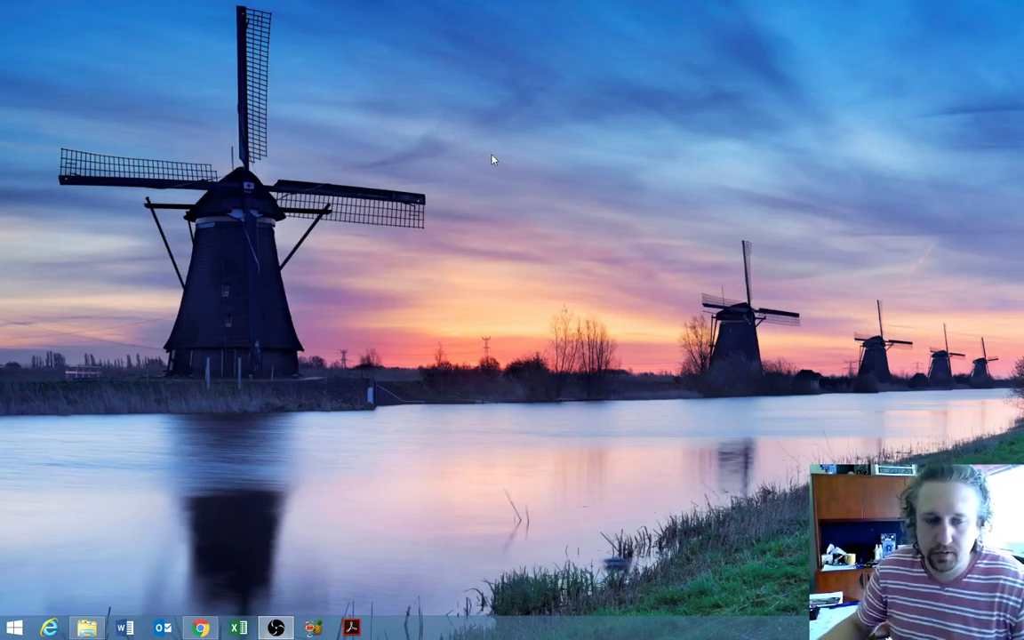
- Open the Windows Start menu from the taskbar
left_click(14, 627)
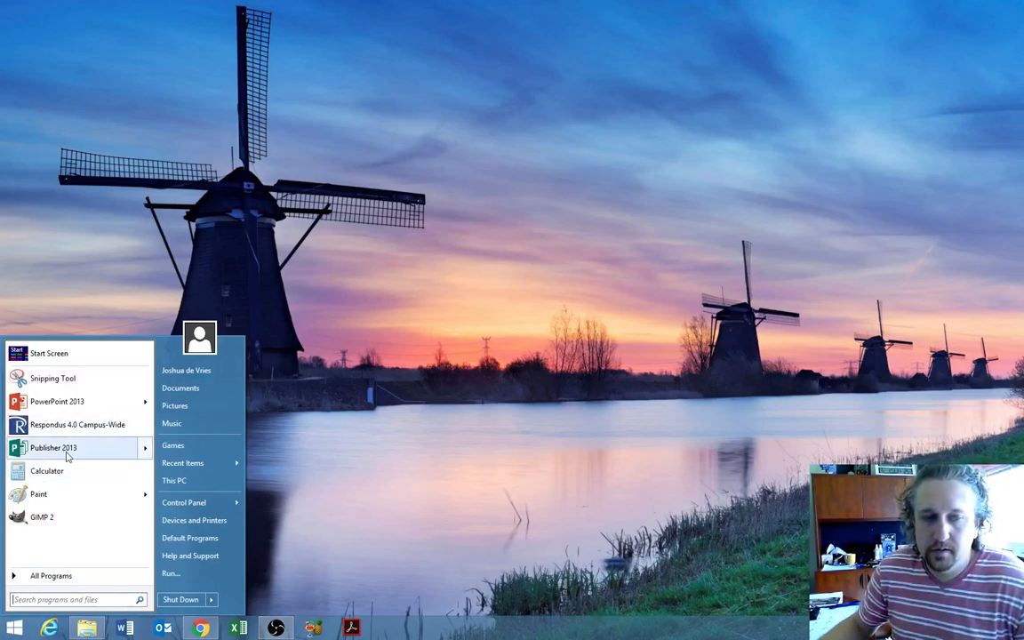
- Launch Publisher 2013 from the Microsoft Office 2013 folder in All Programs
mouse_move(66, 452)
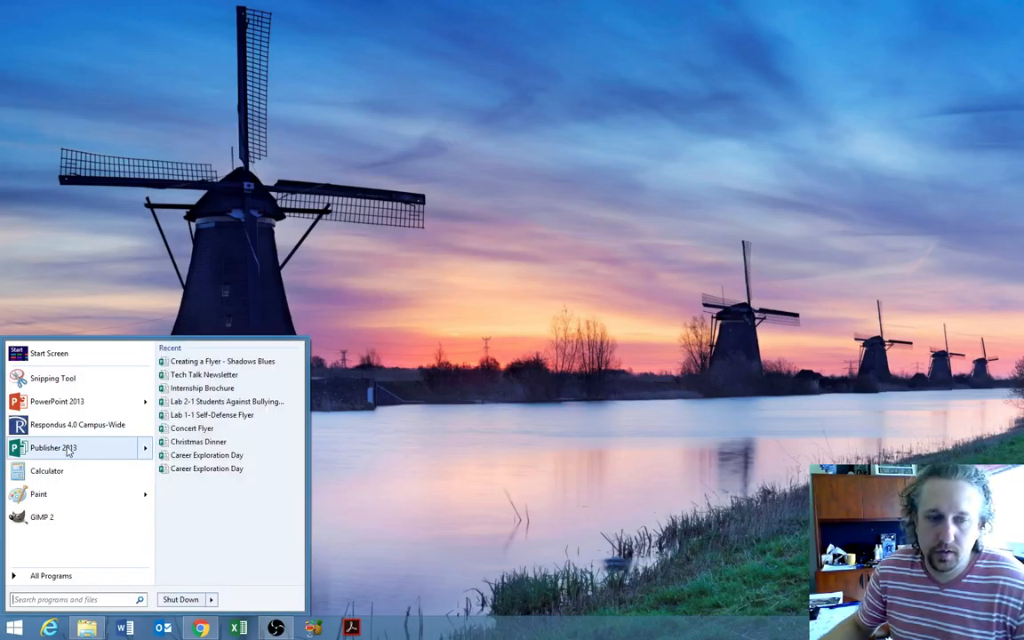
left_click(39, 576)
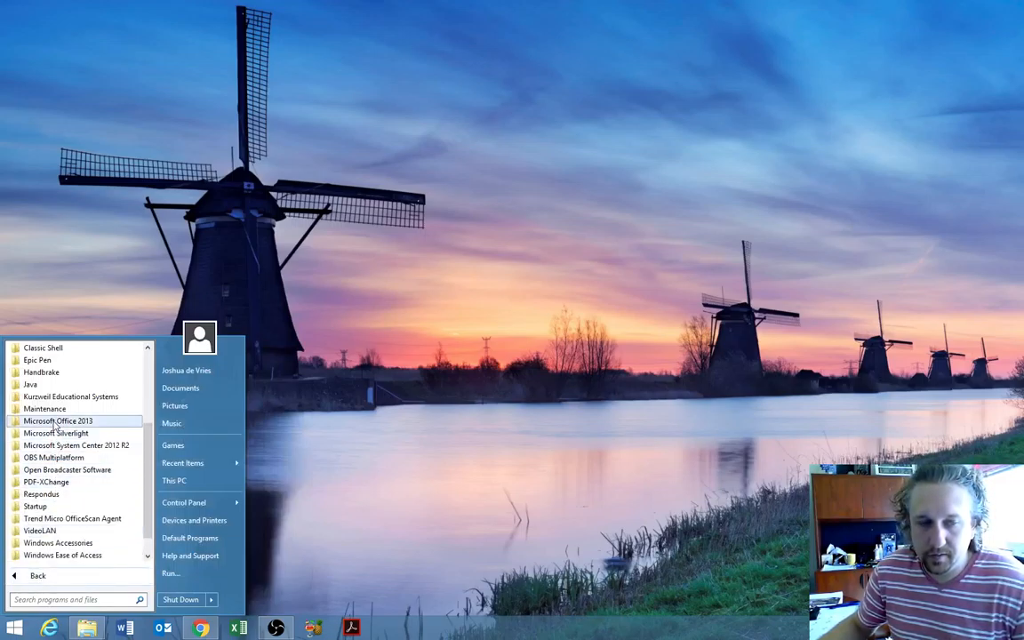
left_click(55, 421)
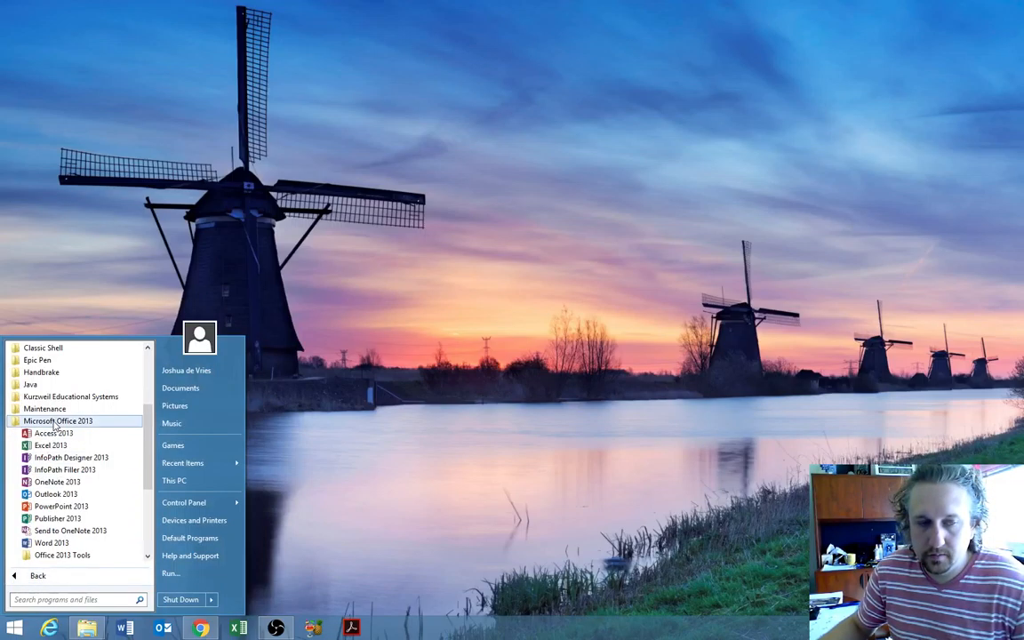
left_click(58, 519)
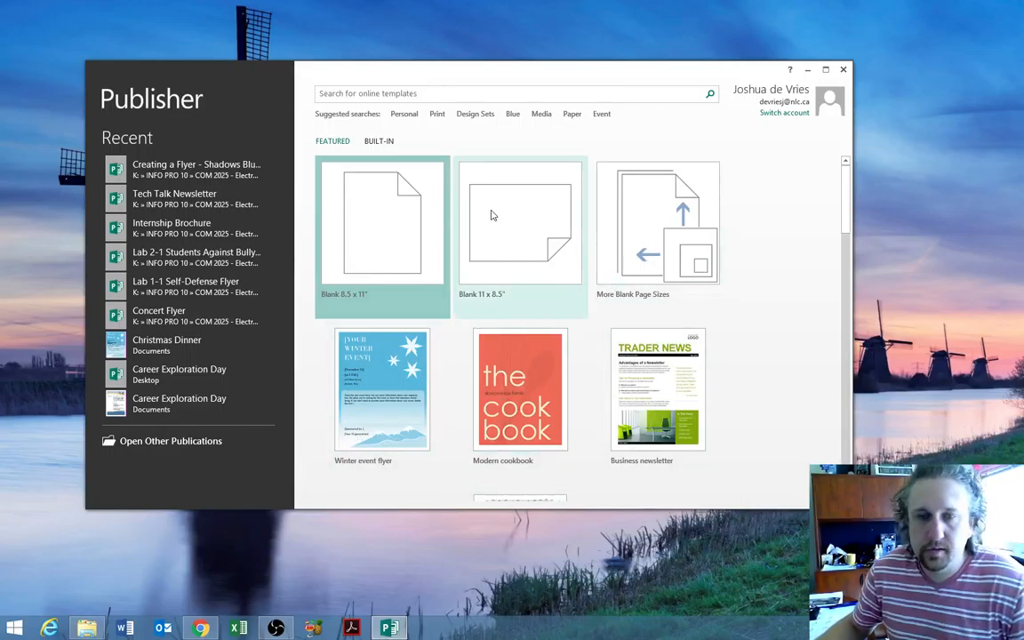
- Pick the Accent Box template from the built-in Brochures category
left_click(380, 142)
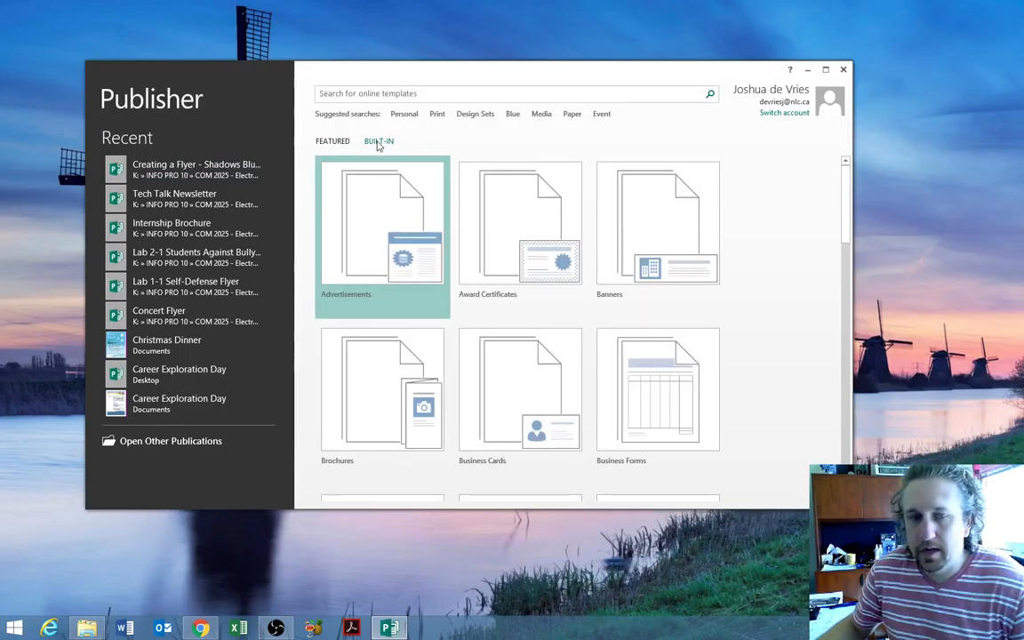
left_click(372, 412)
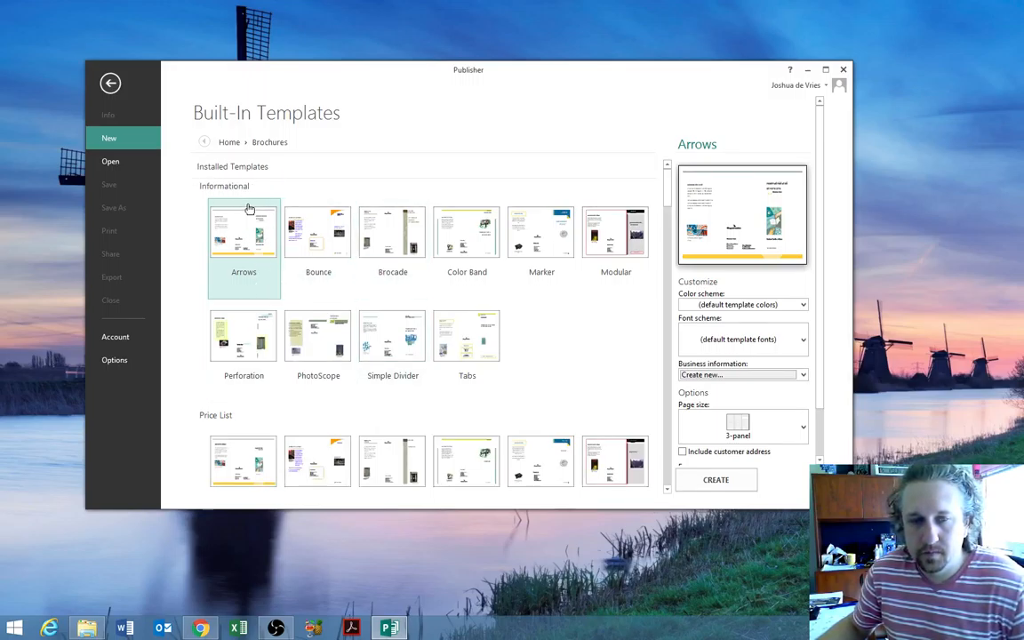
scroll(248, 208, "down", 5)
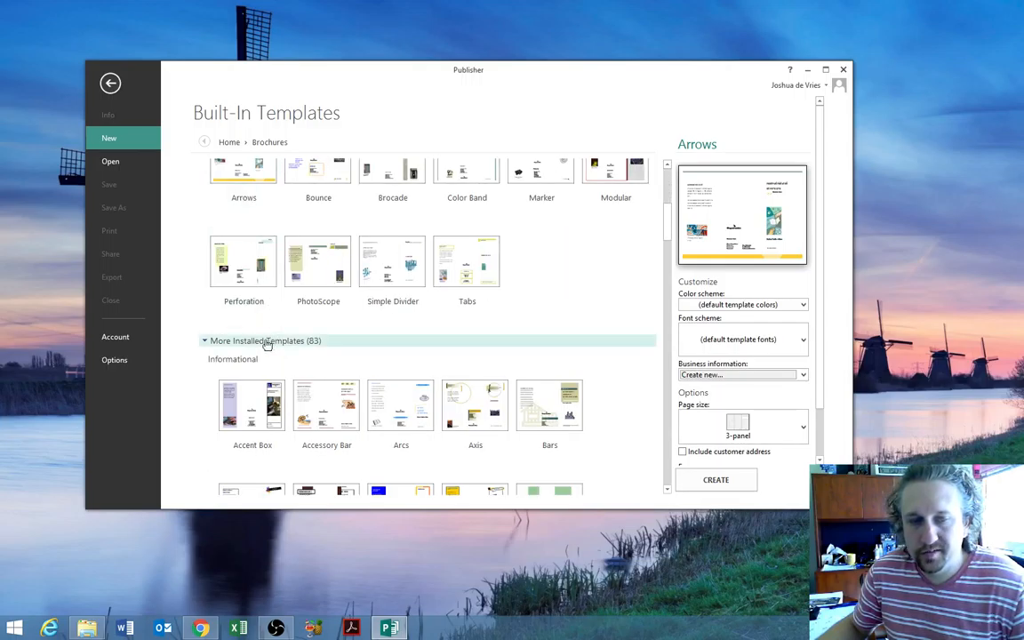
scroll(266, 345, "up", 3)
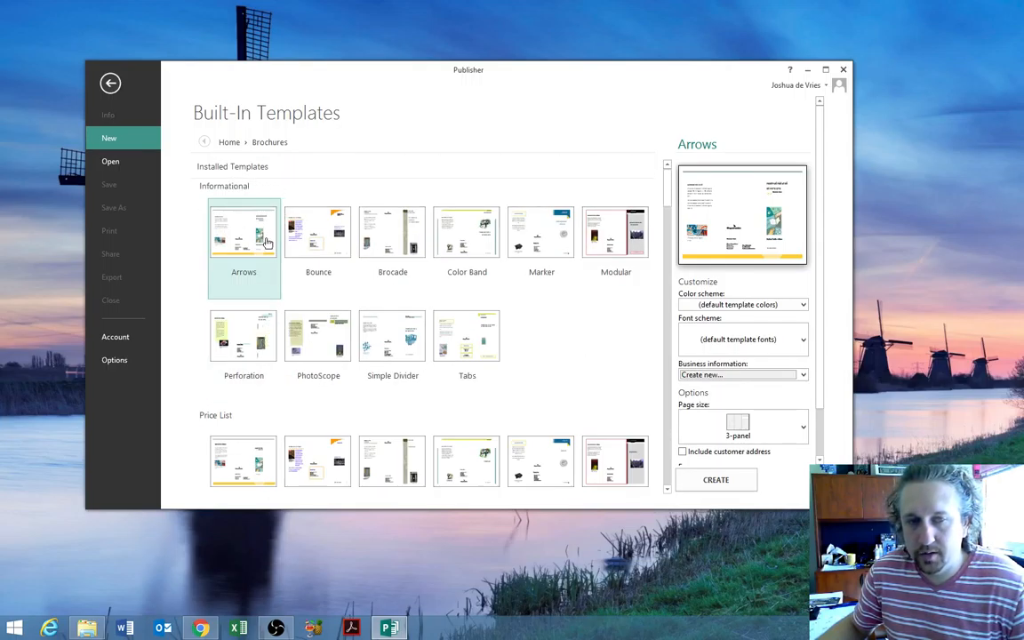
scroll(266, 242, "down", 1)
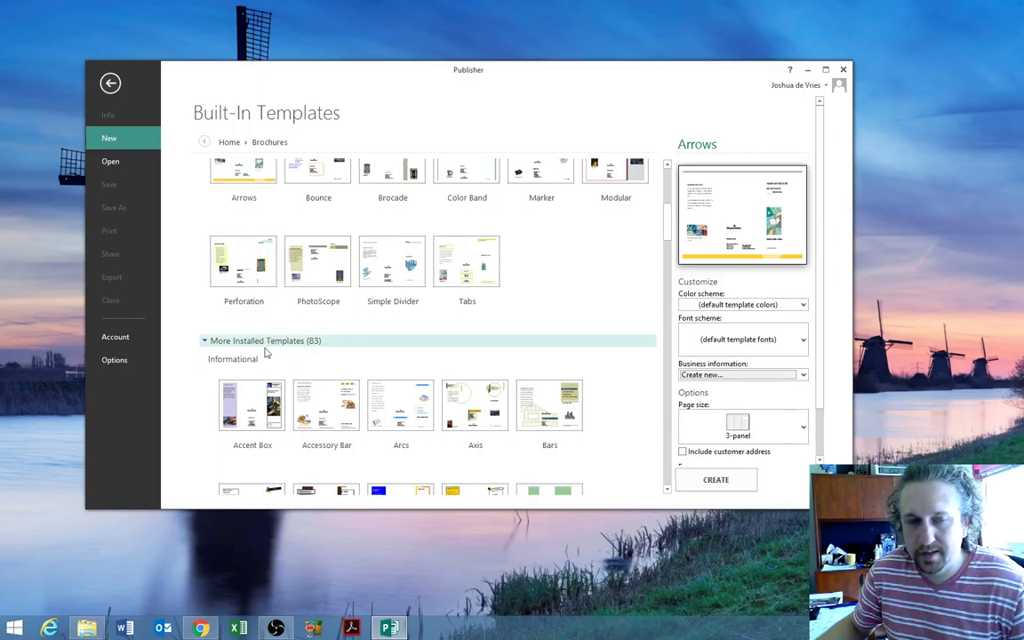
left_click(251, 425)
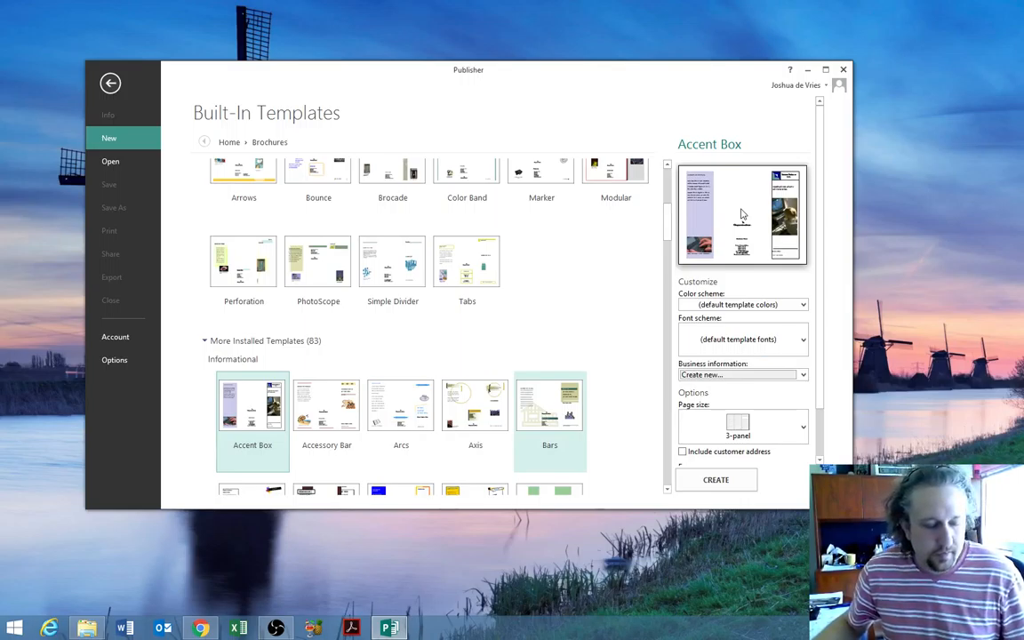
- Apply the Rain Forest colour scheme and the Foundry font scheme to the template
left_click(744, 305)
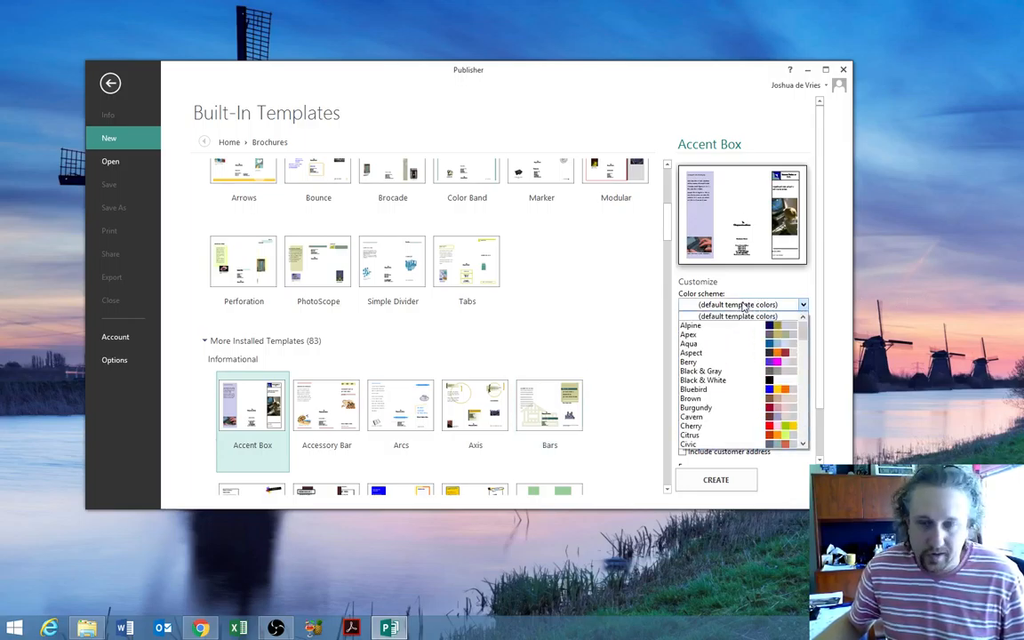
scroll(730, 406, "down", 6)
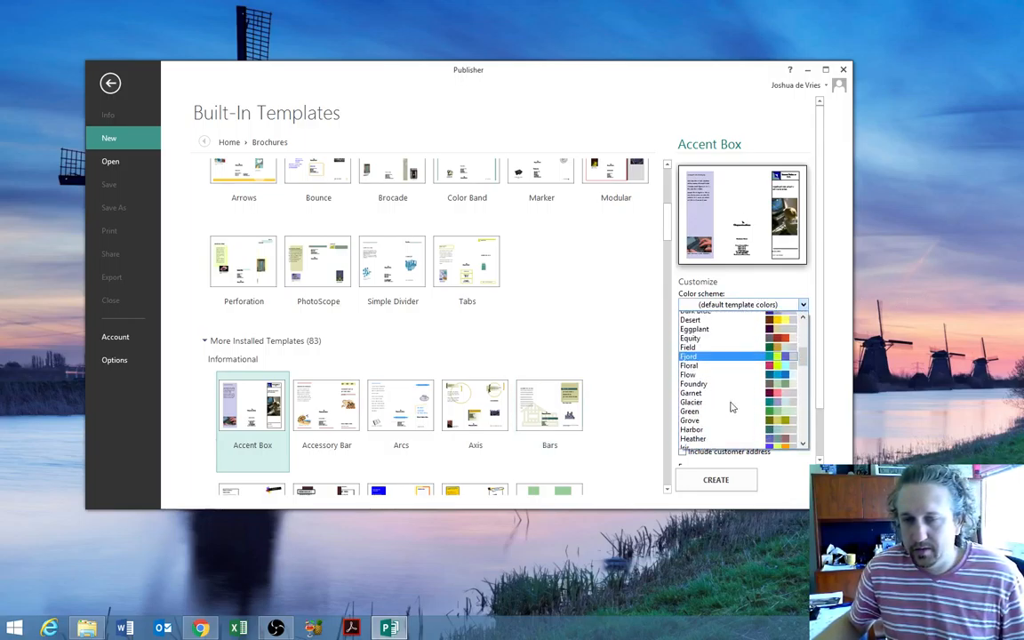
scroll(730, 405, "down", 8)
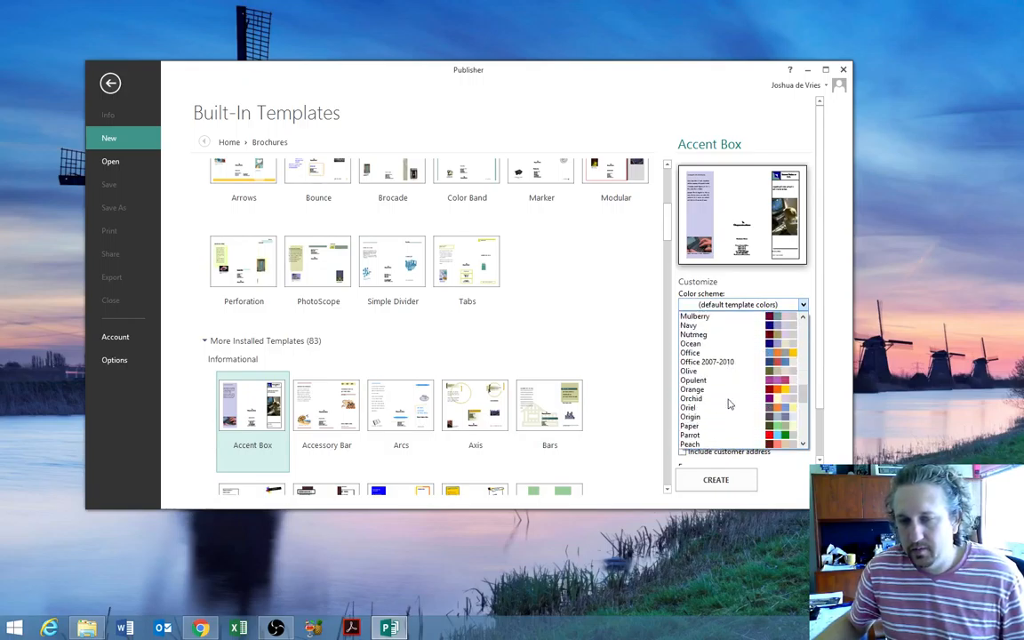
scroll(728, 405, "down", 3)
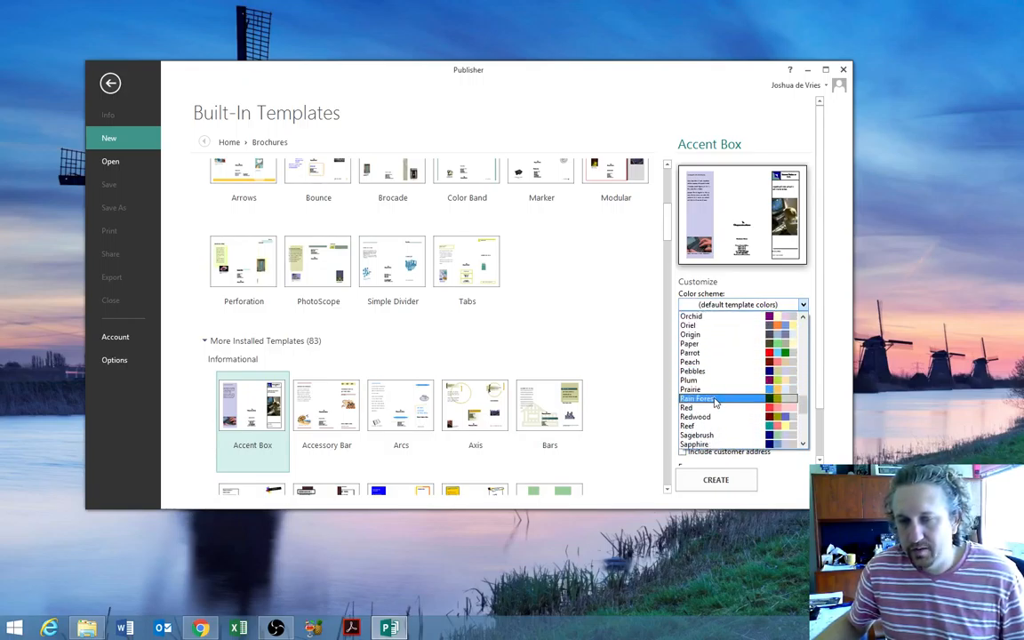
left_click(717, 399)
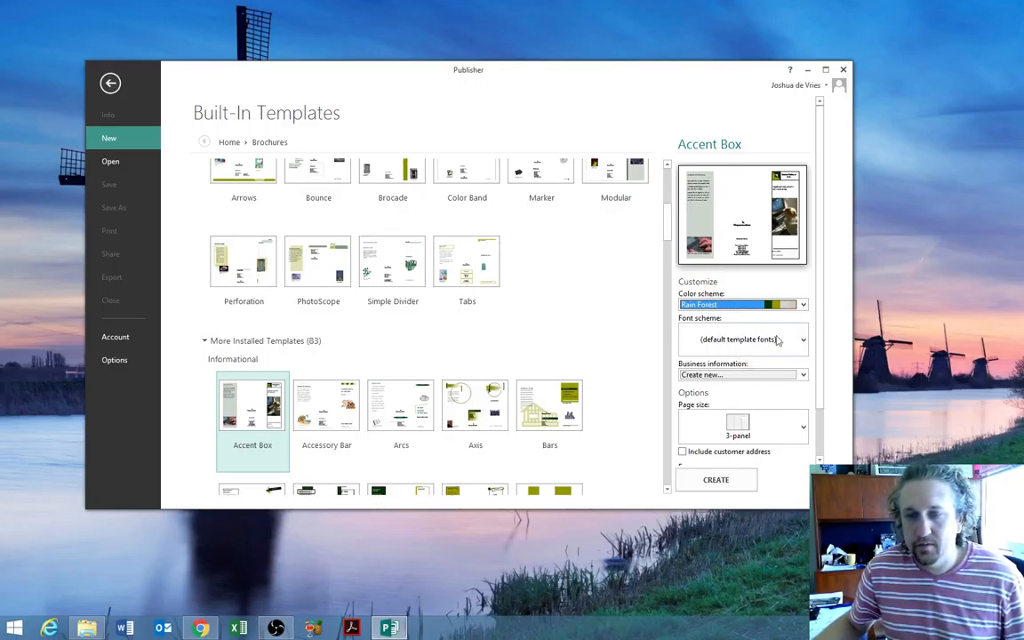
left_click(803, 340)
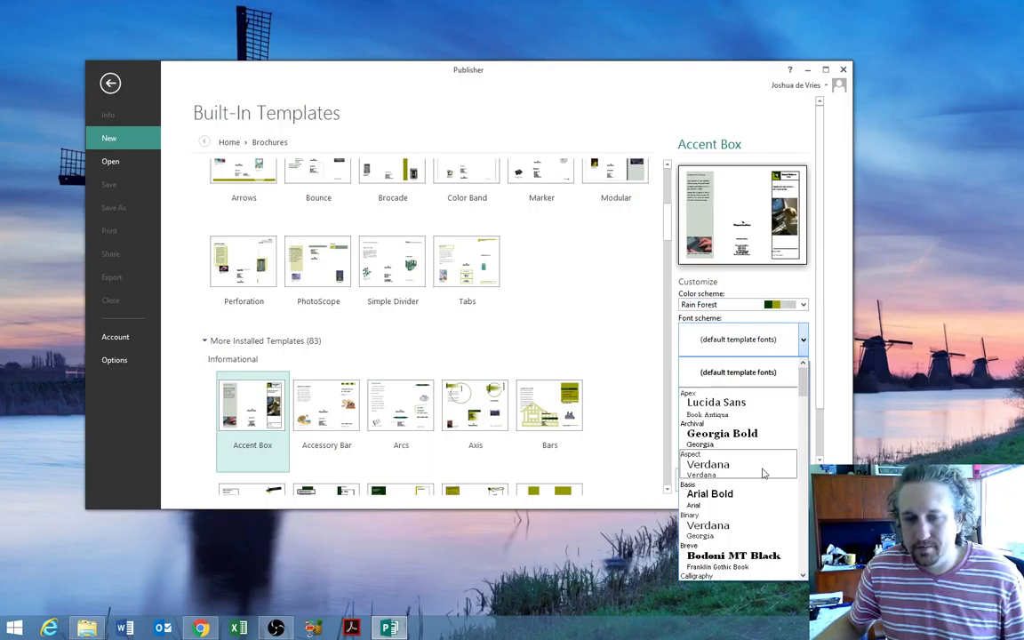
scroll(761, 474, "down", 1)
scroll(761, 474, "down", 10)
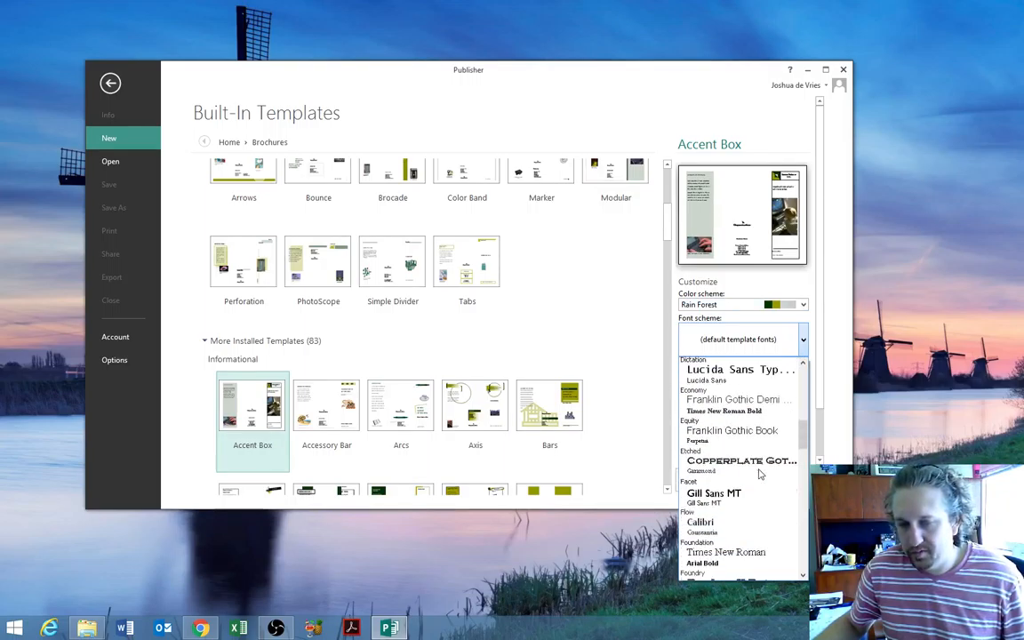
scroll(761, 474, "down", 3)
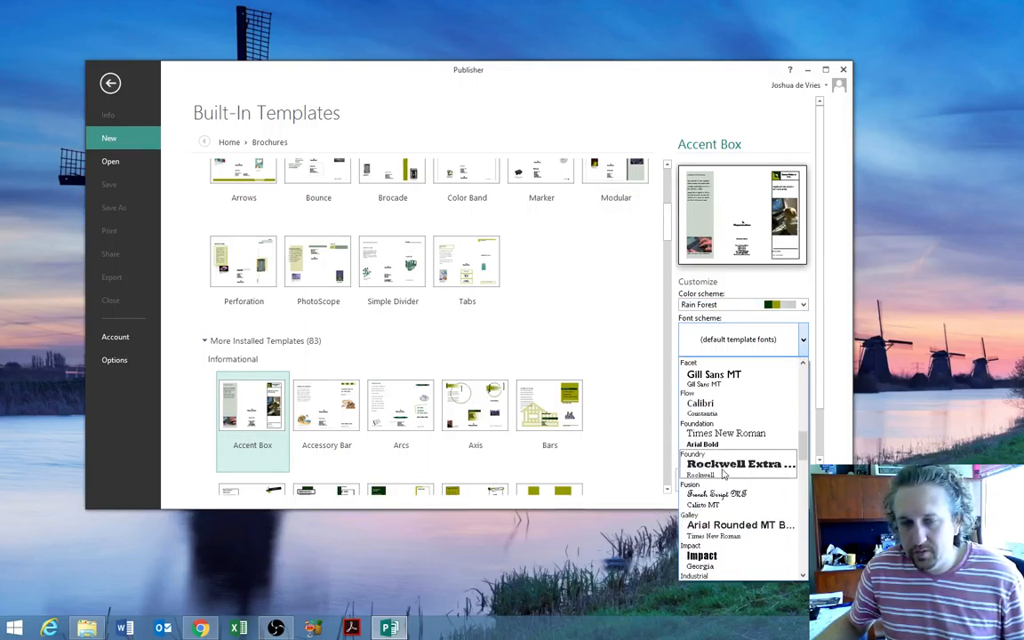
left_click(724, 465)
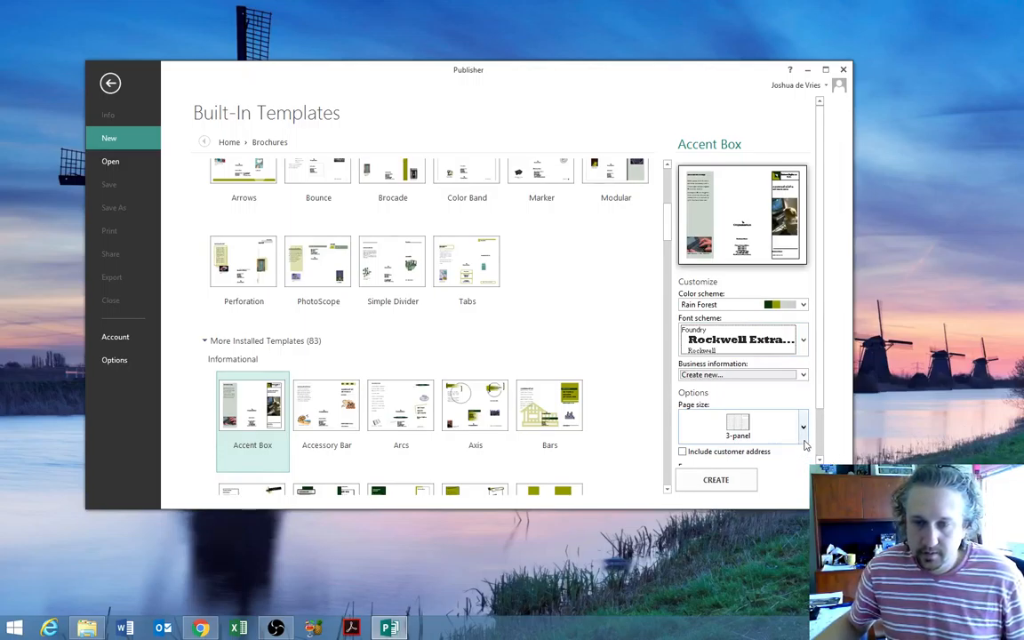
- Add a Response form and create the 3-panel brochure
left_click_drag(821, 404, 822, 456)
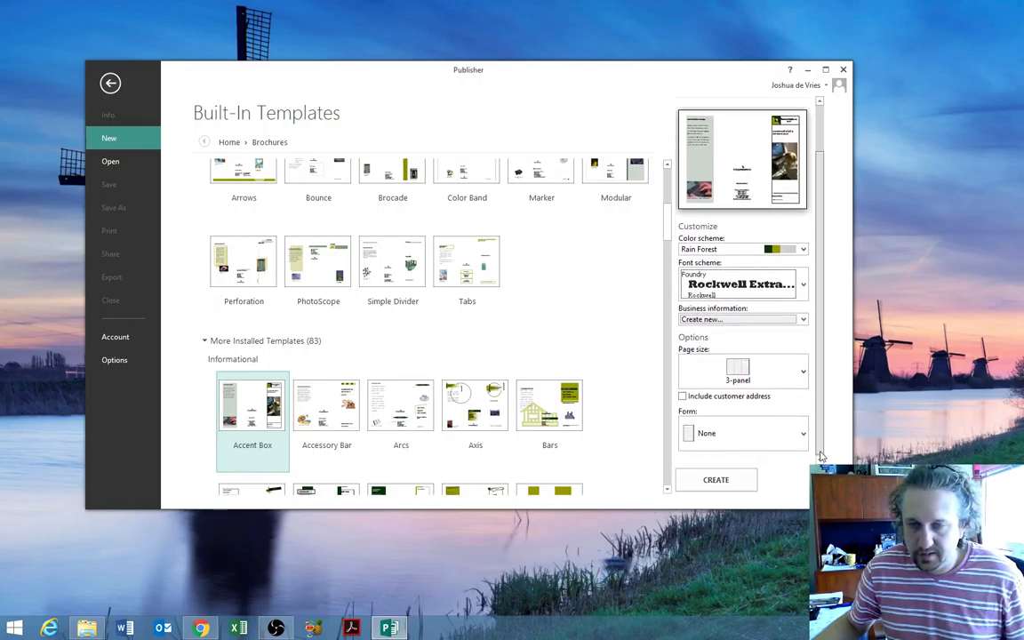
left_click(711, 431)
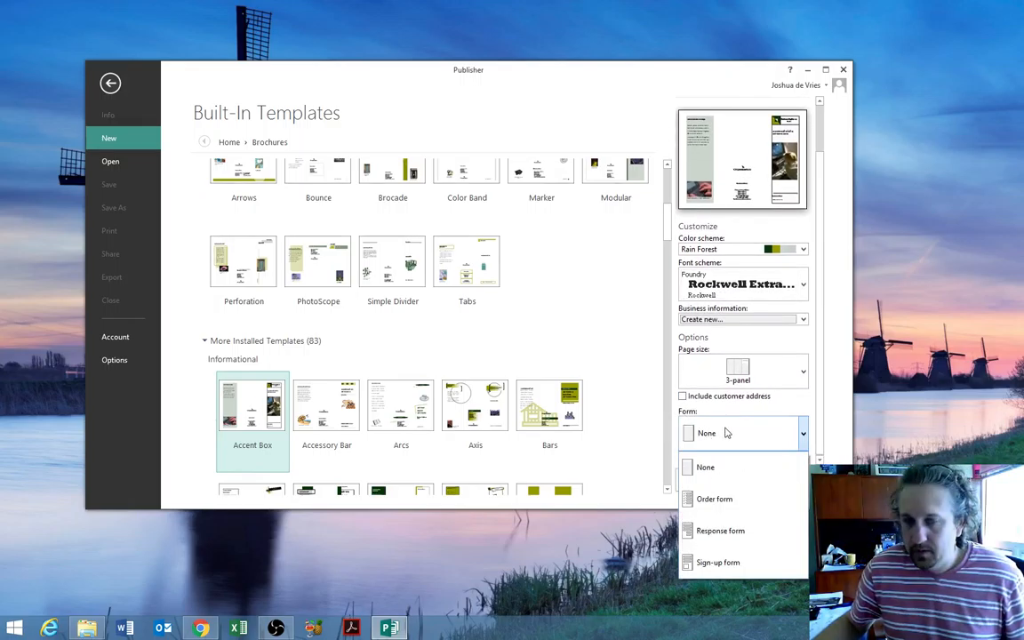
left_click(719, 530)
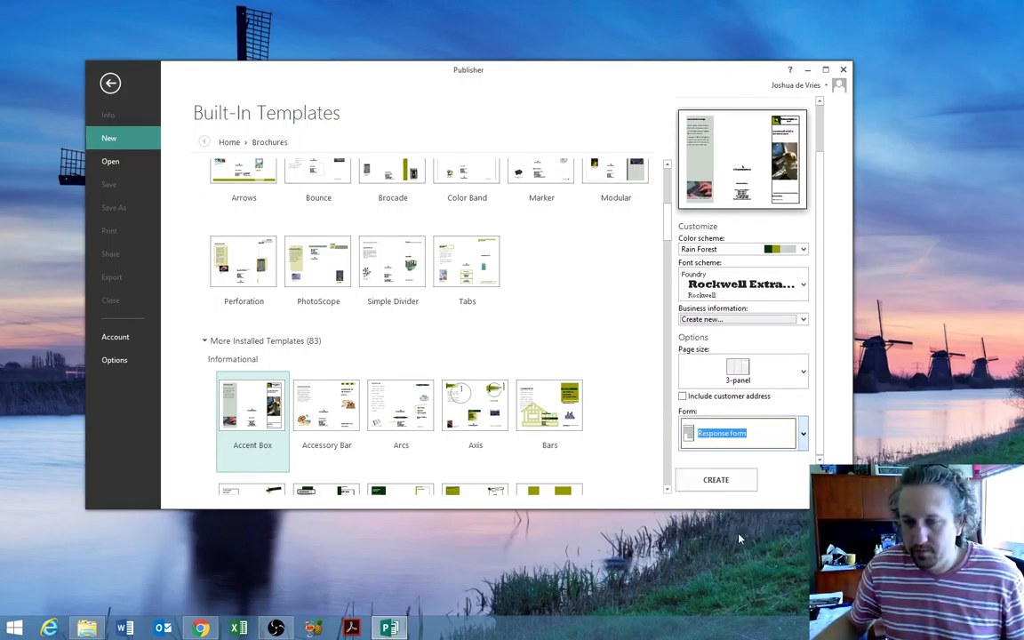
left_click(716, 481)
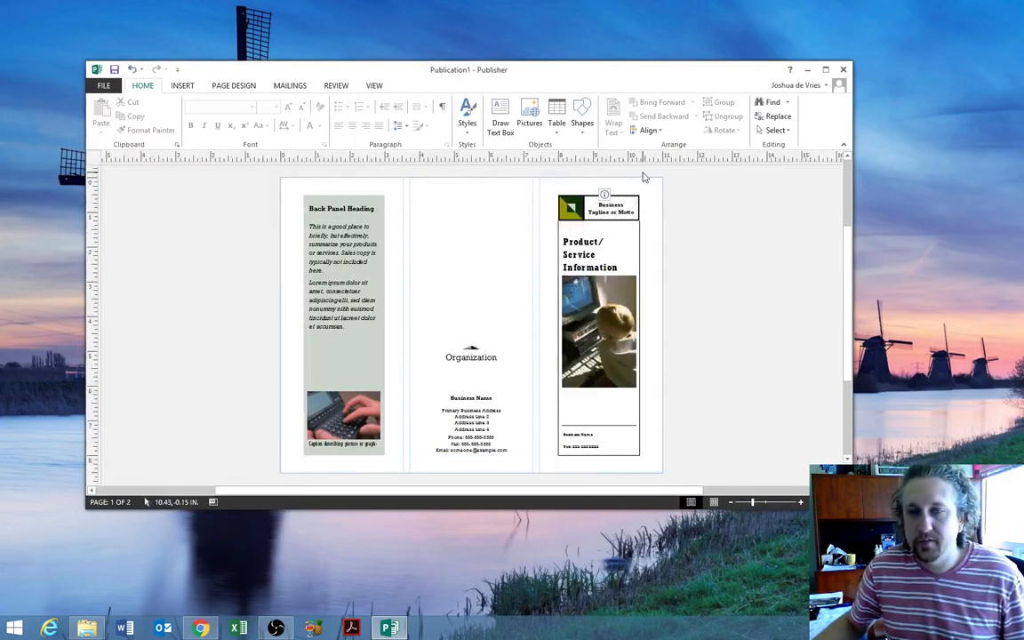
- Maximize the Publisher window, adjust the zoom, and show the two-page navigation pane
double_click(633, 68)
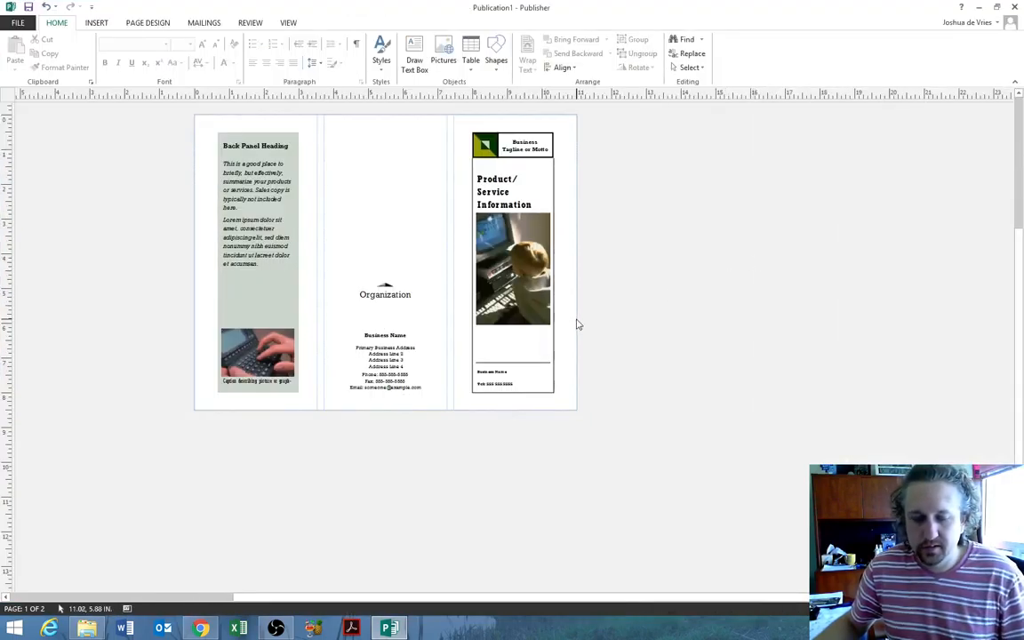
scroll(387, 290, "up", 4, "ctrl")
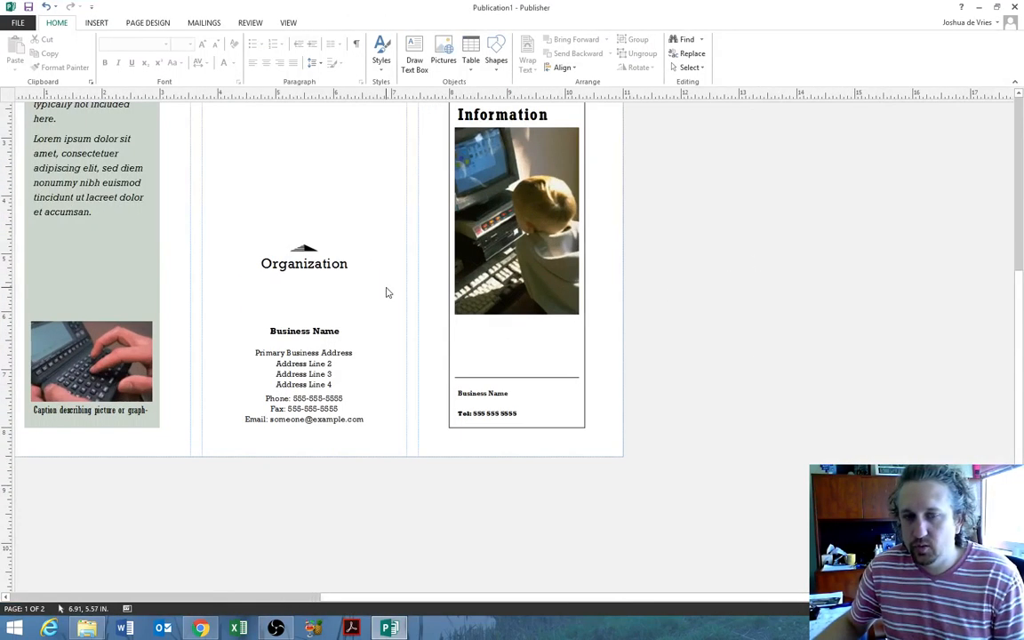
left_click_drag(552, 597, 448, 597)
scroll(460, 402, "up", 3)
scroll(460, 405, "up", 3)
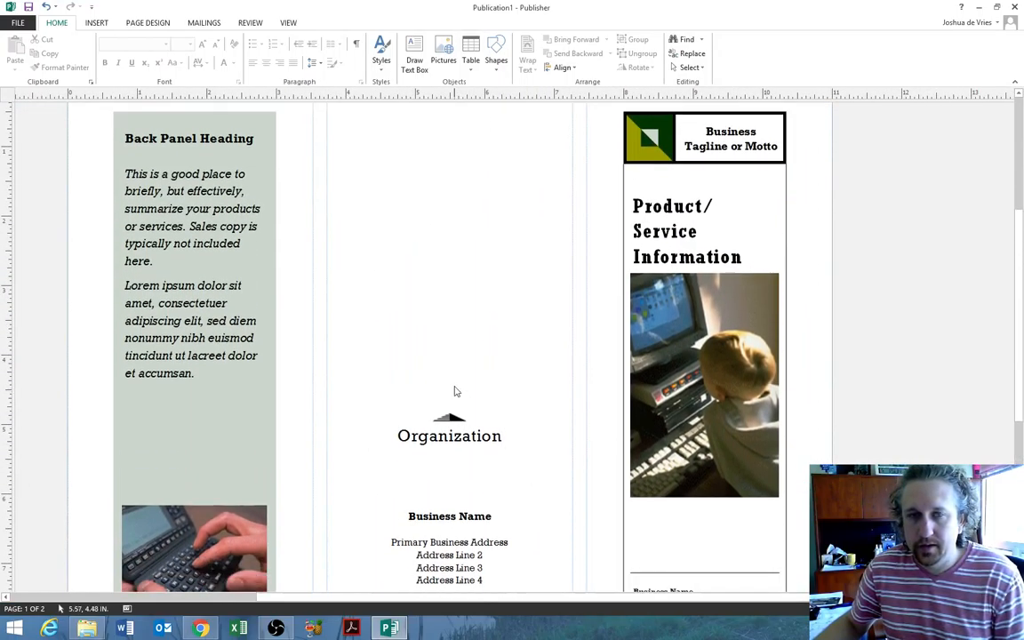
scroll(454, 389, "down", 2, "ctrl")
scroll(578, 353, "down", 2)
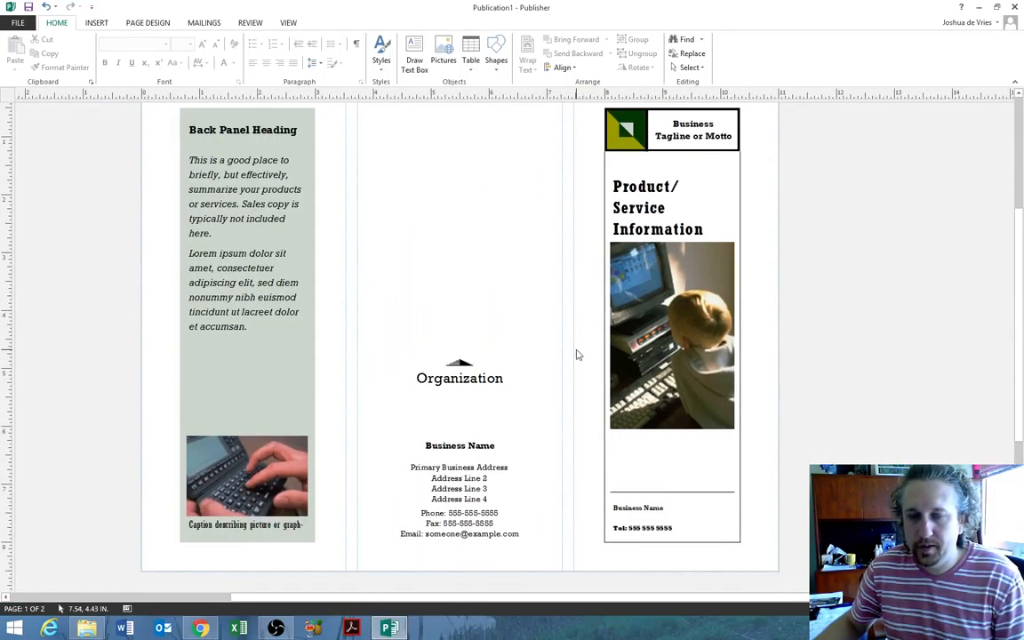
scroll(576, 352, "up", 1)
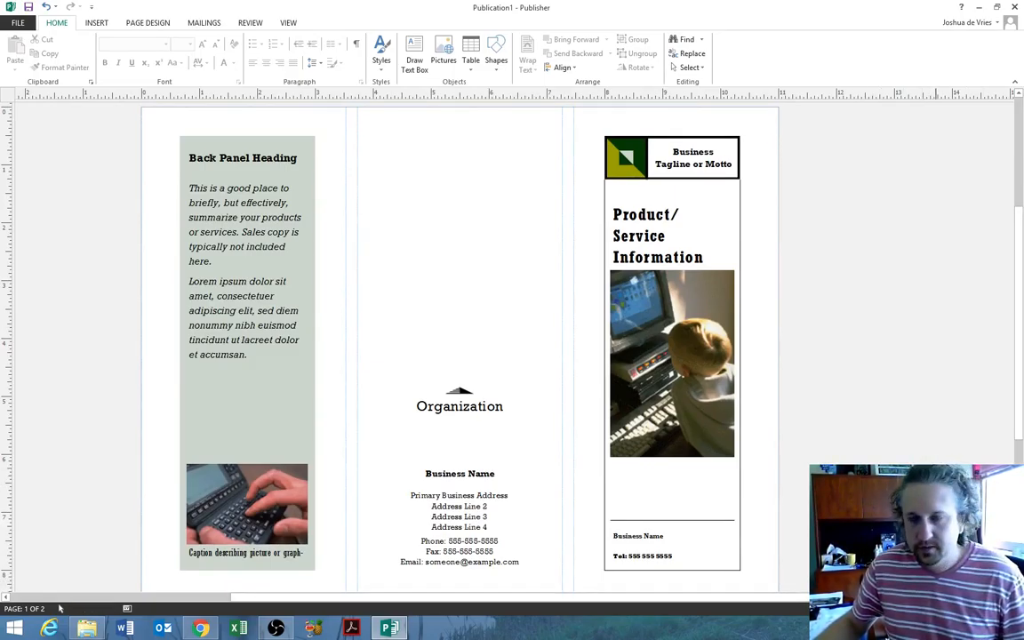
mouse_move(949, 608)
left_mouse_down()
mouse_move(936, 608)
mouse_move(965, 609)
mouse_move(937, 609)
left_mouse_up()
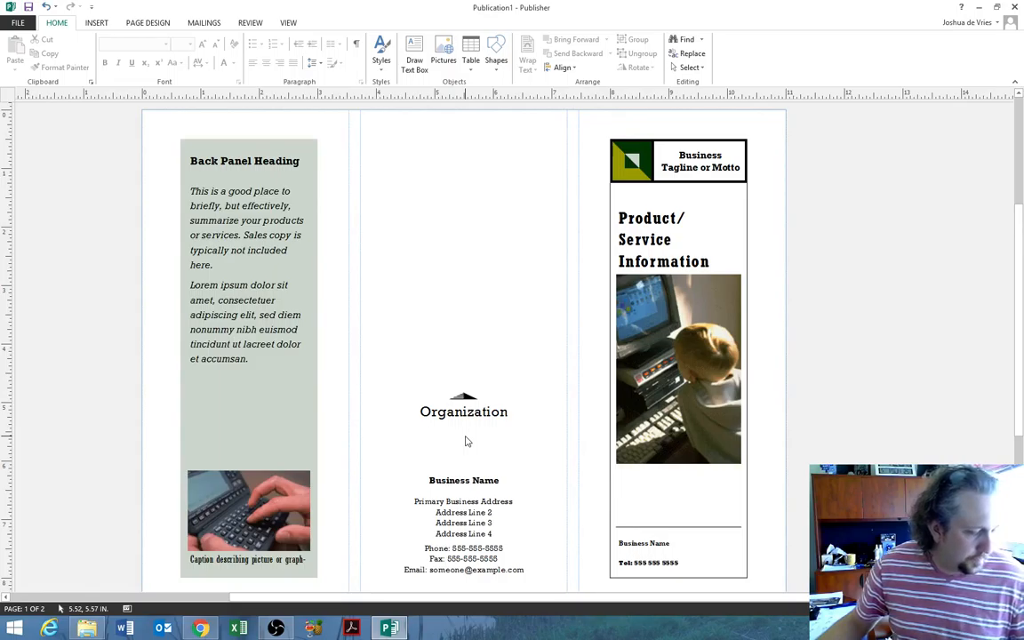
left_click(26, 609)
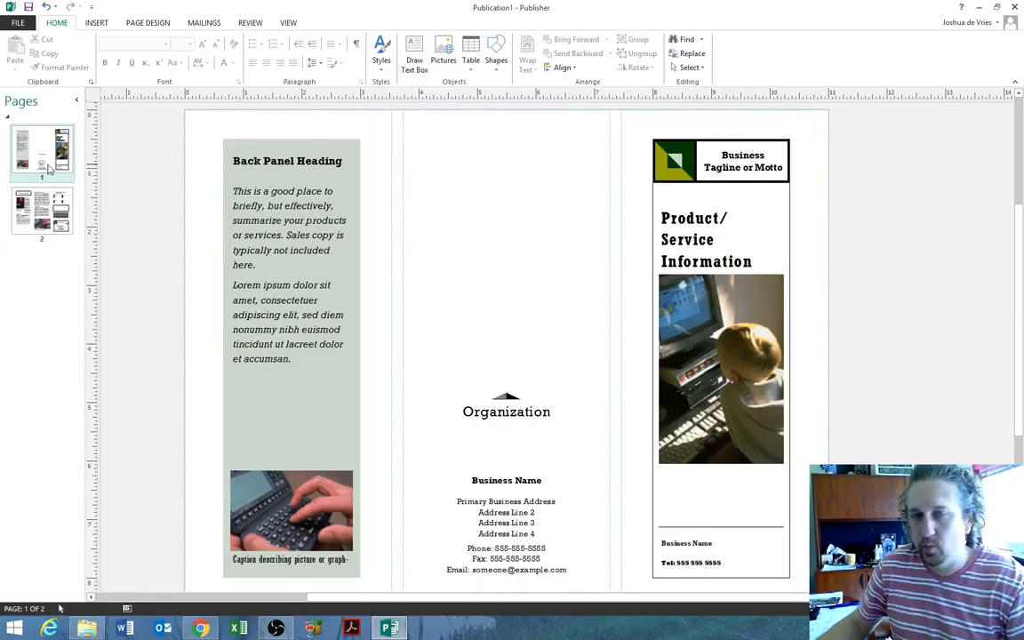
- Display page 1's outside panels and hide the page thumbnails pane
left_click(42, 207)
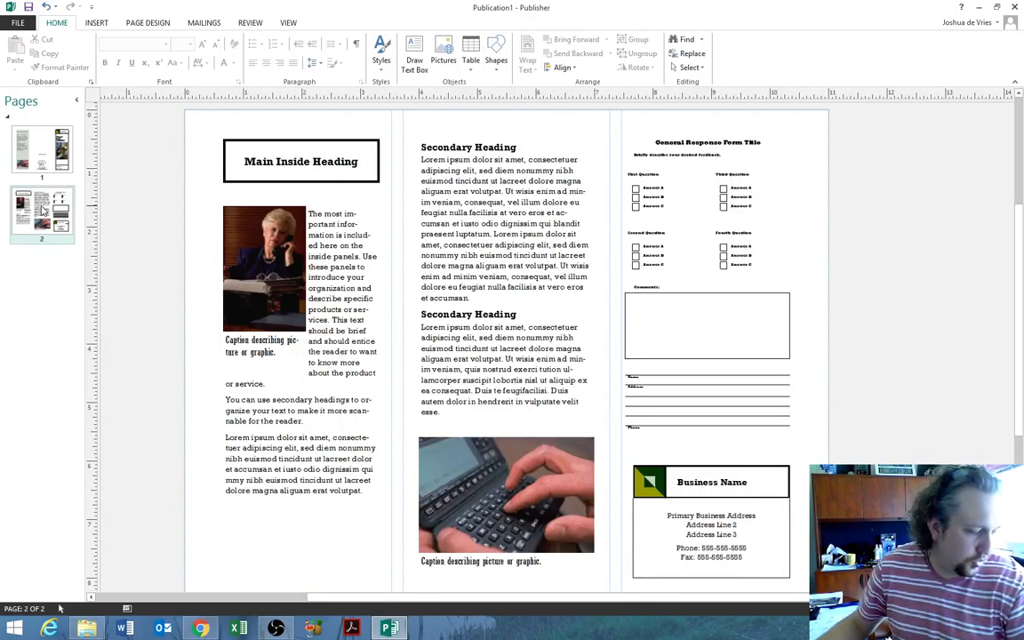
left_click(44, 142)
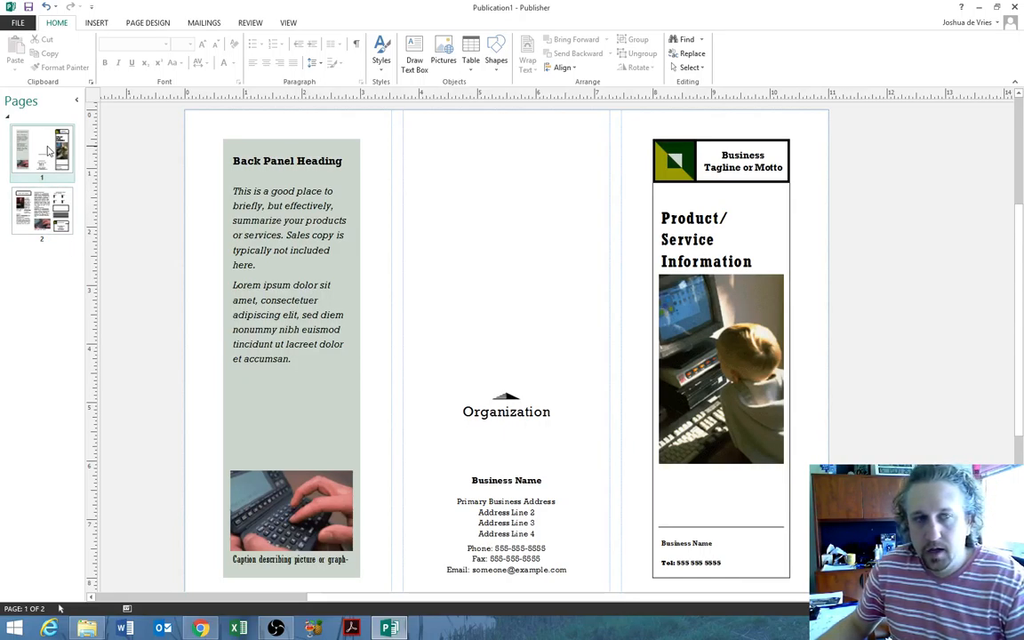
left_click(78, 100)
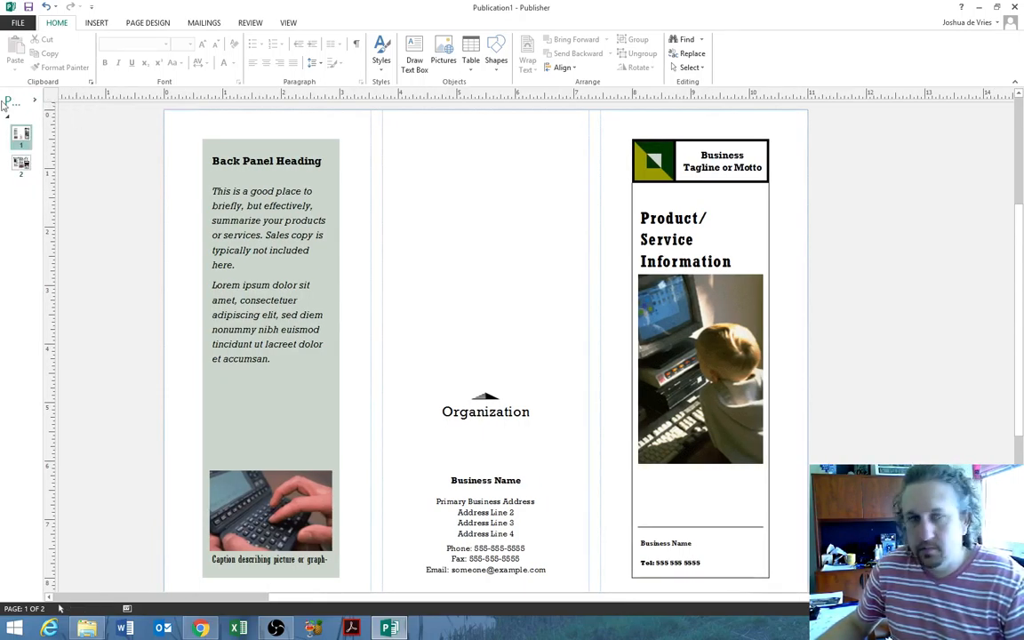
left_click(35, 100)
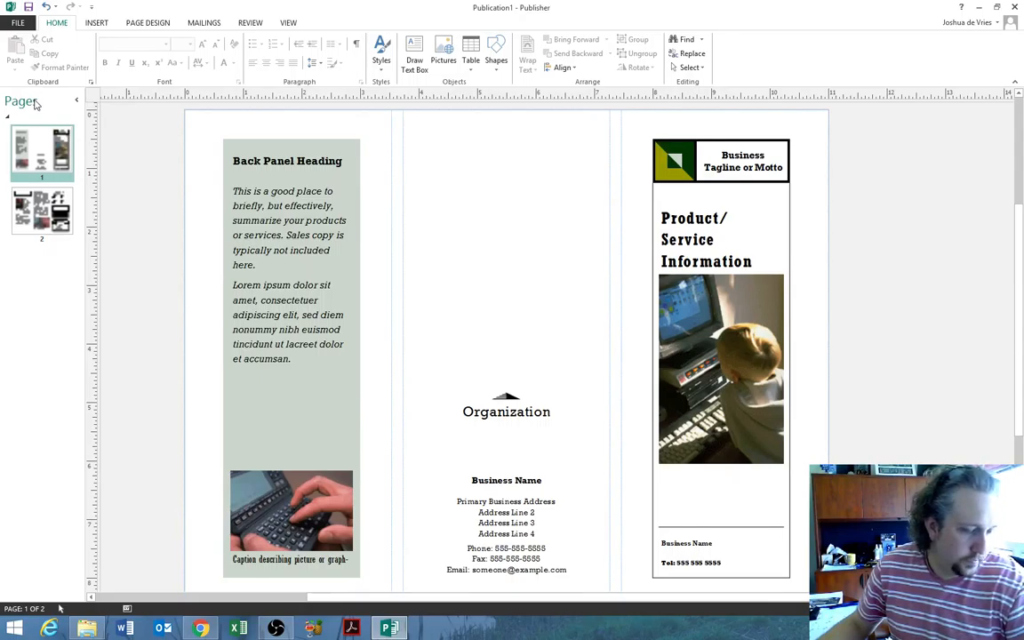
left_click(76, 100)
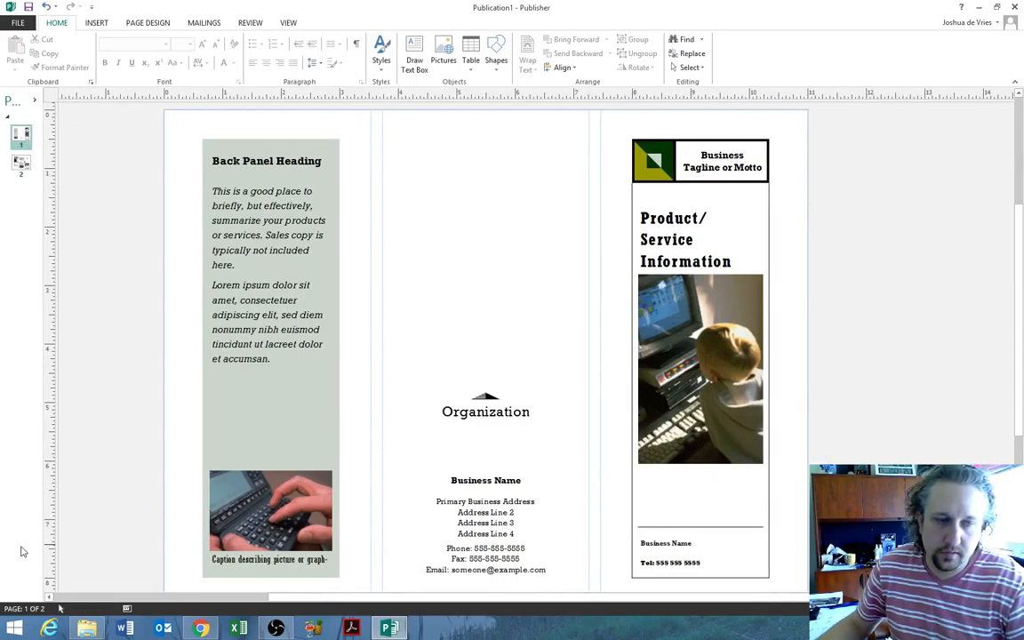
left_click(27, 610)
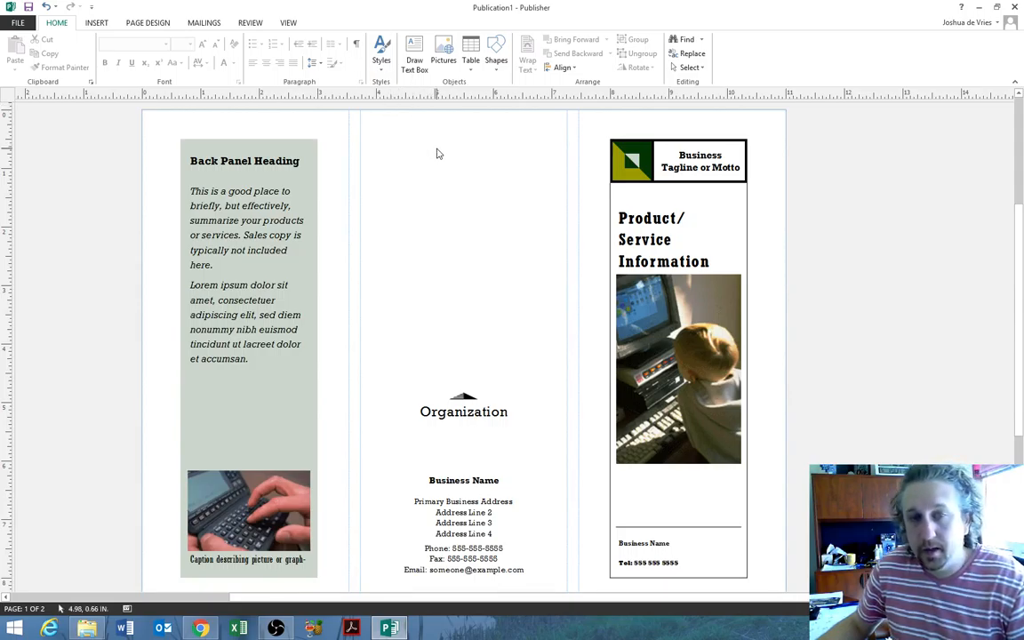
- In Save As, browse the nlfiles drive down to the COM 2025 Demonstration File folder
left_click(24, 23)
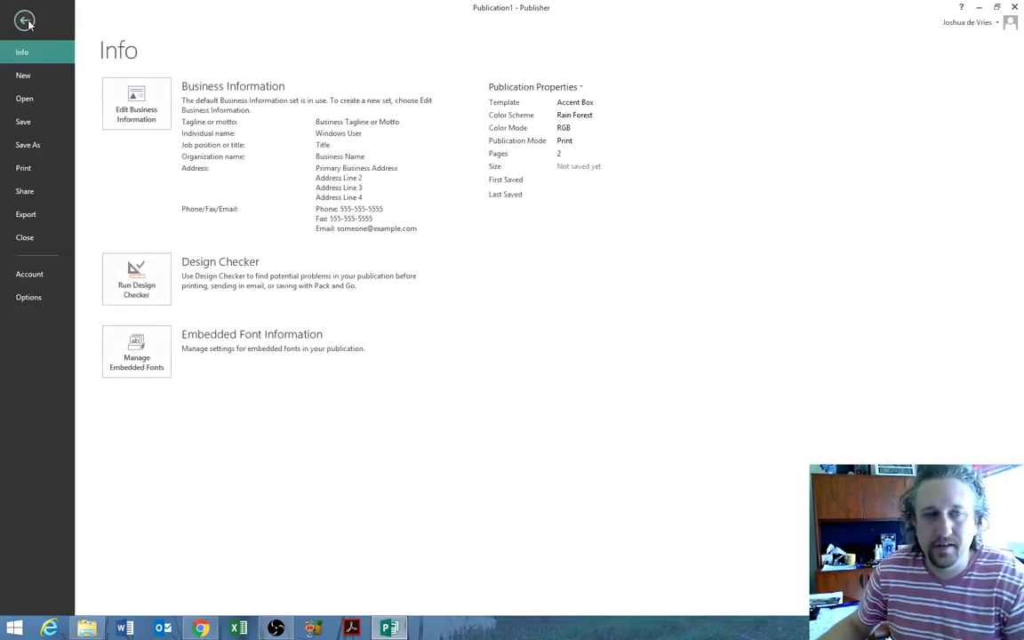
left_click(32, 144)
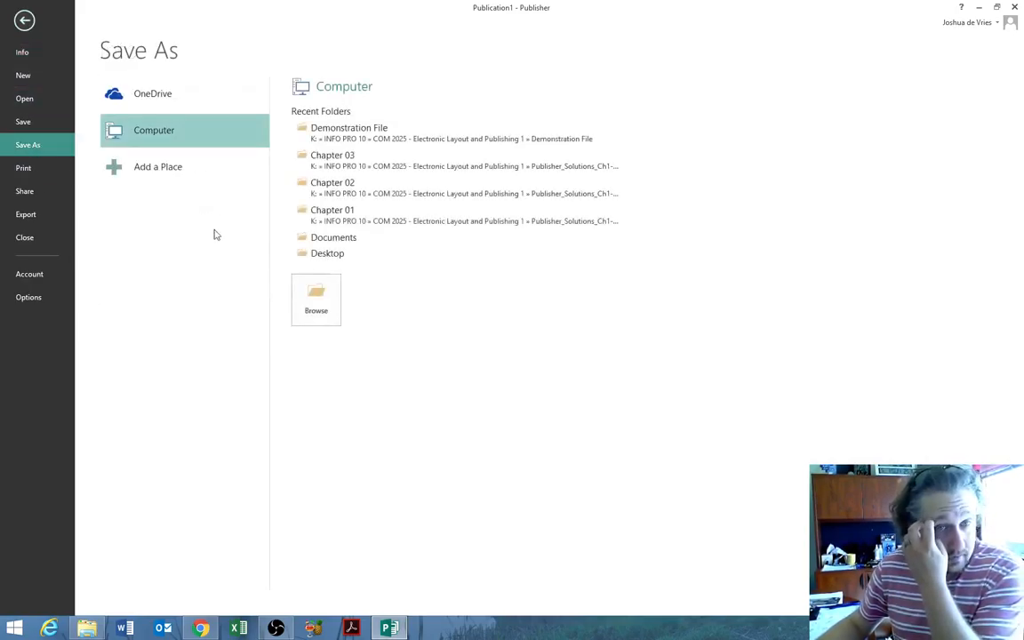
left_click(315, 301)
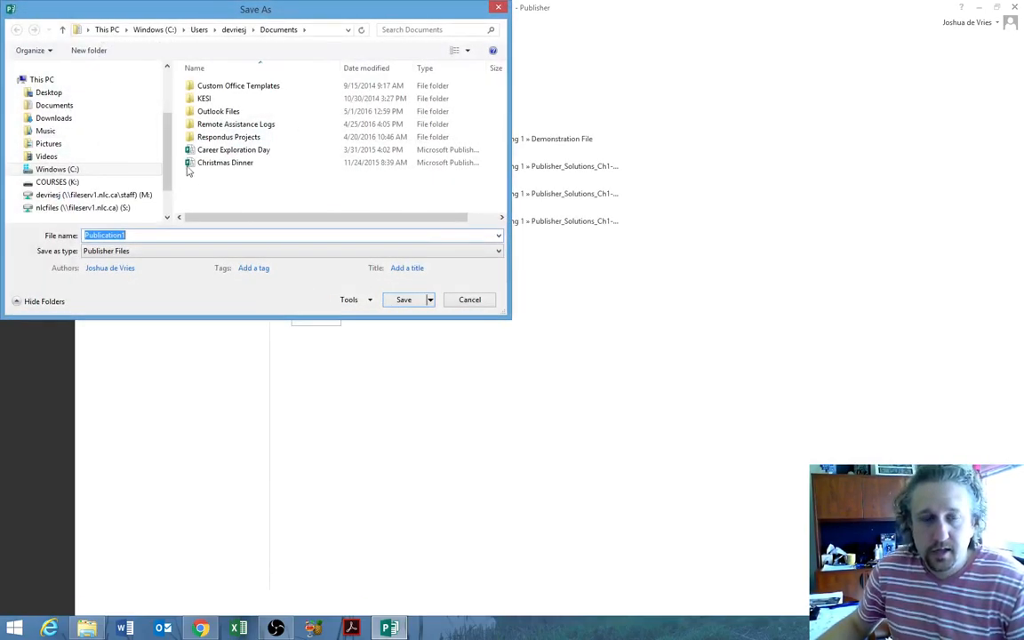
left_click(51, 207)
double_click(233, 111)
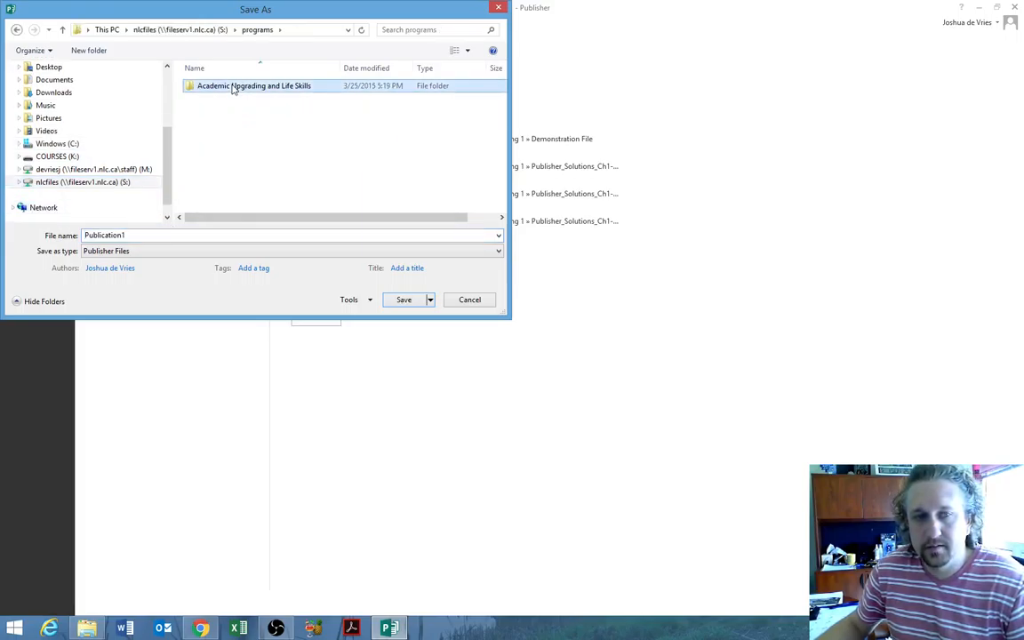
double_click(231, 87)
double_click(225, 100)
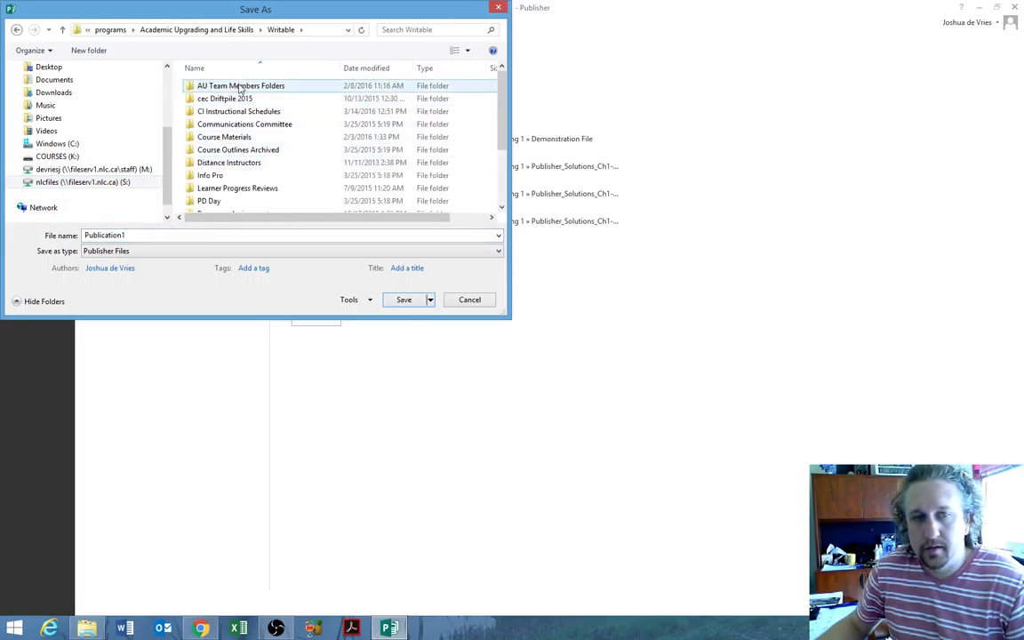
double_click(239, 85)
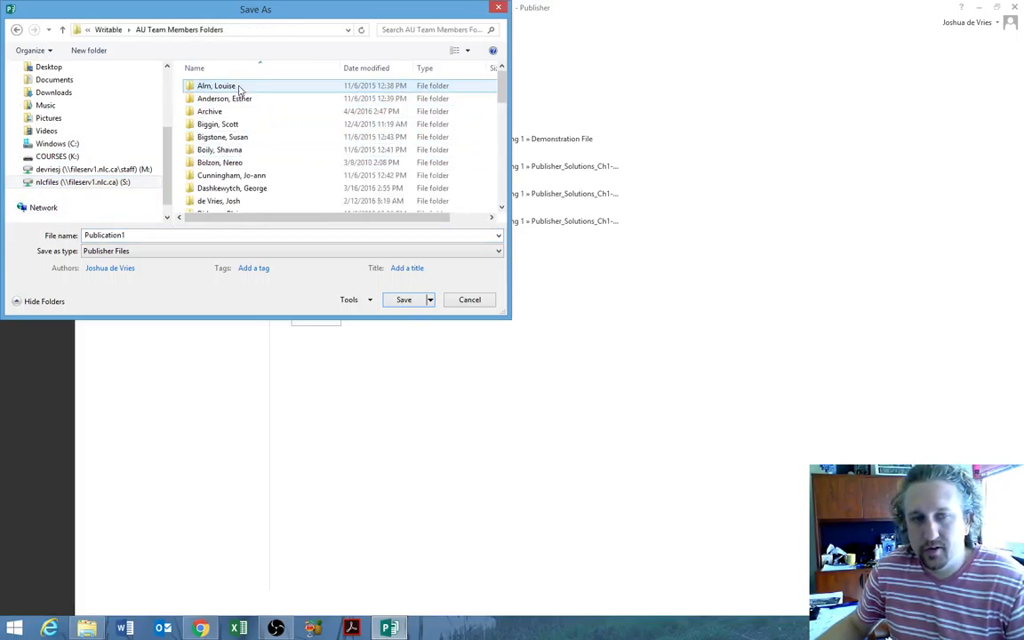
double_click(233, 202)
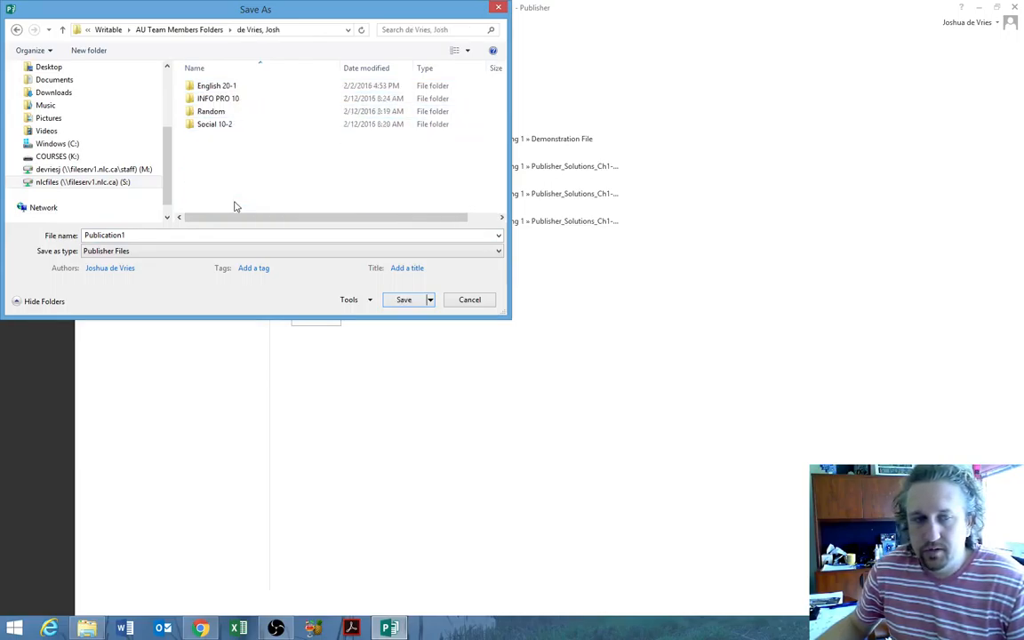
double_click(237, 100)
double_click(238, 85)
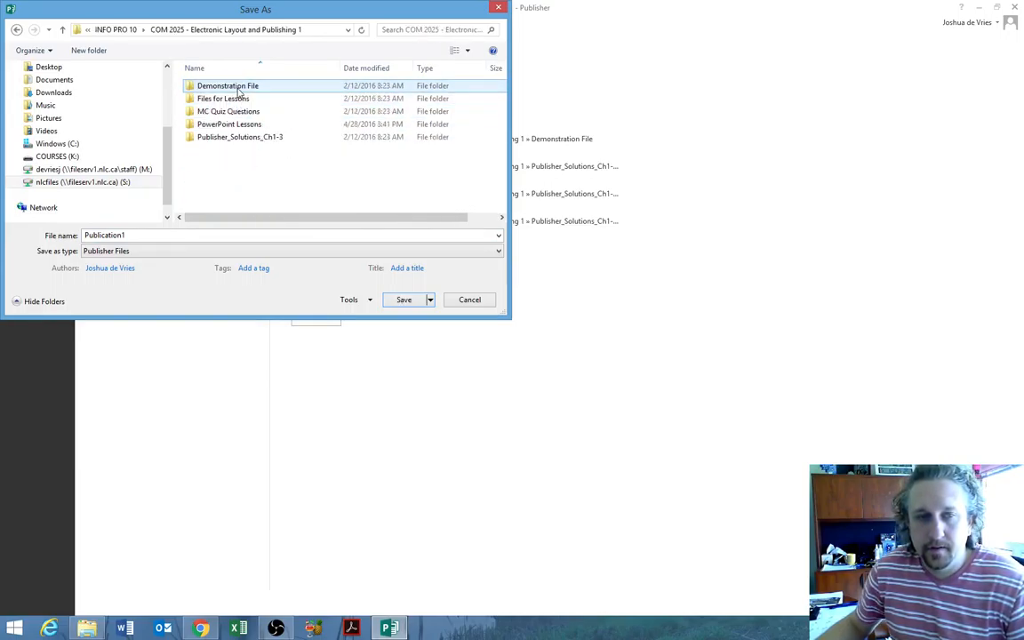
double_click(237, 86)
- Name the file 'Project 2 - Internship Brochure' and save it
double_click(153, 236)
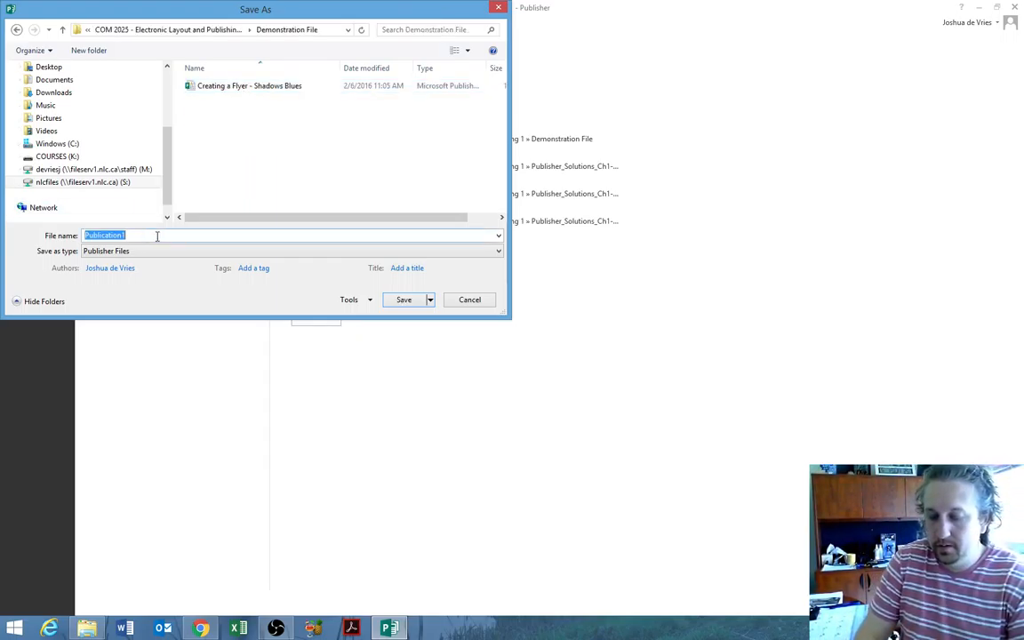
type("Internship ")
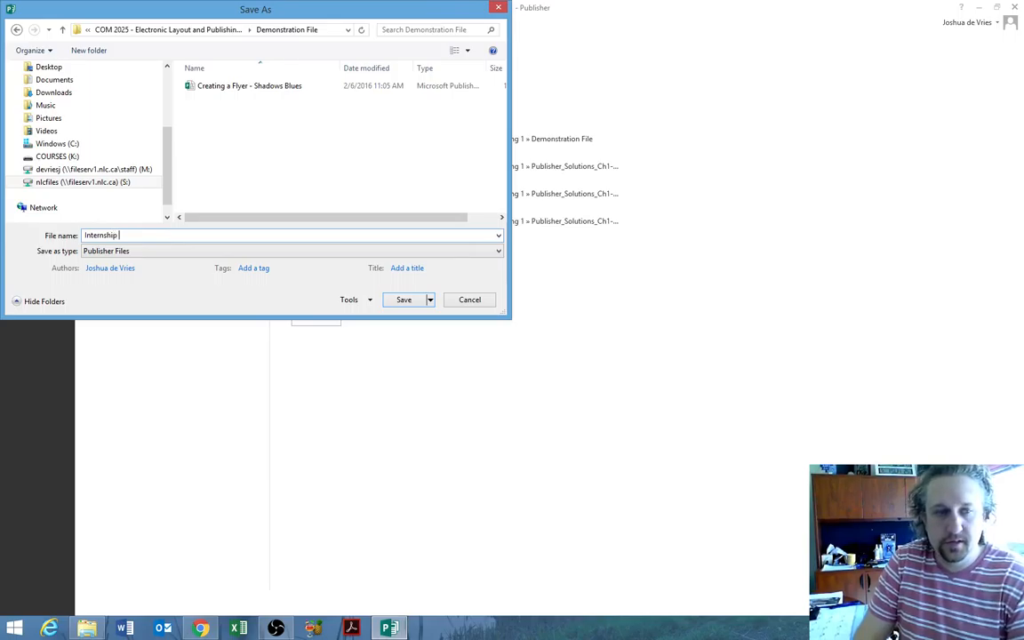
type("Brochure")
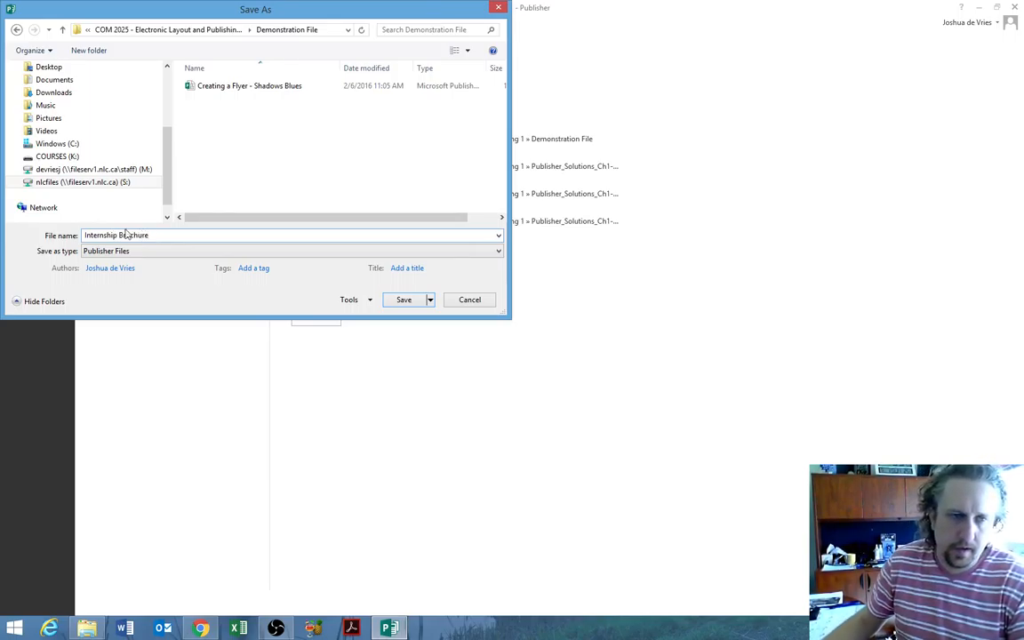
left_click(85, 236)
type("Project 2")
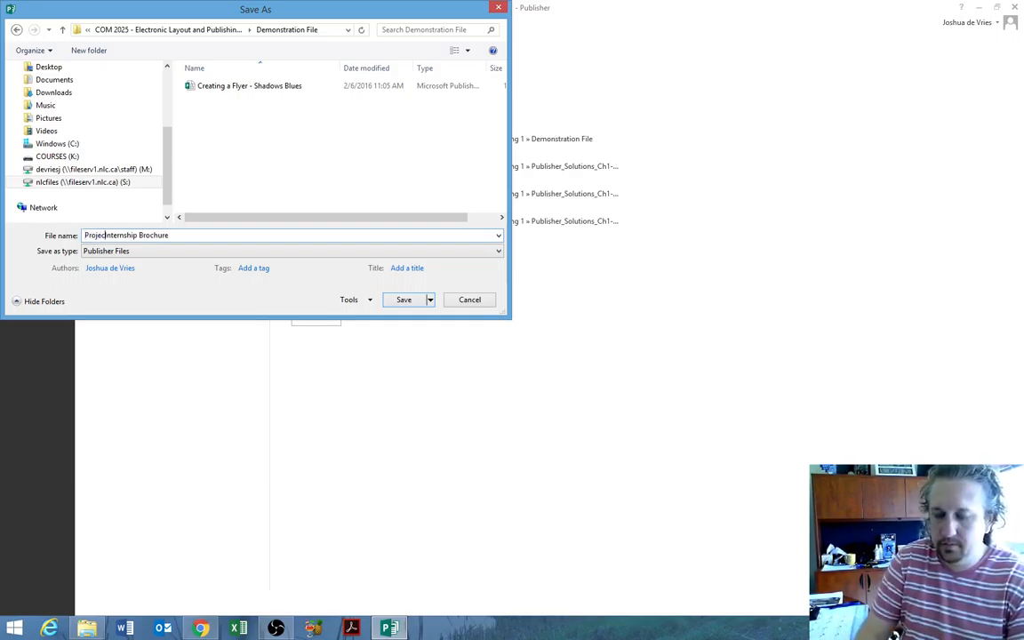
type(" -")
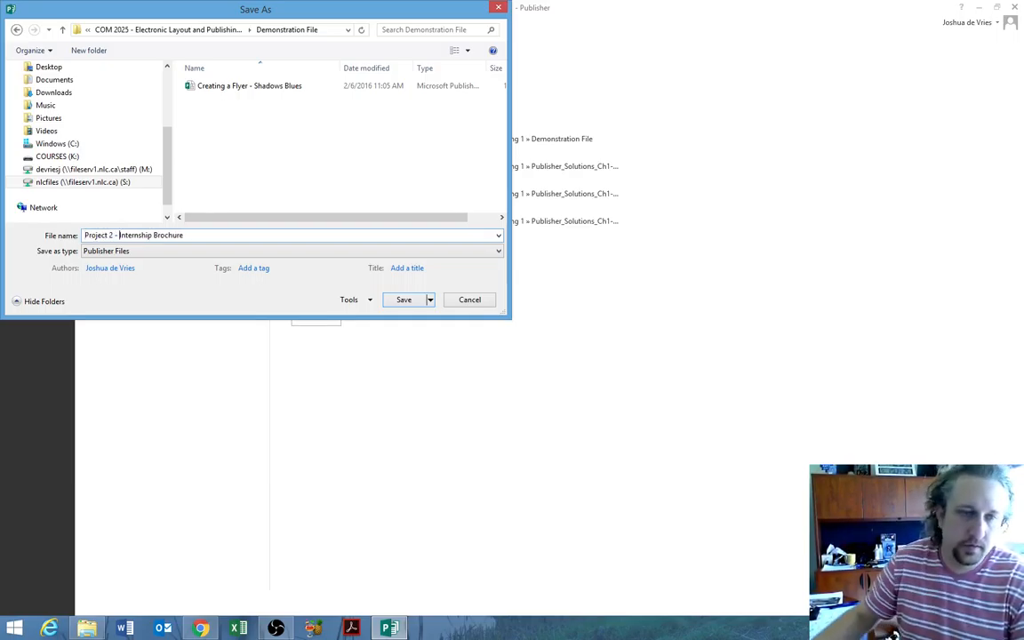
left_click(413, 303)
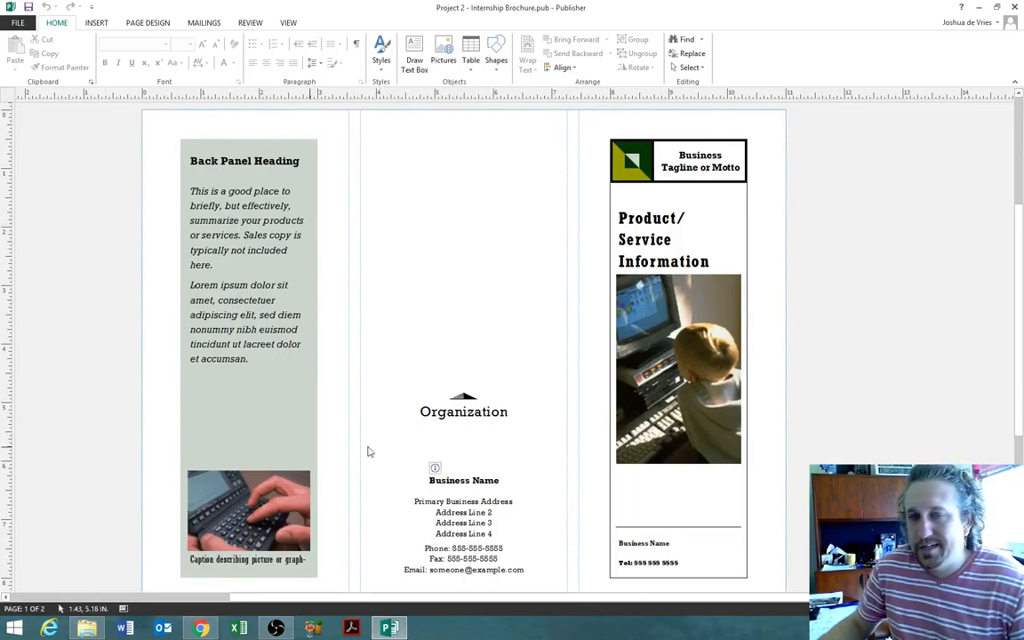
- Delete the middle panel's Organization text box and the right panel's child-at-computer photo
double_click(458, 405)
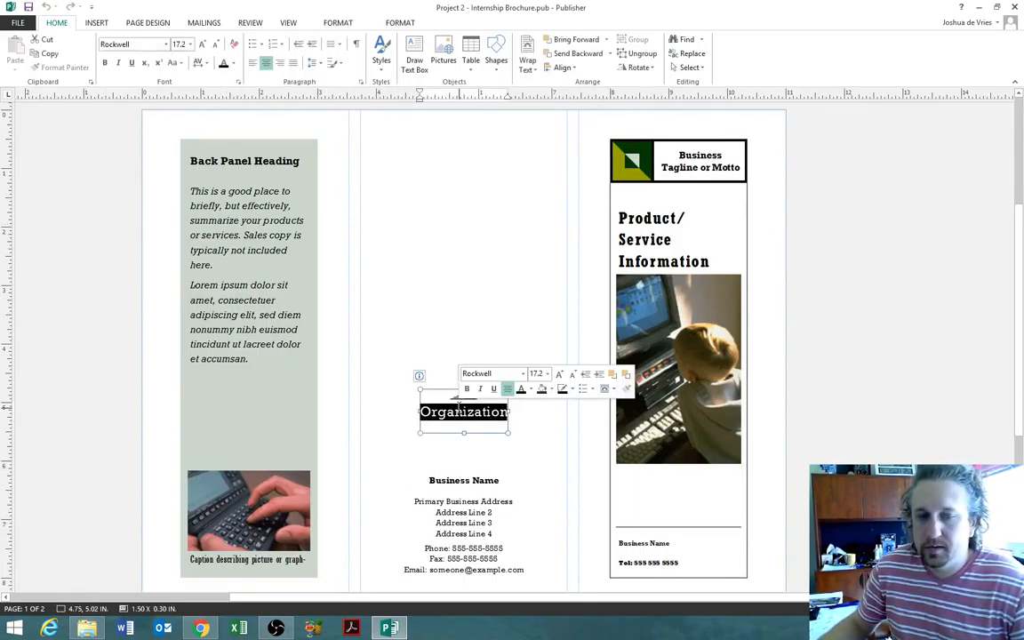
left_click(483, 435)
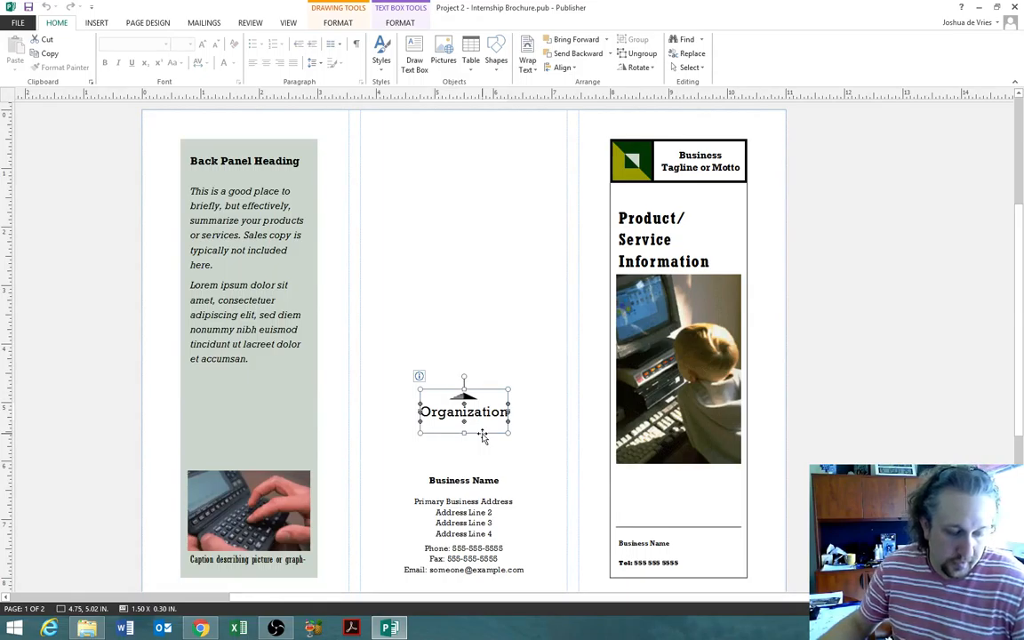
key("Delete")
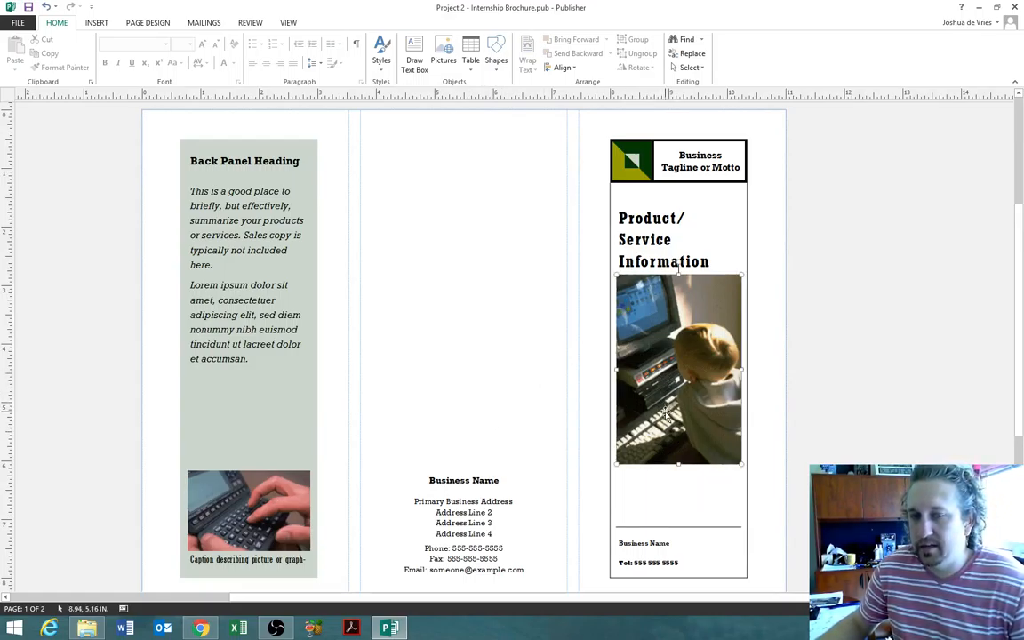
left_click(676, 369)
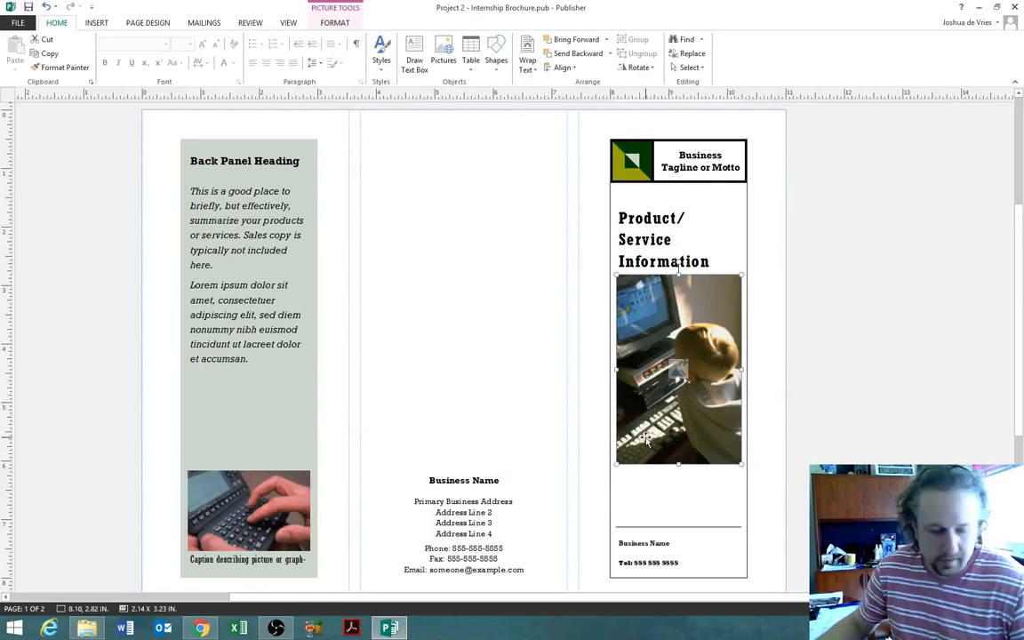
key("Delete")
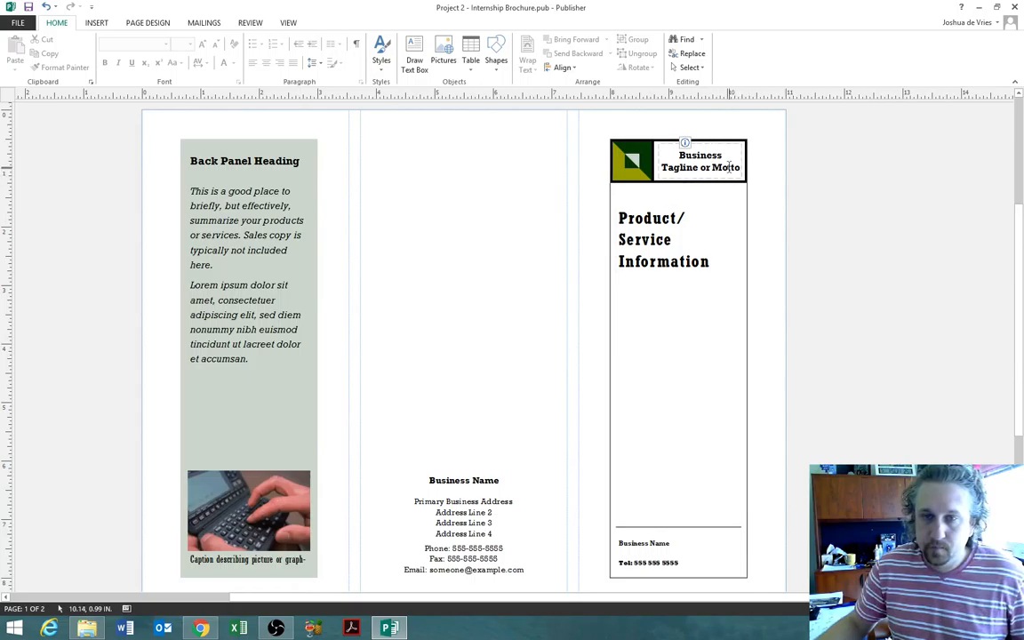
- Replace the front panel tagline with 'A zoo for all ages' and heading with 'Zoo Intern Program'
left_click_drag(739, 167, 702, 156)
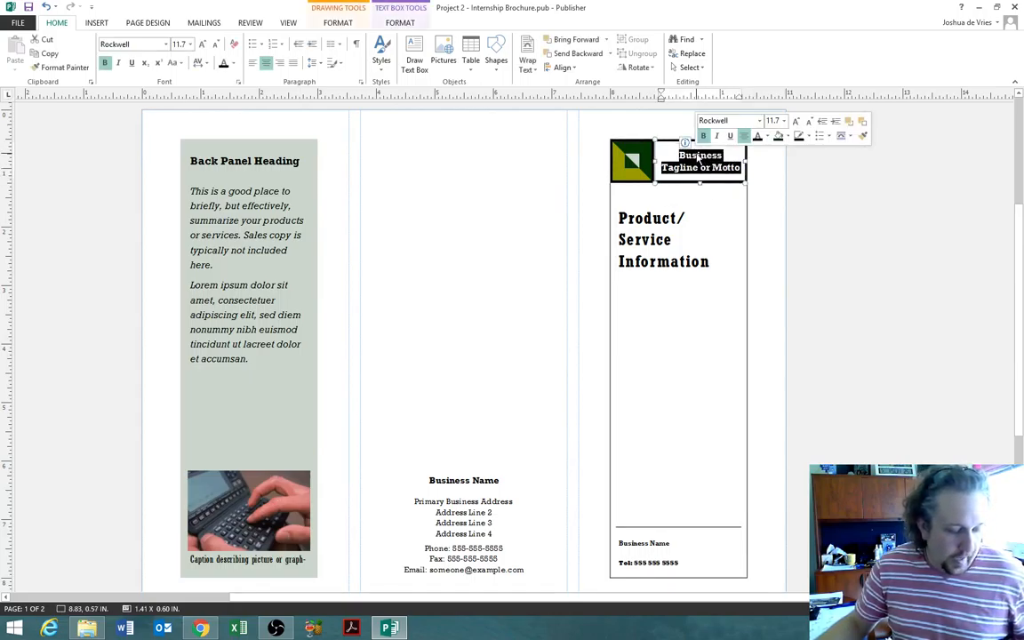
type("A")
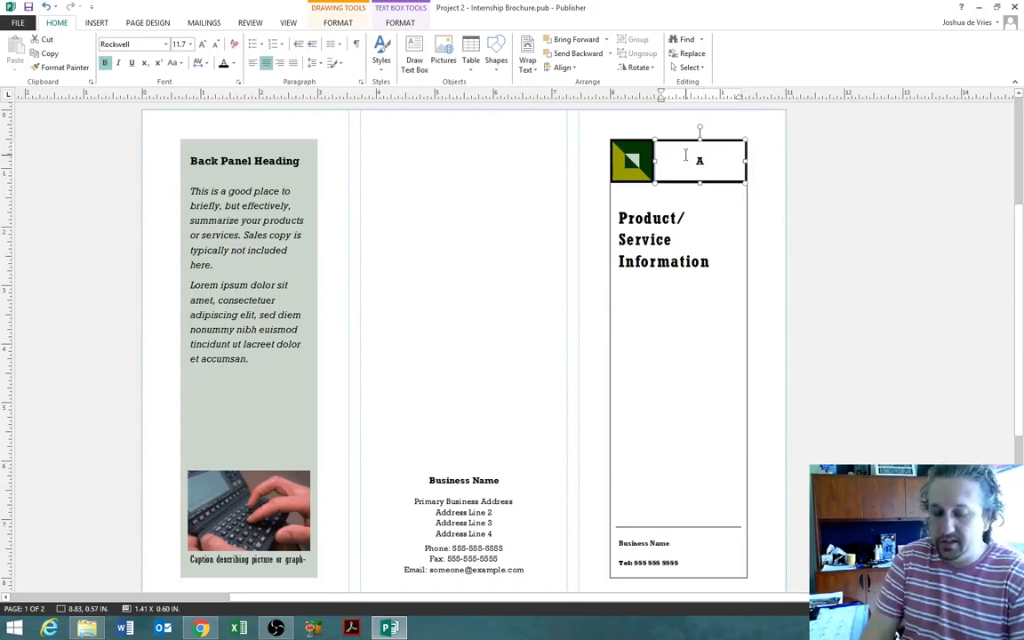
type(" zoo fo")
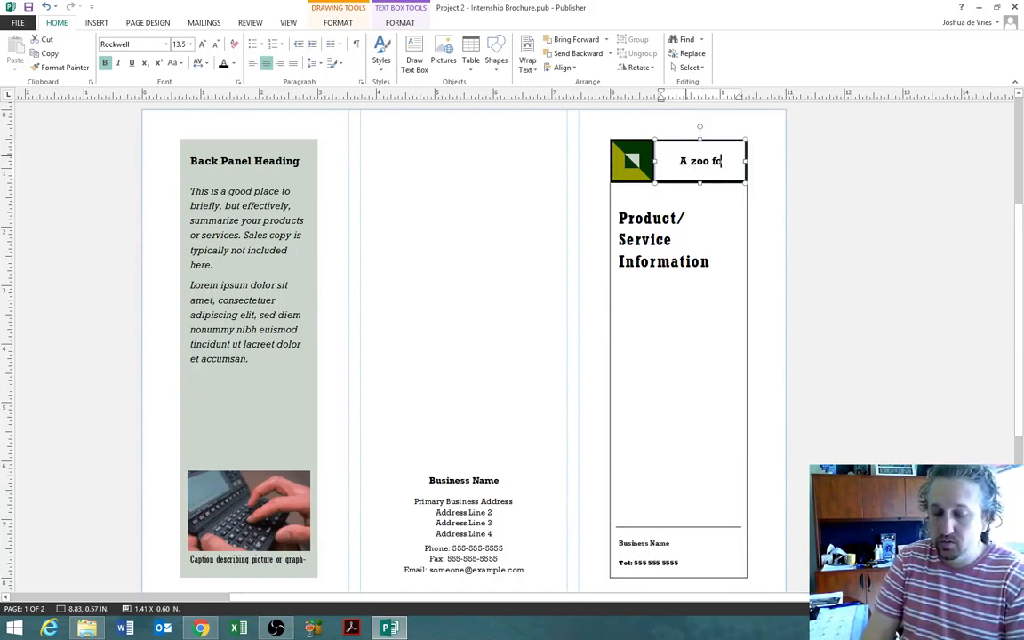
type("r all ages")
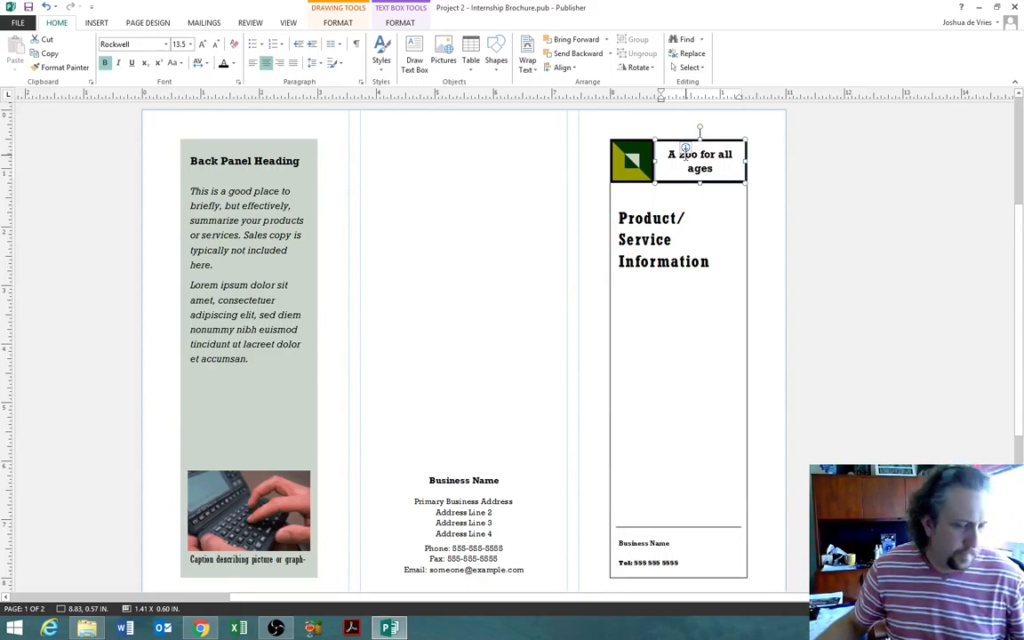
left_click_drag(618, 213, 722, 263)
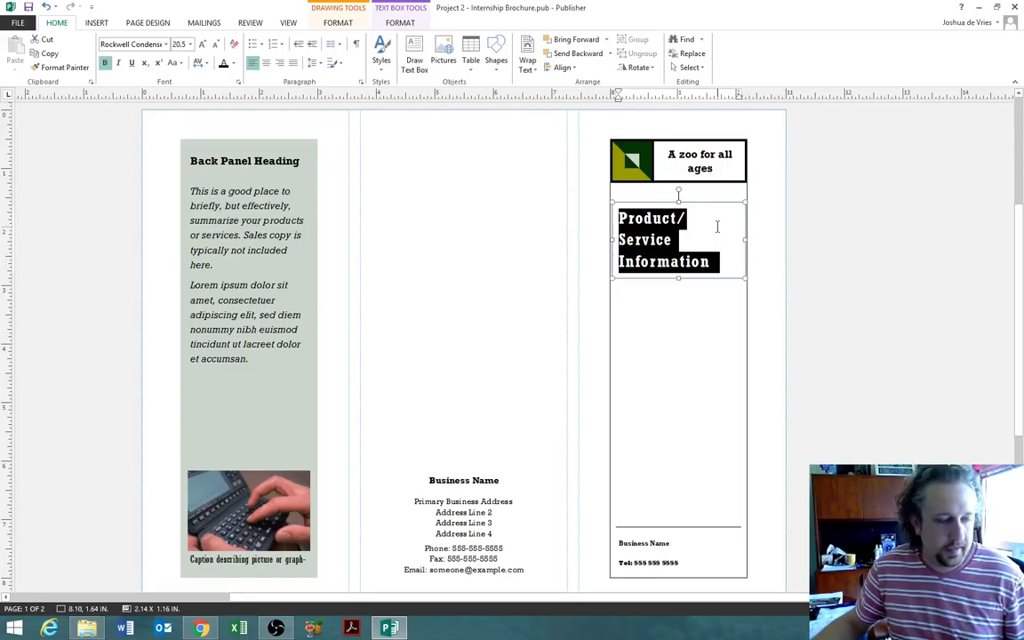
type("Zoo ")
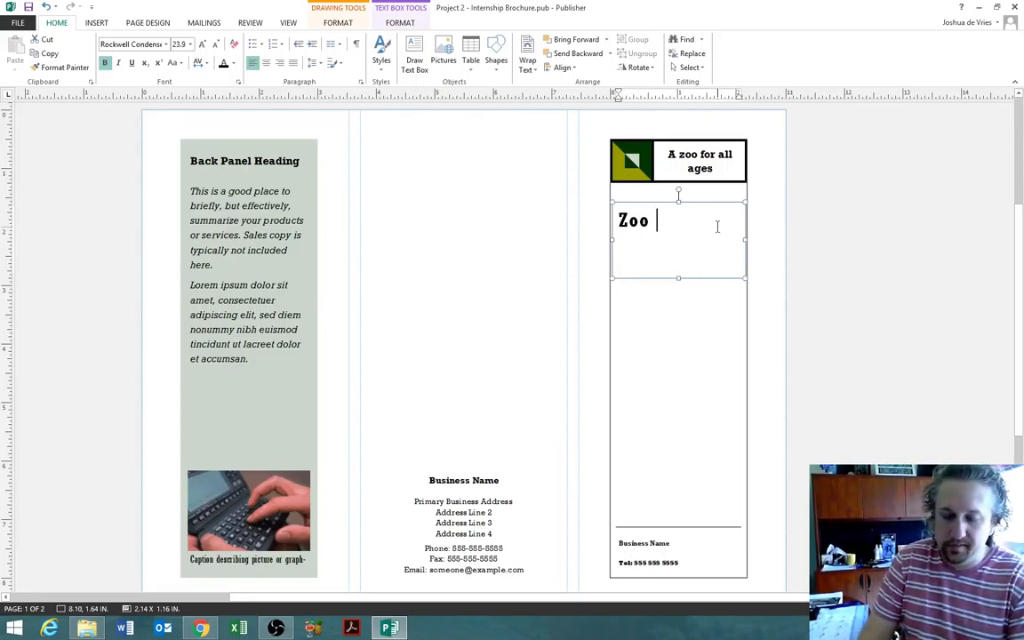
type("Intern Program")
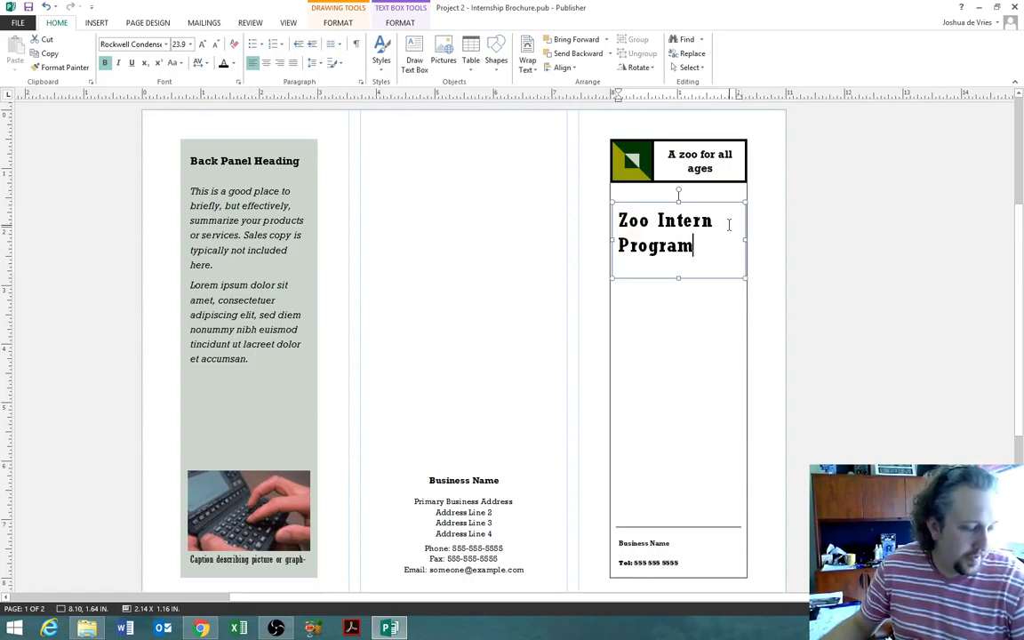
left_click(691, 543)
- Type 'Allen City Zoo' over the Business Name placeholders in the front and middle panels
left_click_drag(698, 544, 629, 546)
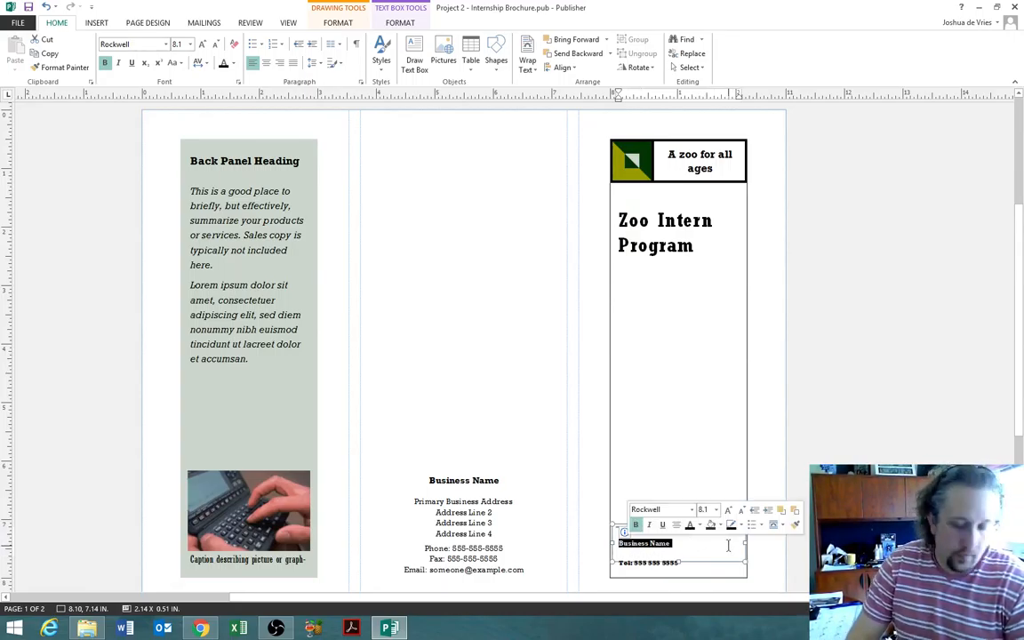
type("Allen")
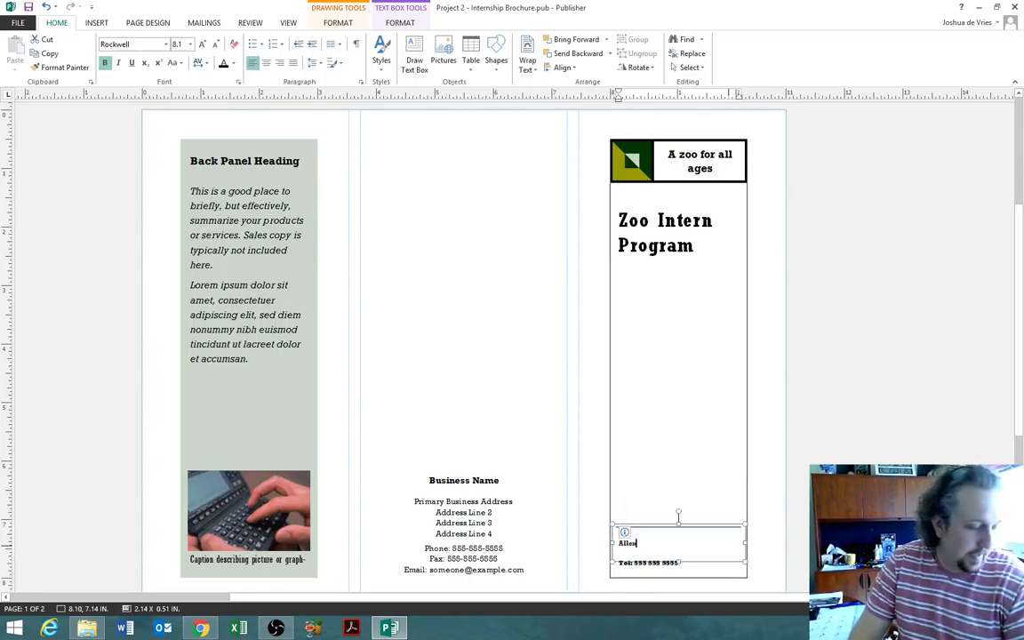
type(" City Zoo")
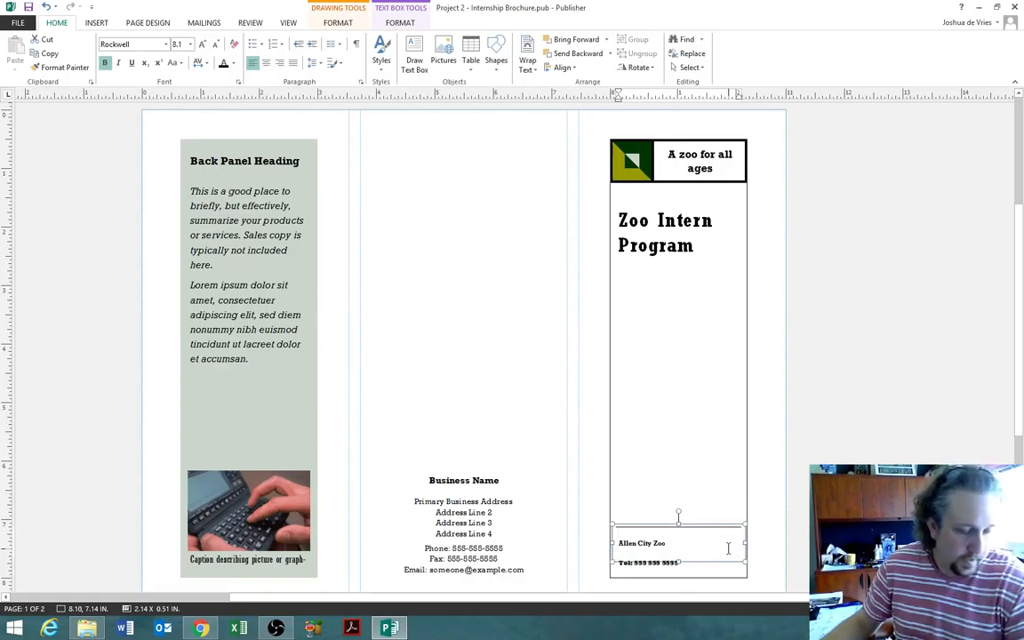
key("Escape")
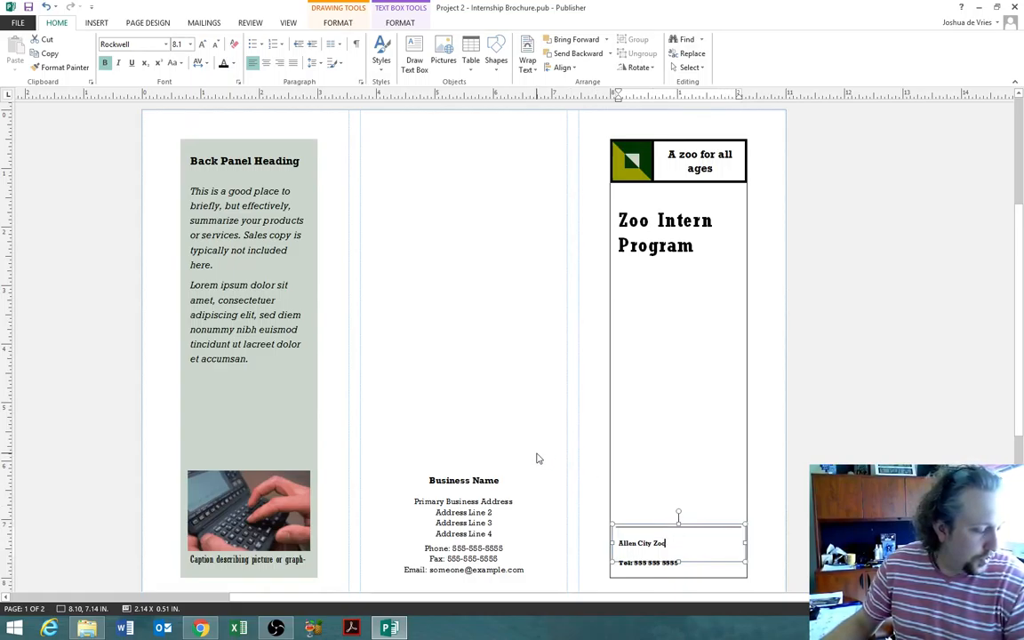
left_click_drag(506, 481, 437, 482)
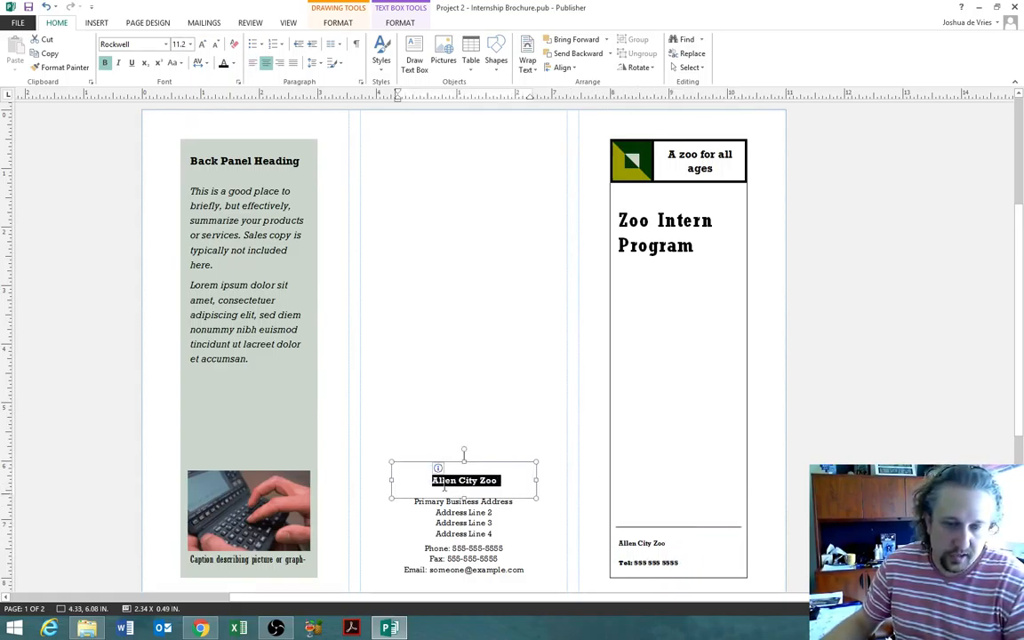
type("Allen City")
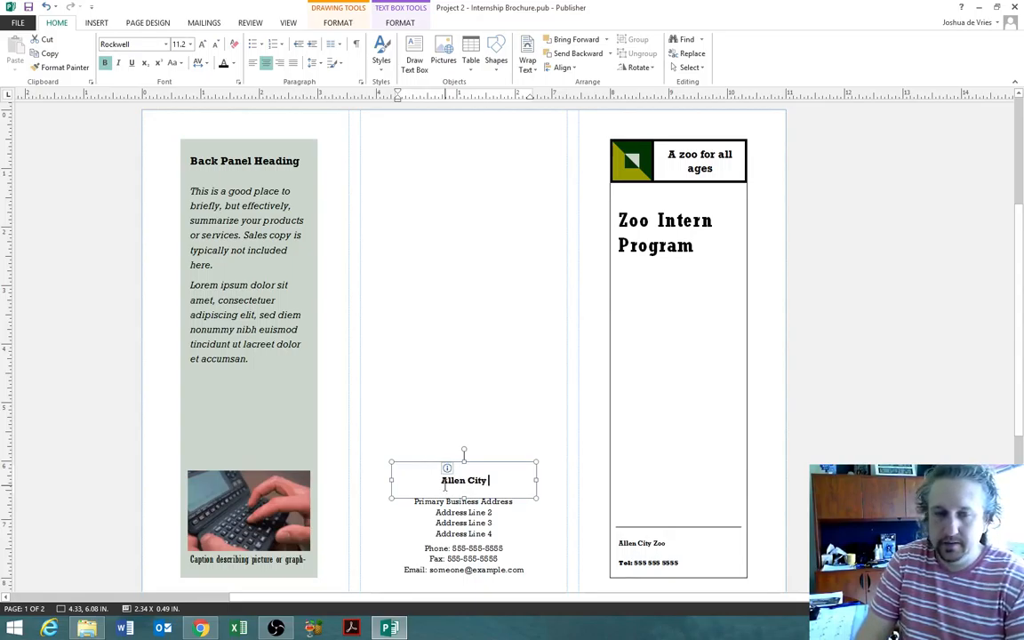
type(" Zoo")
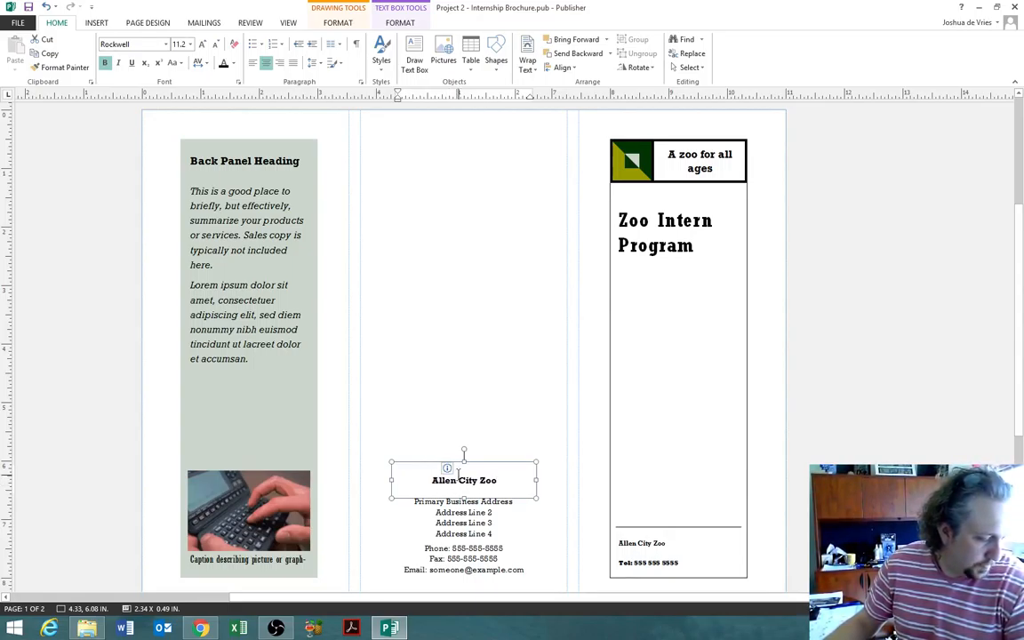
left_click(535, 587)
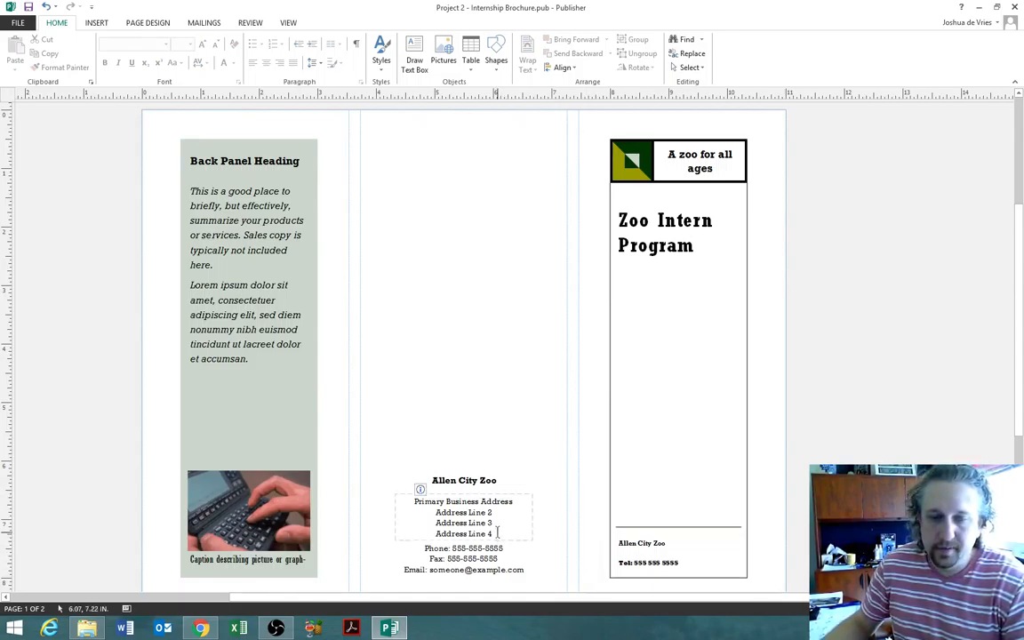
- Replace the four address placeholder lines with the zoo's street address and 'Allen City, FL'
left_click_drag(498, 535, 422, 523)
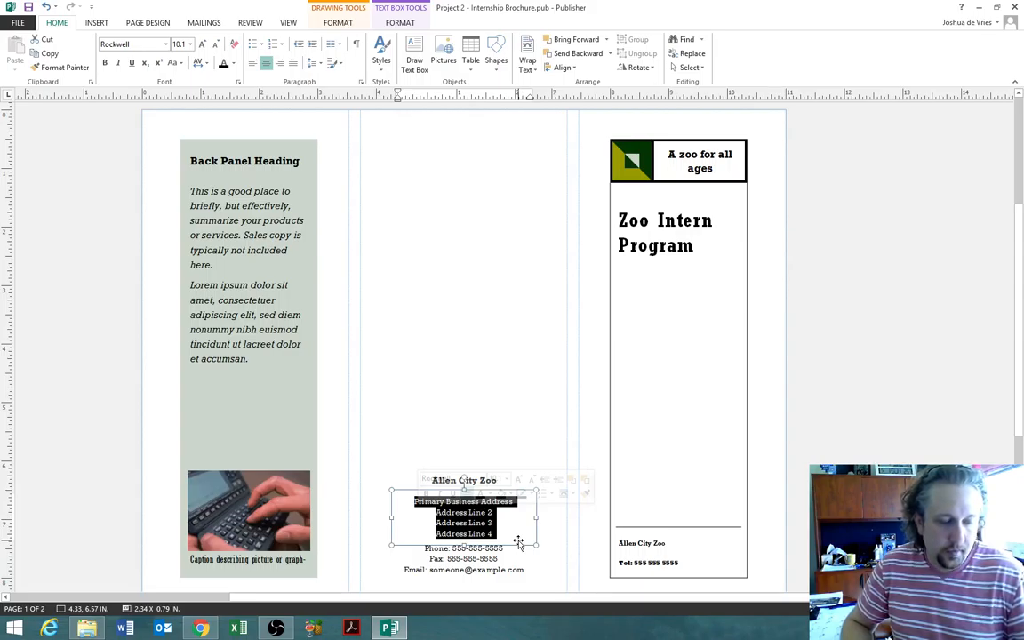
type("1700 Cit")
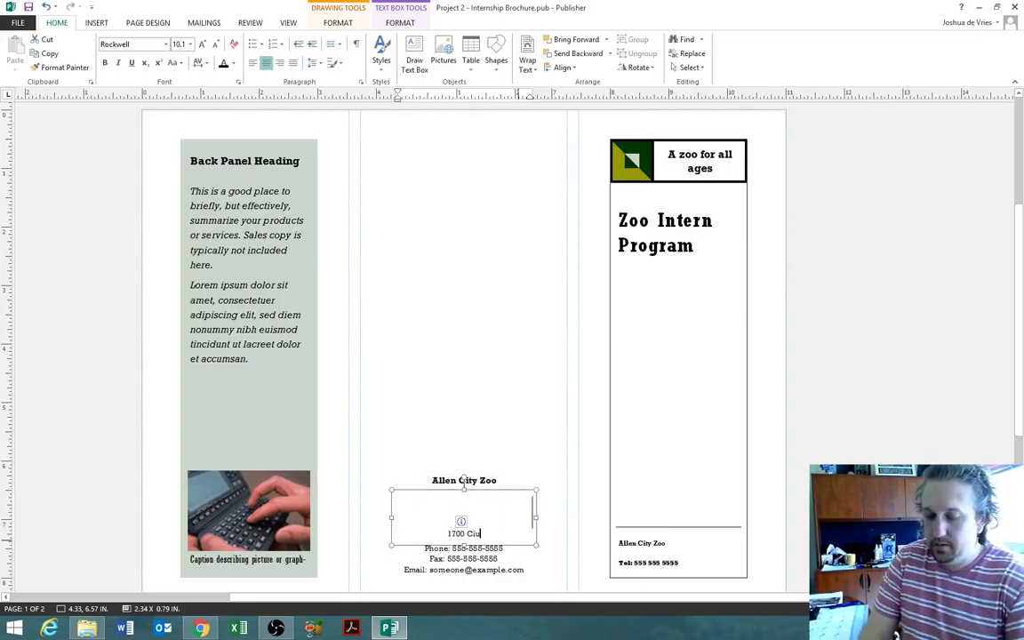
key("shift+Home")
key("BackSpace")
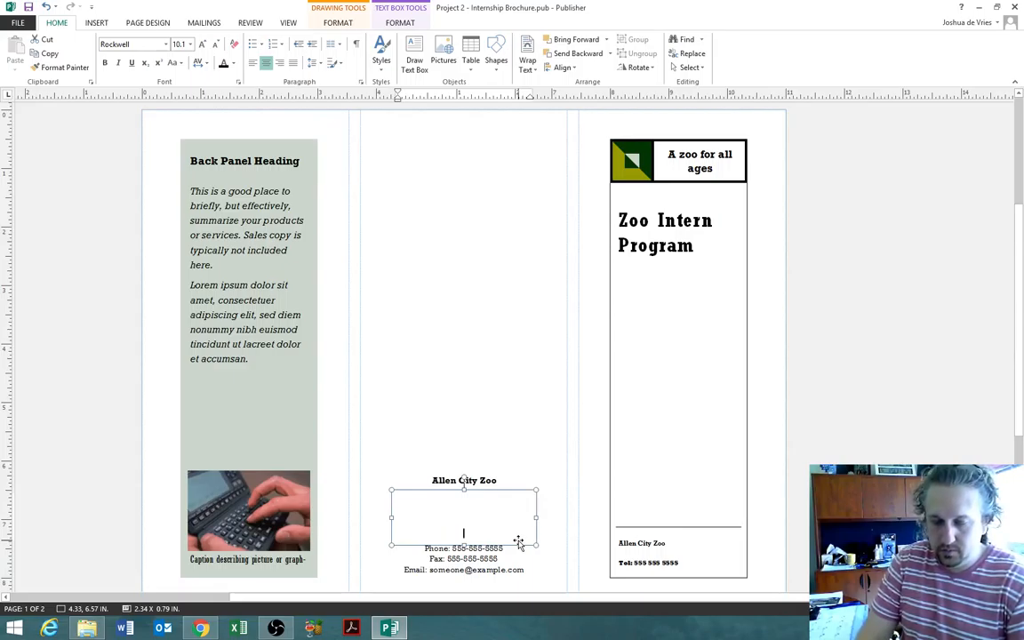
type("1700 Cum")
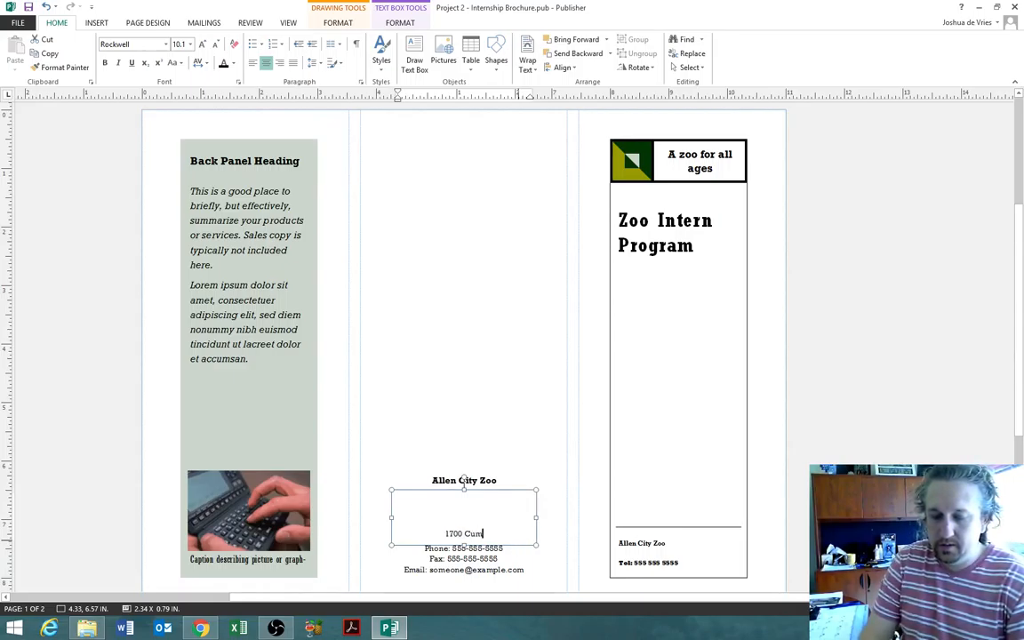
type("mings Parkway")
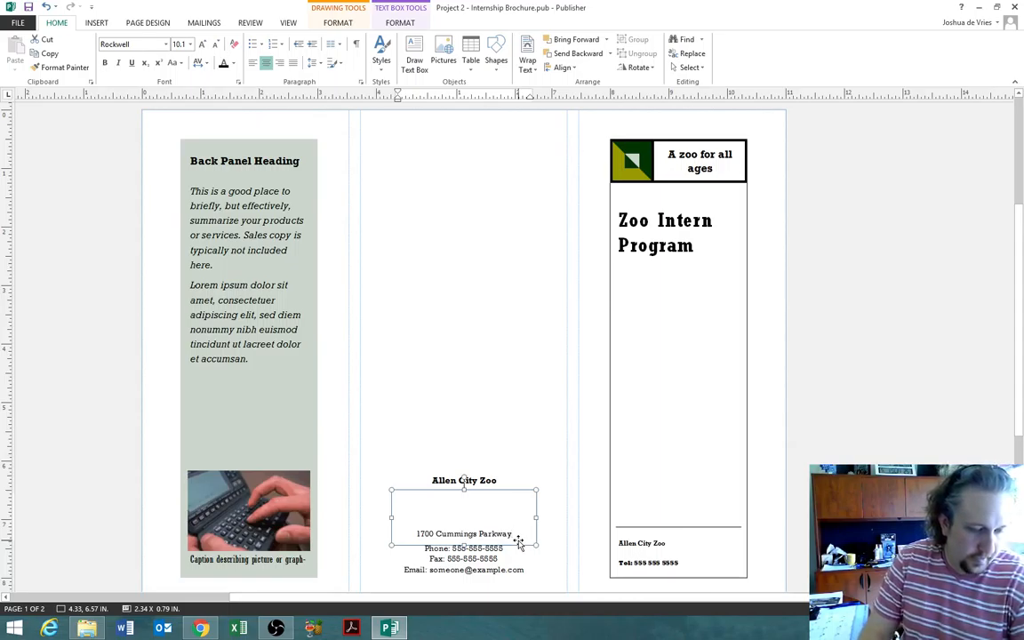
key("Return")
type("Allen")
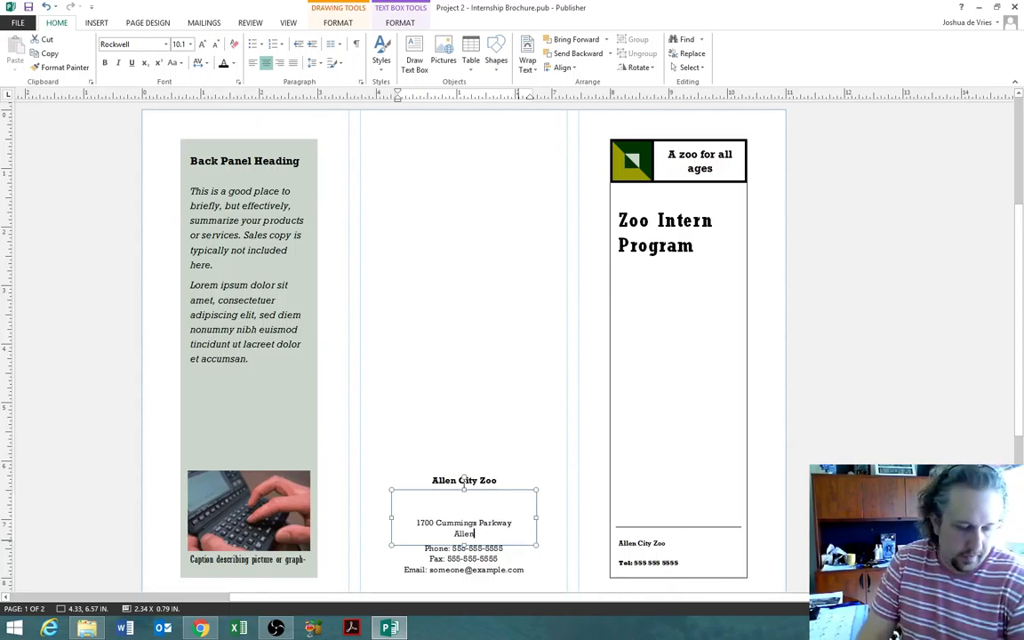
type(" City, FL")
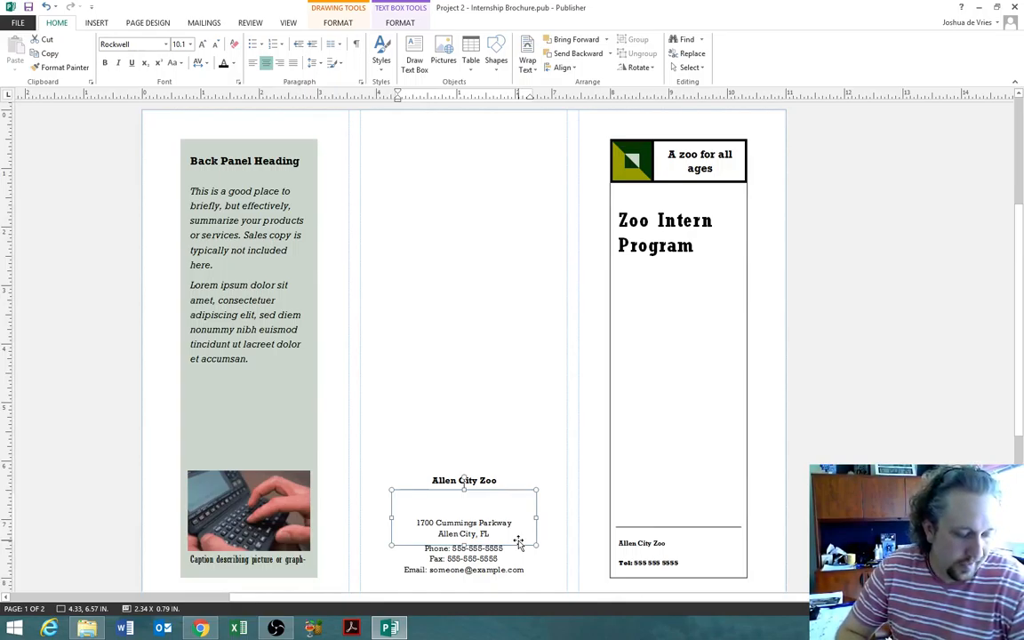
- Type the zoo's phone number, fax number and e-mail address over their placeholders
left_click(530, 570)
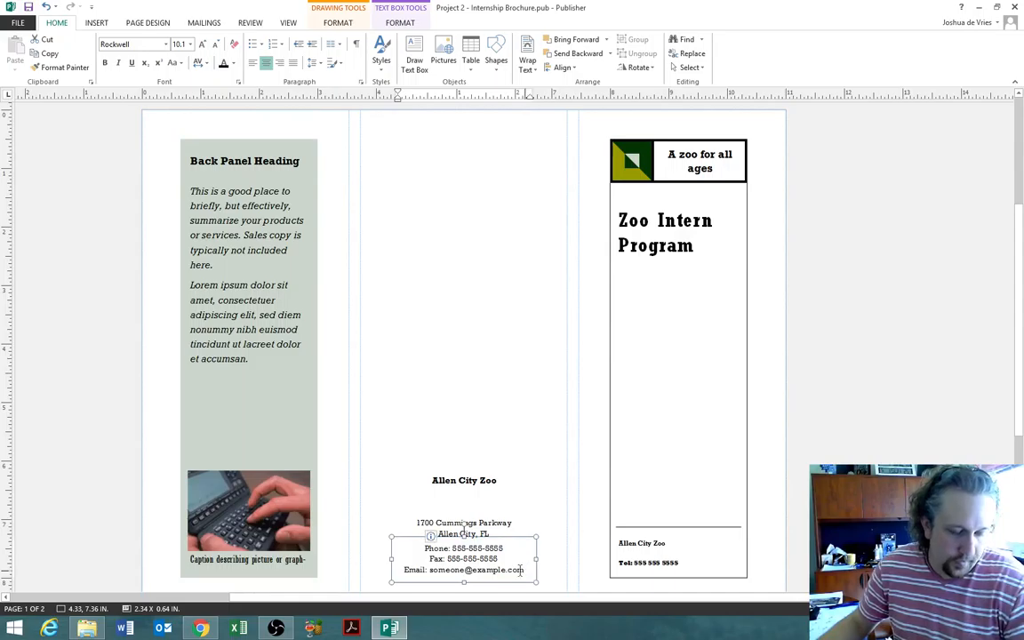
left_click_drag(505, 548, 454, 548)
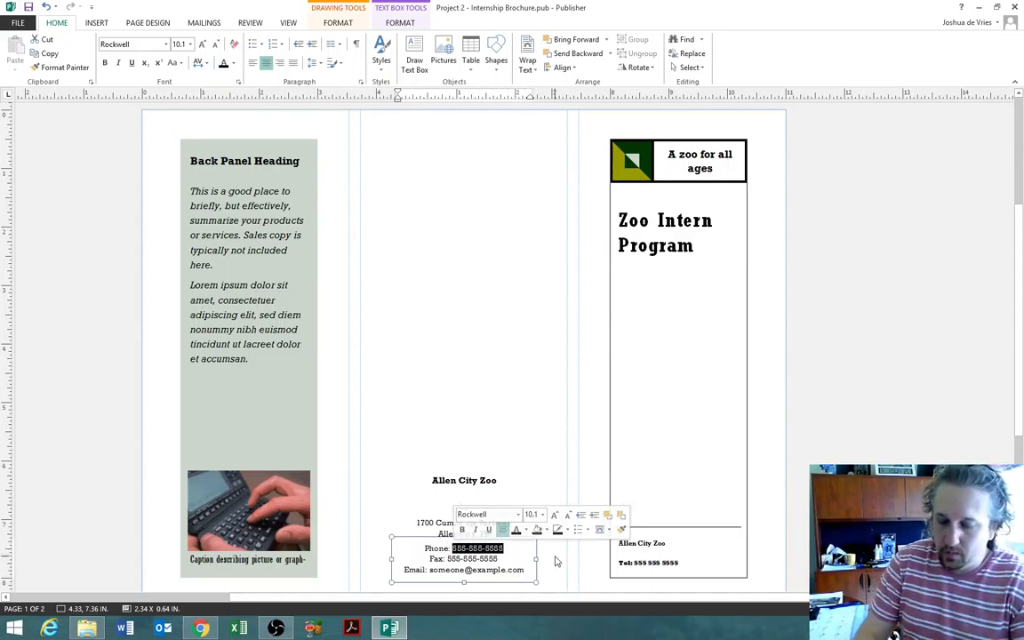
type("754-")
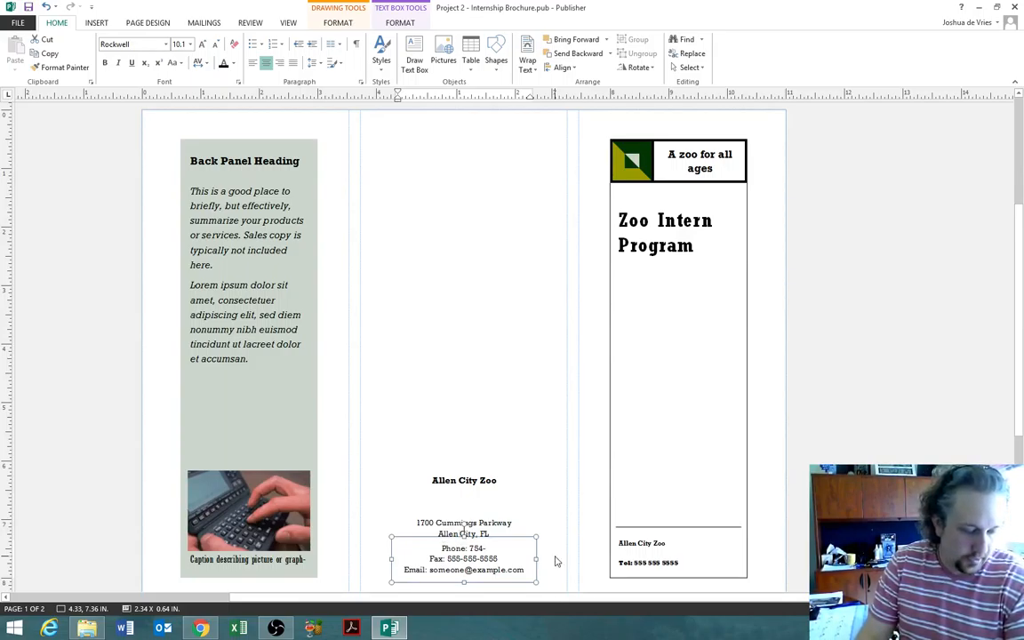
type("555-")
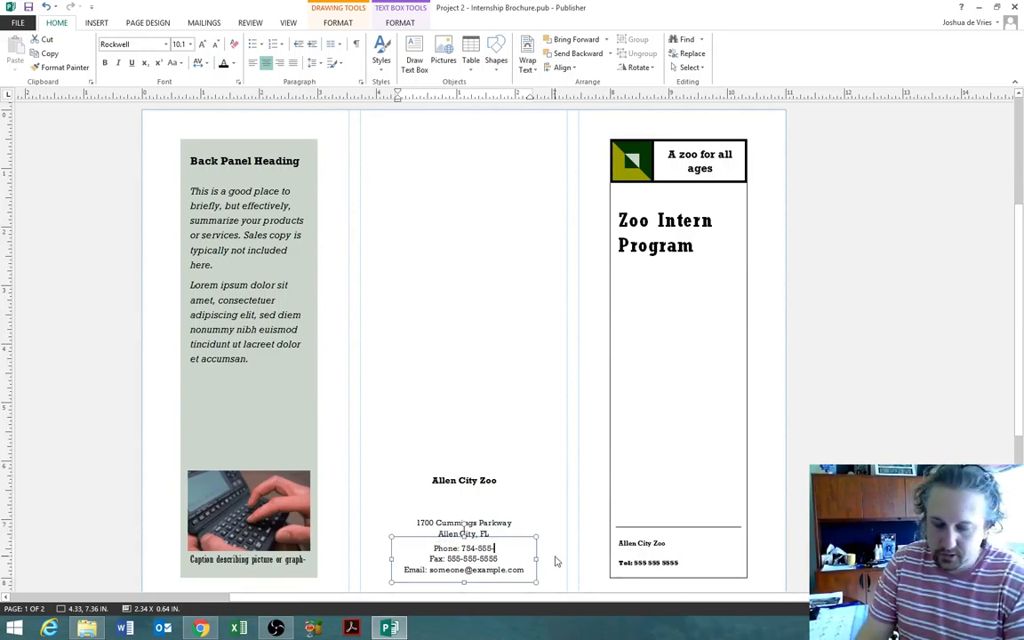
type("2200")
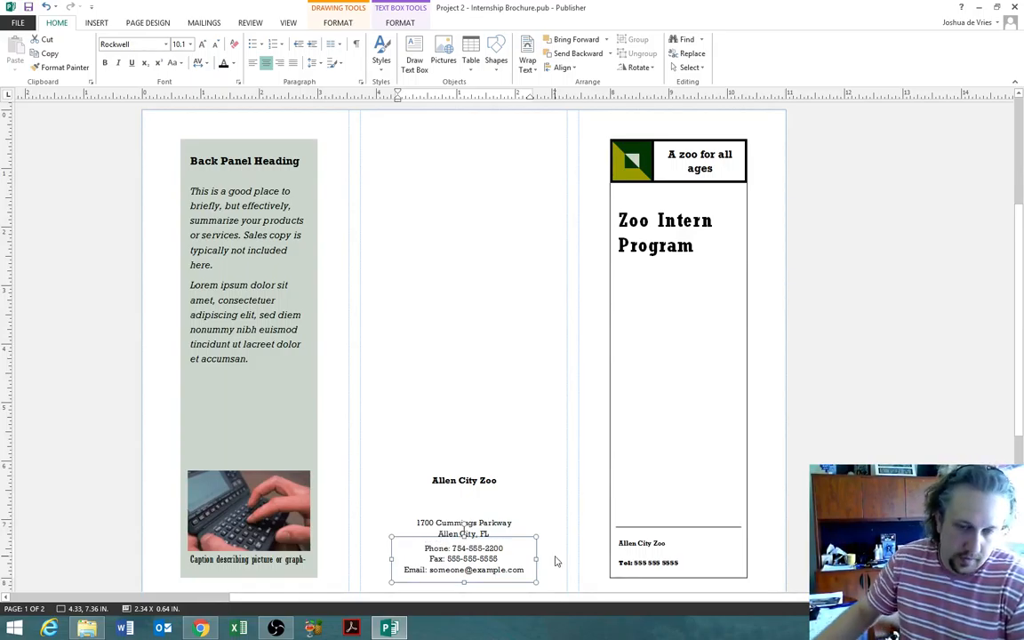
left_click_drag(497, 559, 447, 559)
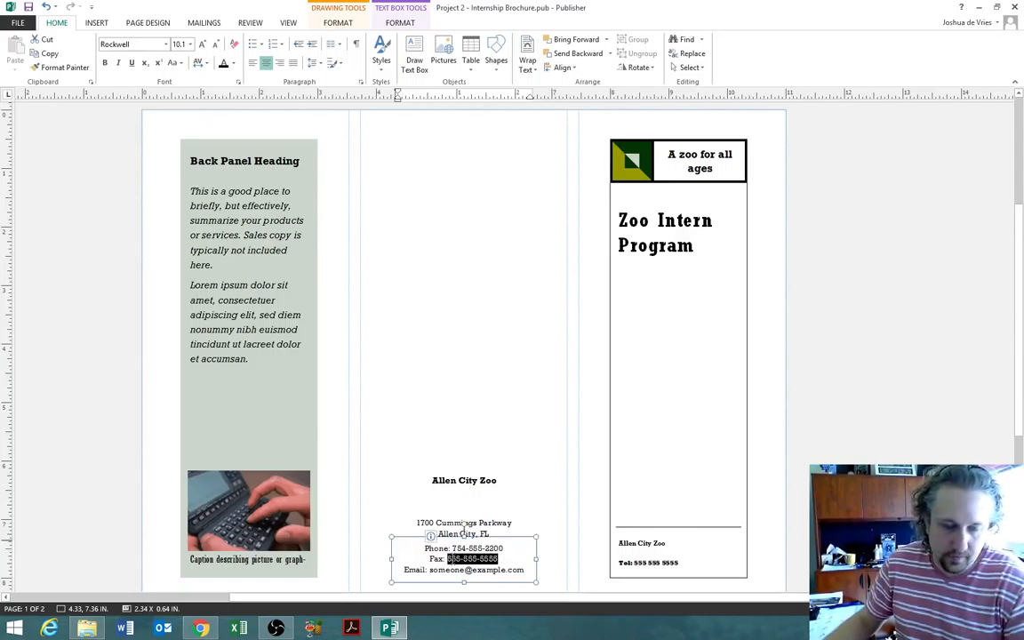
type("75")
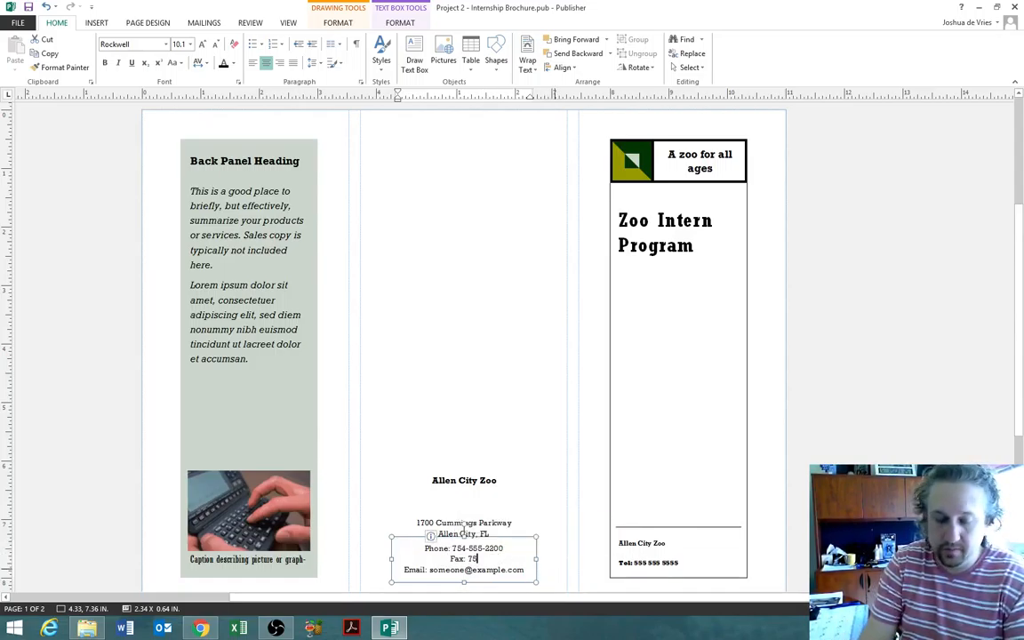
type("4-555")
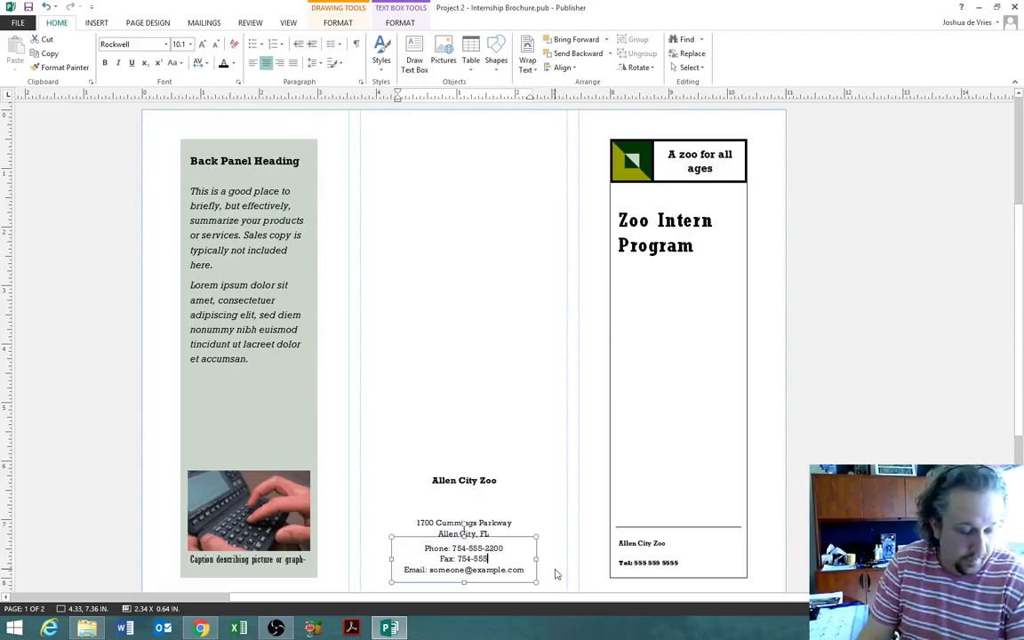
type("-2201")
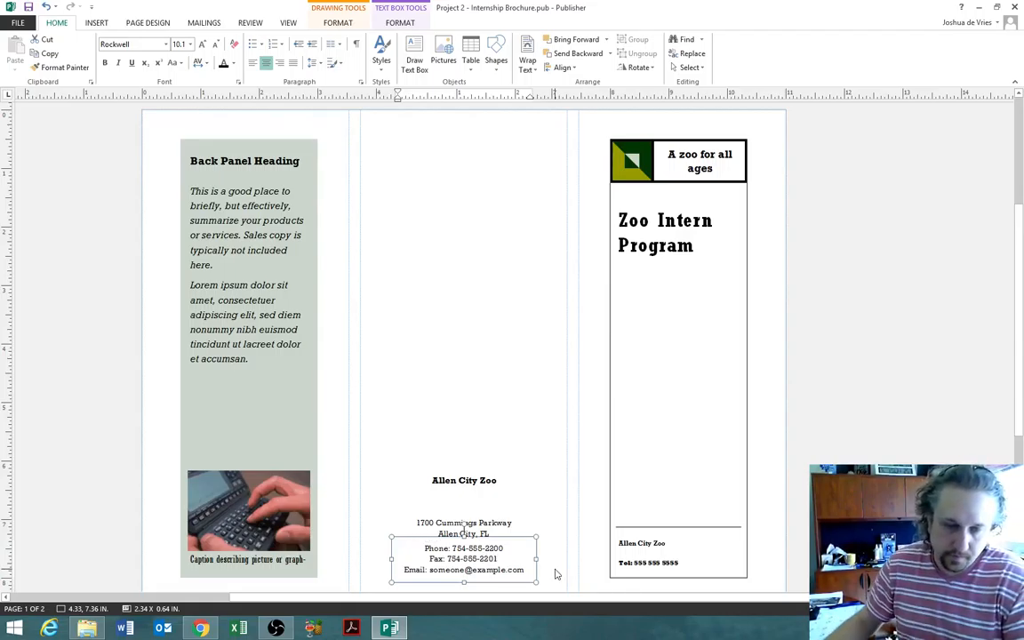
left_click_drag(526, 570, 433, 569)
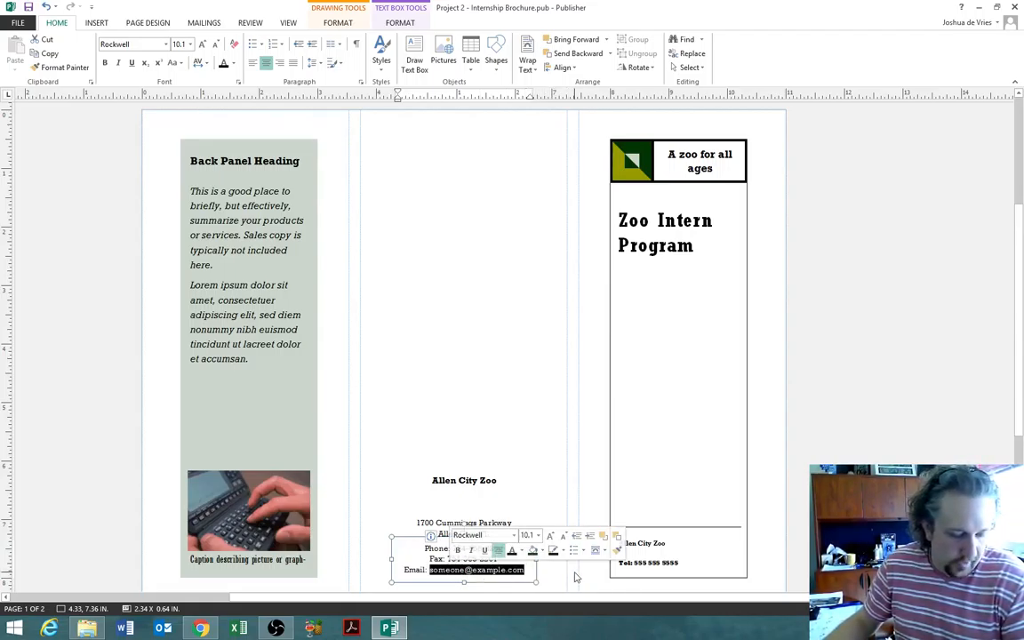
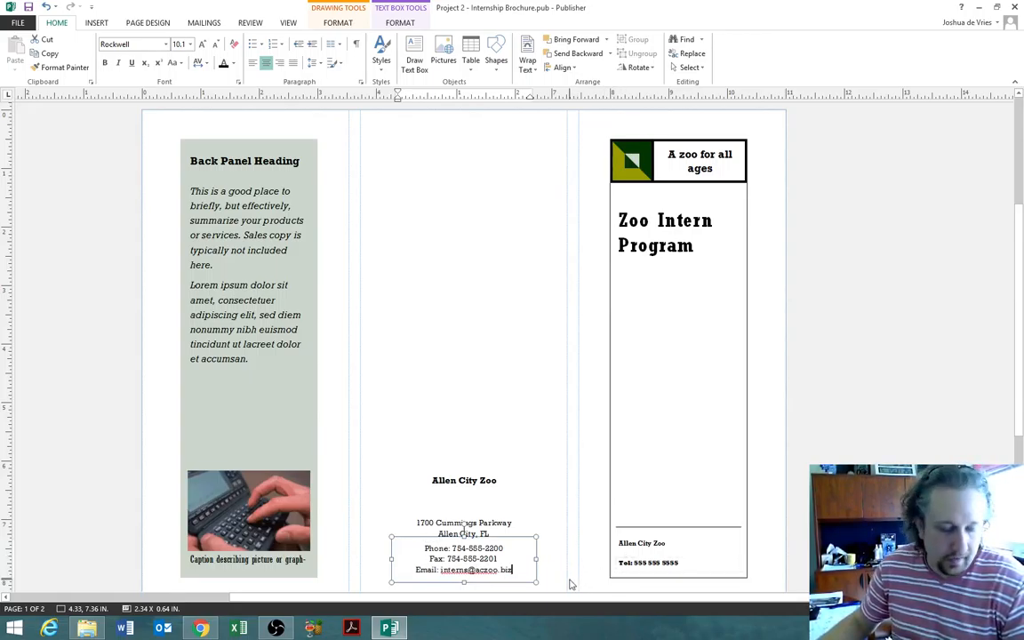
left_click(572, 578)
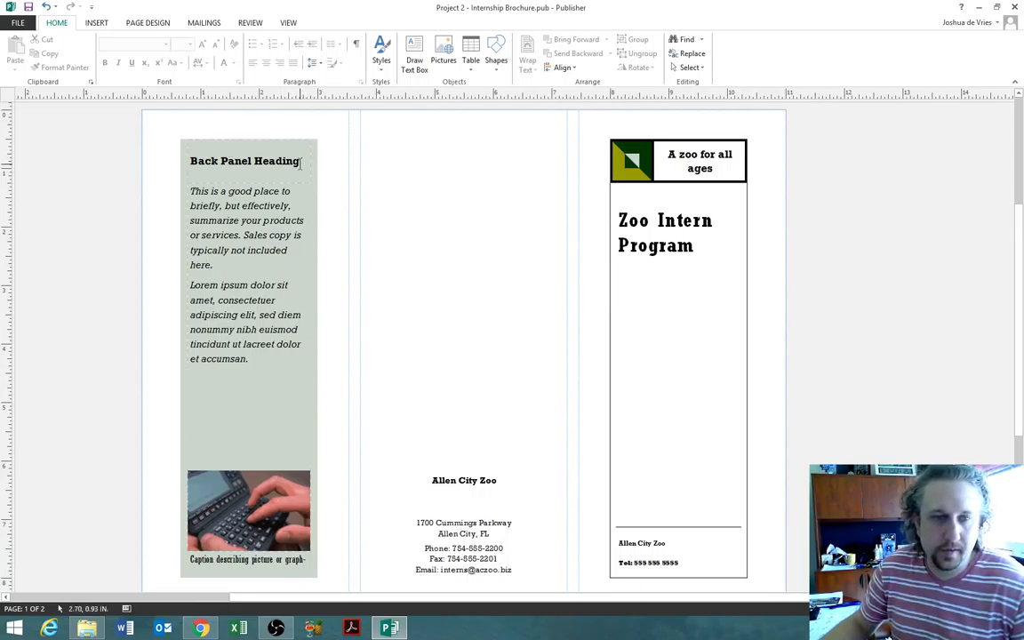
- Retitle the left panel heading 'Our Mission' and select the placeholder body text beneath it
left_click_drag(300, 162, 198, 157)
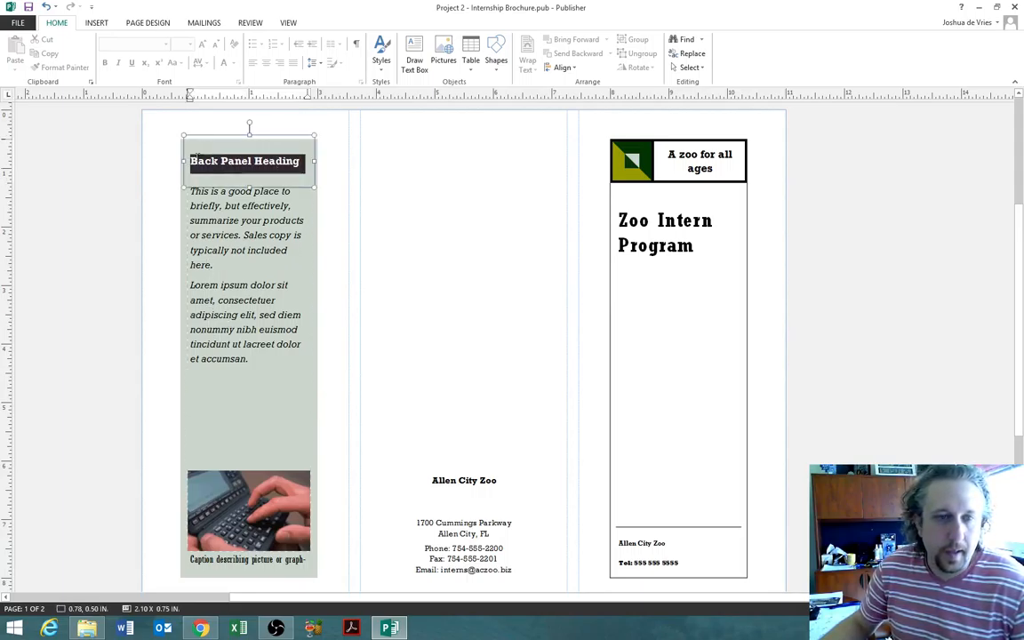
left_click(329, 216)
triple_click(246, 161)
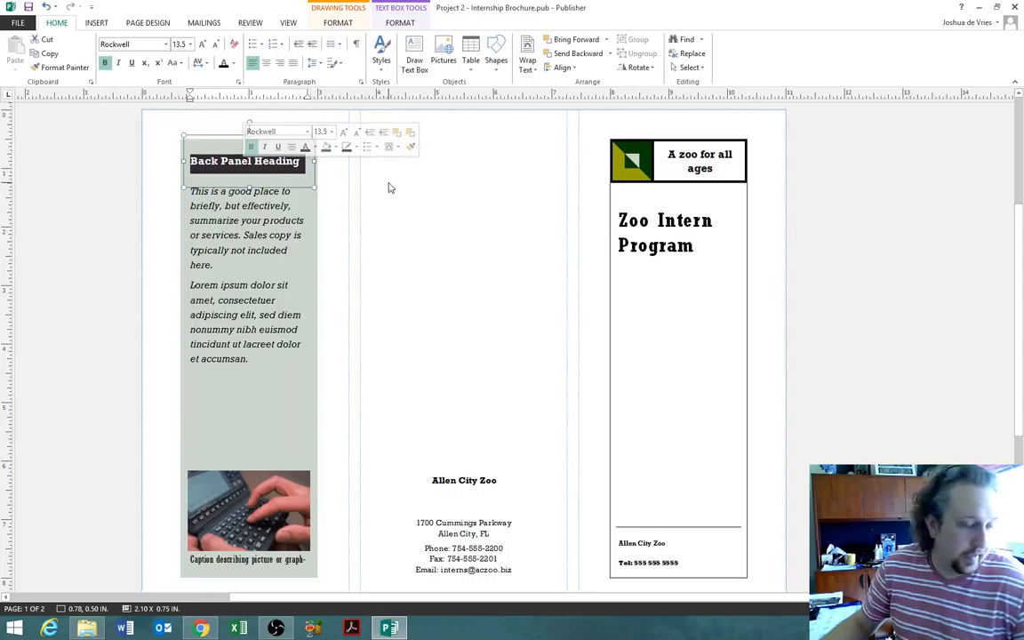
type("Our Mission")
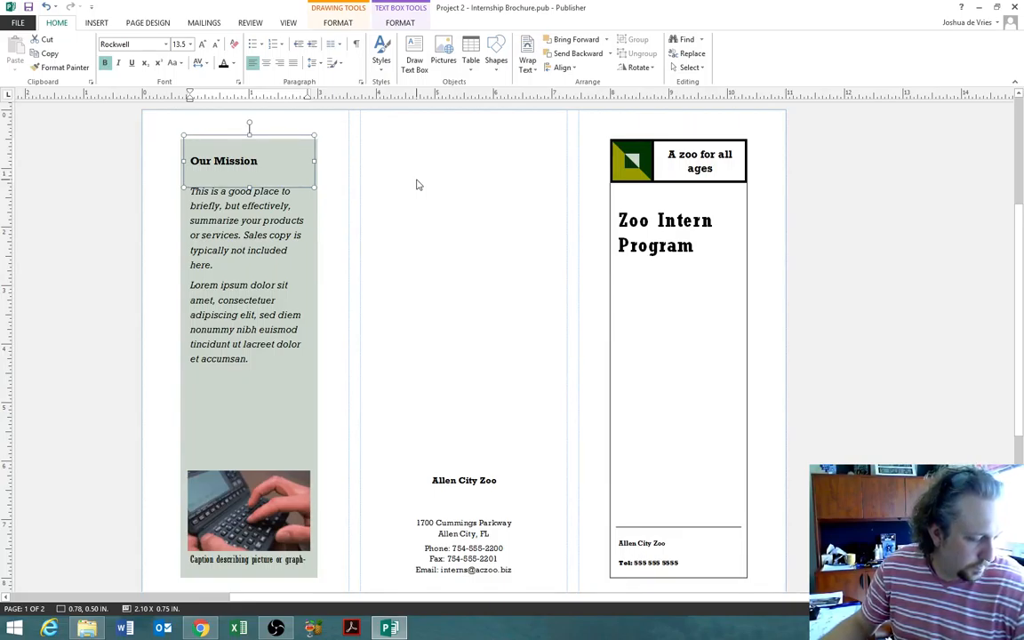
left_click(253, 279)
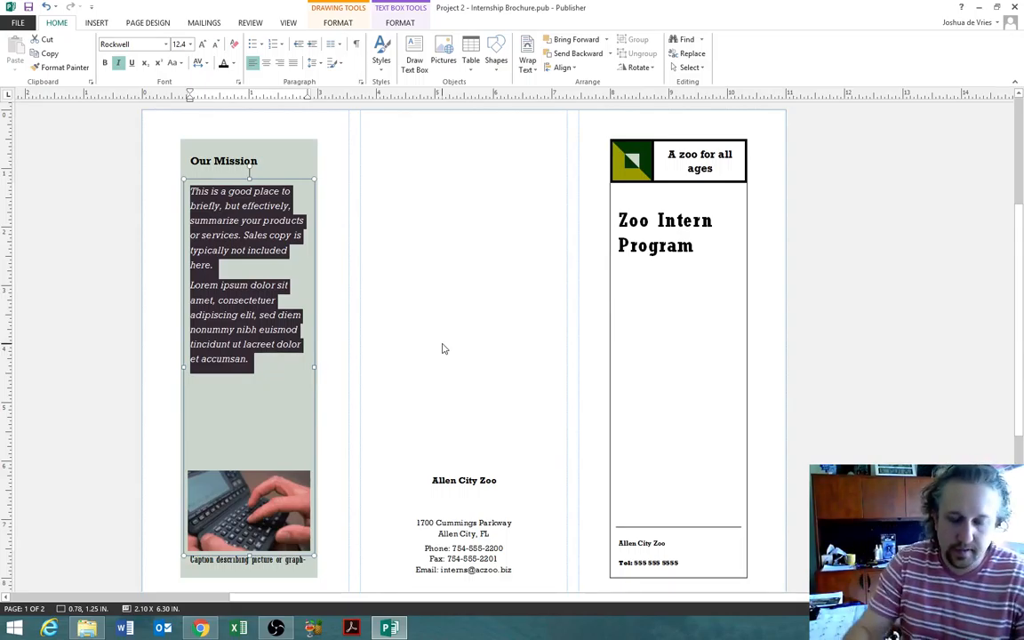
- Replace the mission placeholder with one sentence ending 'Sales copy is typically not included here.'
type("This is a ")
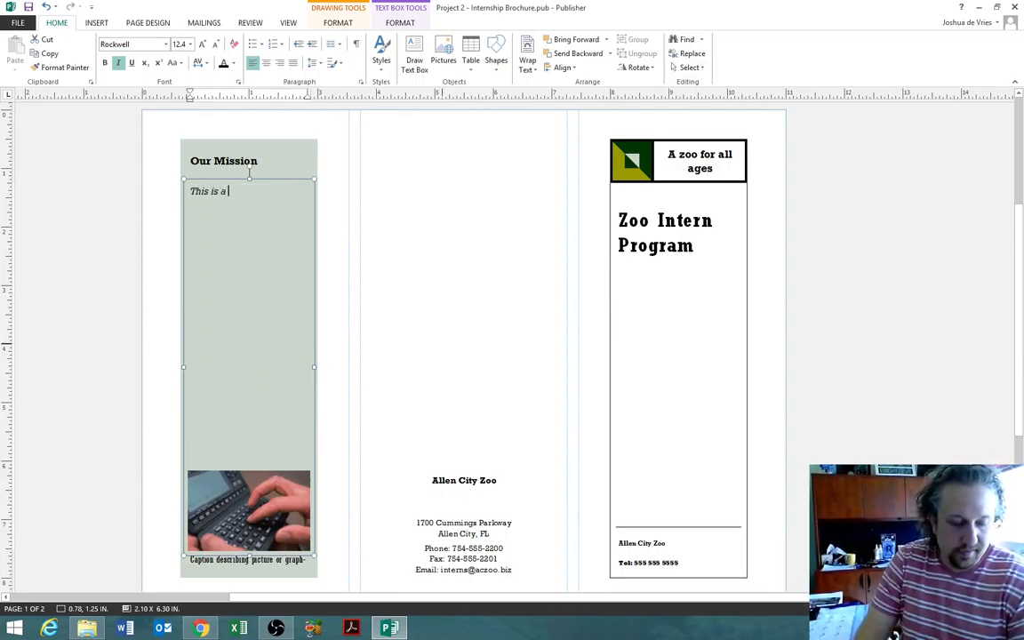
type("good place to")
key("Return")
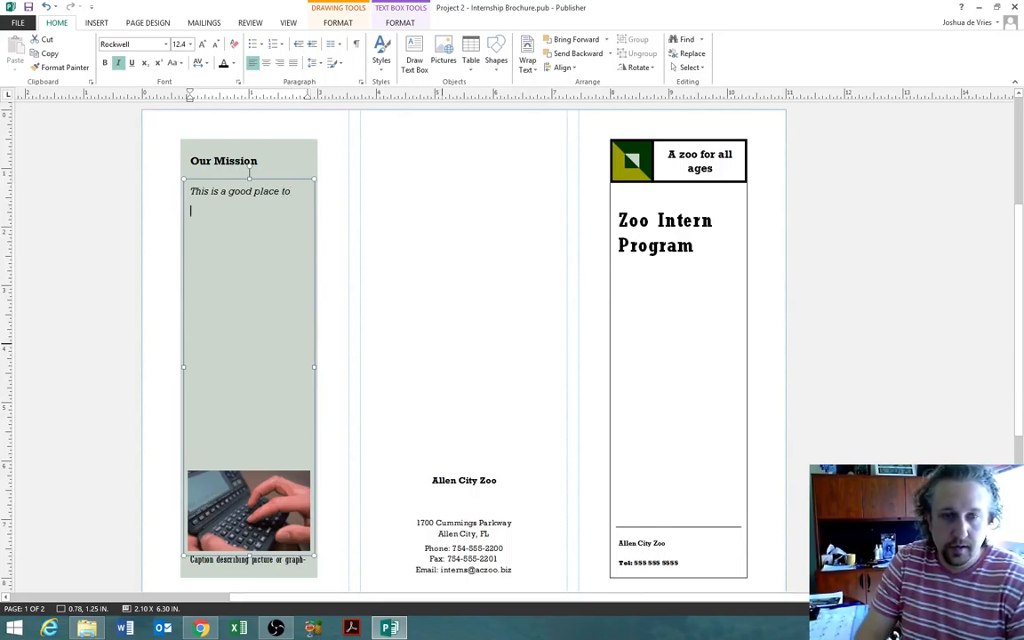
type("brie")
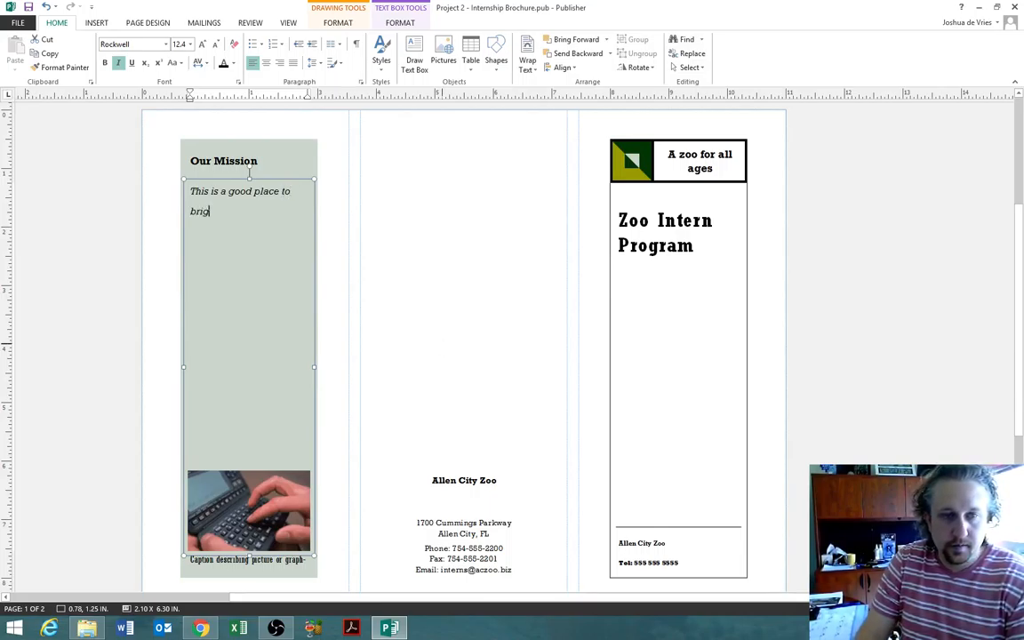
type("fly ")
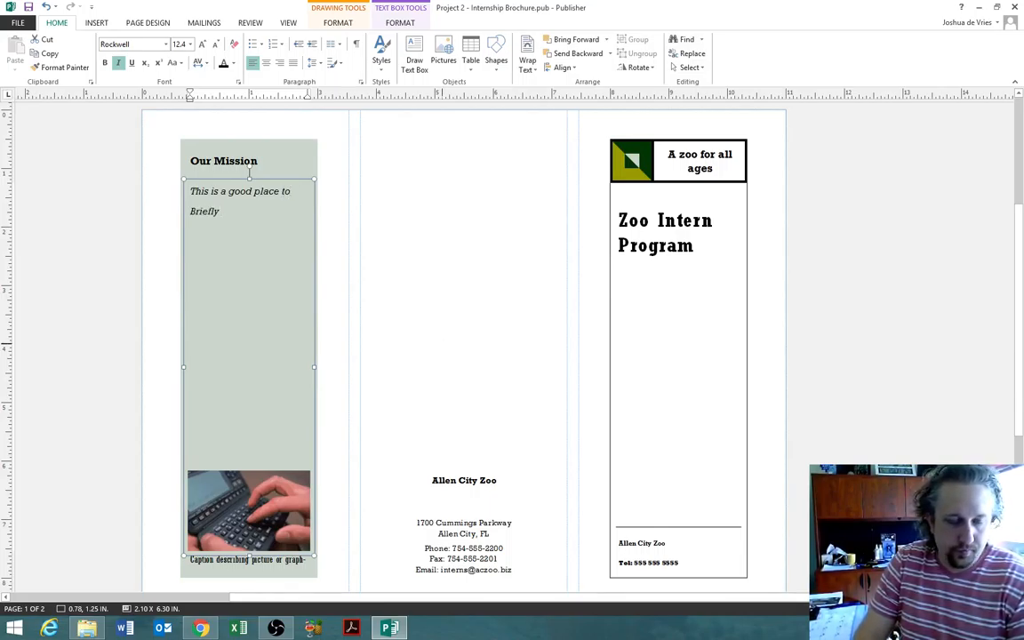
type("but ef")
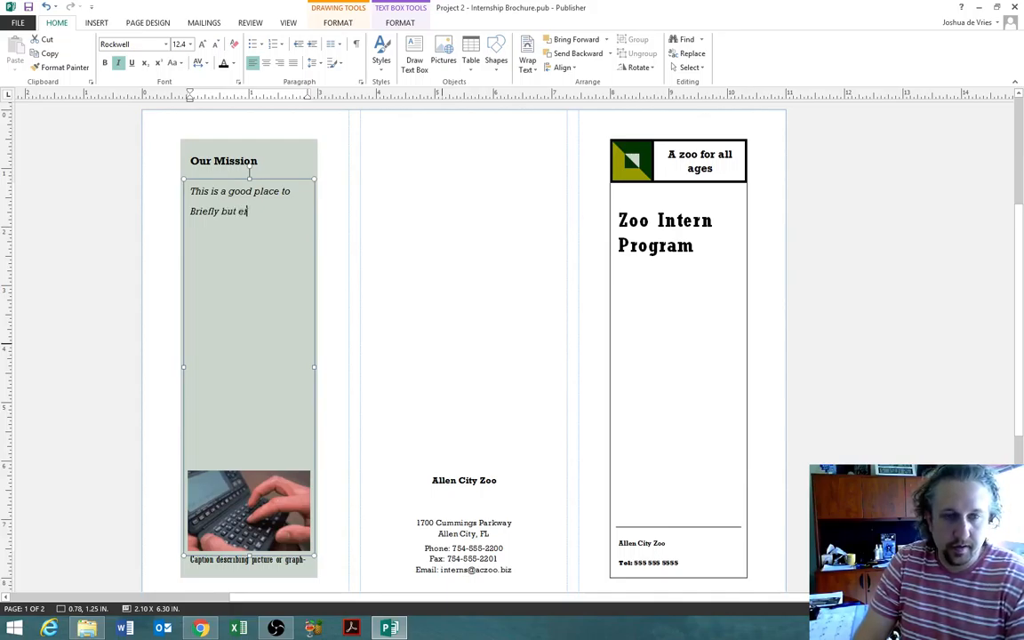
type("fectively,")
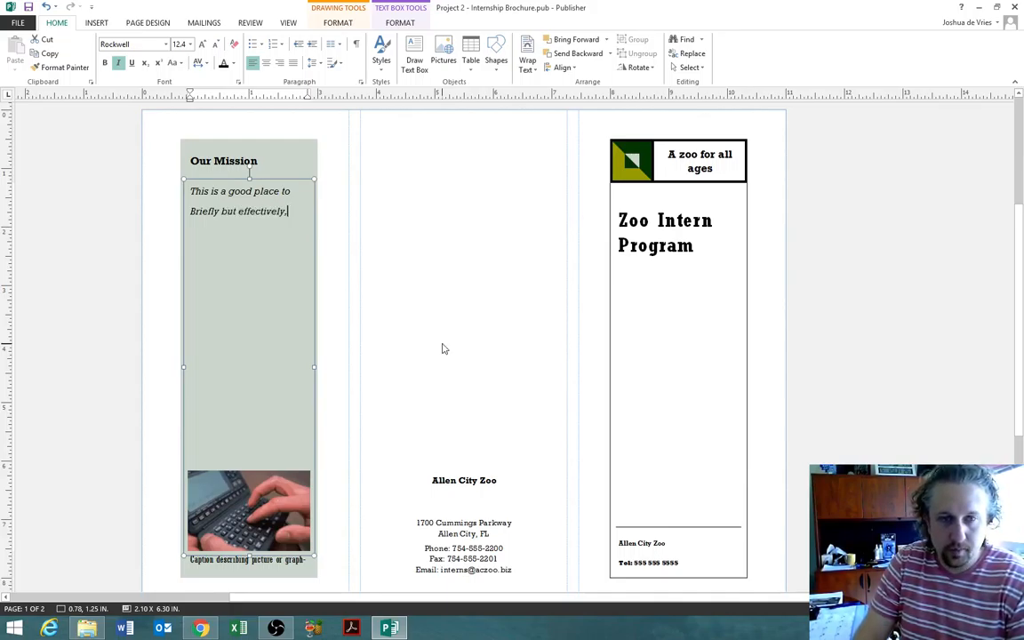
key("Return")
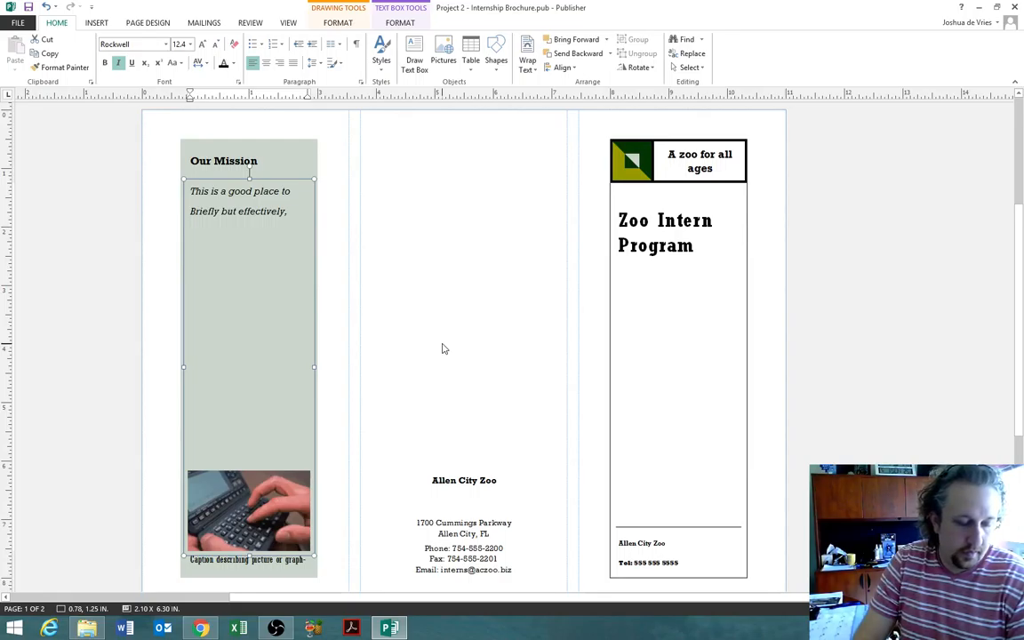
type("Summarize")
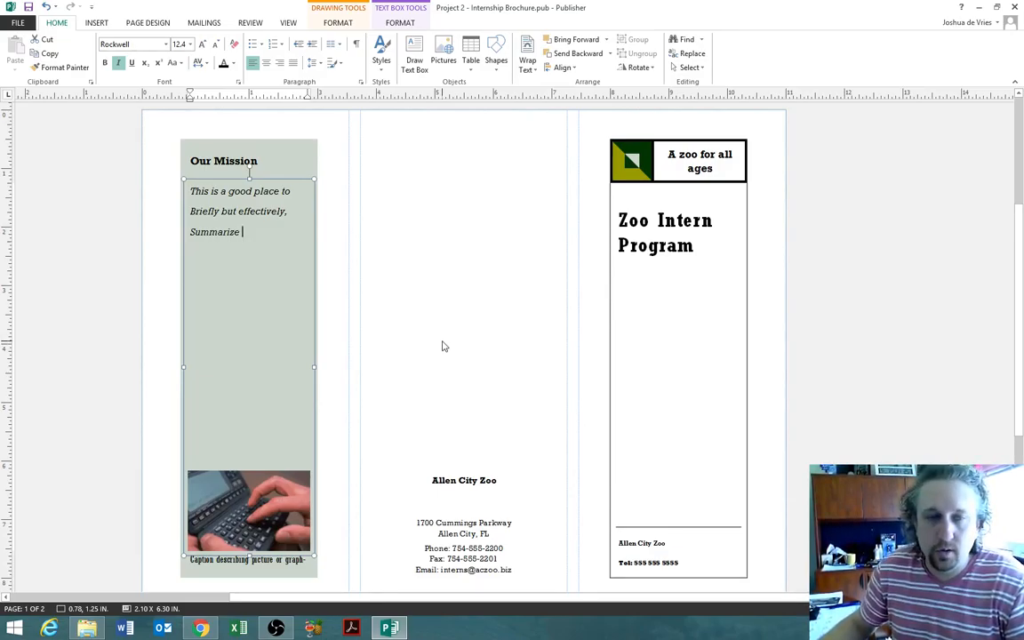
left_click_drag(240, 231, 198, 196)
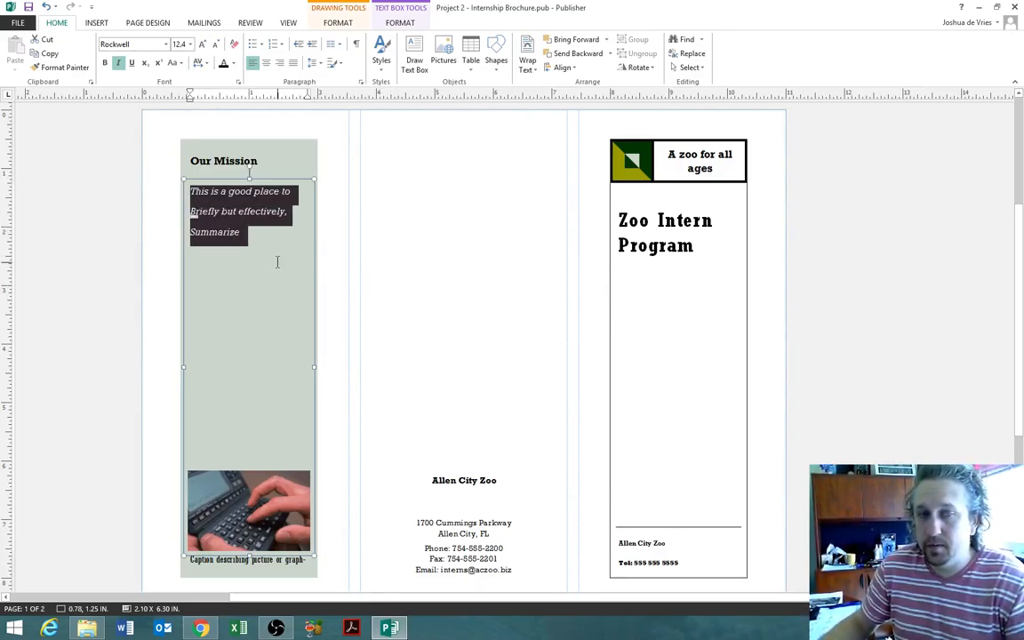
key("Delete")
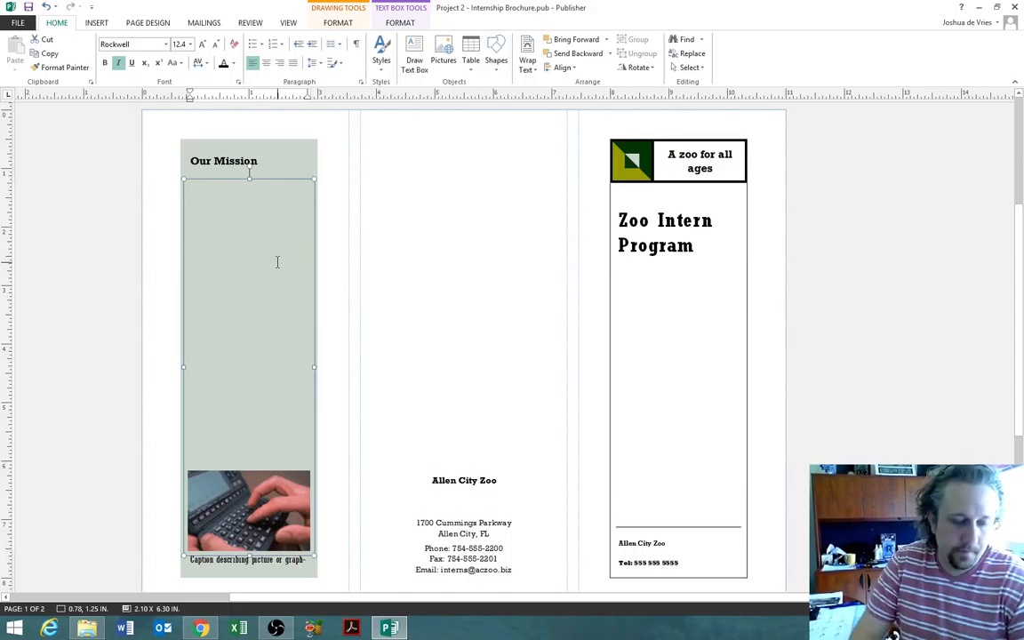
type("This is a good place ")
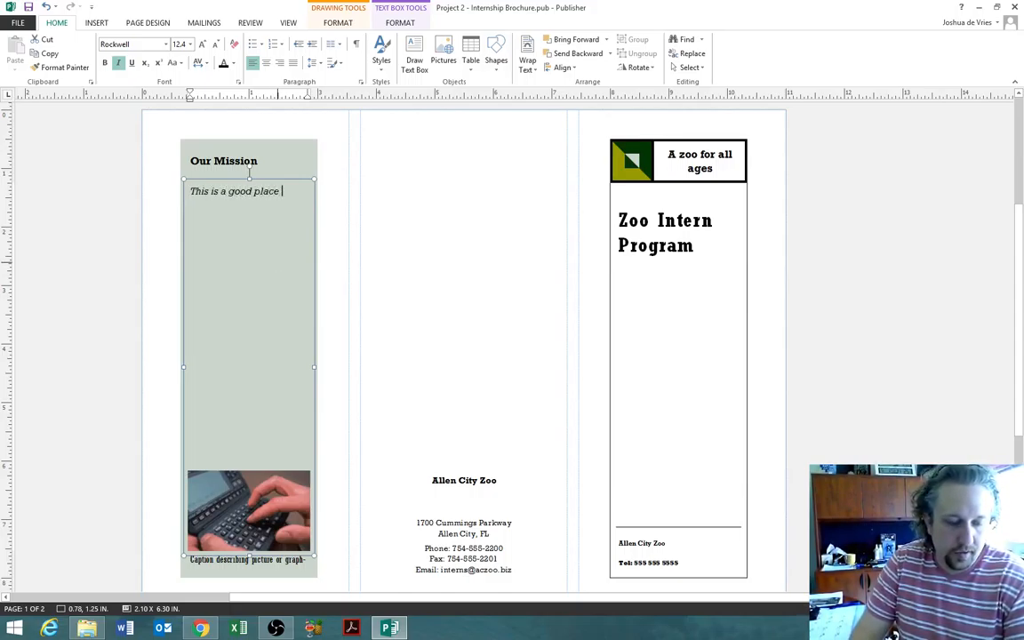
type("to")
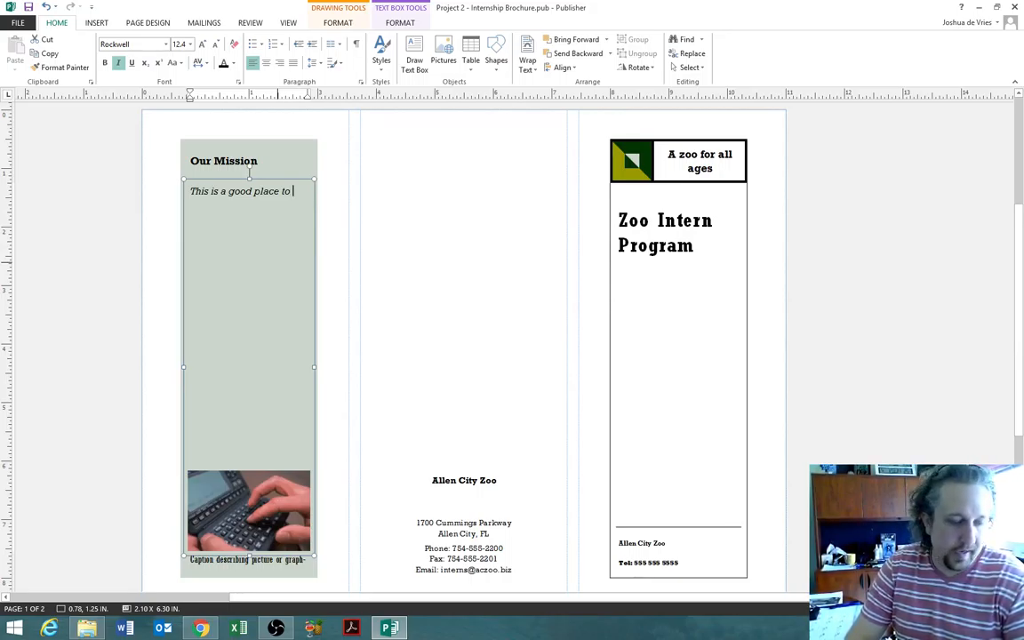
type("briefly")
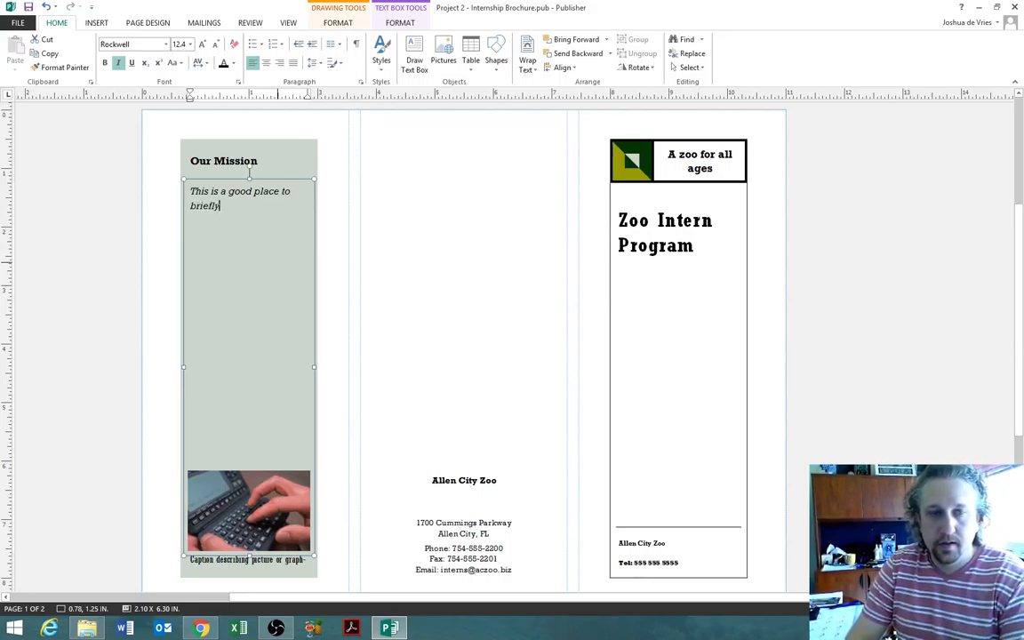
type(", but effectively")
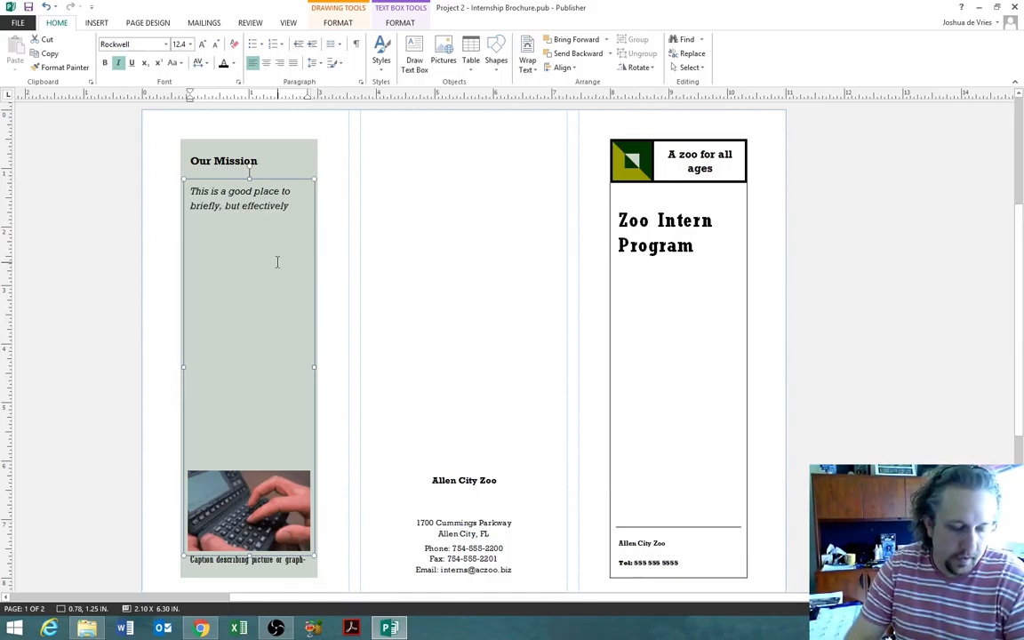
type(", summarize")
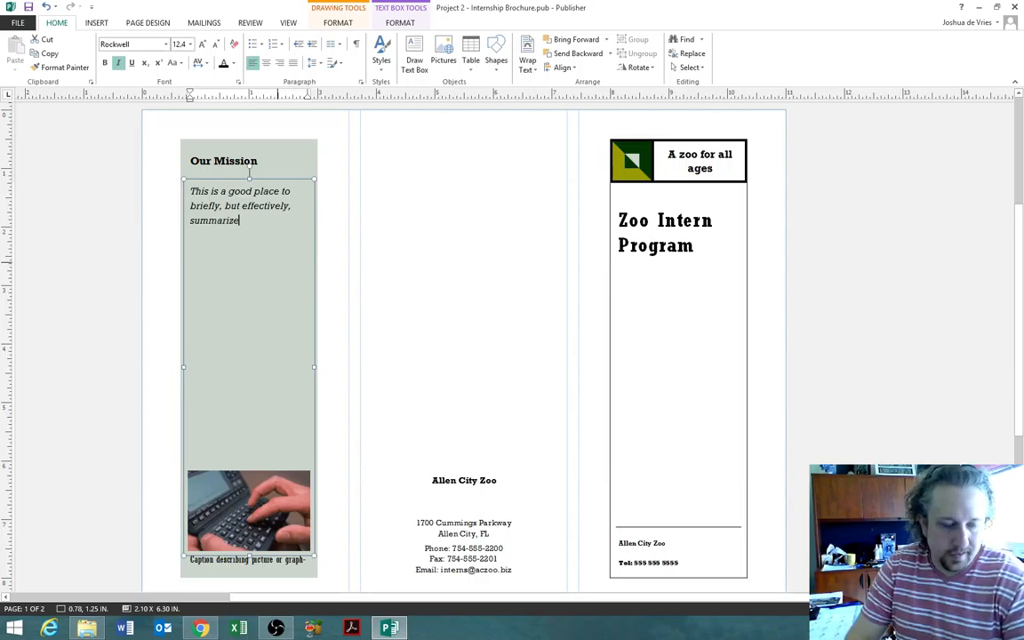
type(" your prod")
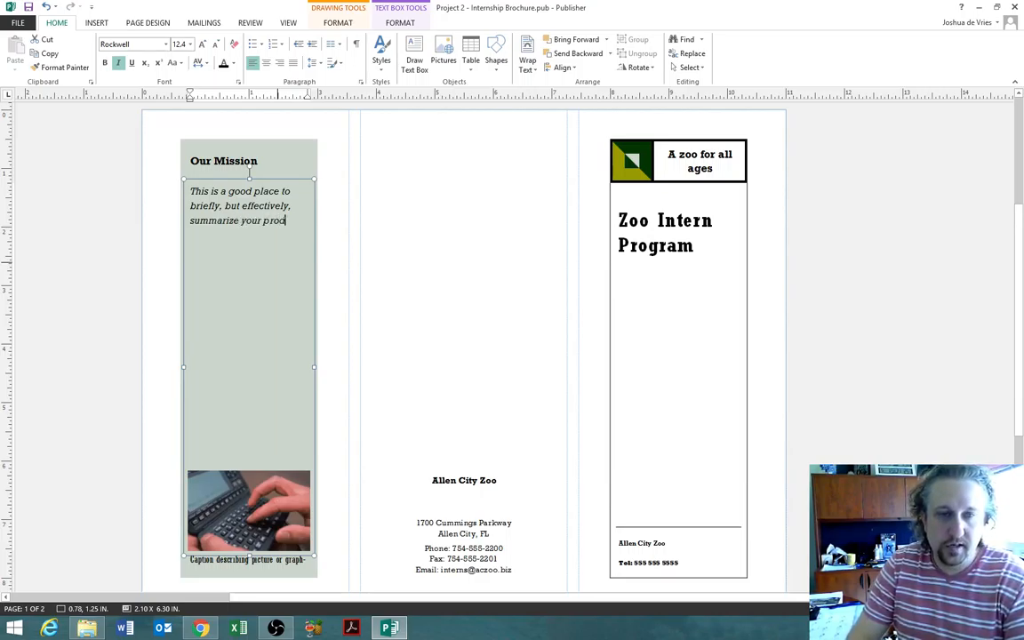
type("ucts")
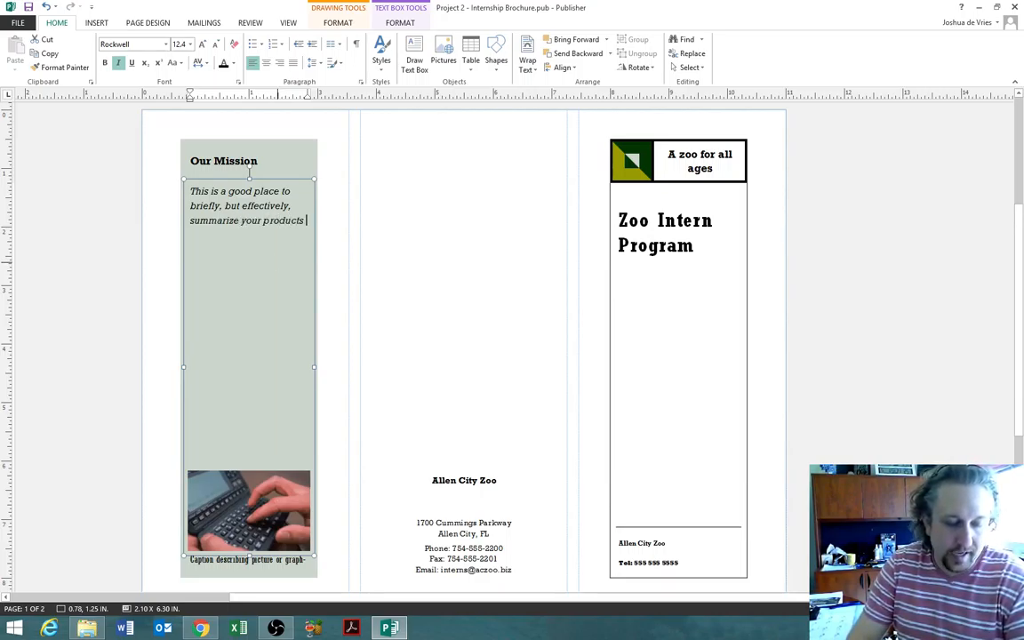
type(" or services")
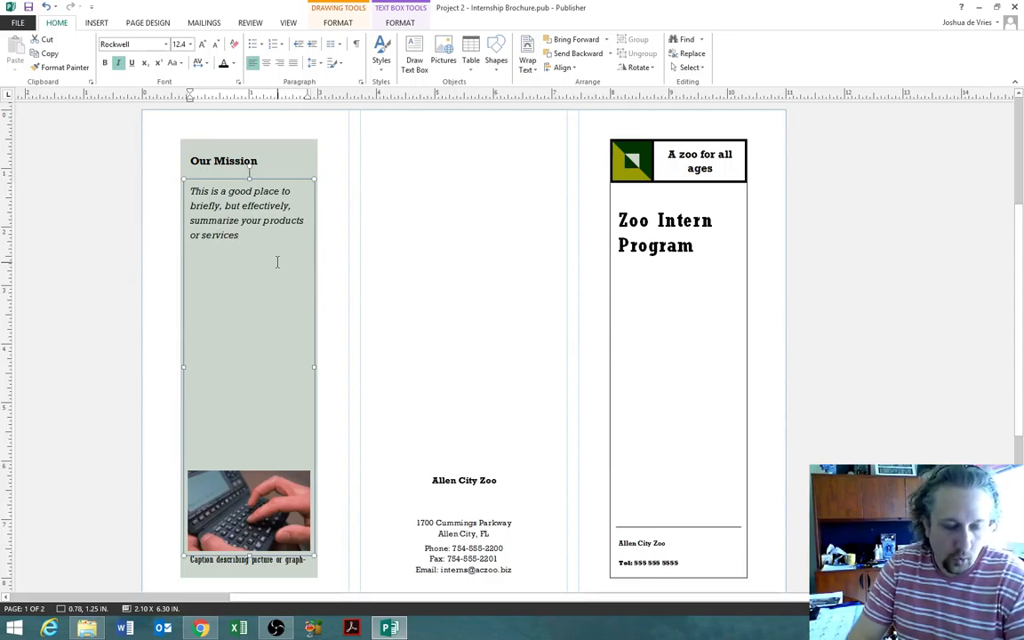
type(". Sales")
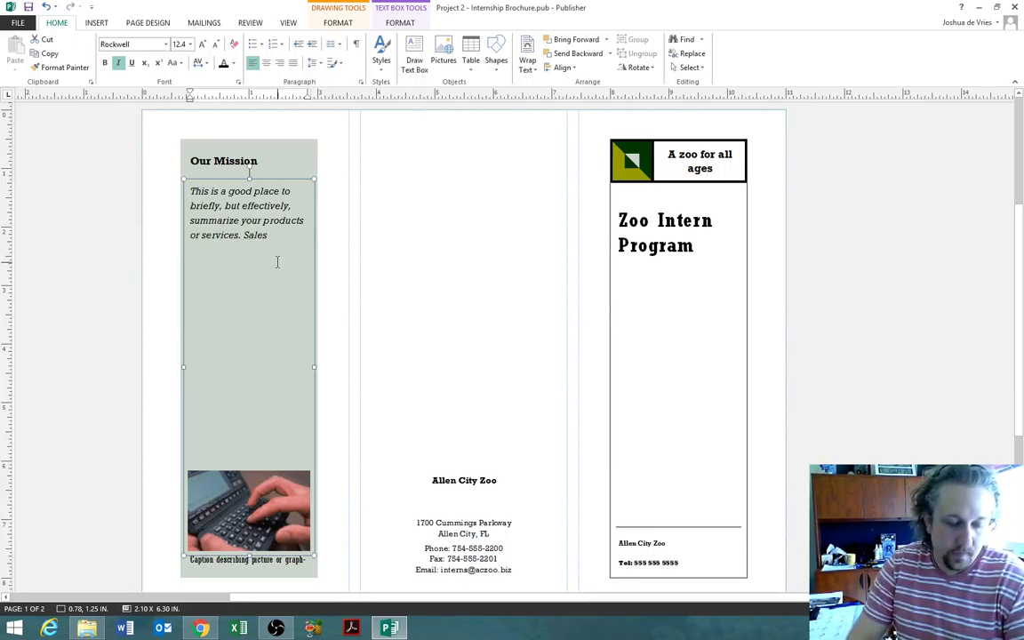
type(" copy is")
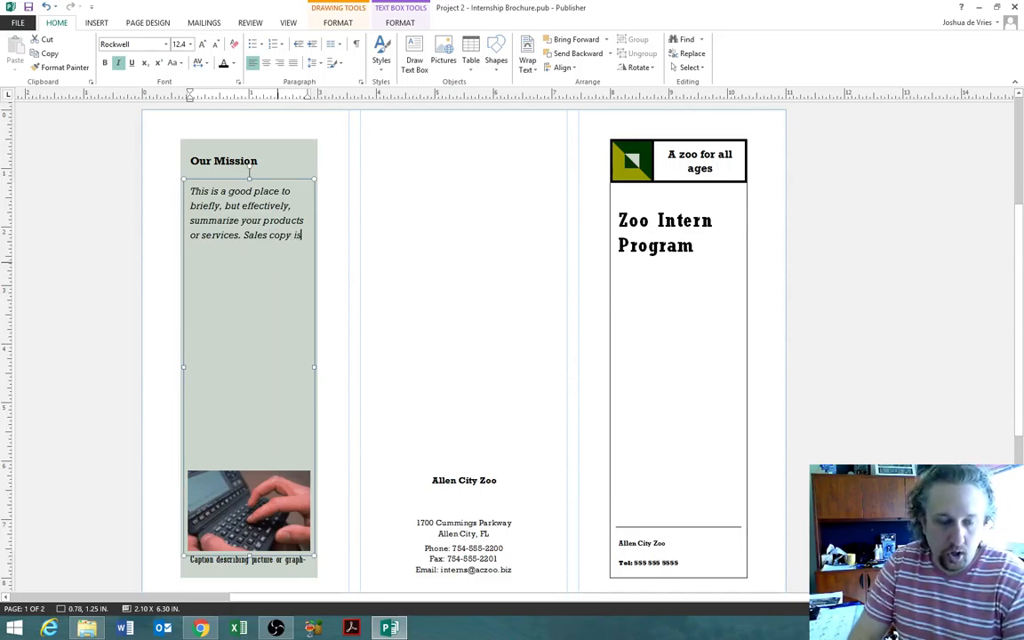
type(" typical")
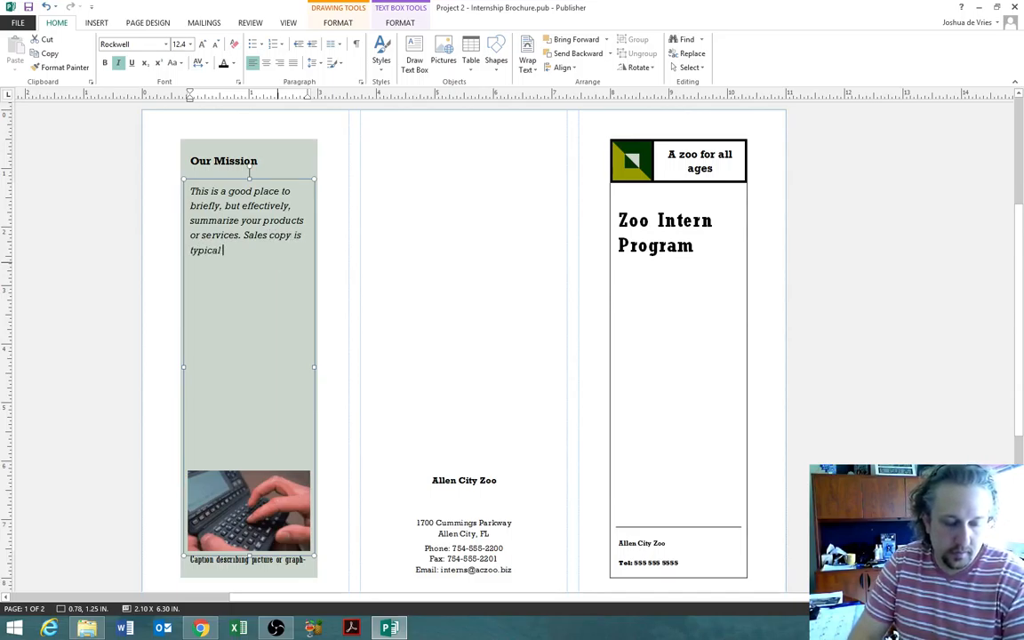
type("ly not includ")
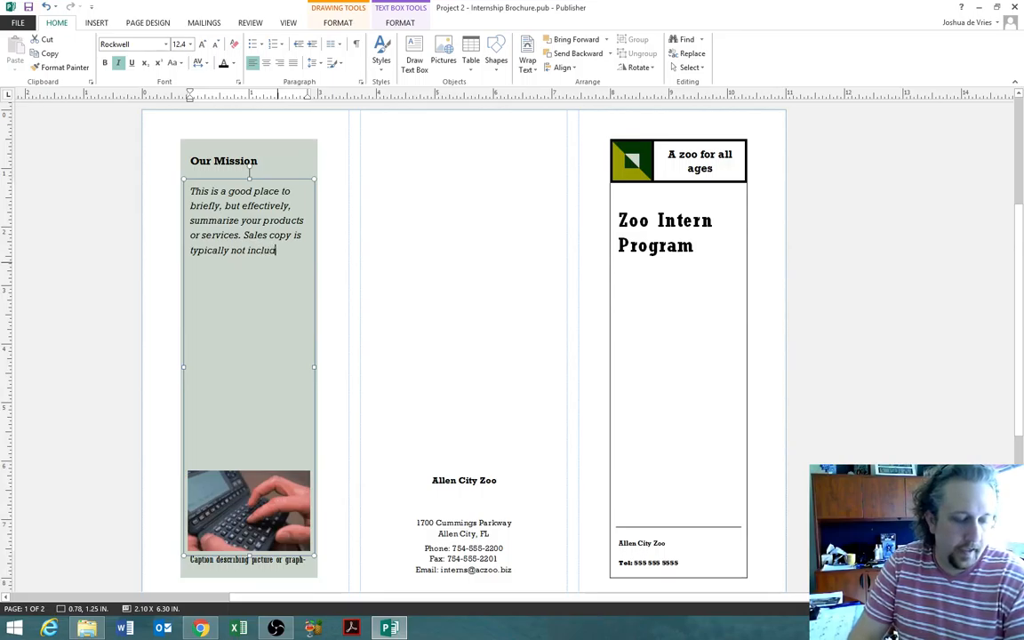
type("ed here.")
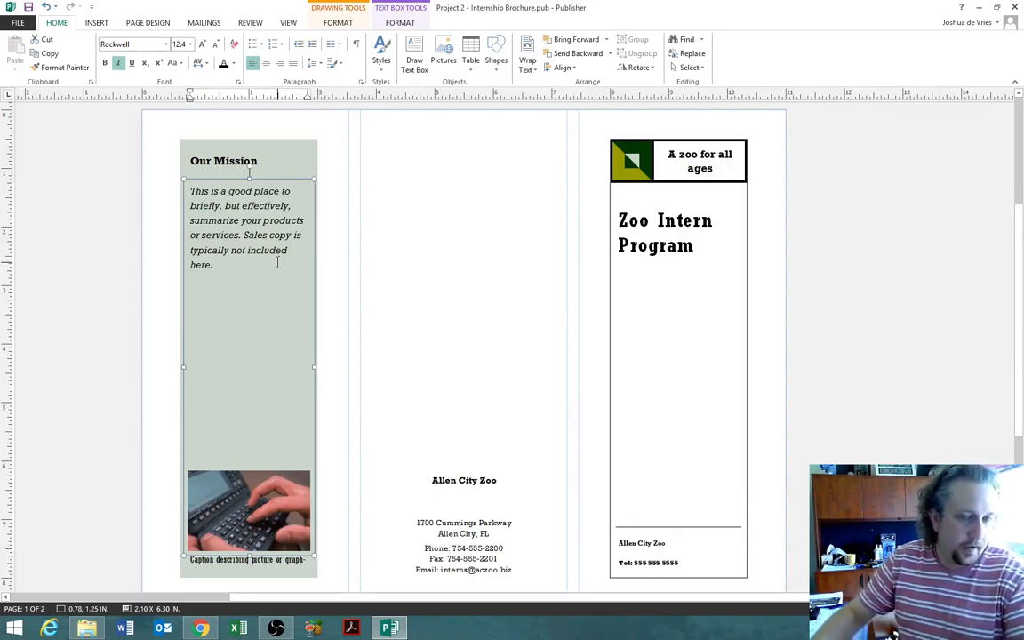
left_click_drag(240, 263, 190, 190)
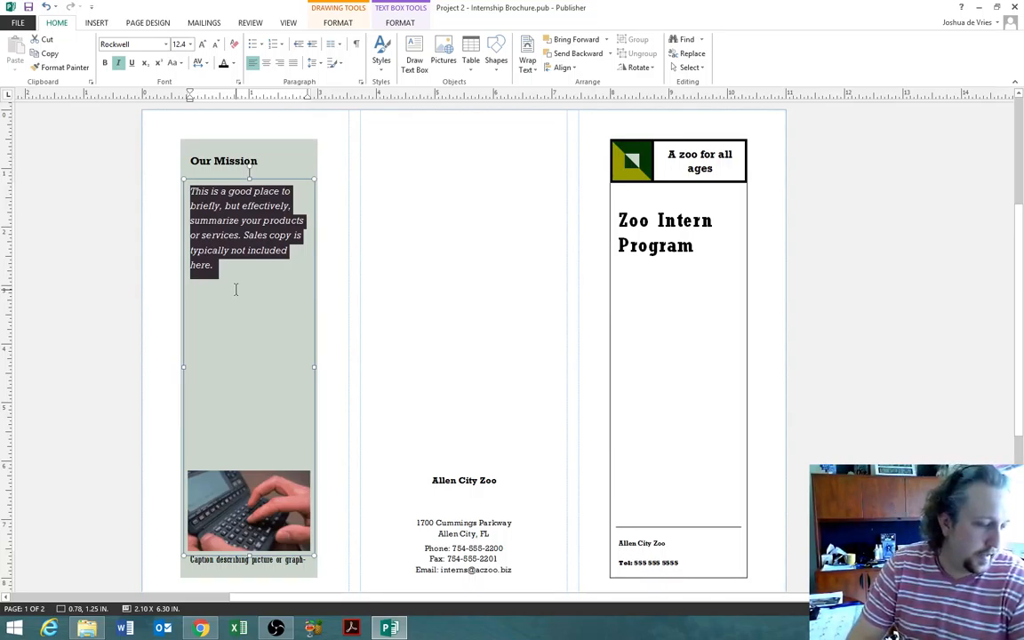
- Type 'By connecting people with wildlife, the Allen City Zoo', correcting the typos
type("By con")
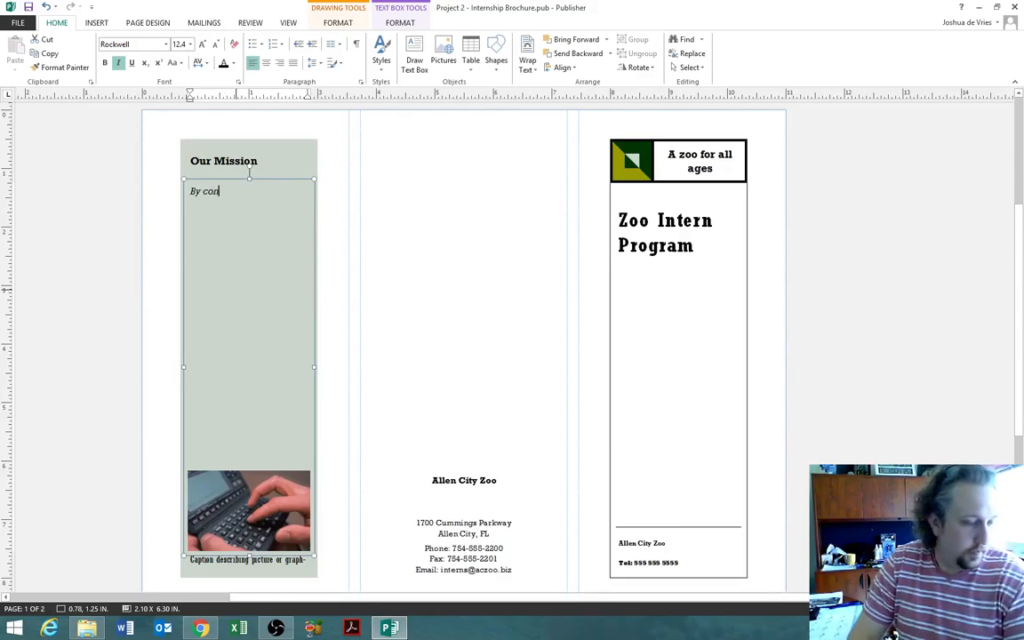
type("nection people with ")
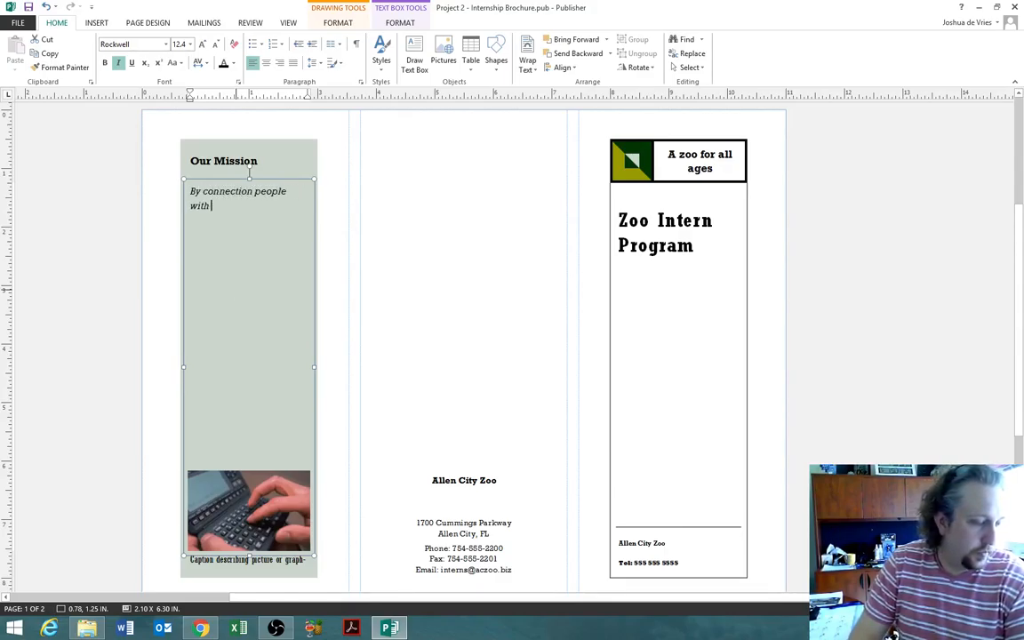
type("wildlife, ")
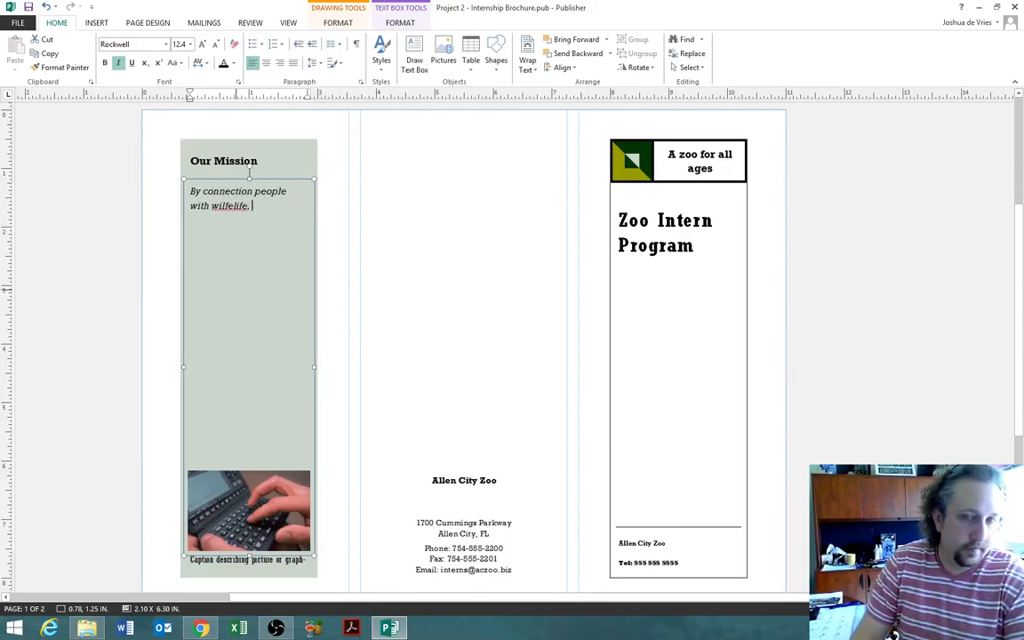
type("the Allen")
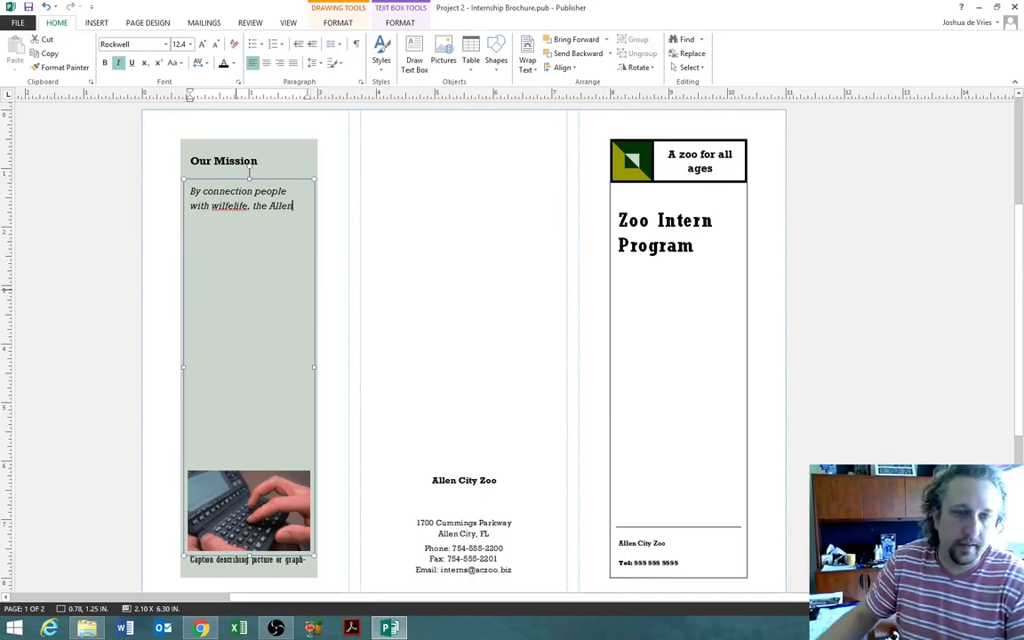
right_click(237, 215)
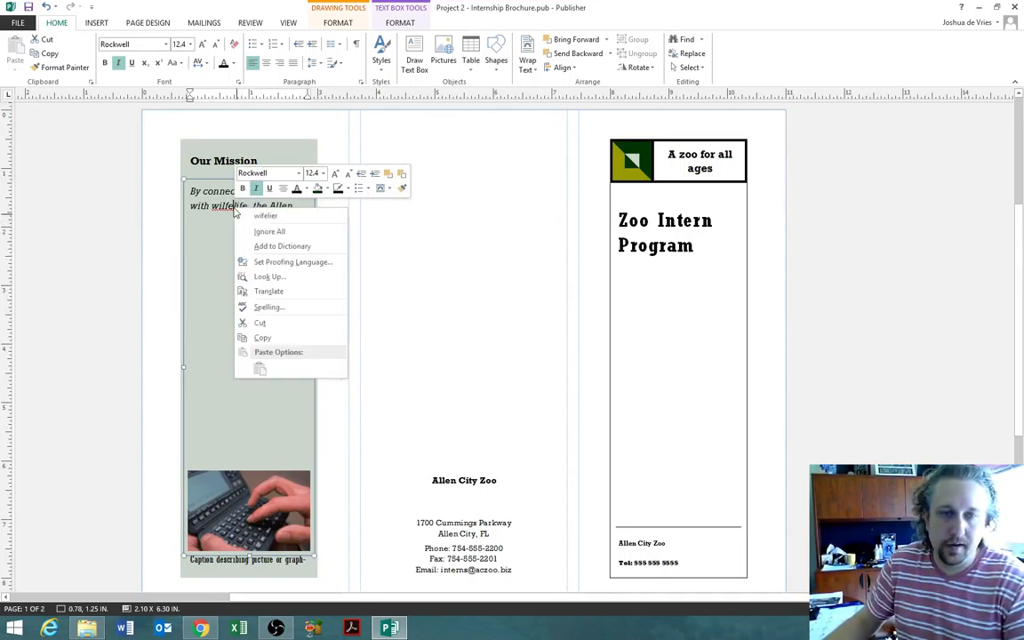
left_click(229, 207)
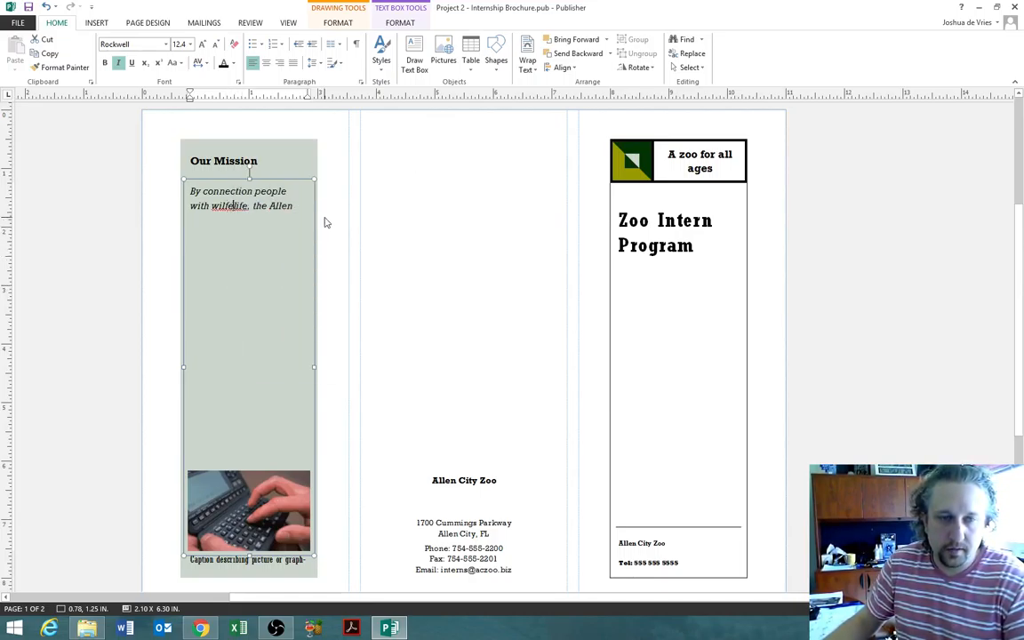
key("BackSpace")
type("d")
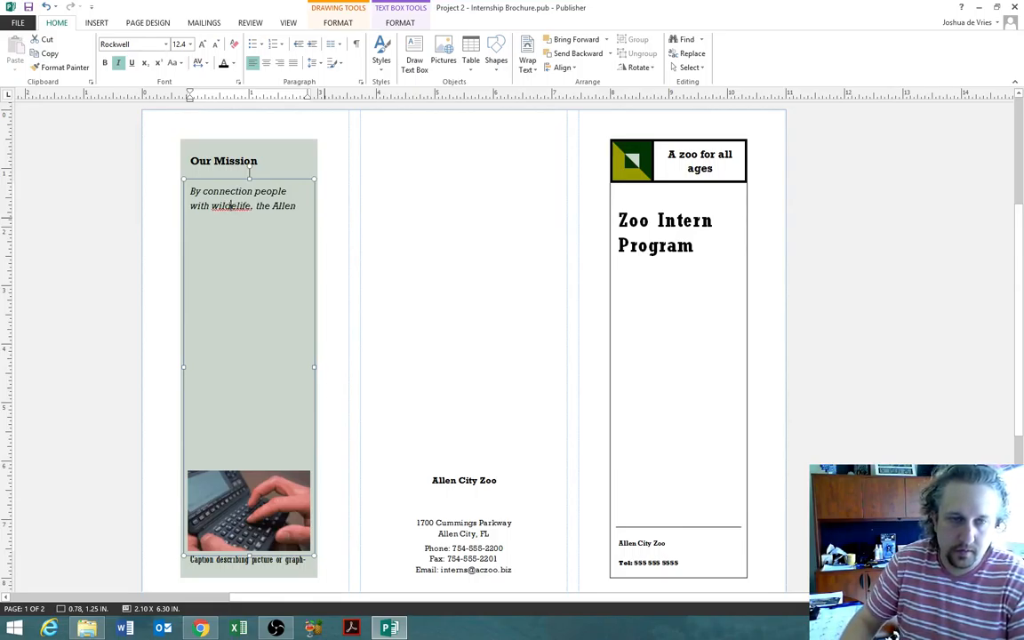
key("End")
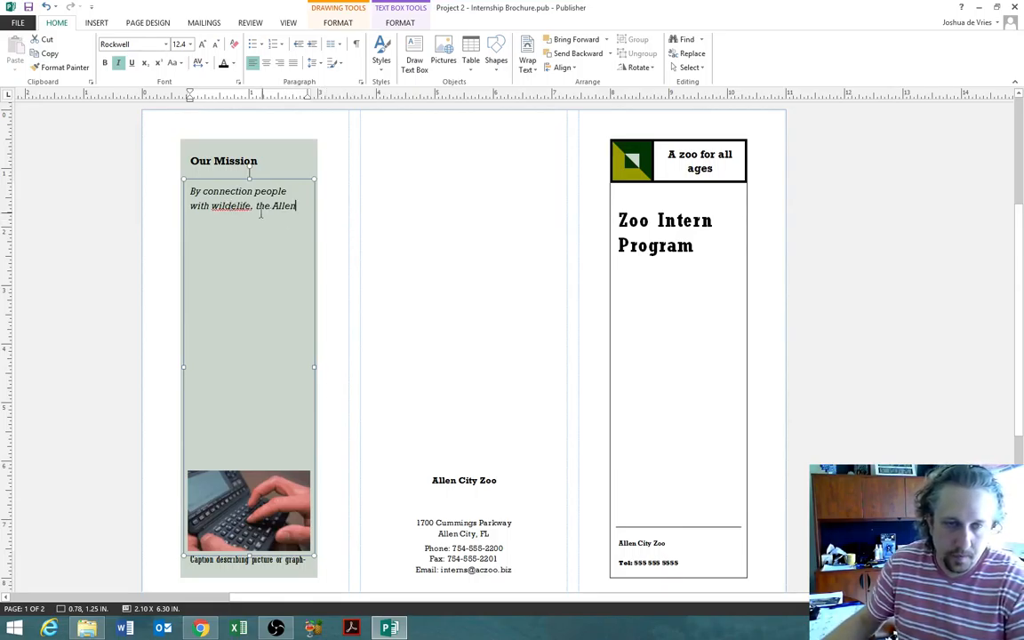
left_click(241, 208)
key("BackSpace")
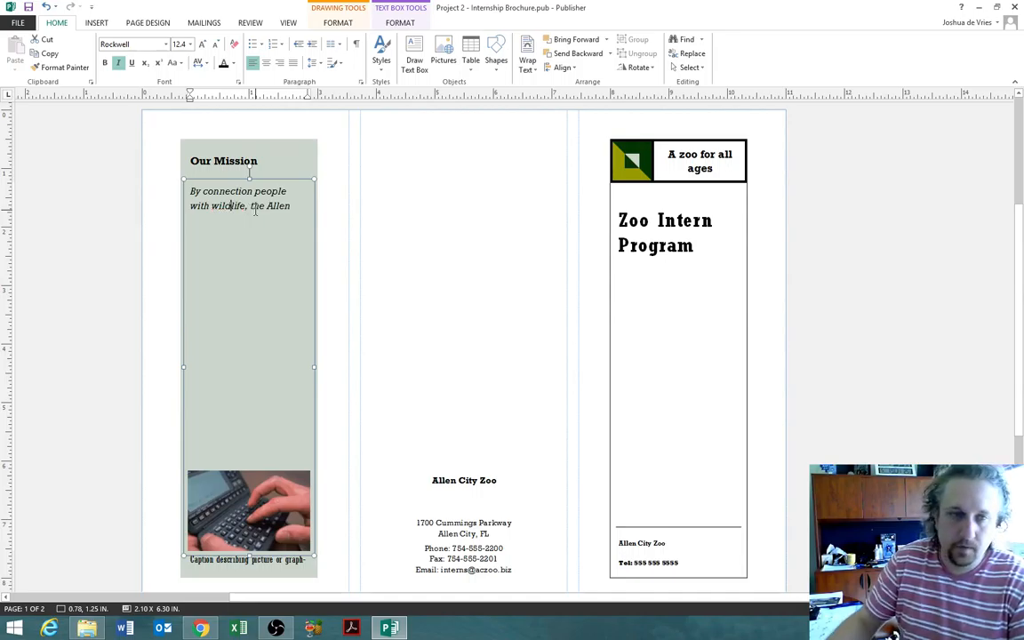
key("End")
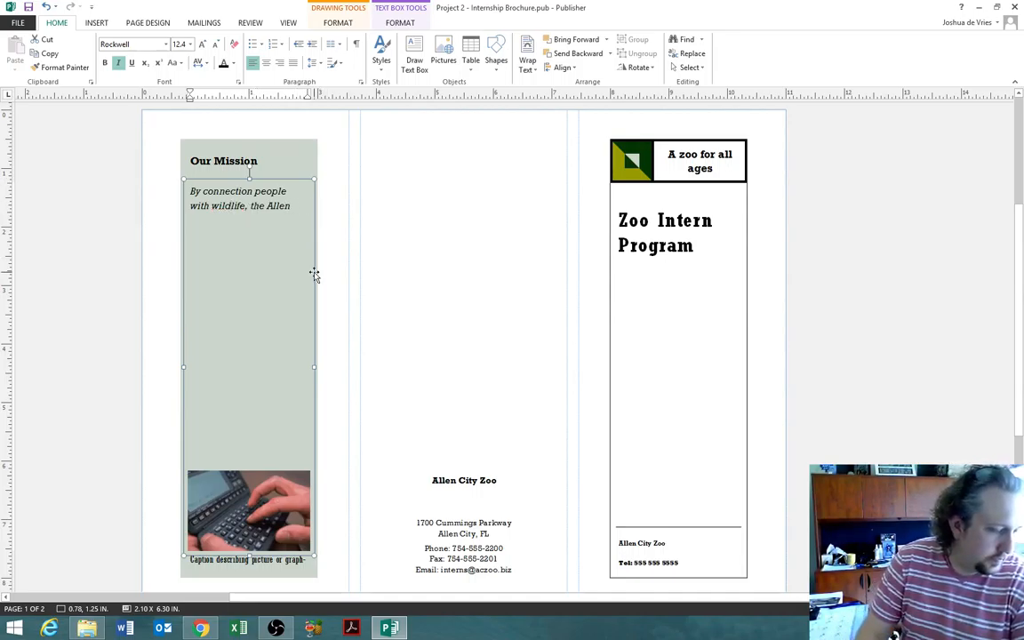
type("Cioty")
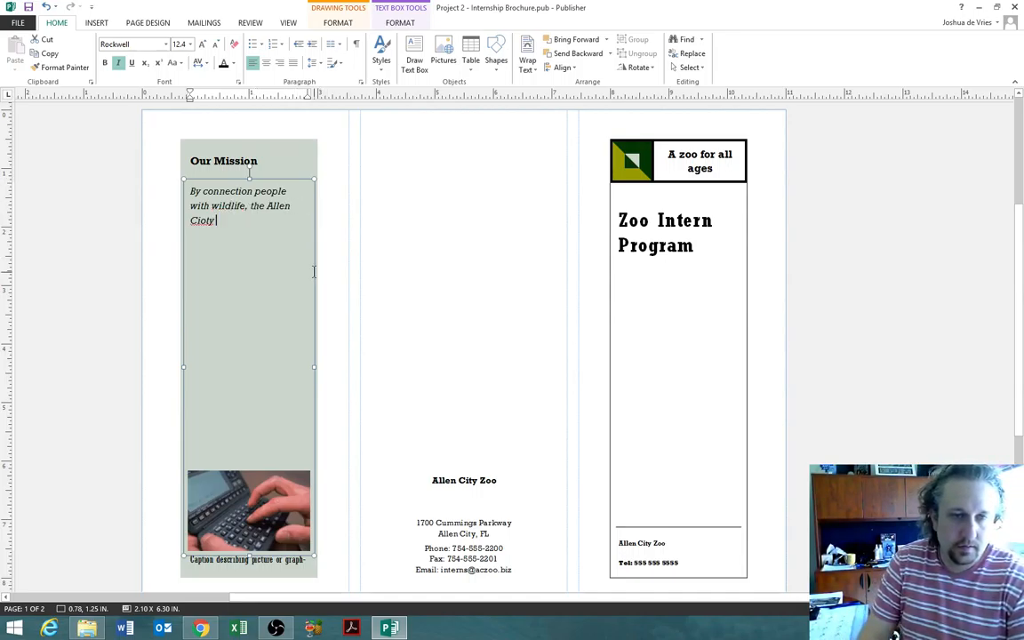
key("BackSpace")
key("BackSpace")
key("BackSpace")
type("ty Zoo")
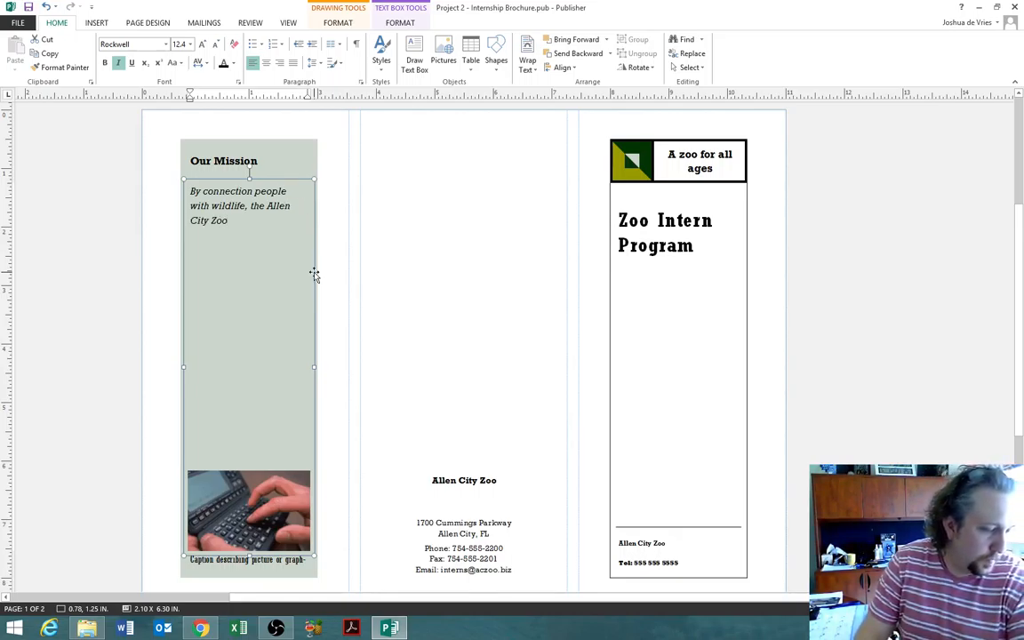
- Complete the mission sentence through 'and serve the community through education.'
type("promotes joyful ")
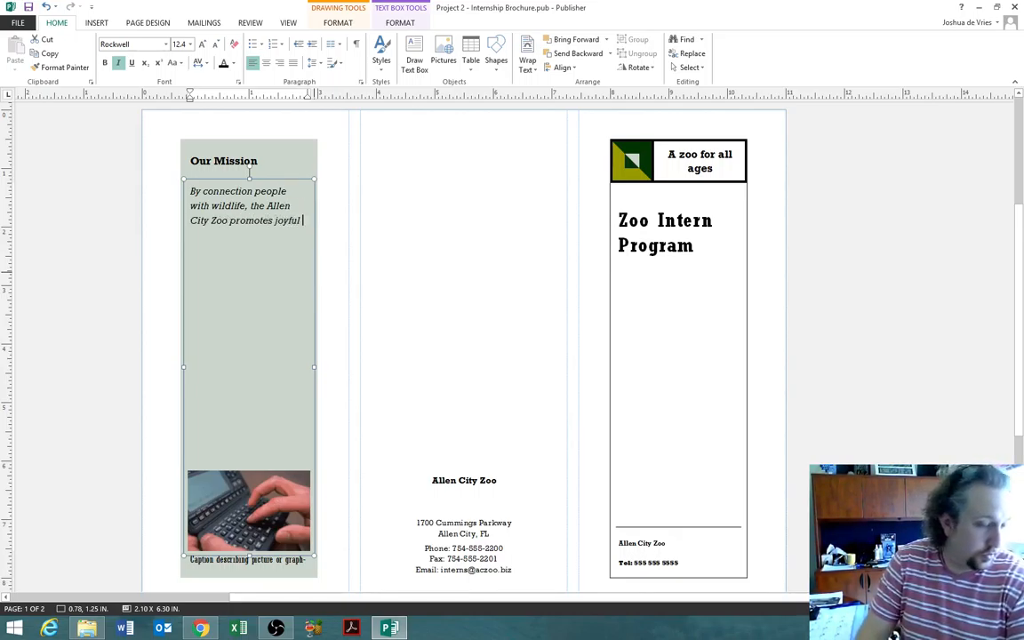
type("discovery")
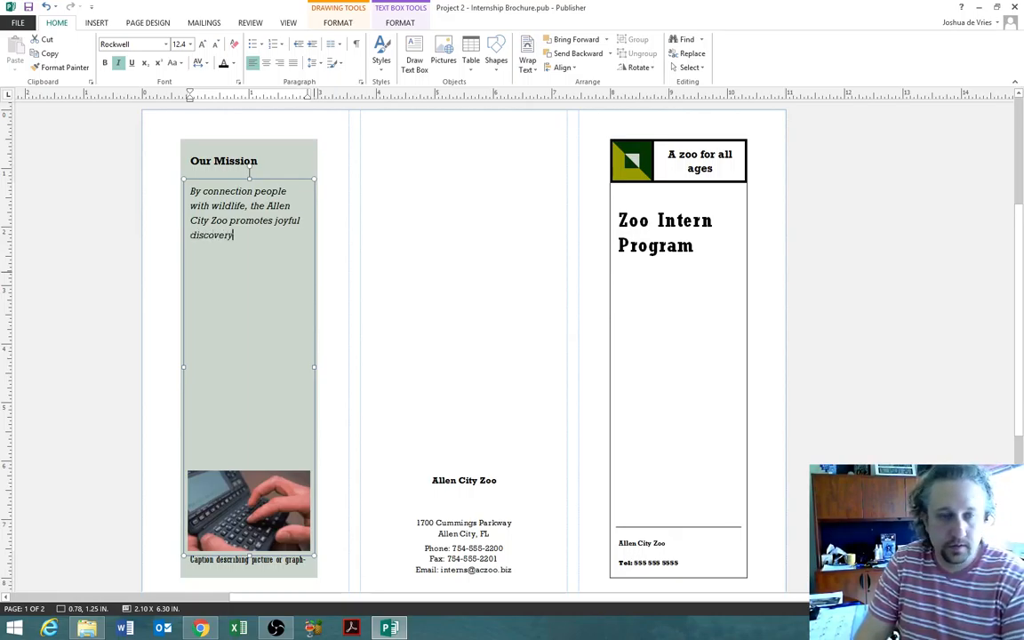
type(" and s")
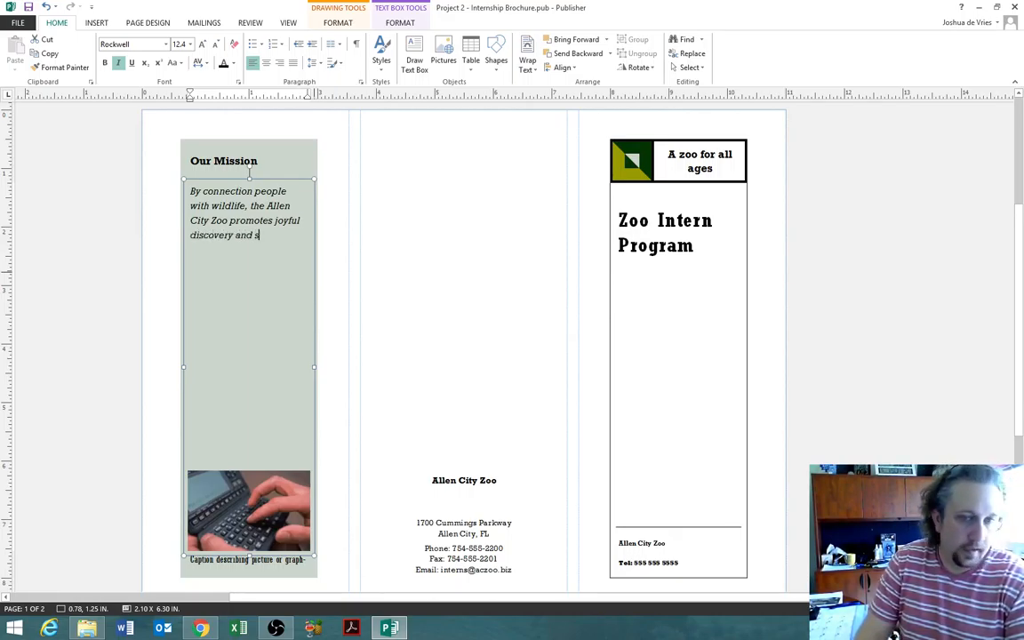
type("tsp")
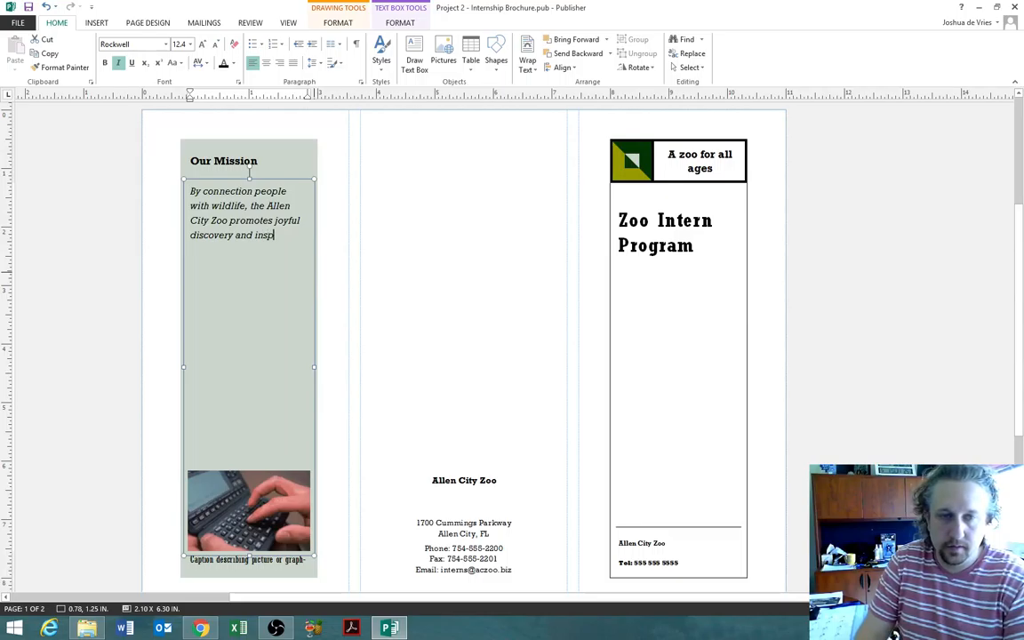
type("ires")
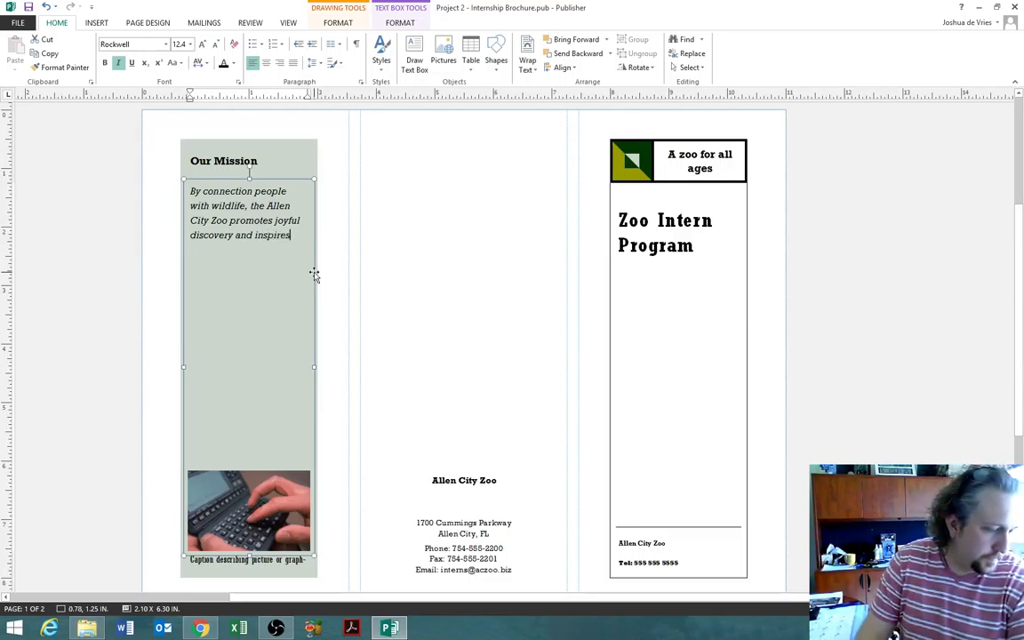
type(" community actio")
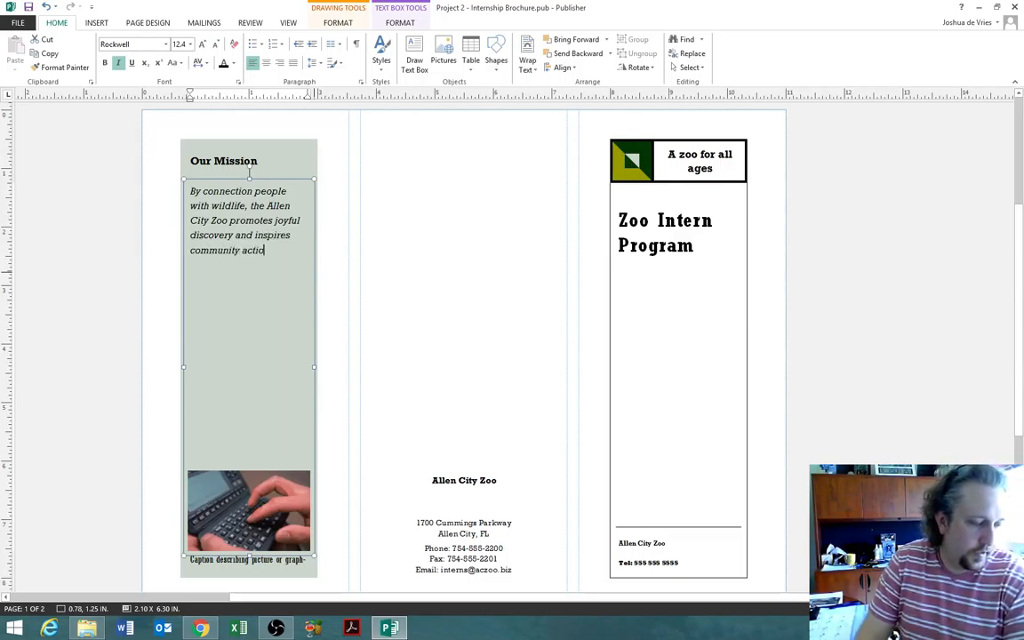
type("n for its anima")
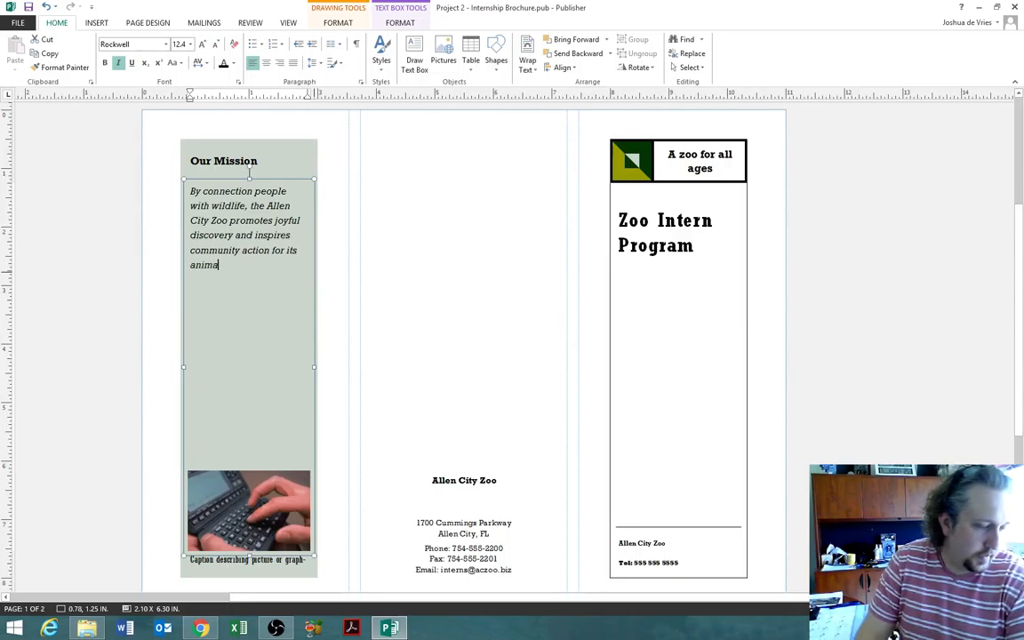
type("ls and habitats")
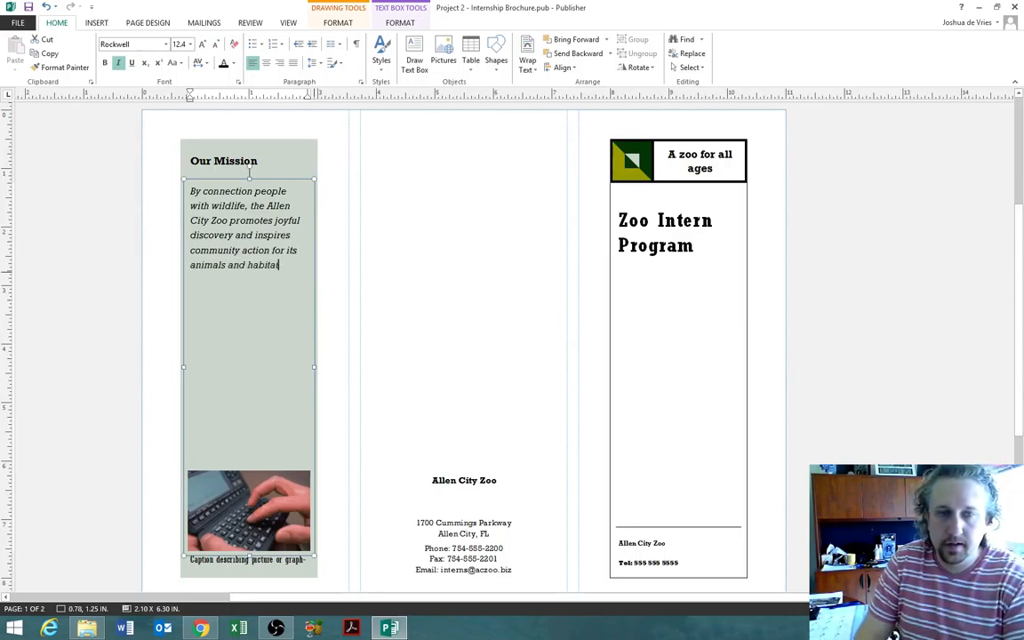
type(". Our")
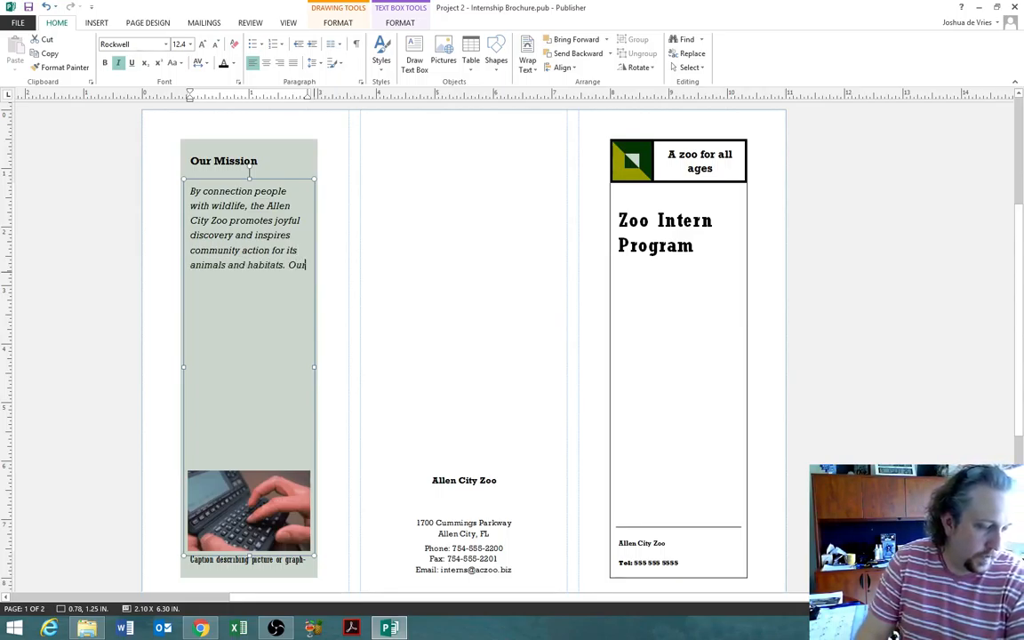
type(" missing is to create adventure")
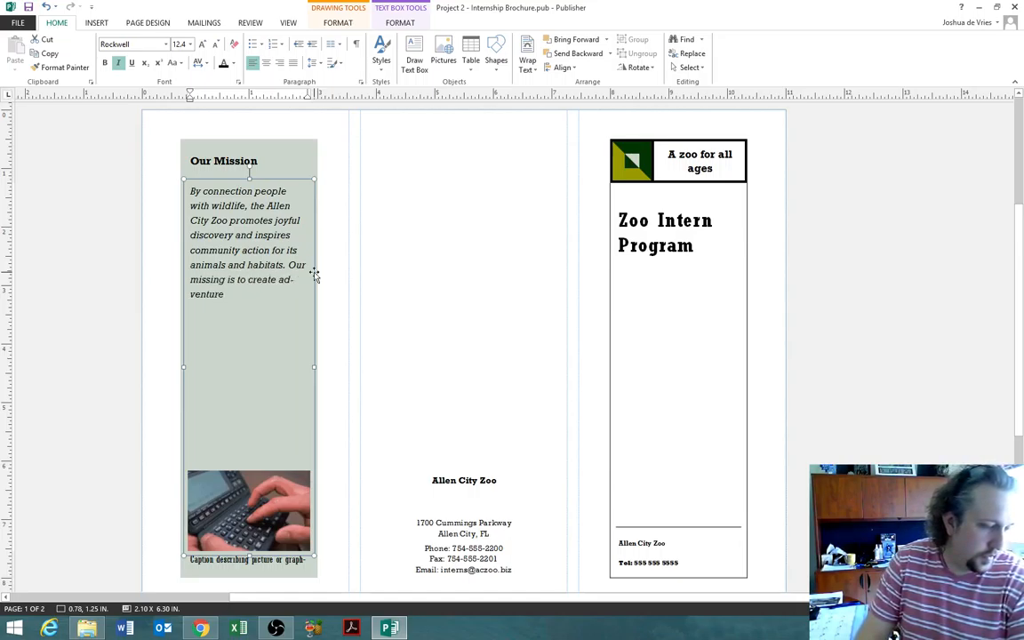
type(", conserve")
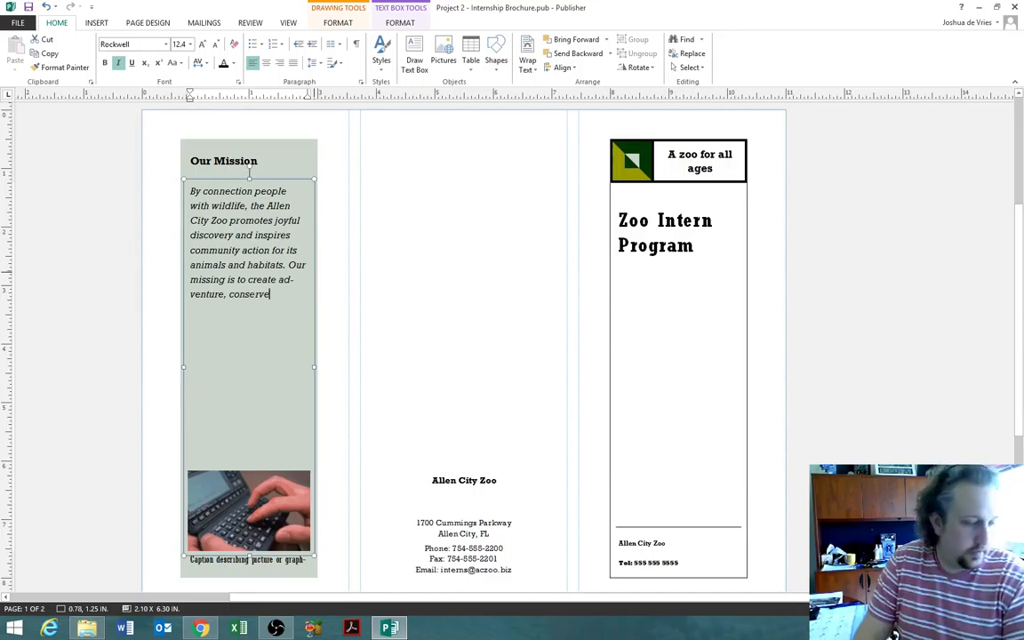
type(" natu")
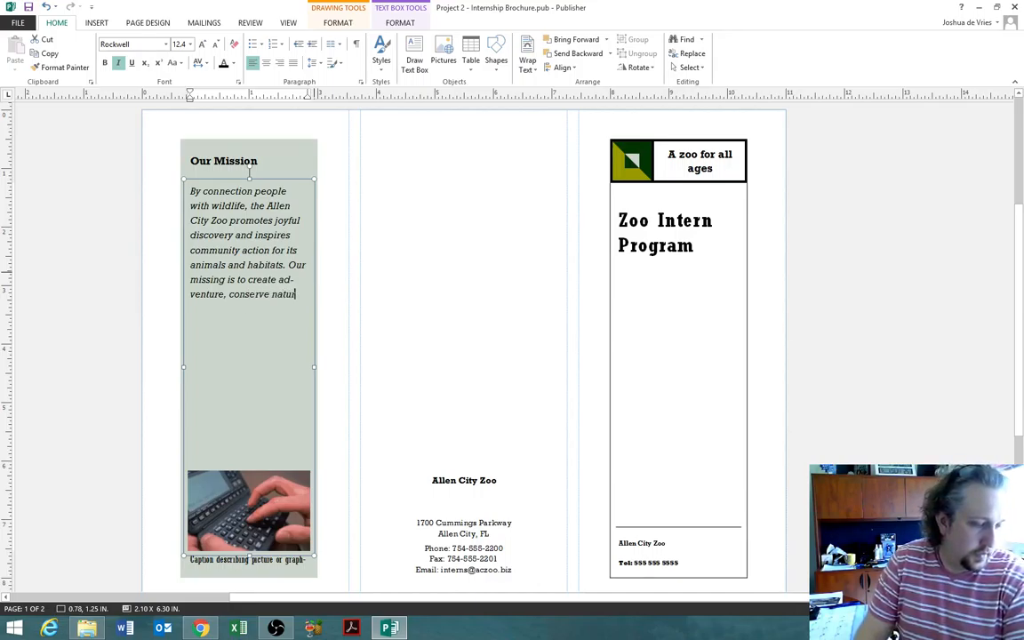
type("re, and ser")
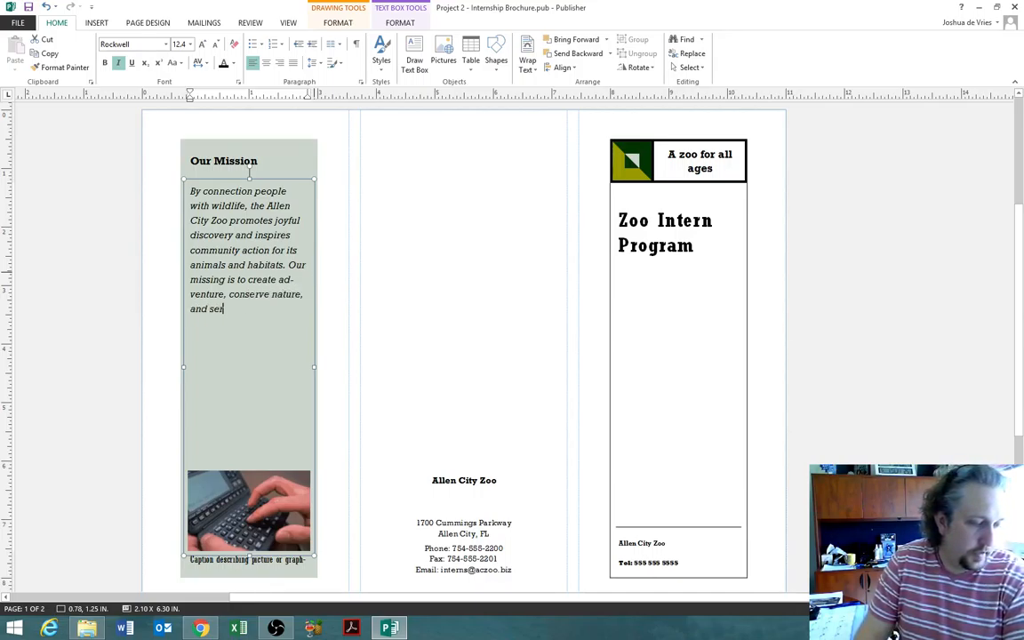
type("ce the community ")
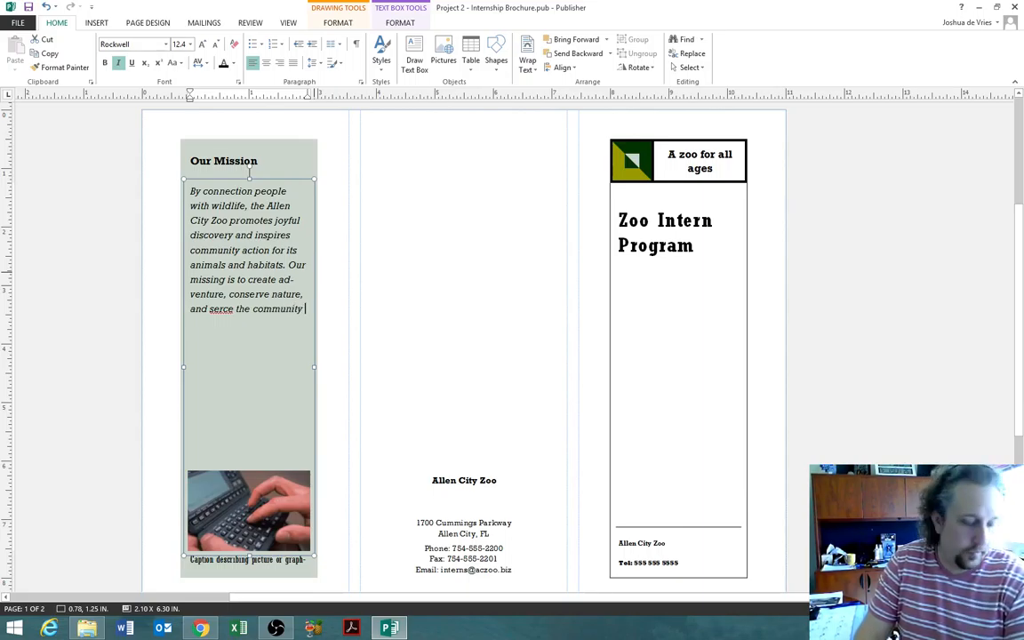
type("through education.")
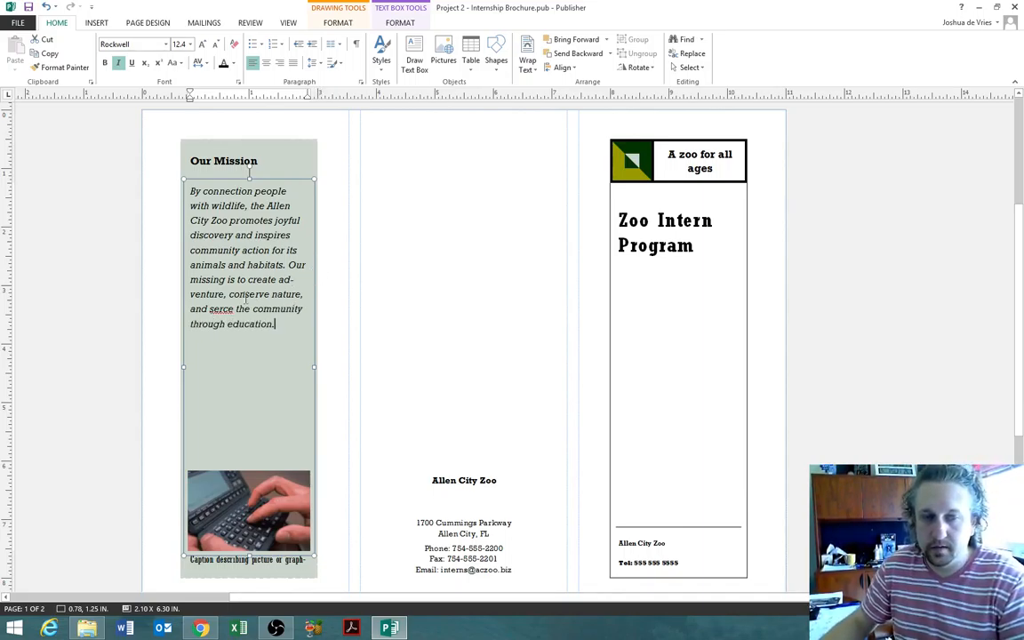
type("v")
key("Delete")
left_click(283, 327)
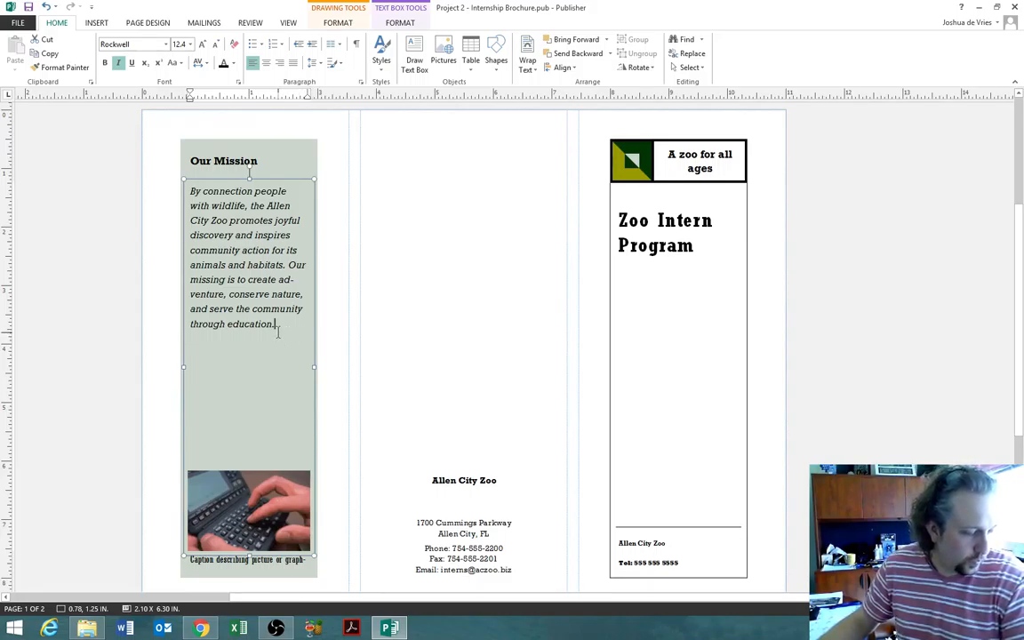
- Add a paragraph: 'The zoo is accredited by the National Association of Zoos and Aquariums (NAZA)'
key("Return")
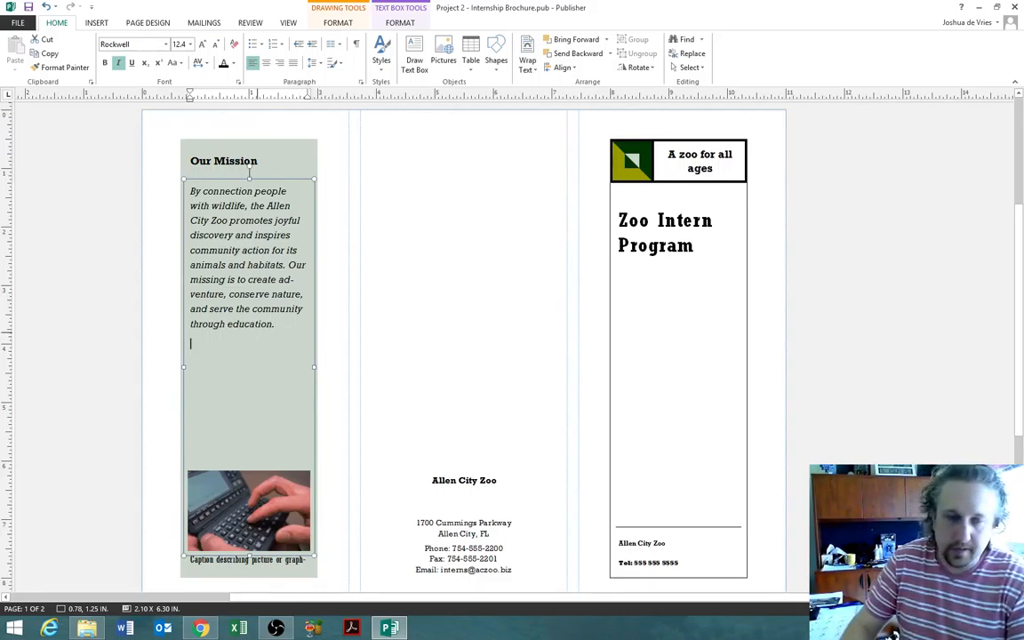
type("The zoo is")
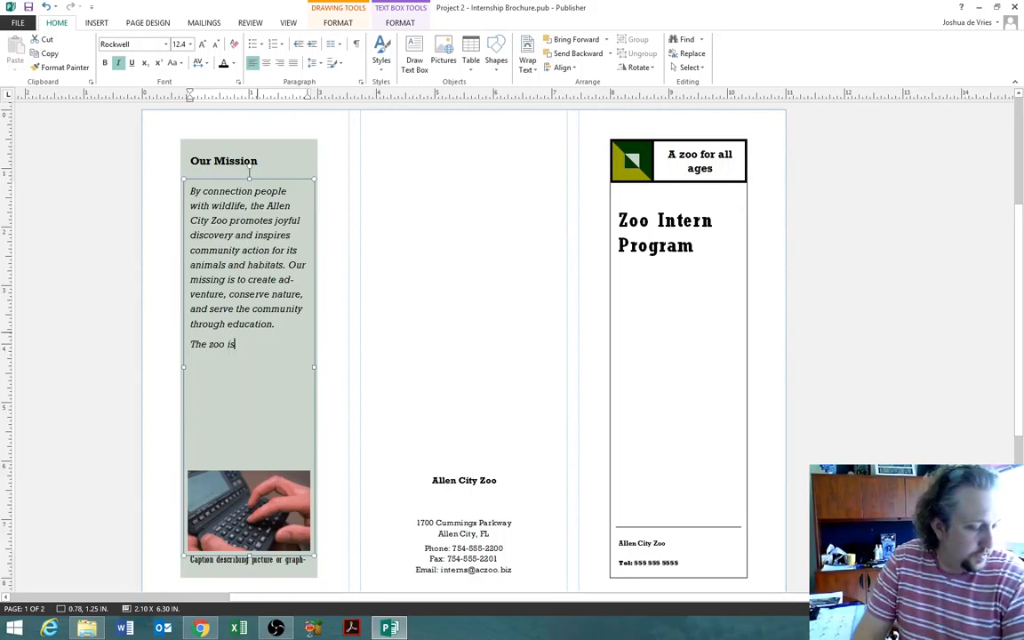
type(" accredited by")
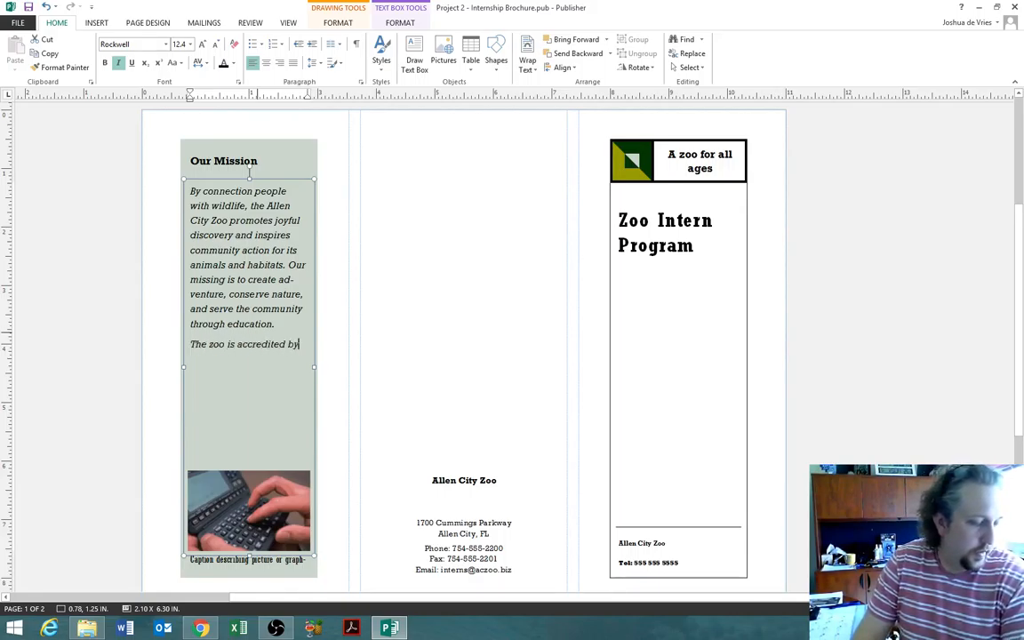
type(" the nationa")
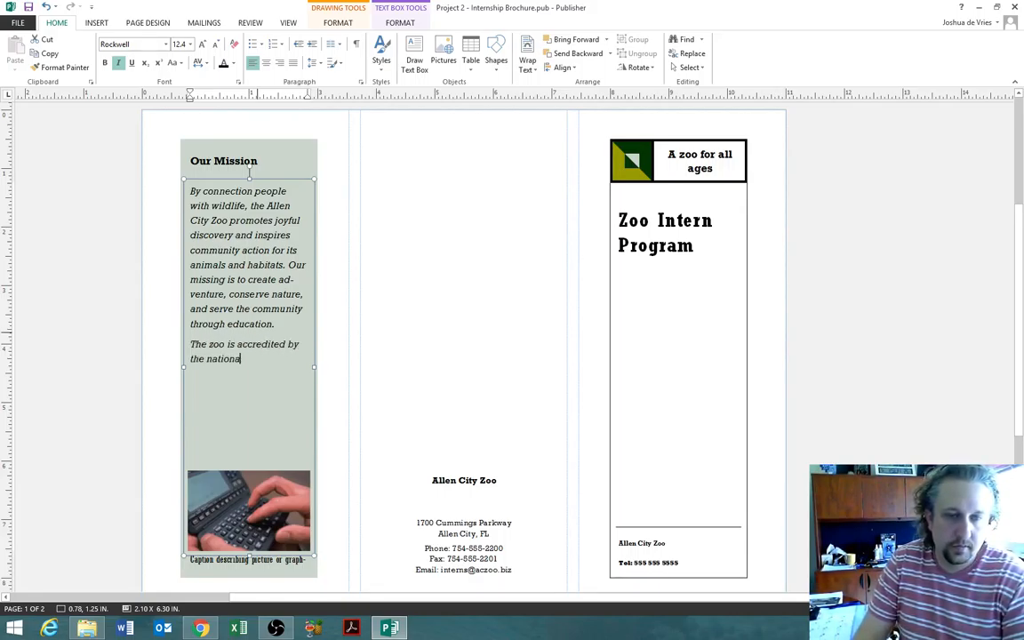
key("BackSpace")
key("BackSpace")
key("BackSpace")
key("BackSpace")
key("BackSpace")
key("BackSpace")
key("BackSpace")
type("National A")
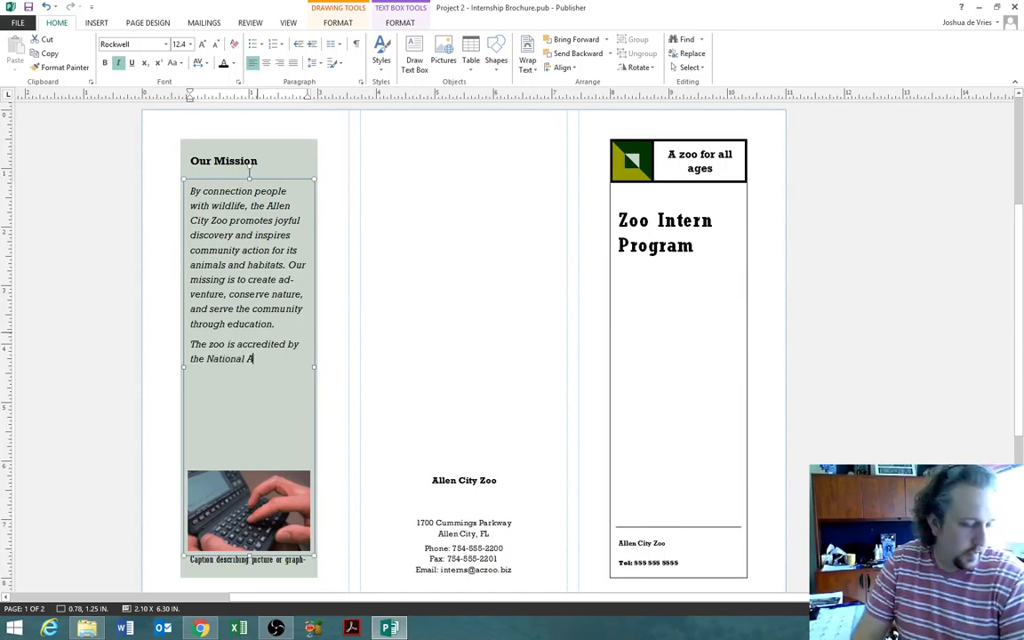
type("ssociation of Z")
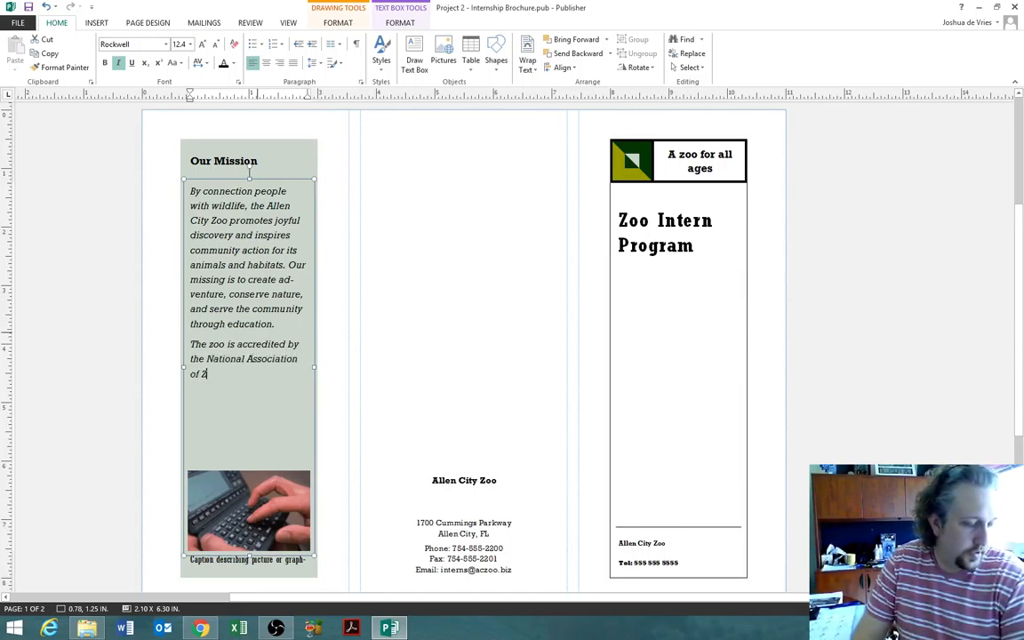
type("oos and Aq")
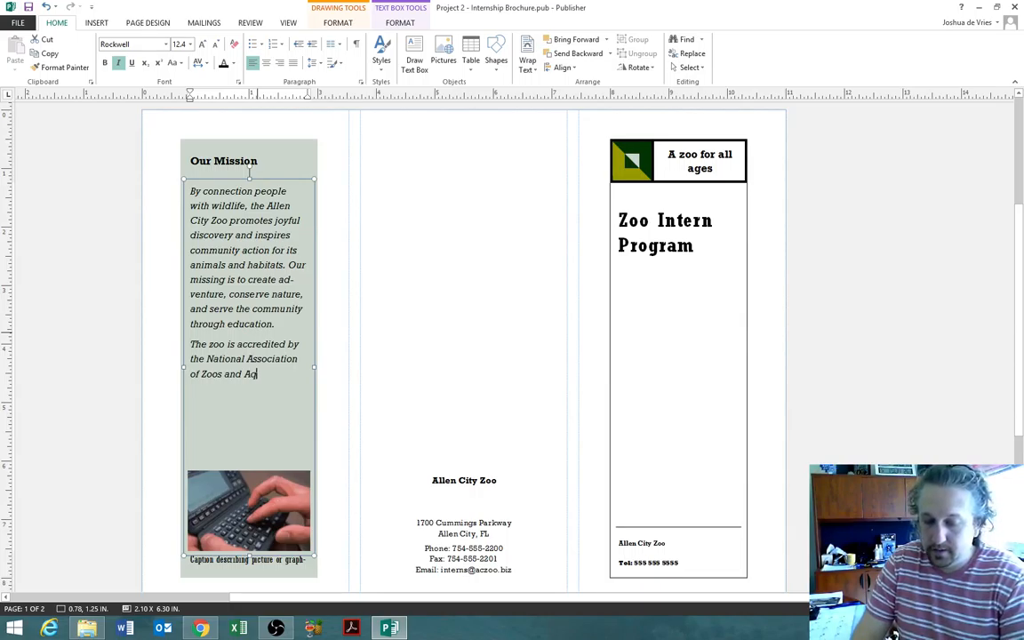
type("uariu")
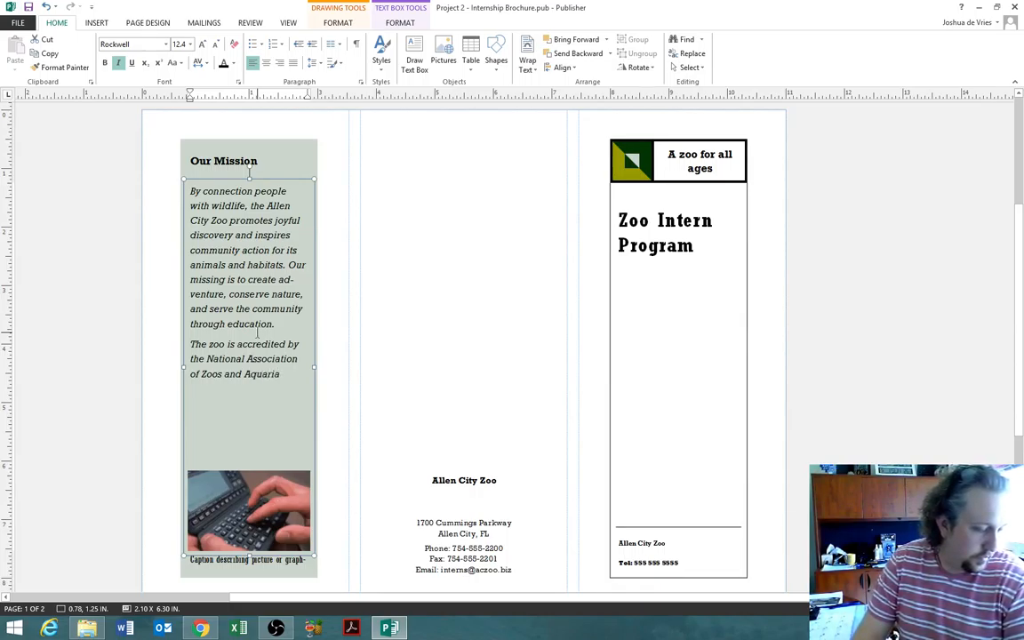
type("ms")
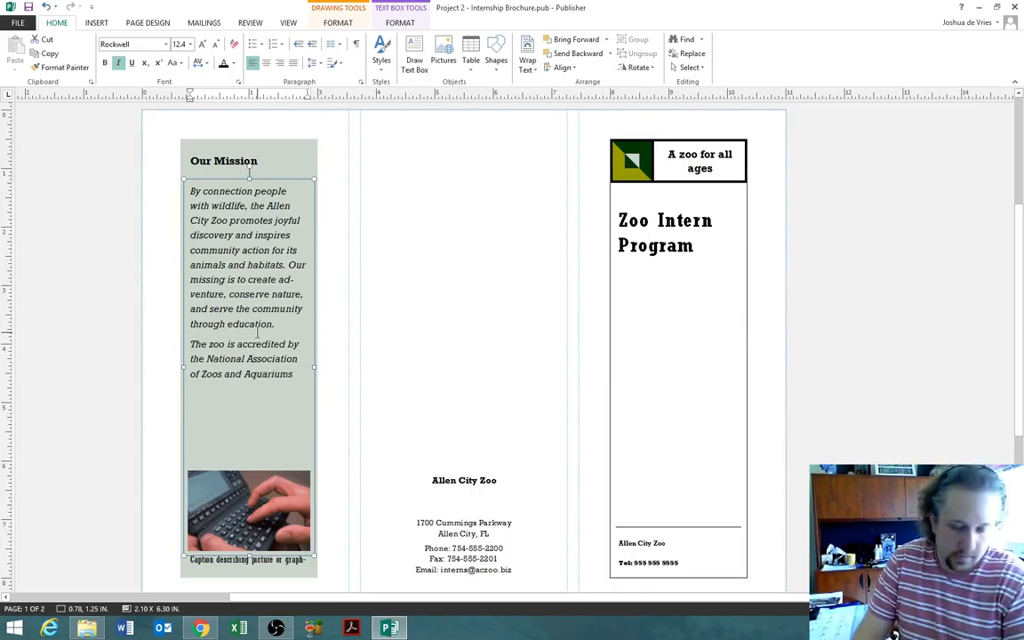
type(" (NAZA).")
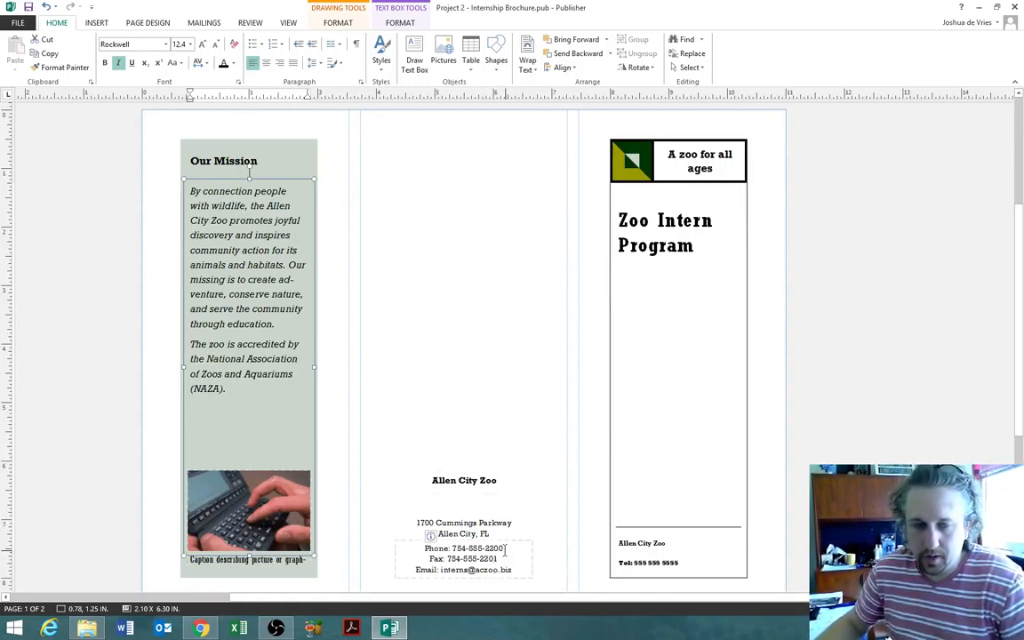
- Paste the middle panel's phone line over the right panel's Tel placeholder, keeping text only
mouse_move(468, 548)
left_mouse_down()
mouse_move(503, 548)
mouse_move(451, 549)
left_mouse_up()
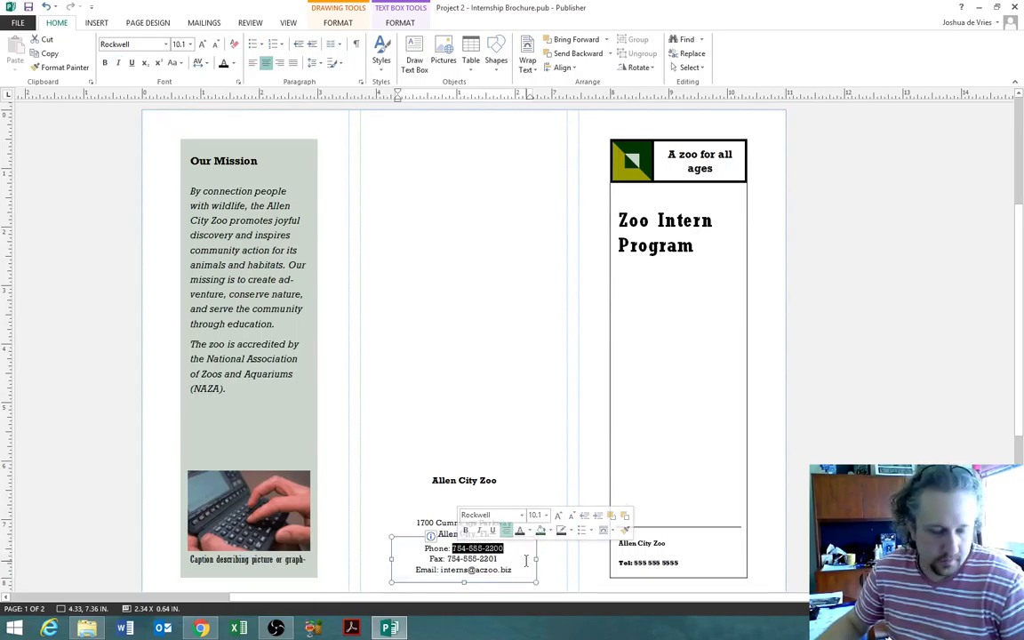
left_click_drag(511, 549, 423, 548)
key("ctrl+c")
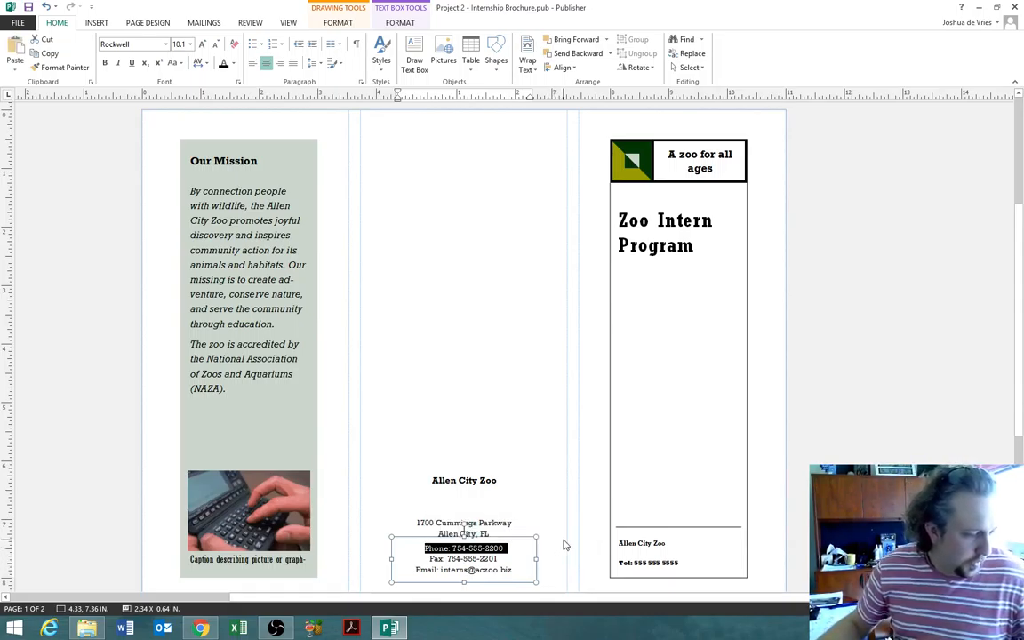
left_click(679, 544)
triple_click(646, 569)
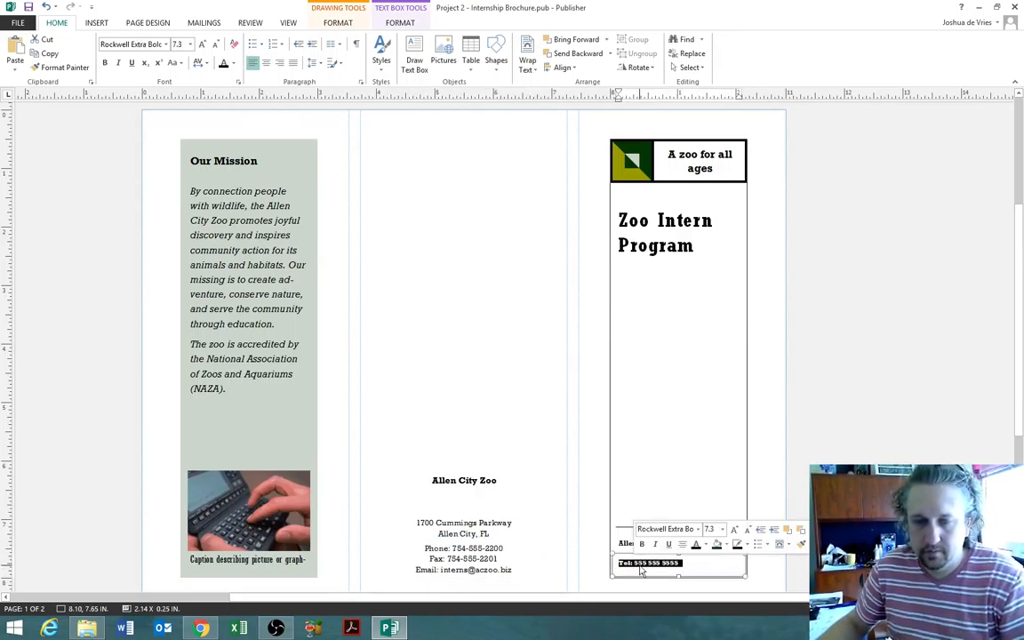
key("ctrl+v")
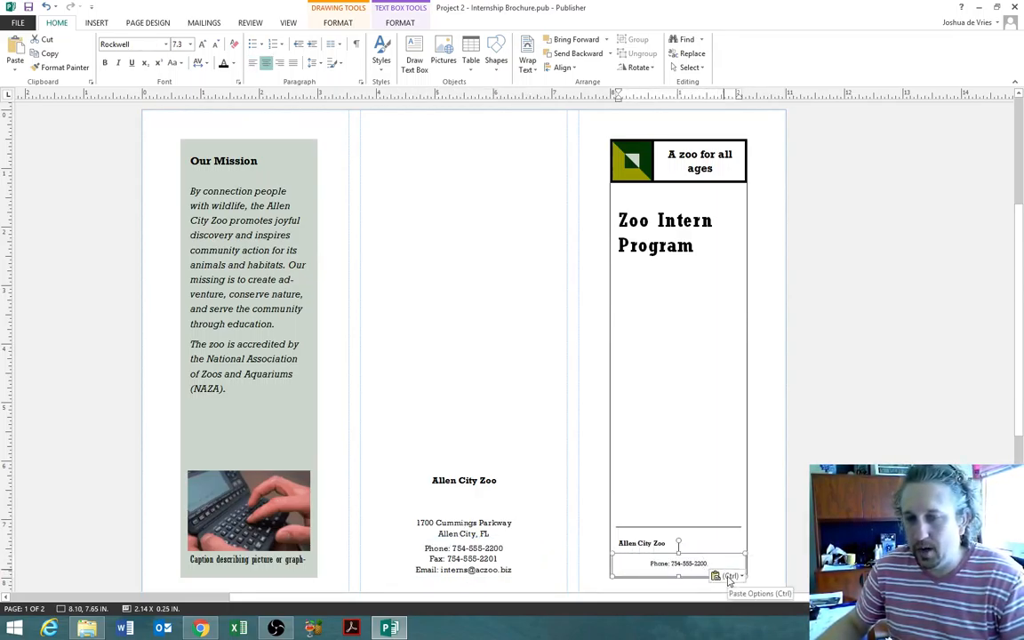
left_click(728, 576)
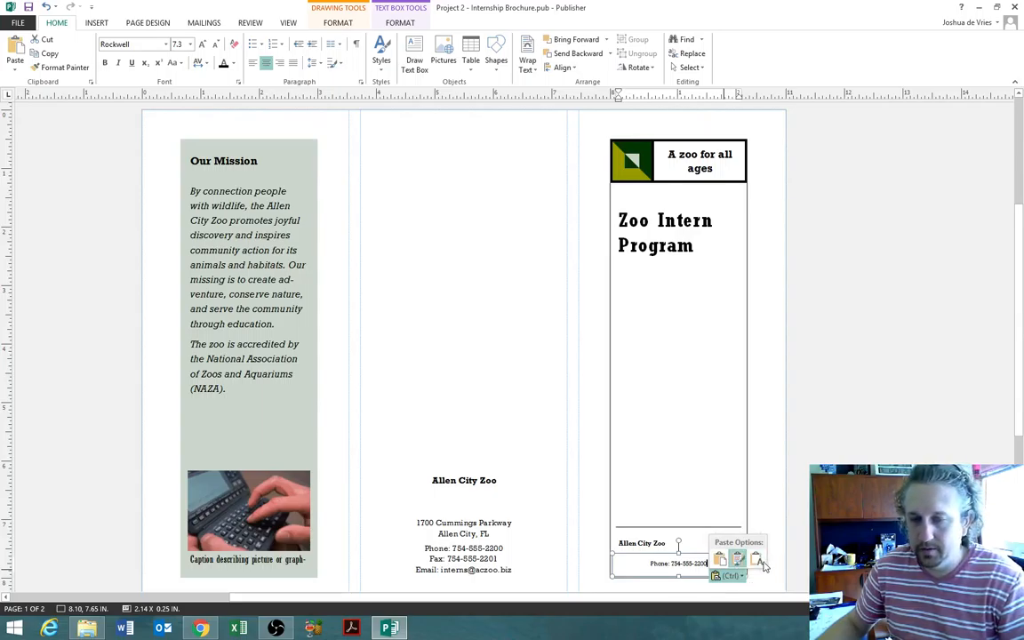
left_click(756, 560)
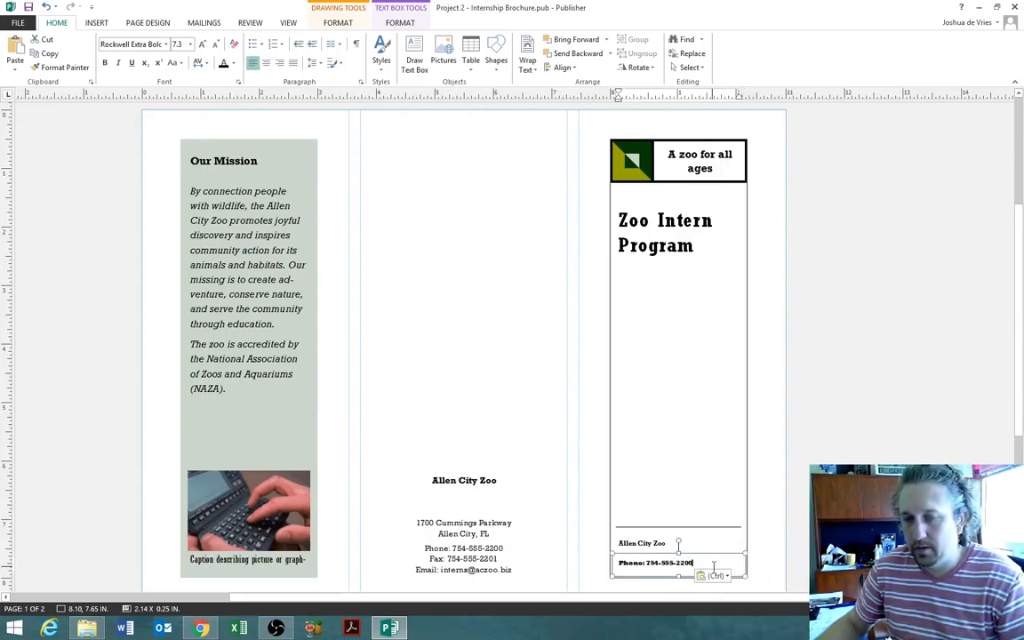
left_click(811, 482)
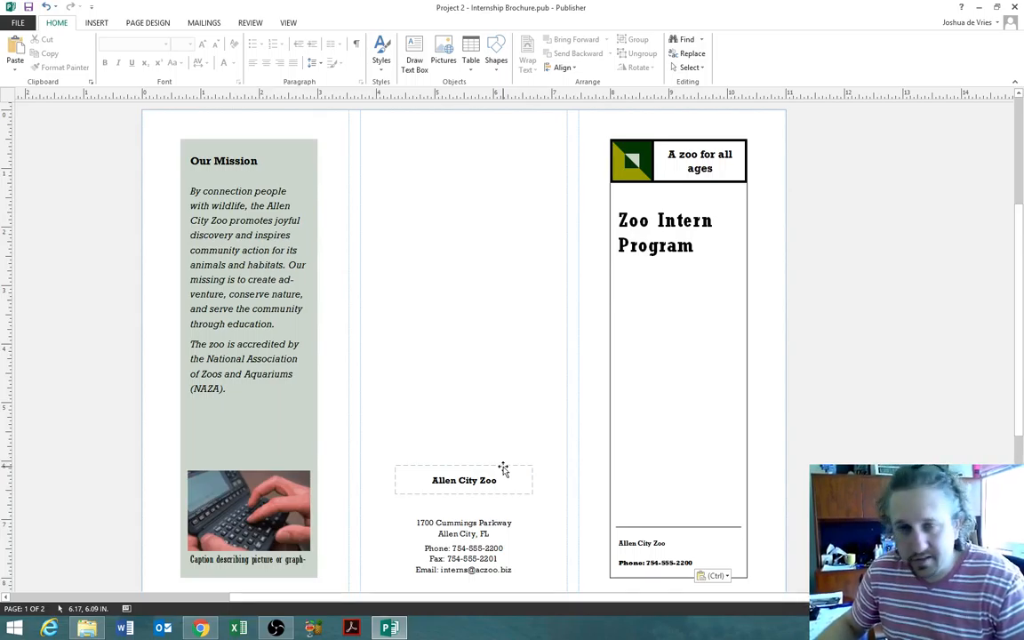
- Switch from the brochure to Chrome showing the COM2025 Moodle course page
scroll(475, 467, "up", 2)
scroll(471, 458, "down", 3)
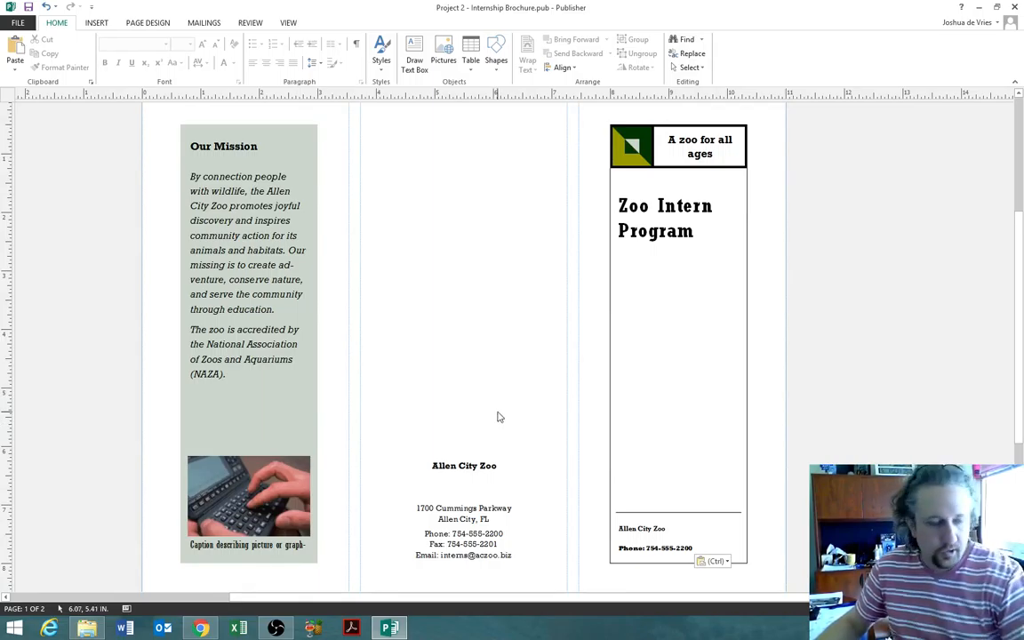
left_click(198, 629)
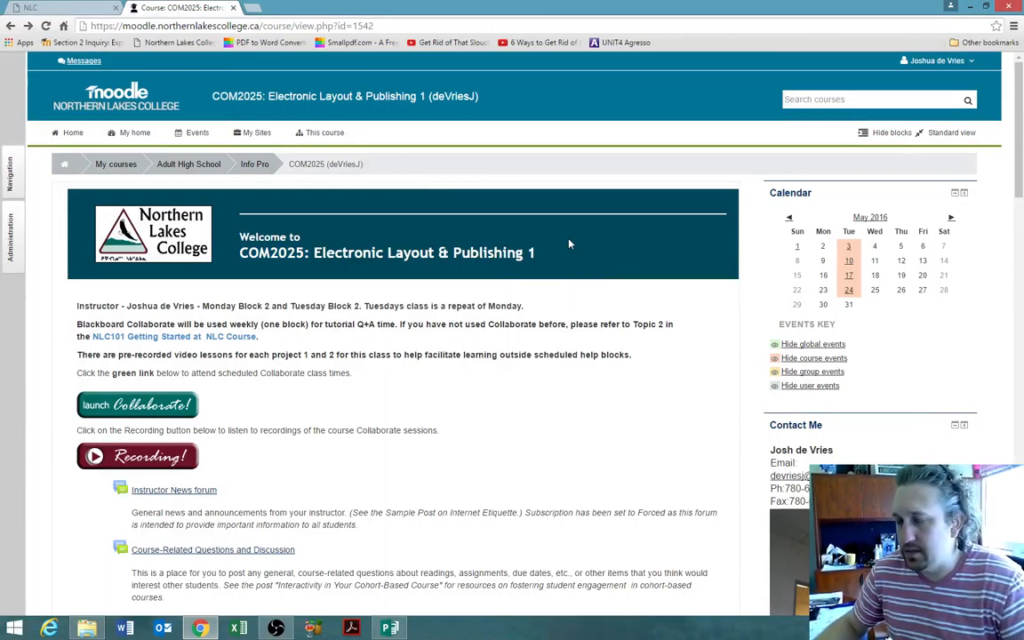
- Open the Project 2 folder in Topic 3 - Chapter 2's Chapter 2 Publisher Files
scroll(570, 242, "down", 9)
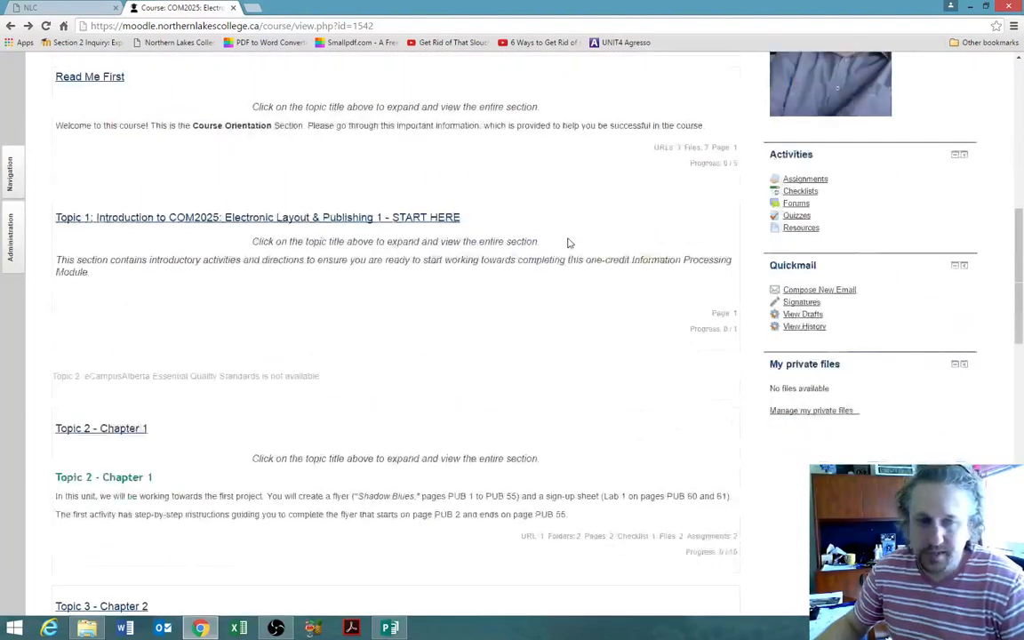
scroll(570, 242, "down", 3)
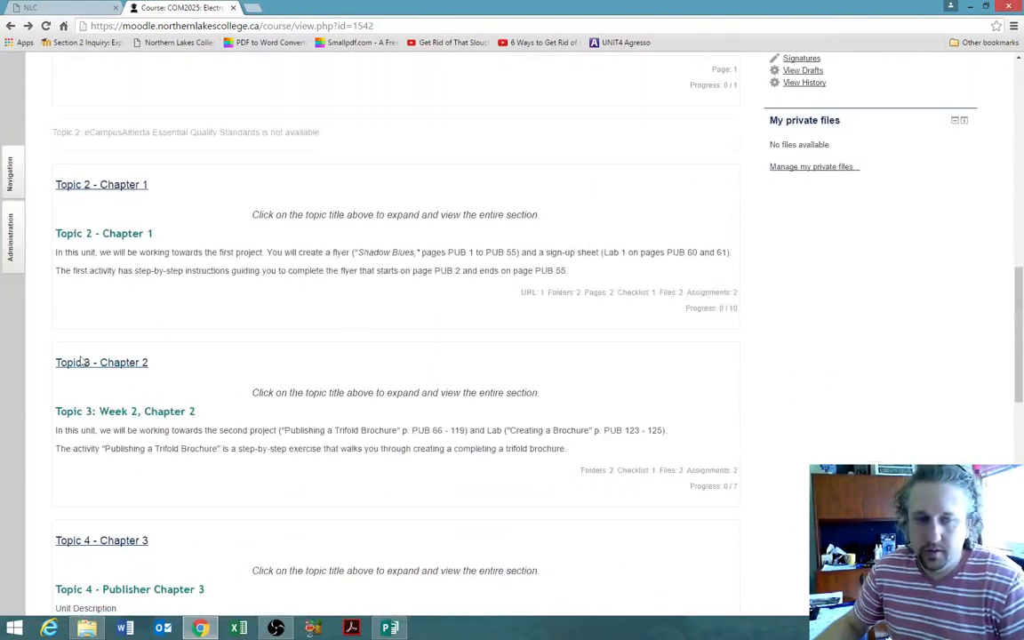
left_click(141, 363)
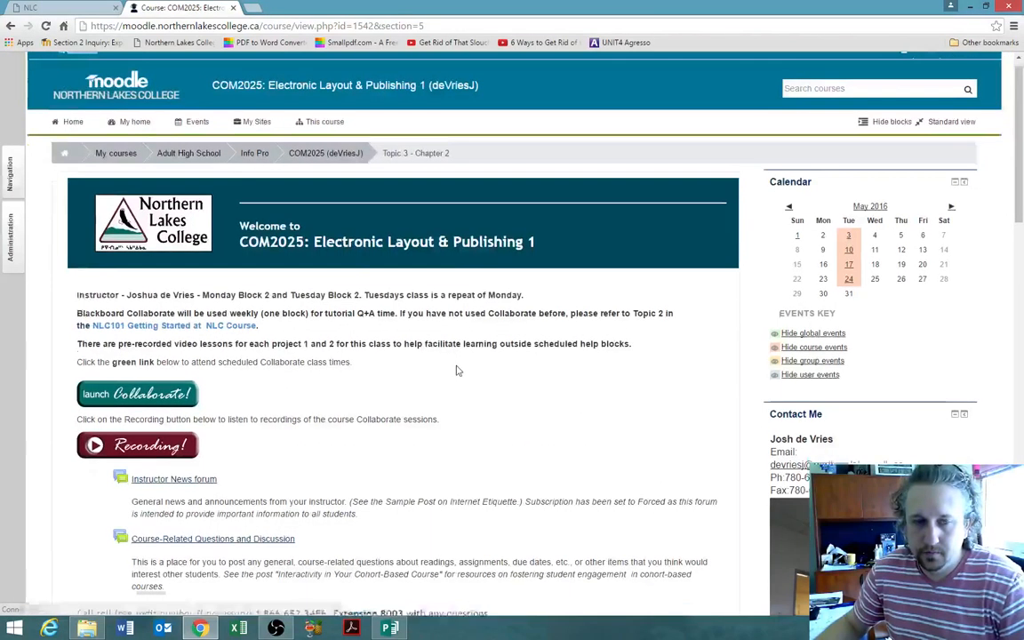
scroll(456, 373, "down", 4)
scroll(457, 370, "down", 6)
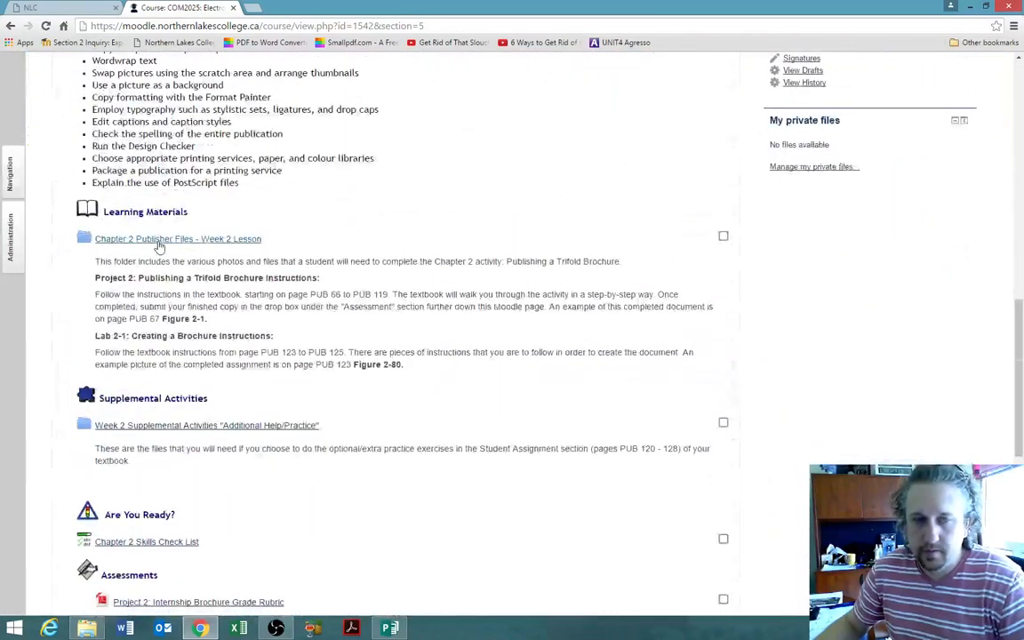
left_click(162, 241)
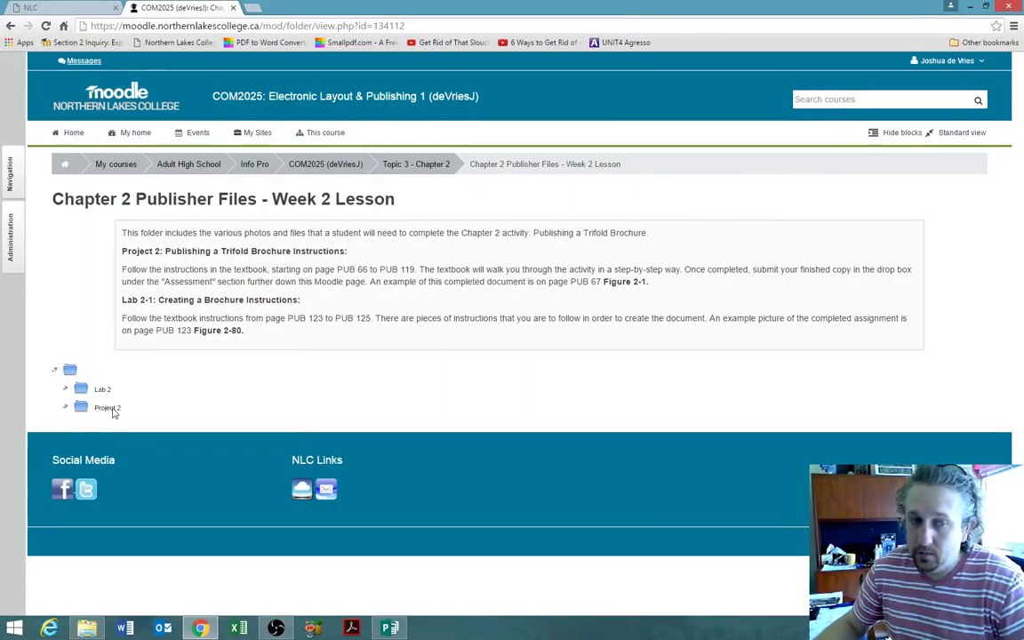
left_click(67, 409)
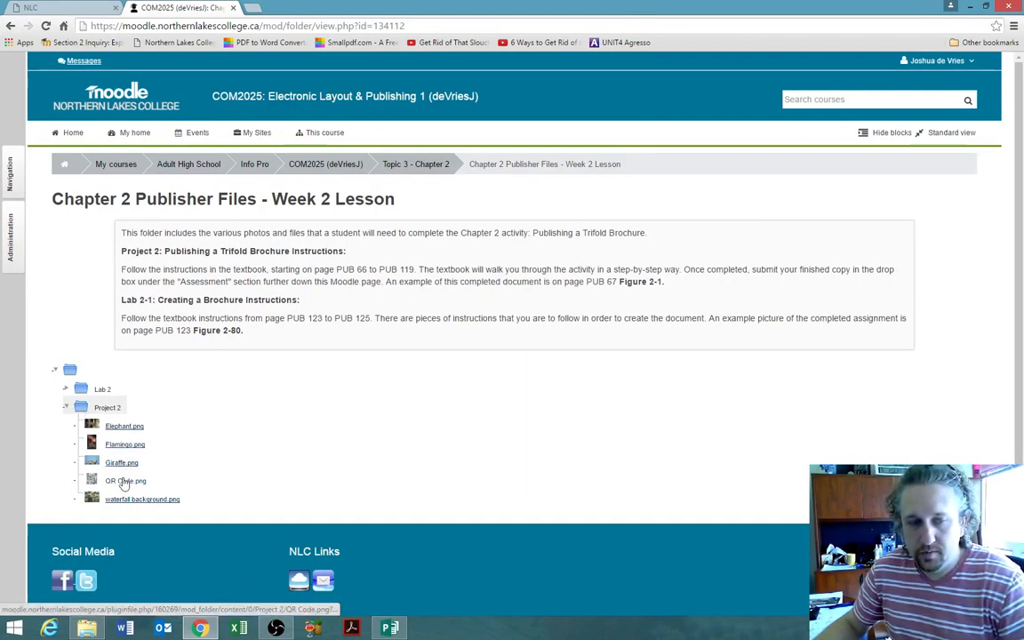
- Download Elephant, Flamingo, Giraffe, QR Code and waterfall background images
left_click(124, 426)
left_click(124, 444)
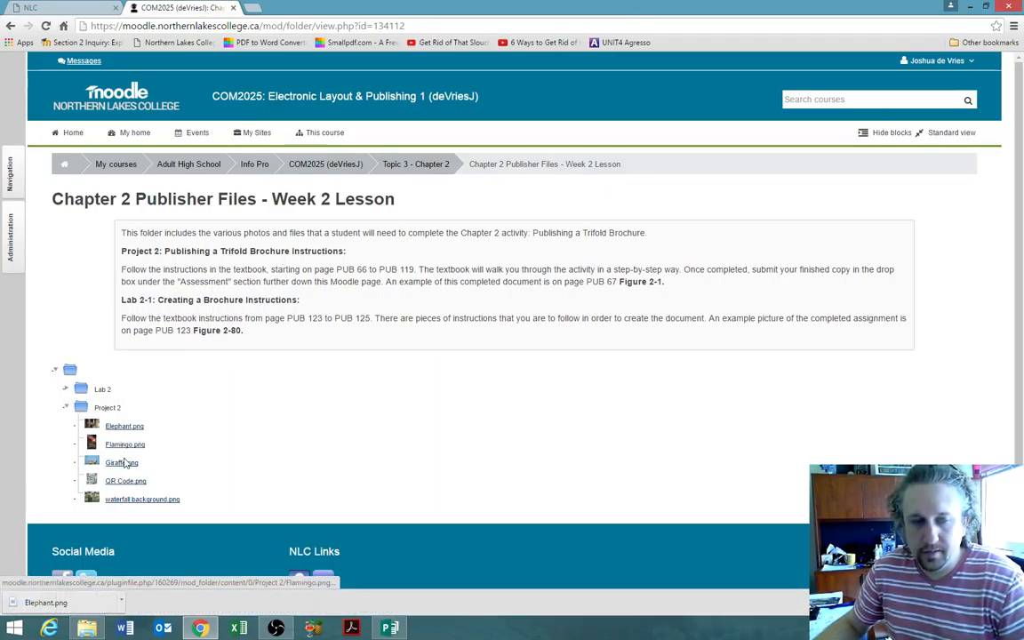
left_click(122, 464)
left_click(126, 481)
left_click(133, 498)
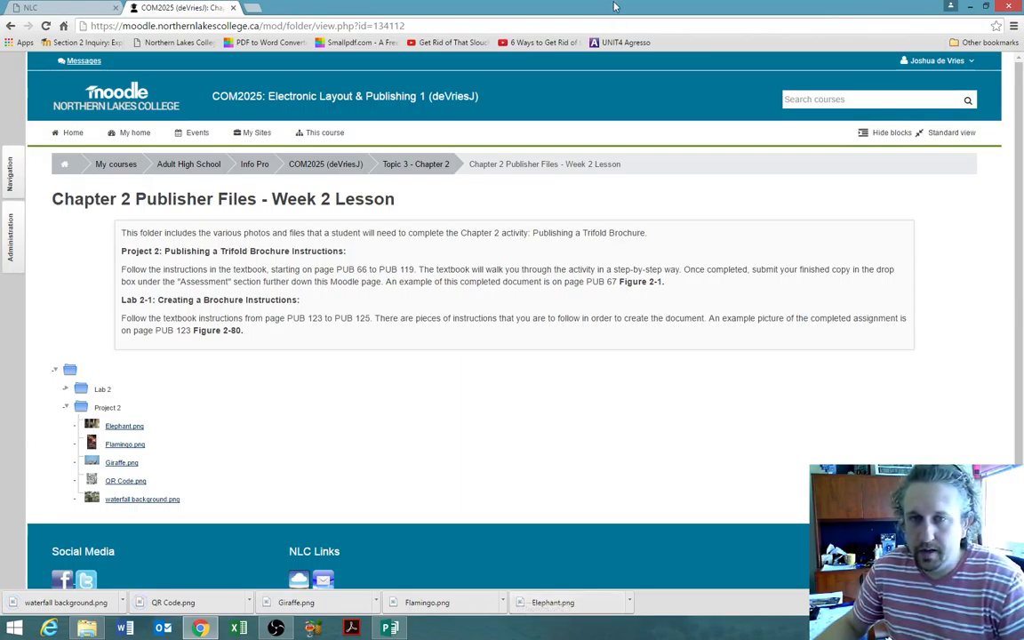
- Shrink Chrome and drag the waterfall image into Publisher's scratch area
left_click_drag(614, 7, 691, 62)
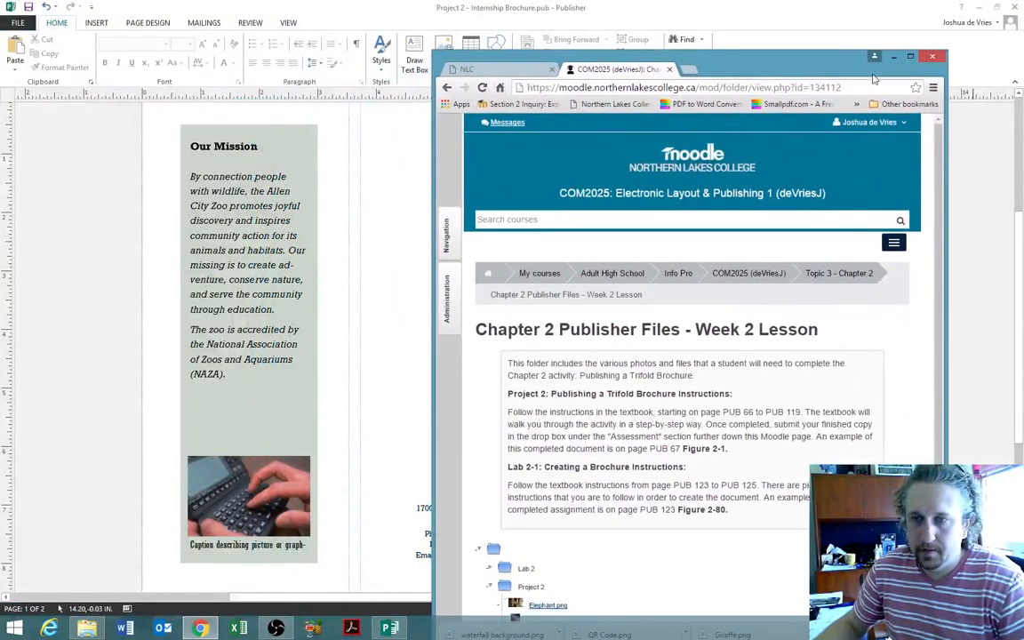
left_click_drag(761, 58, 771, 18)
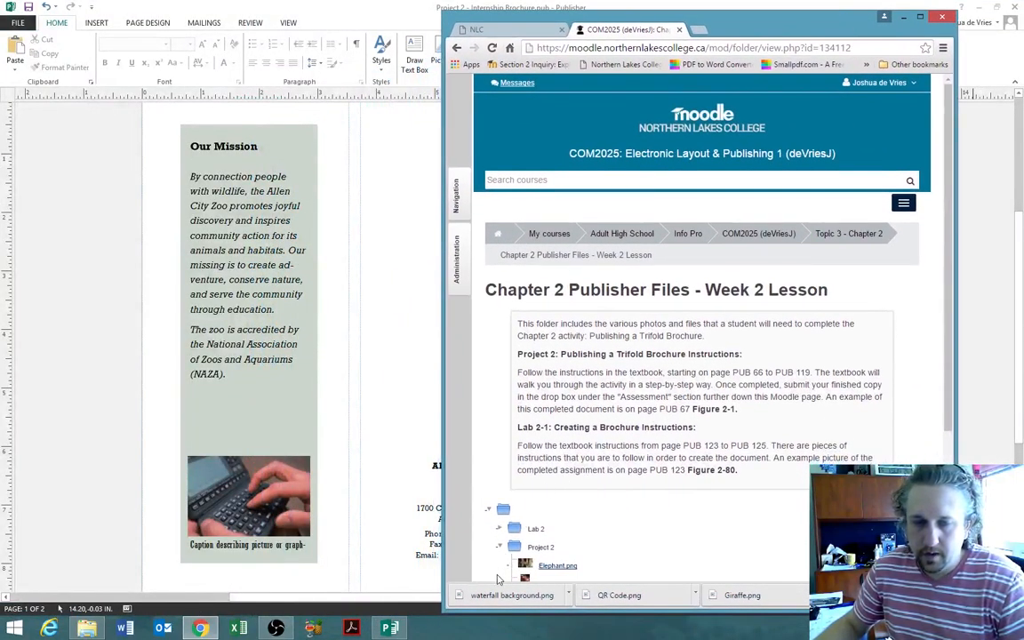
left_click_drag(484, 591, 90, 416)
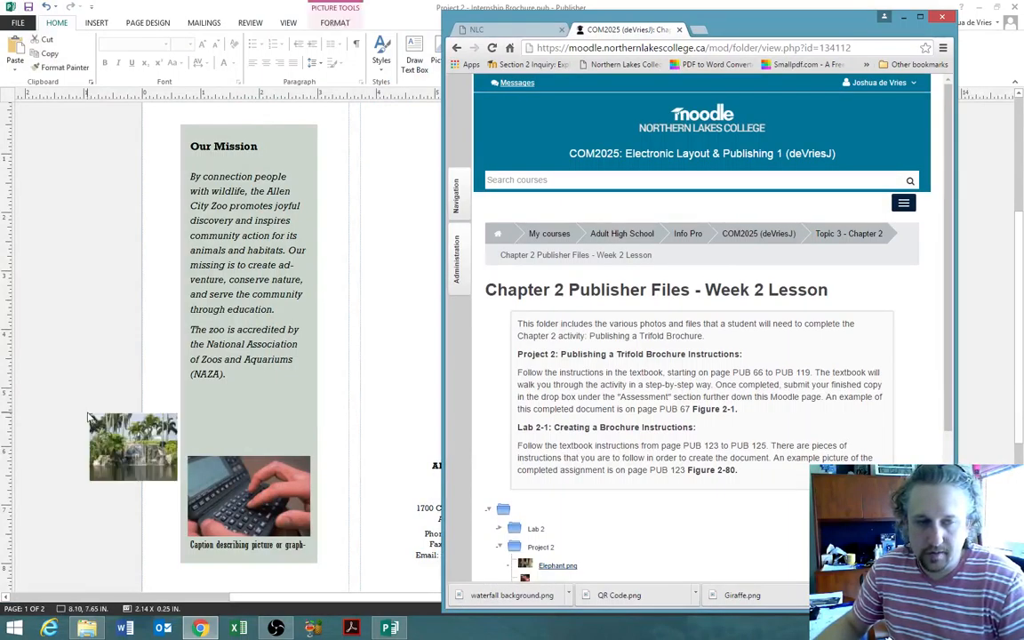
left_click_drag(163, 436, 111, 333)
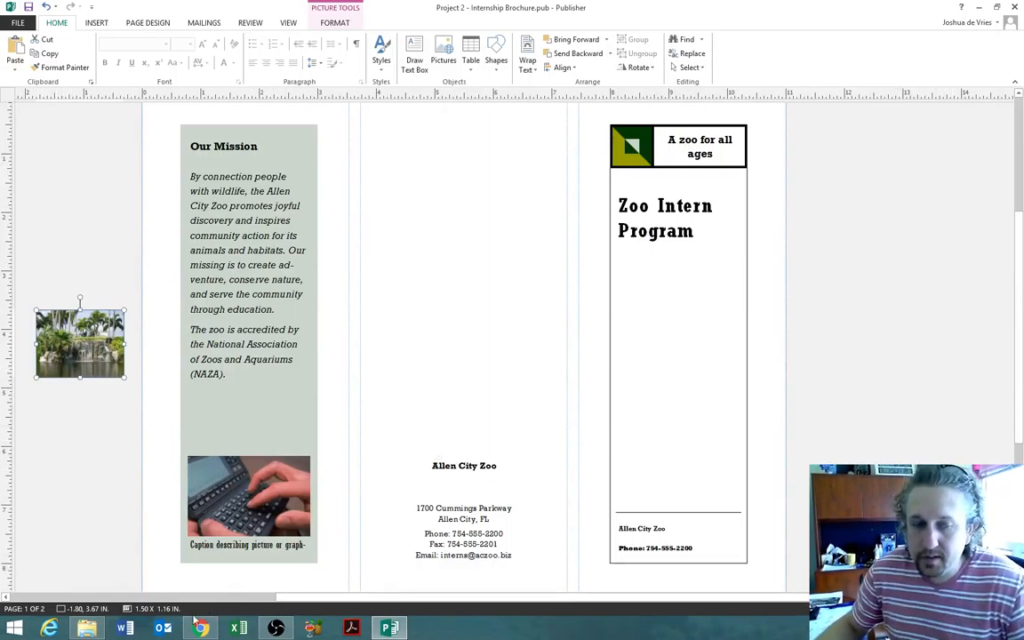
- Drag the QR Code and Giraffe images into the scratch area and show all downloads
left_click(176, 561)
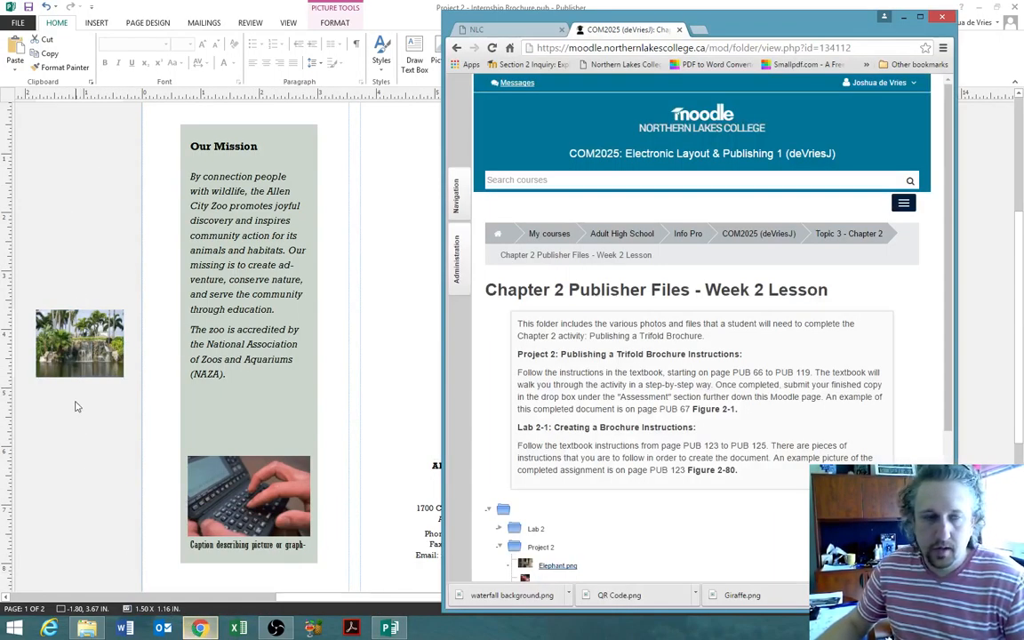
left_click_drag(614, 594, 98, 462)
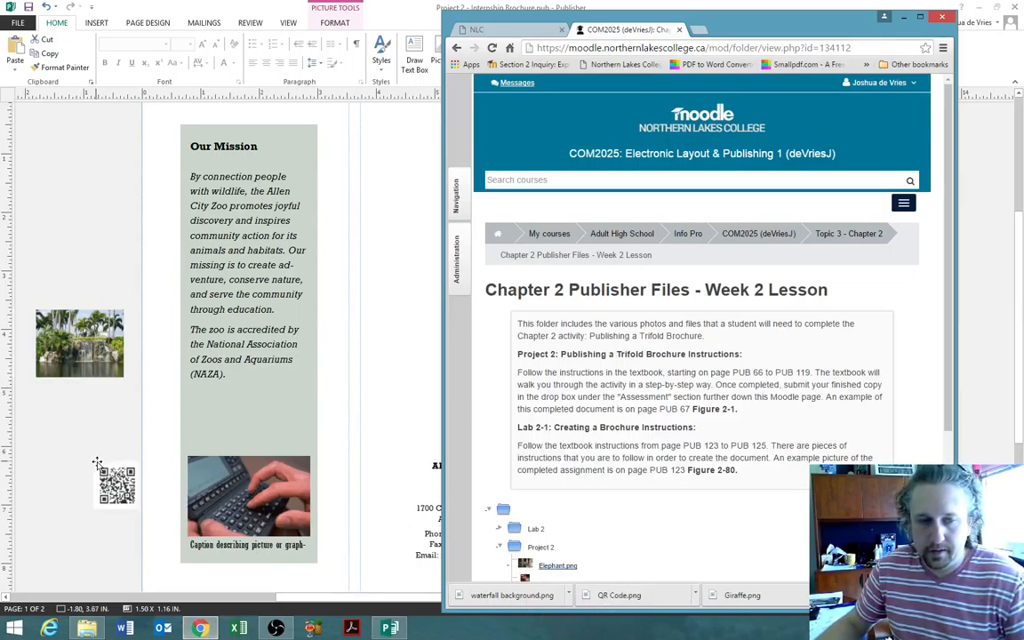
left_click_drag(745, 593, 55, 411)
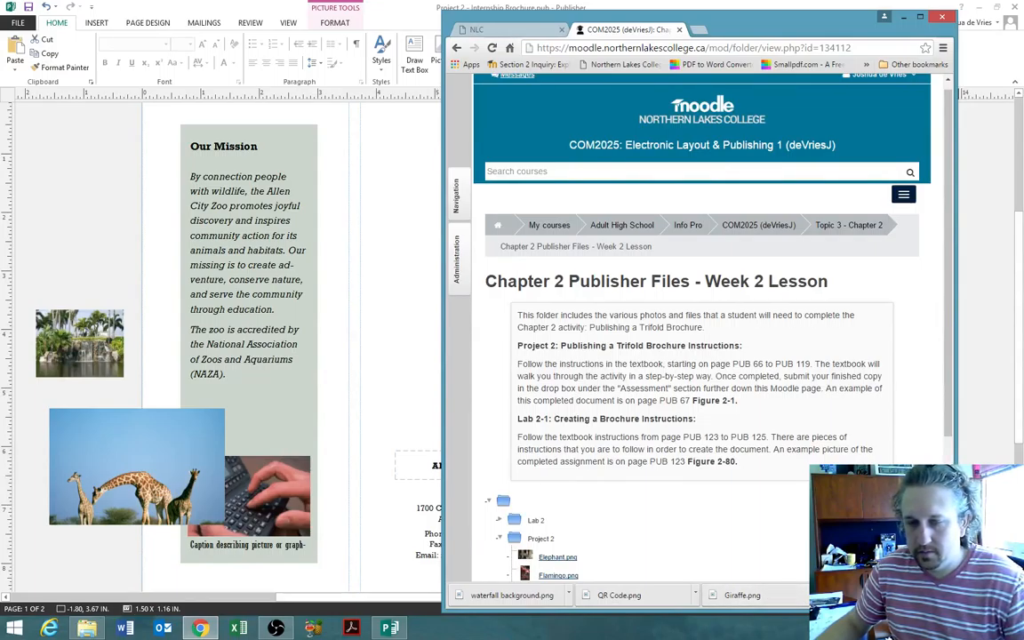
left_click(886, 595)
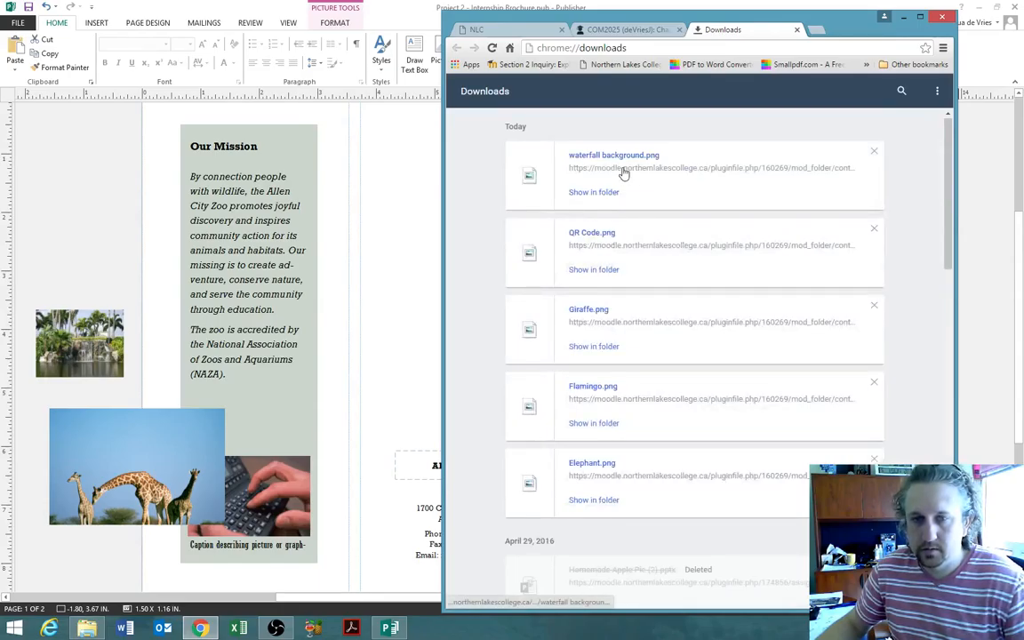
- Drag the waterfall background and flamingo photo from the downloads into the publication
left_click_drag(622, 171, 40, 212)
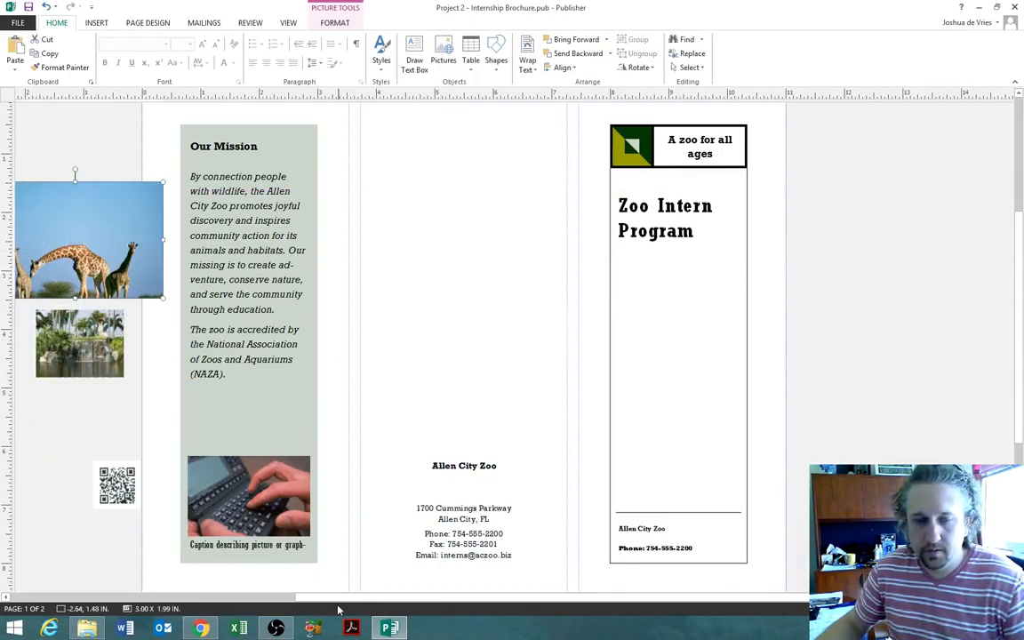
left_click(201, 547)
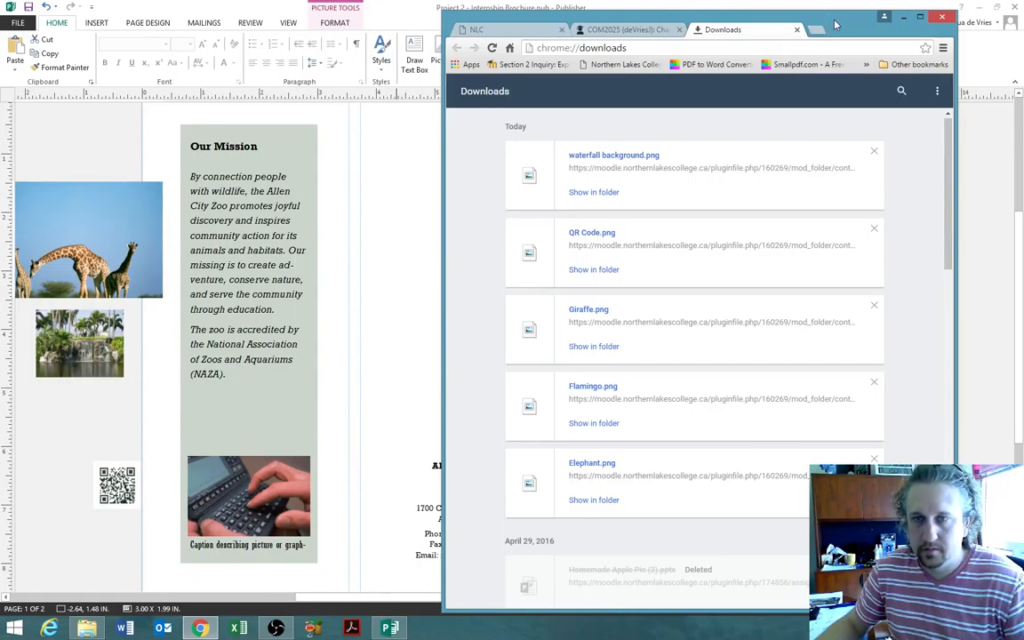
left_click(903, 17)
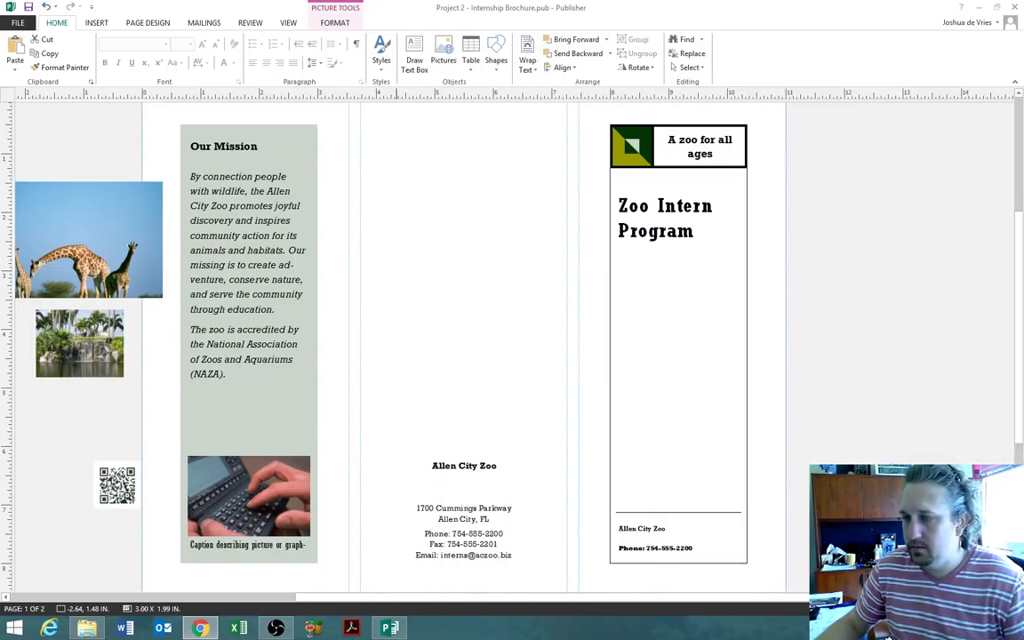
left_click_drag(469, 591, 19, 415)
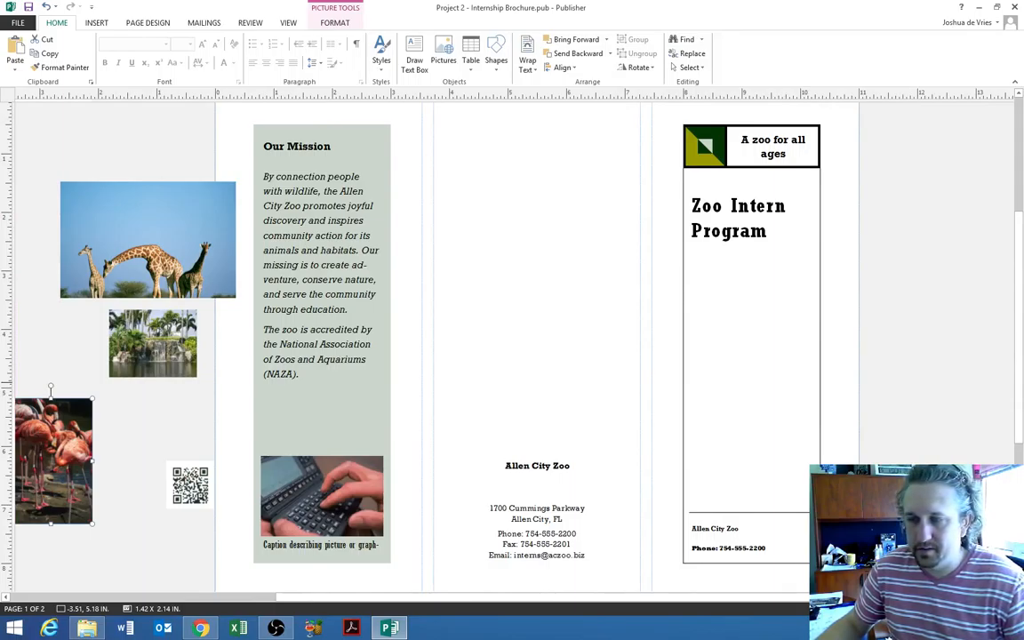
- Add the elephant photo to the scratch area and minimize Chrome
key("alt+Tab")
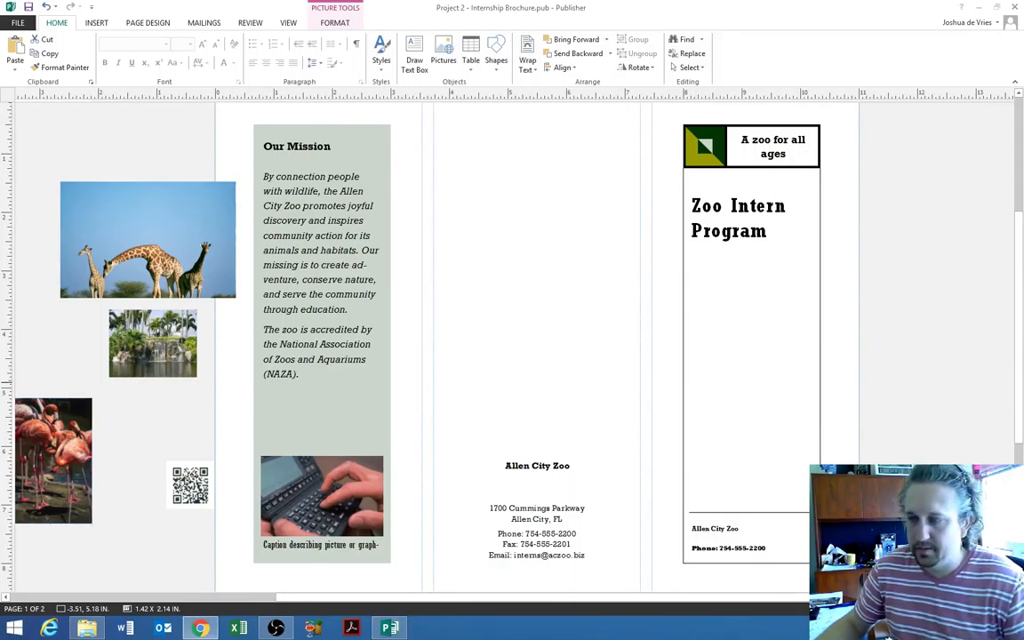
left_click_drag(76, 165, 67, 119)
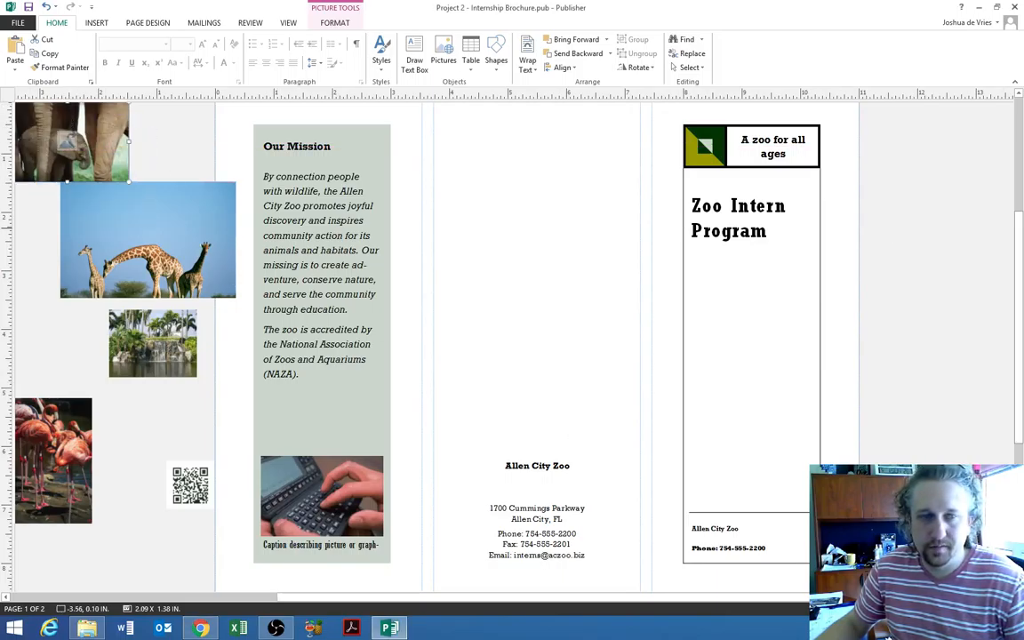
left_click_drag(1022, 92, 442, 1)
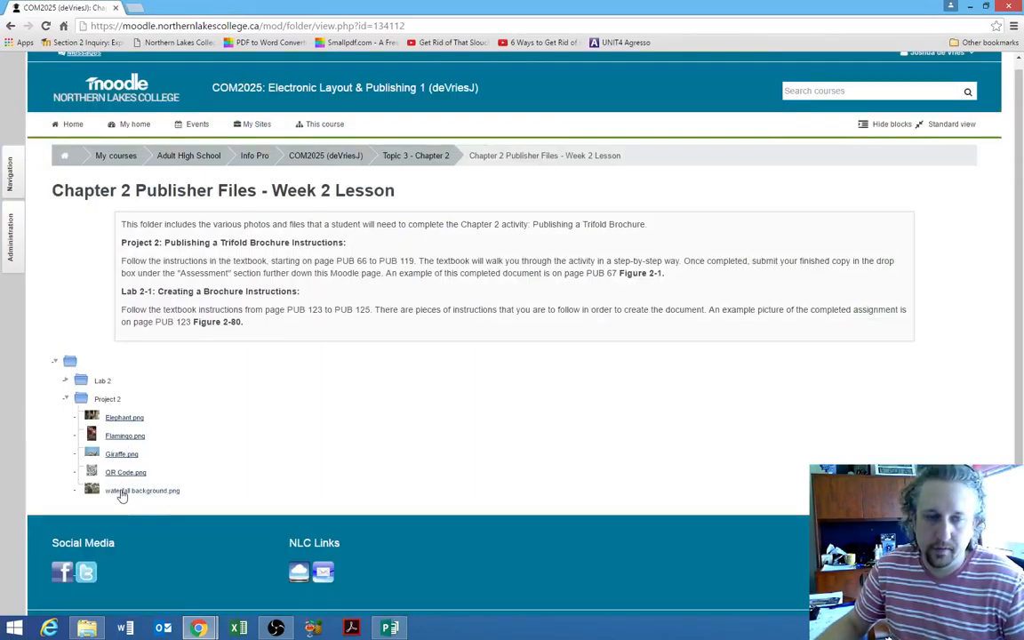
left_click(956, 13)
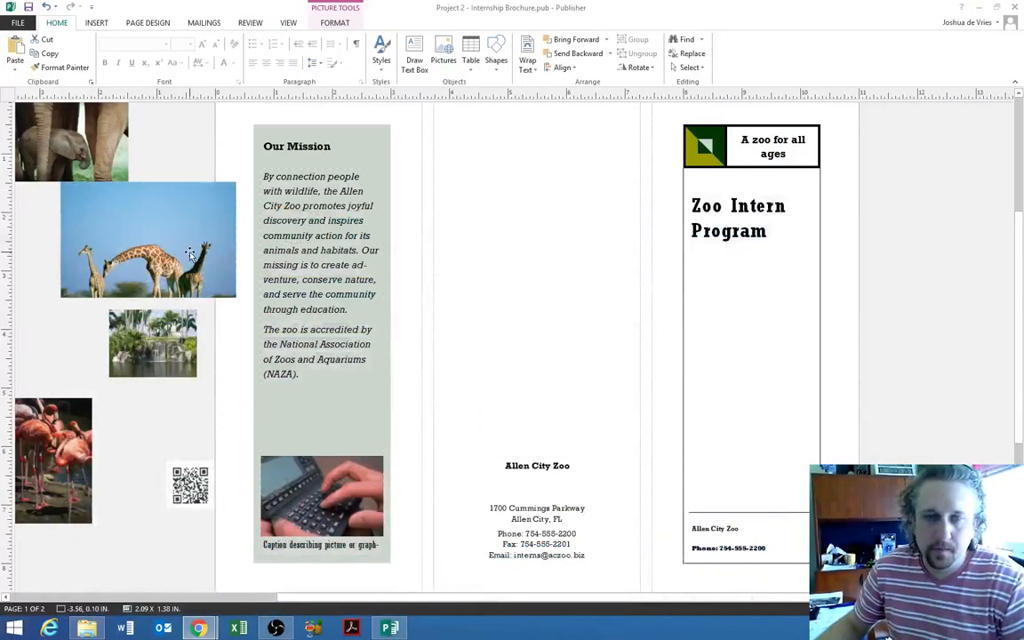
- Move the giraffe, elephant, waterfall, flamingo and QR code pictures beside the cover panel
left_click_drag(194, 253, 996, 212)
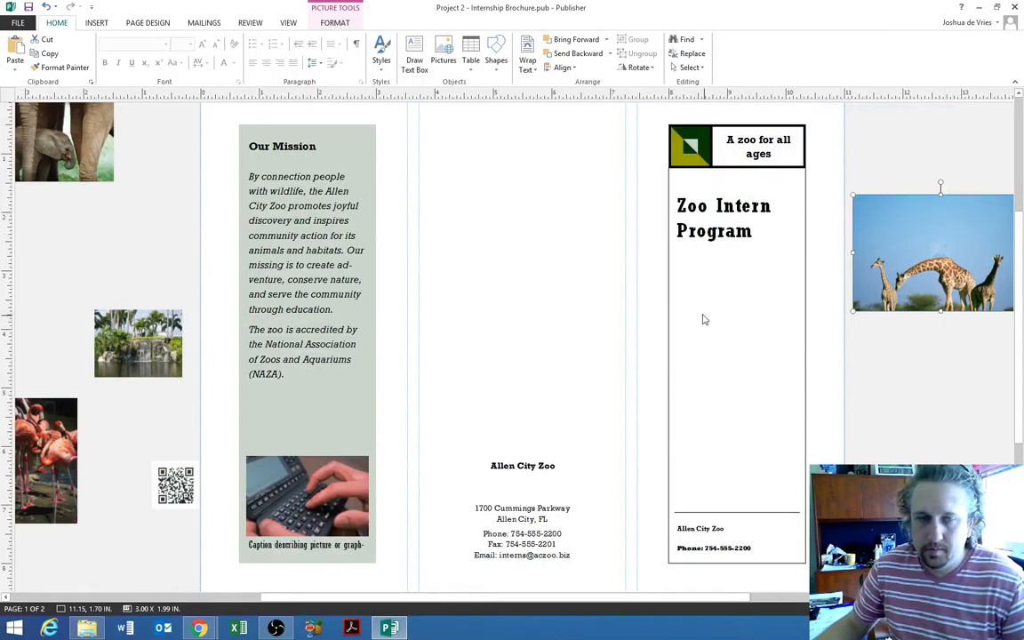
scroll(695, 317, "down", 5)
scroll(692, 317, "up", 2)
left_click_drag(168, 299, 512, 385)
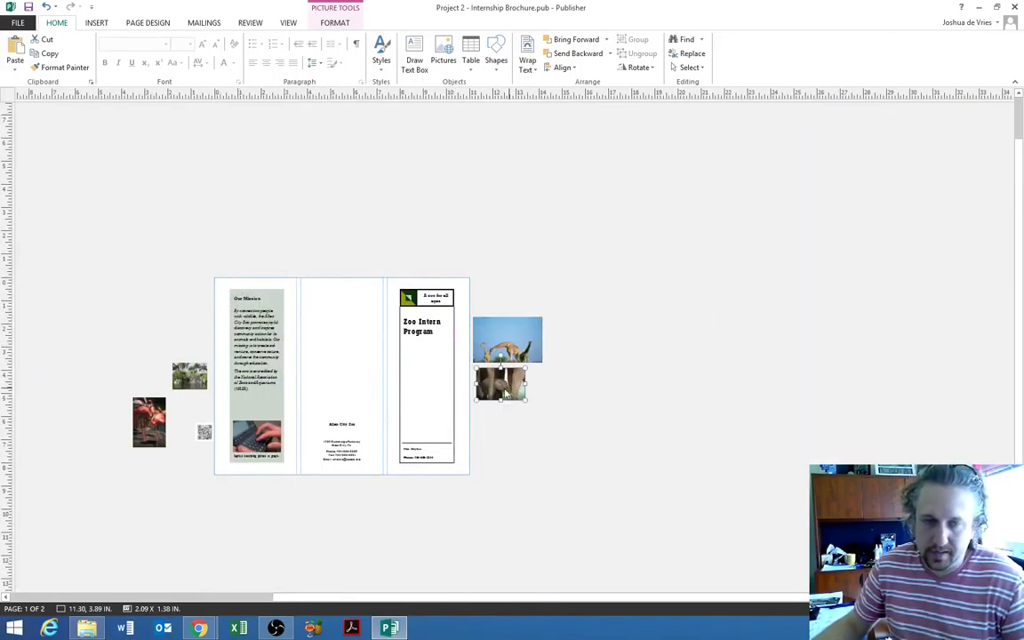
left_click_drag(197, 382, 504, 303)
left_click_drag(150, 418, 484, 427)
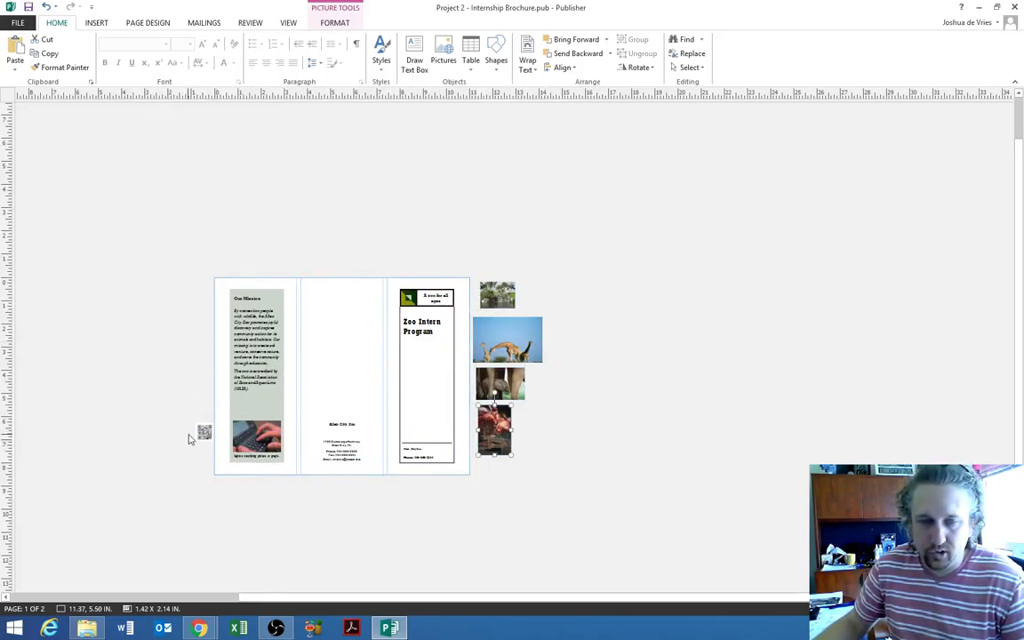
left_click_drag(204, 431, 531, 423)
- Check the Moodle course files page in Chrome against the brochure layout
scroll(544, 327, "up", 2, "ctrl")
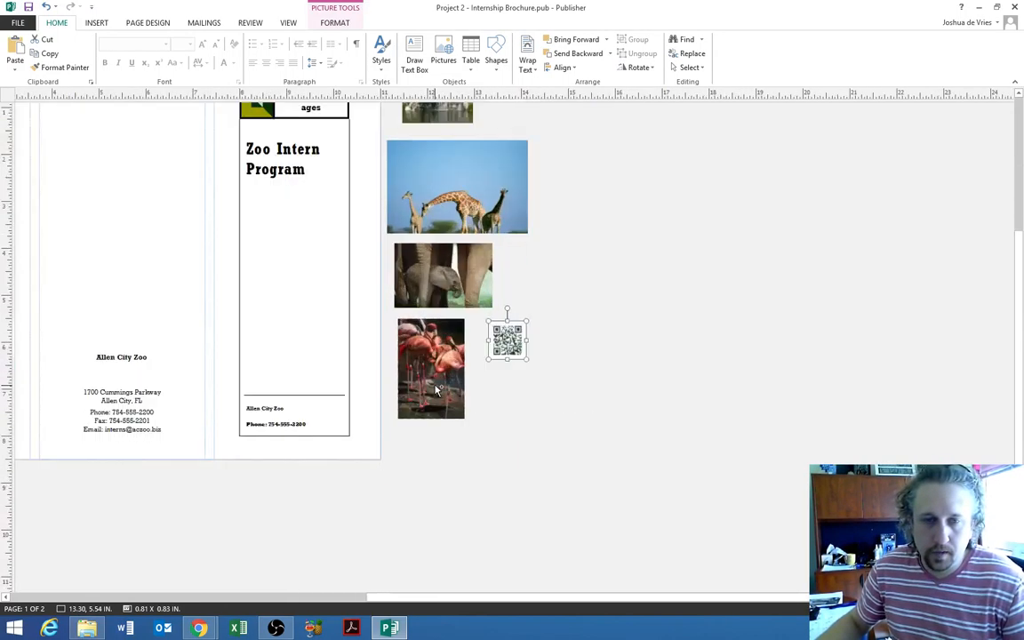
left_click_drag(659, 596, 437, 574)
scroll(441, 407, "up", 2)
scroll(442, 408, "up", 1)
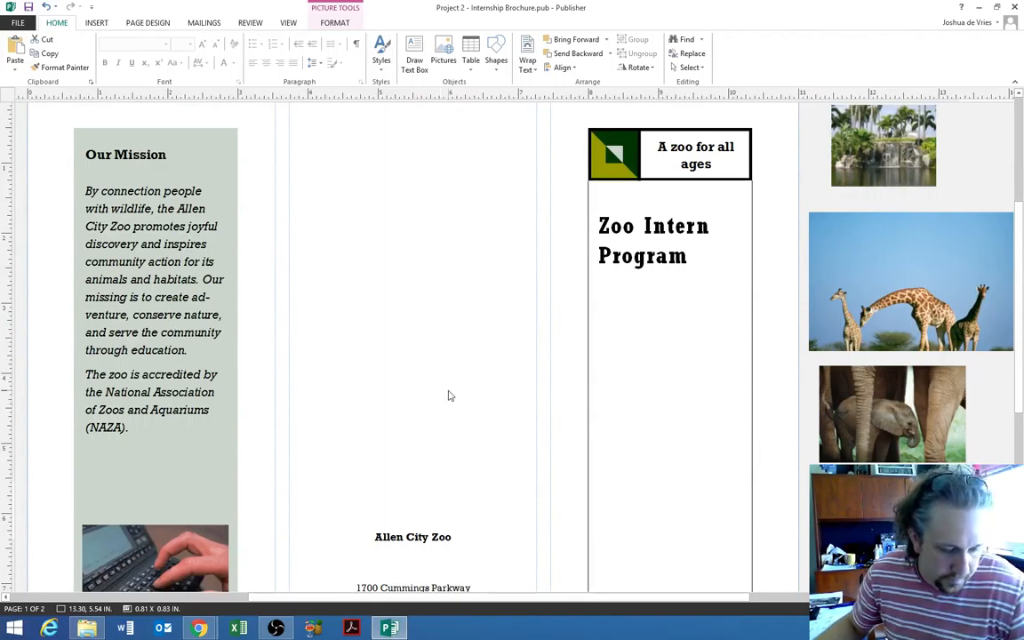
scroll(762, 420, "down", 2)
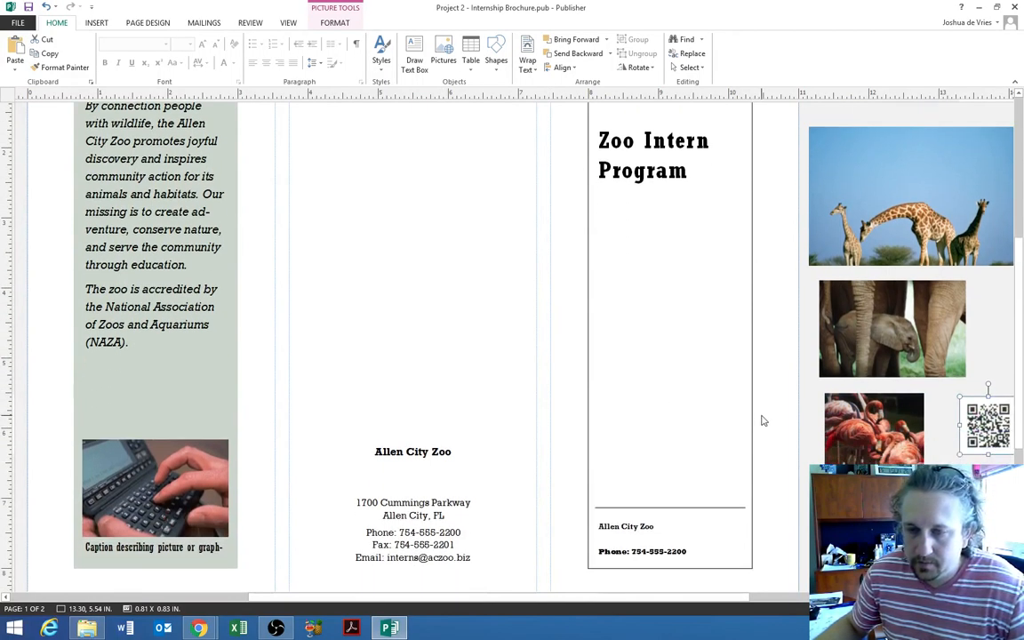
scroll(762, 421, "up", 2)
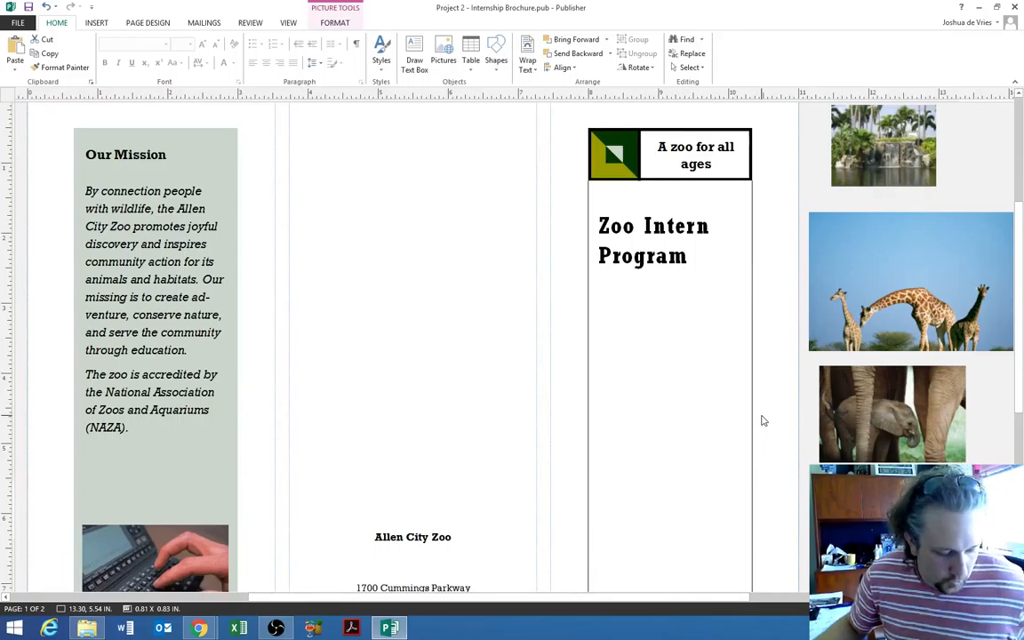
mouse_move(201, 628)
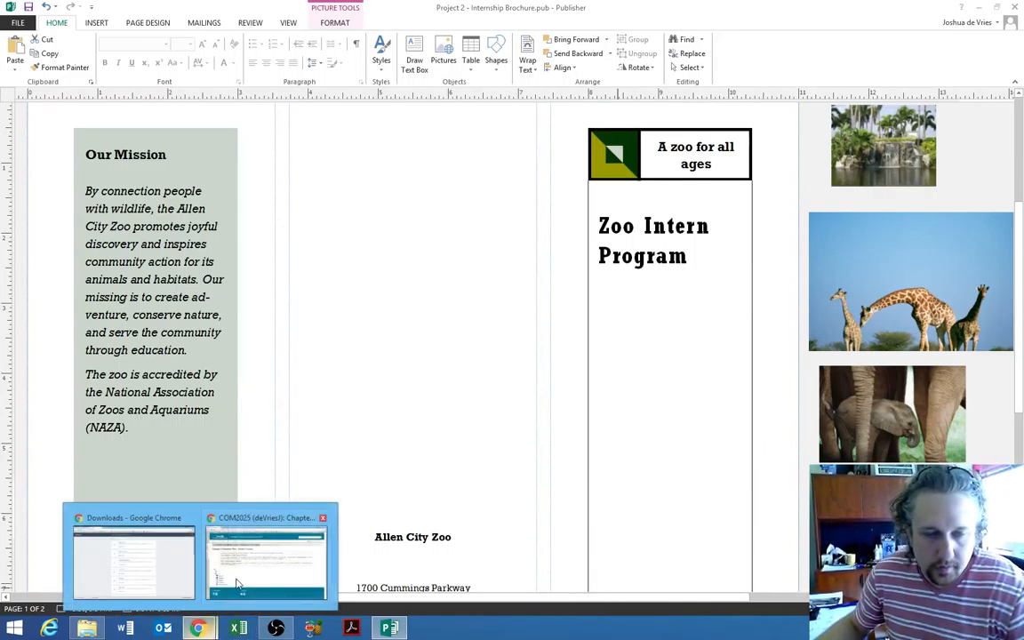
left_click(279, 551)
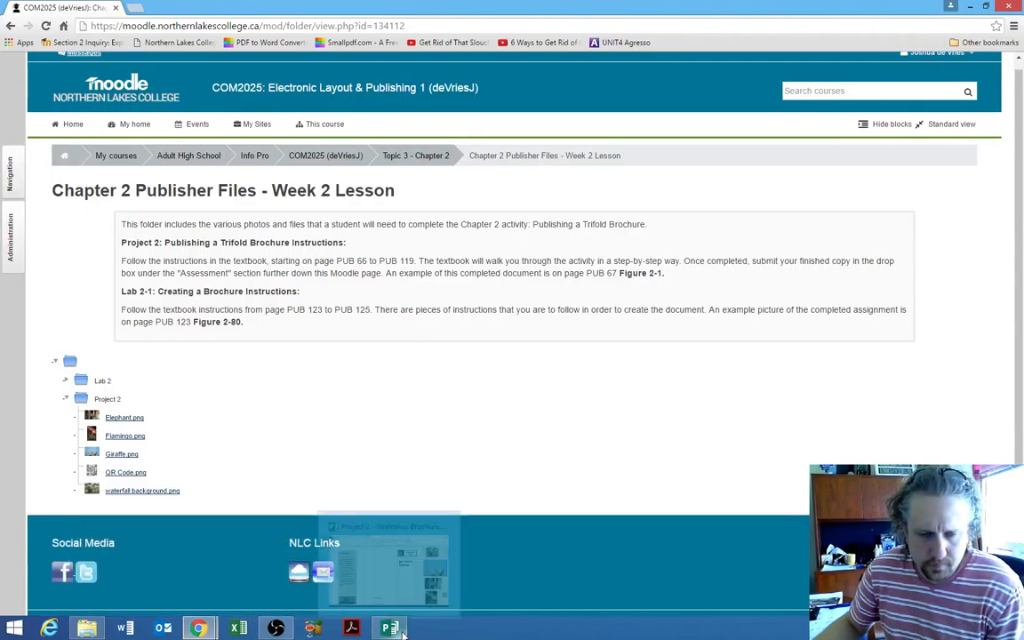
mouse_move(395, 629)
mouse_move(199, 630)
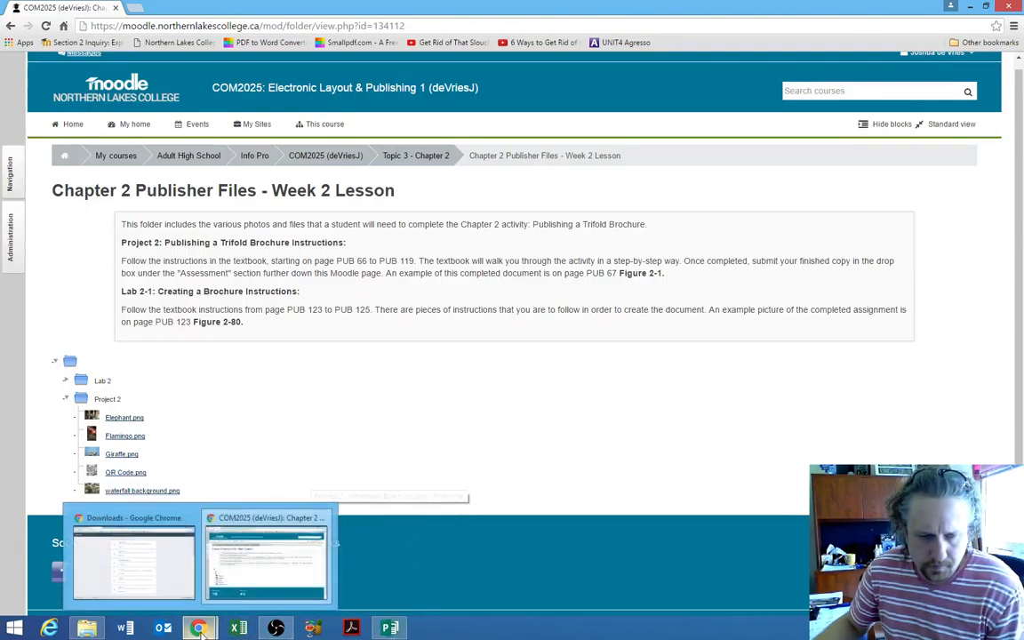
left_click(391, 629)
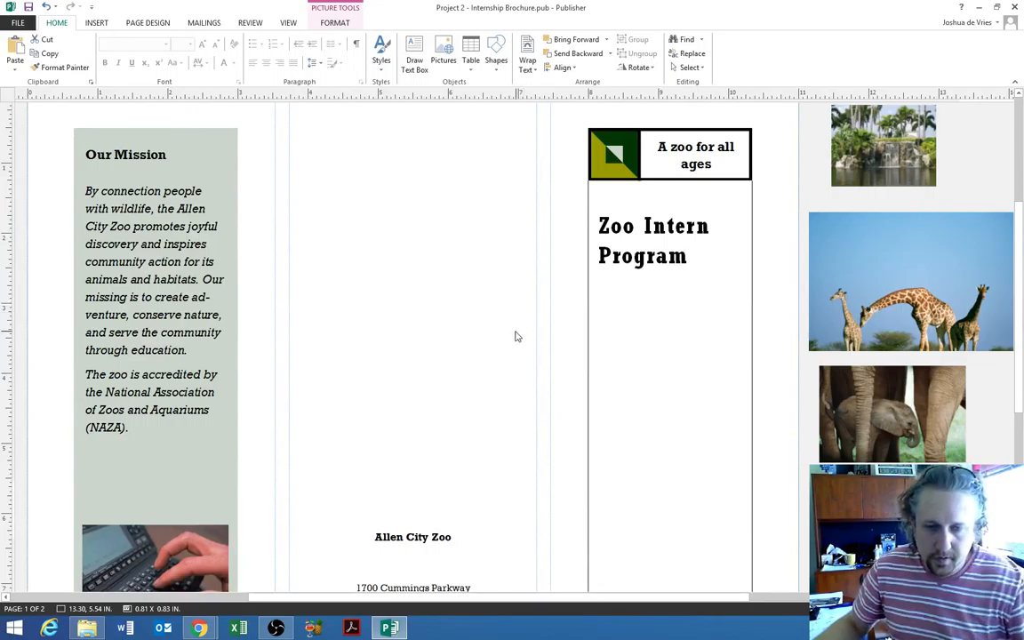
- Fine-tune a picture's position in the column beside the cover panel
scroll(513, 336, "down", 2)
scroll(512, 336, "up", 3)
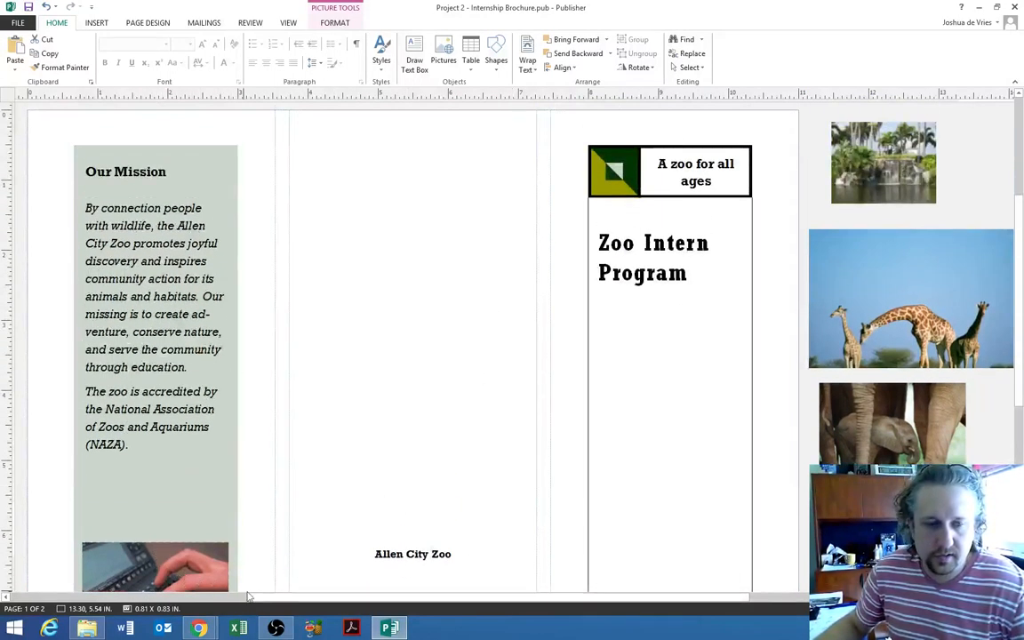
scroll(481, 383, "down", 1)
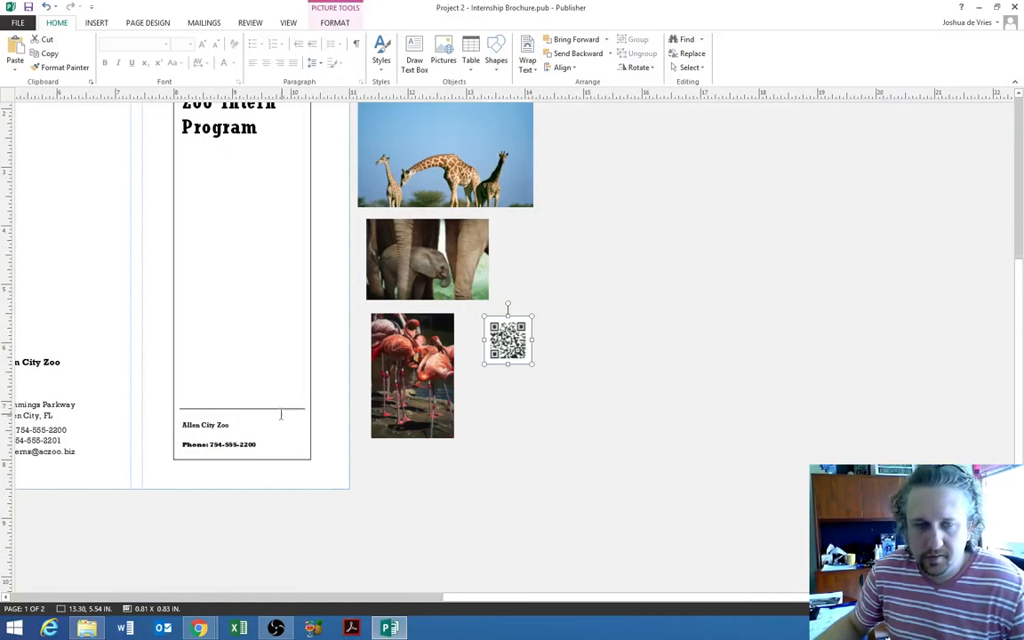
left_click_drag(589, 597, 360, 596)
scroll(368, 496, "up", 3)
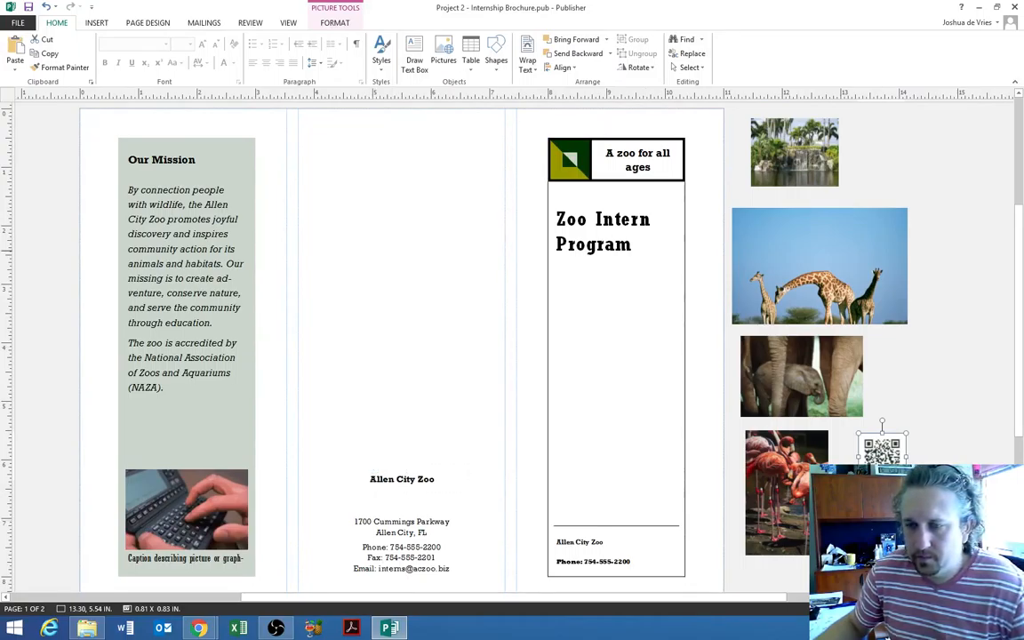
mouse_move(1018, 329)
left_mouse_down()
mouse_move(1018, 430)
mouse_move(1018, 242)
mouse_move(1018, 343)
left_mouse_up()
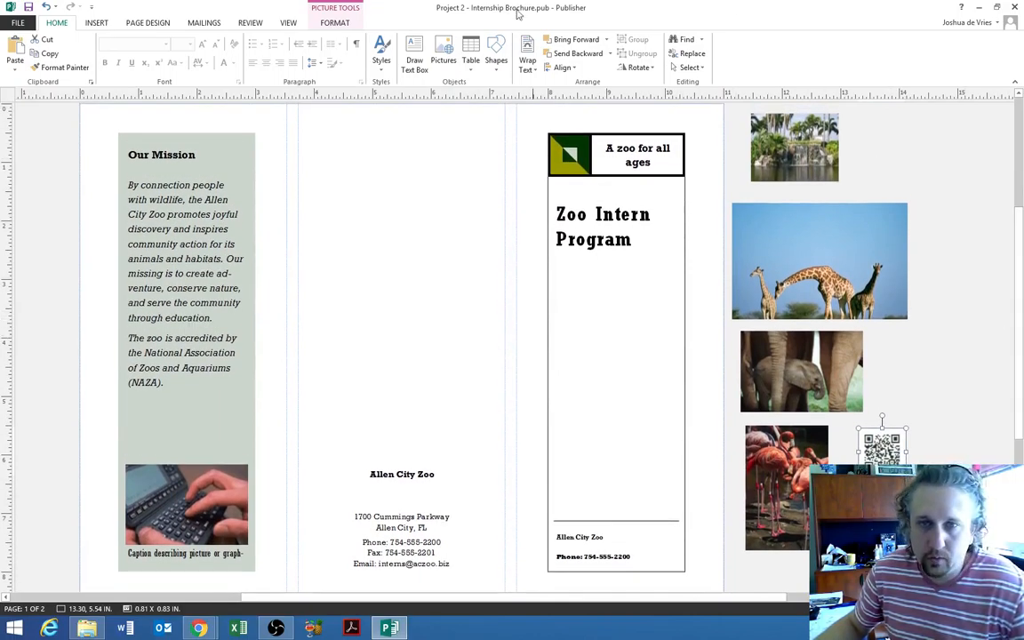
- Arrange the spare pictures with Arrange Thumbnails and swap the elephant photo in for the keyboard photo
left_click(336, 24)
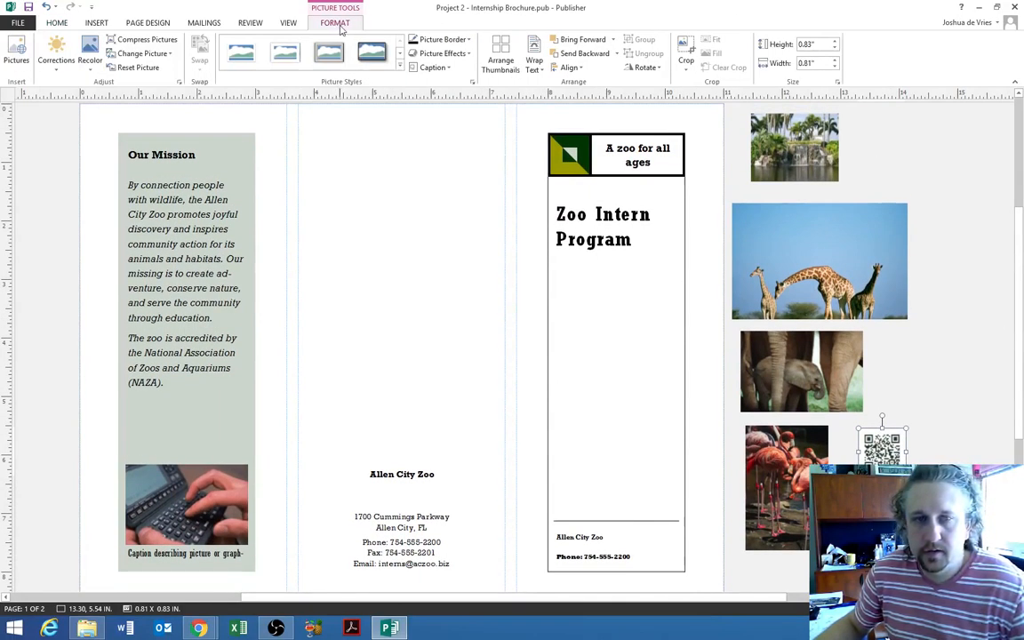
left_click(501, 55)
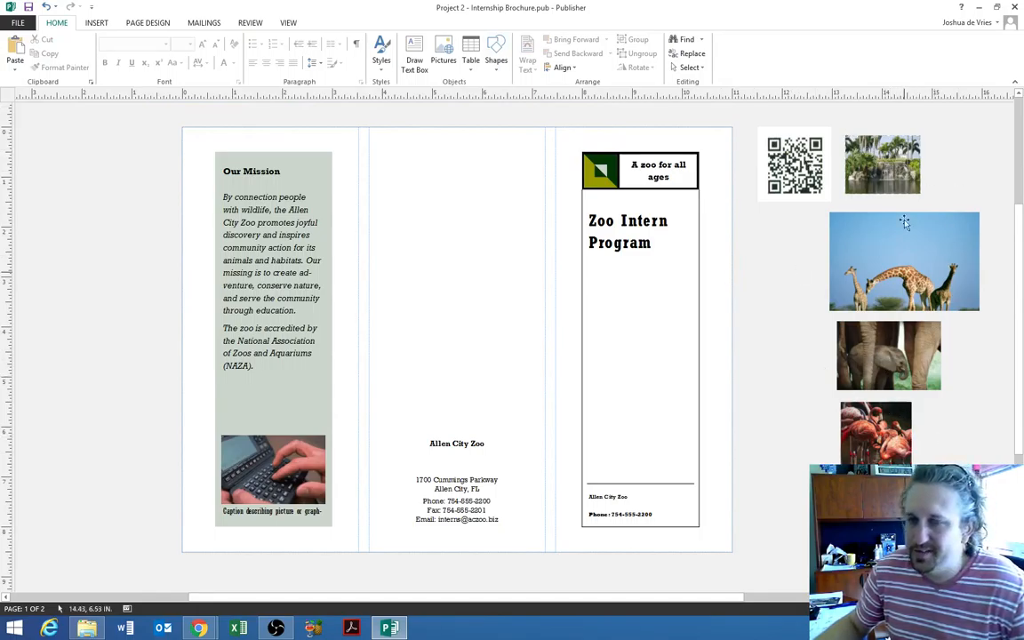
left_click(871, 349)
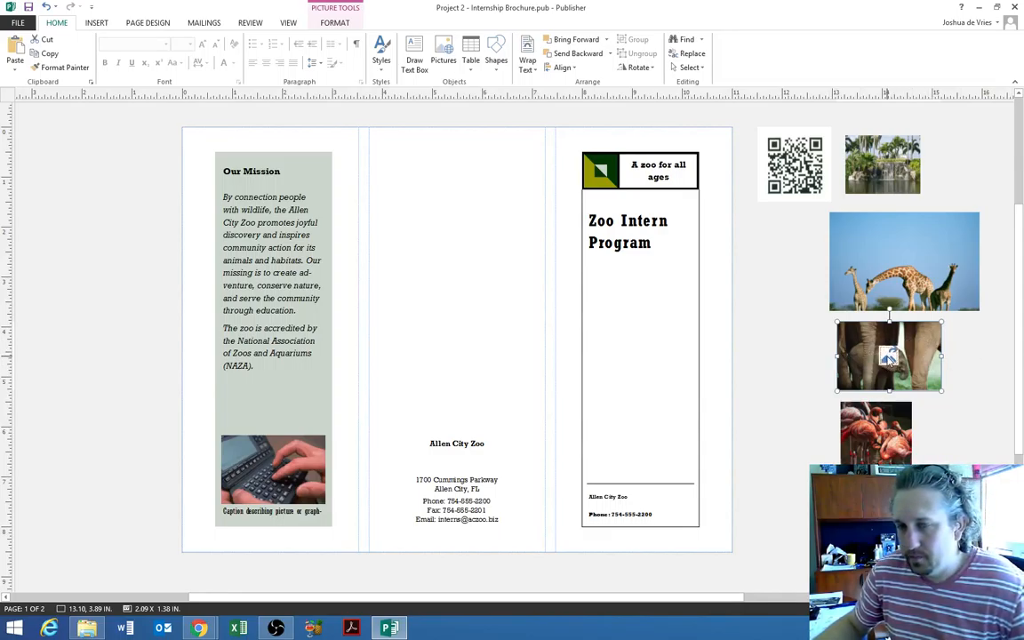
left_click_drag(888, 357, 297, 453)
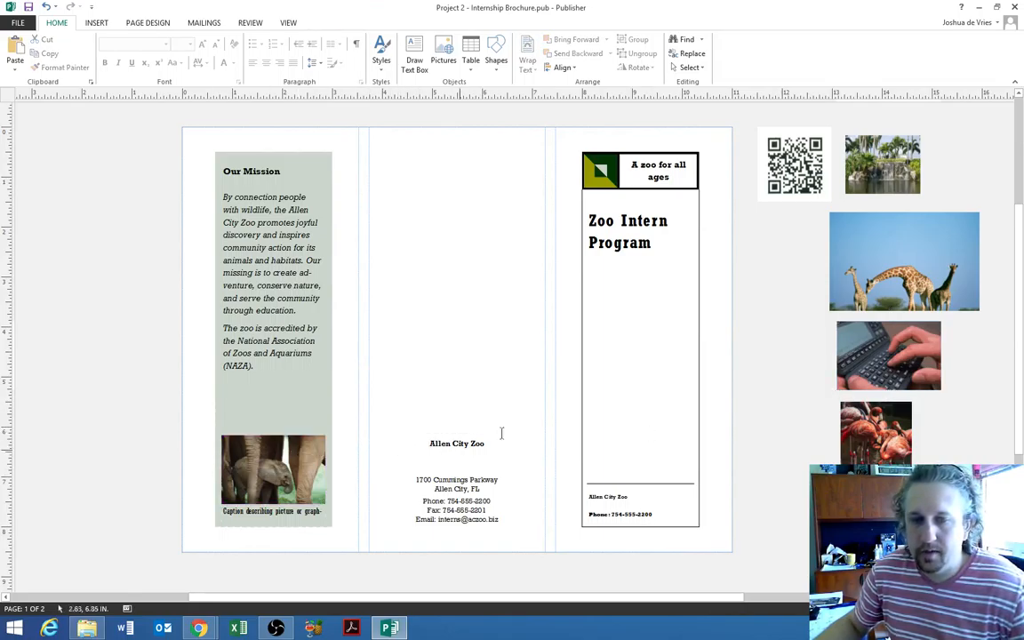
left_click(901, 355)
left_click_drag(889, 356, 315, 456)
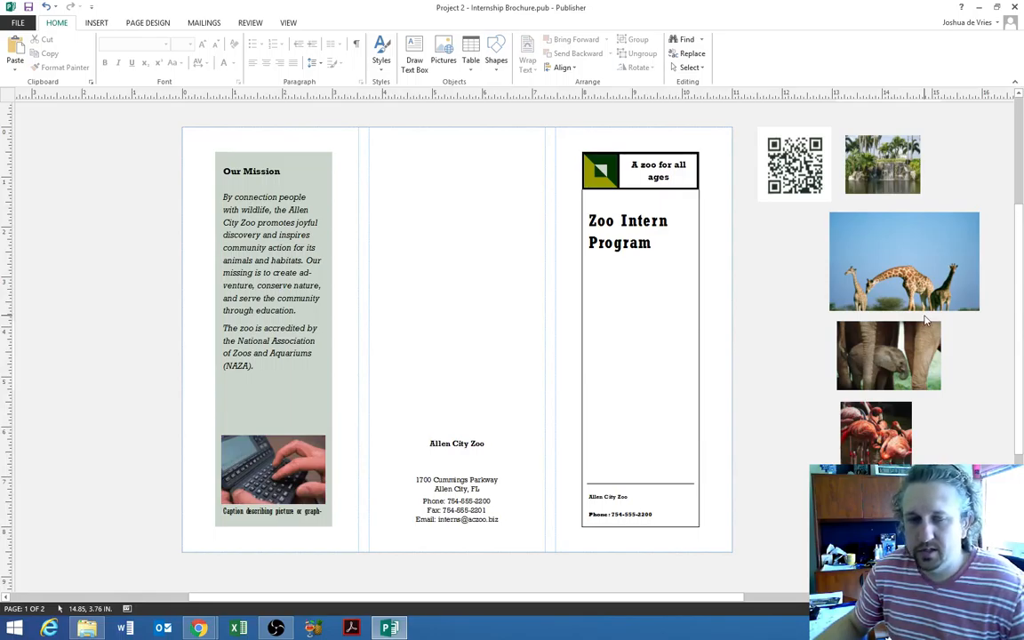
left_click(893, 346)
left_click_drag(888, 356, 267, 462)
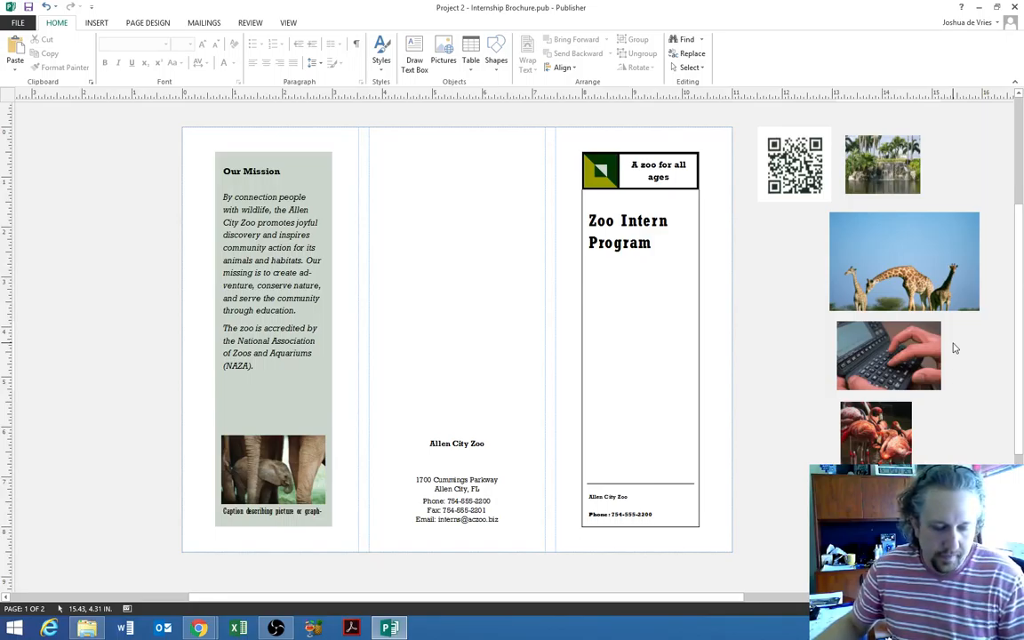
- Apply the waterfall picture as a Fill for the page background
left_click(905, 161)
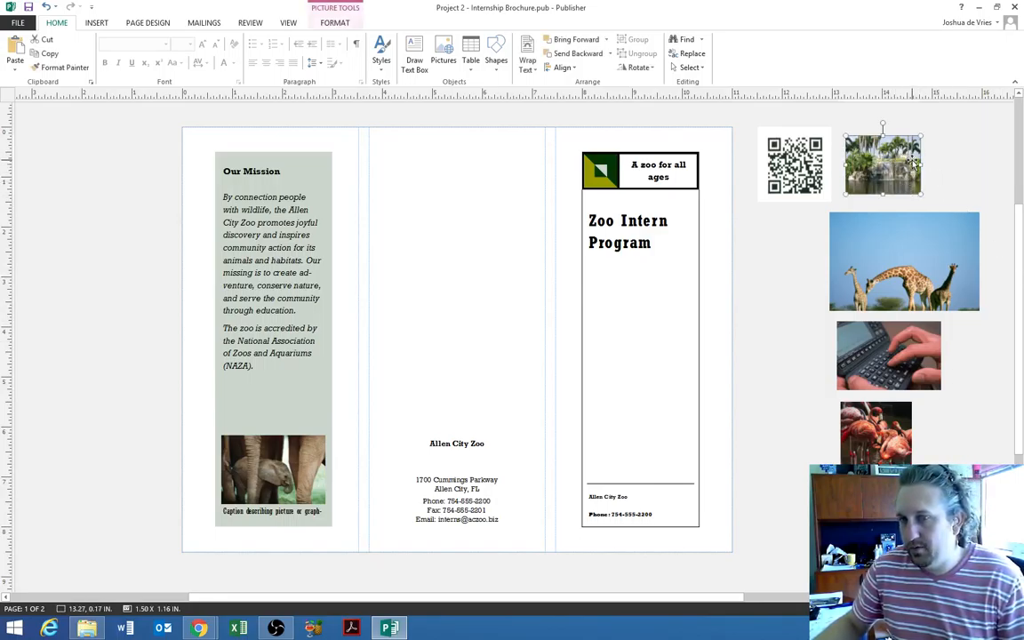
right_click(916, 163)
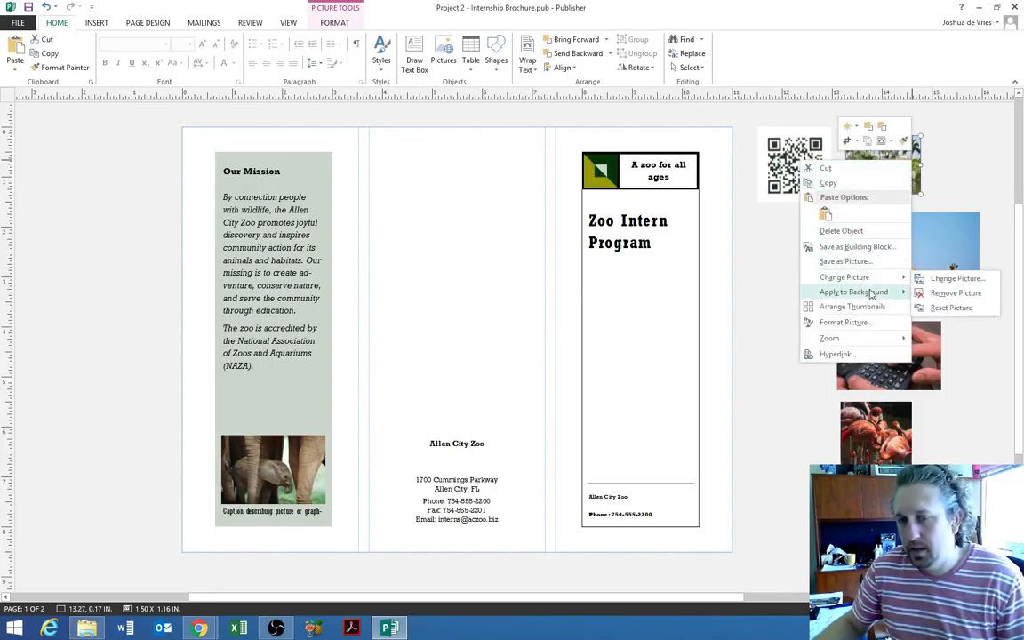
mouse_move(868, 297)
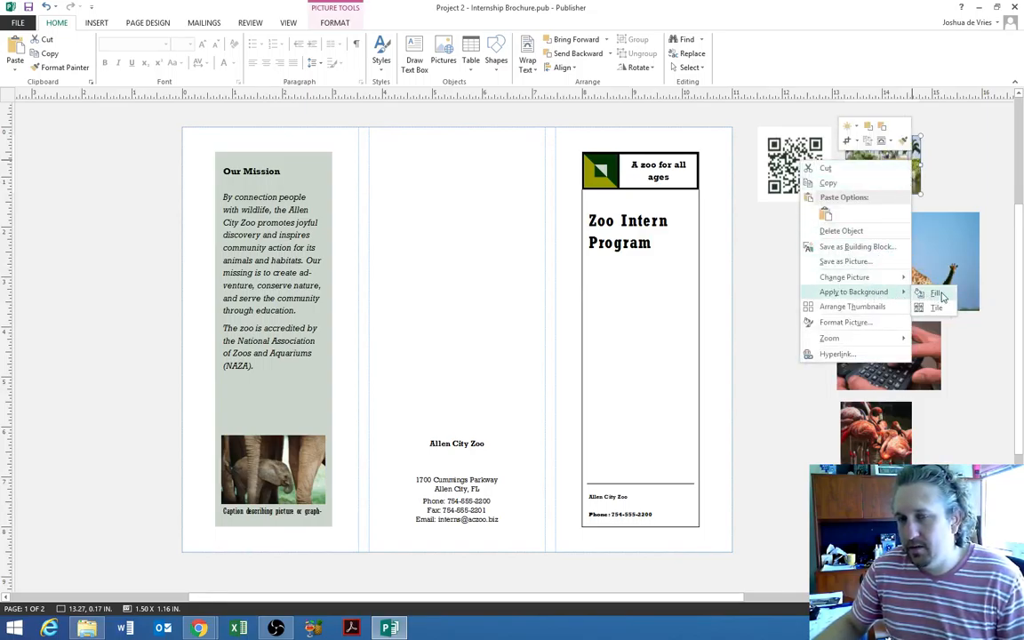
left_click(936, 293)
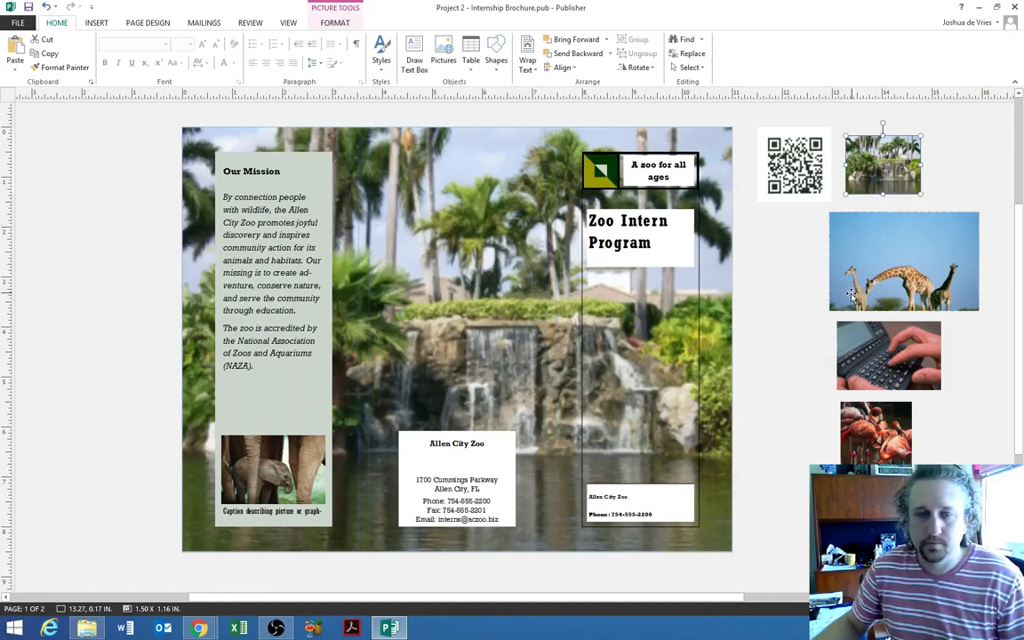
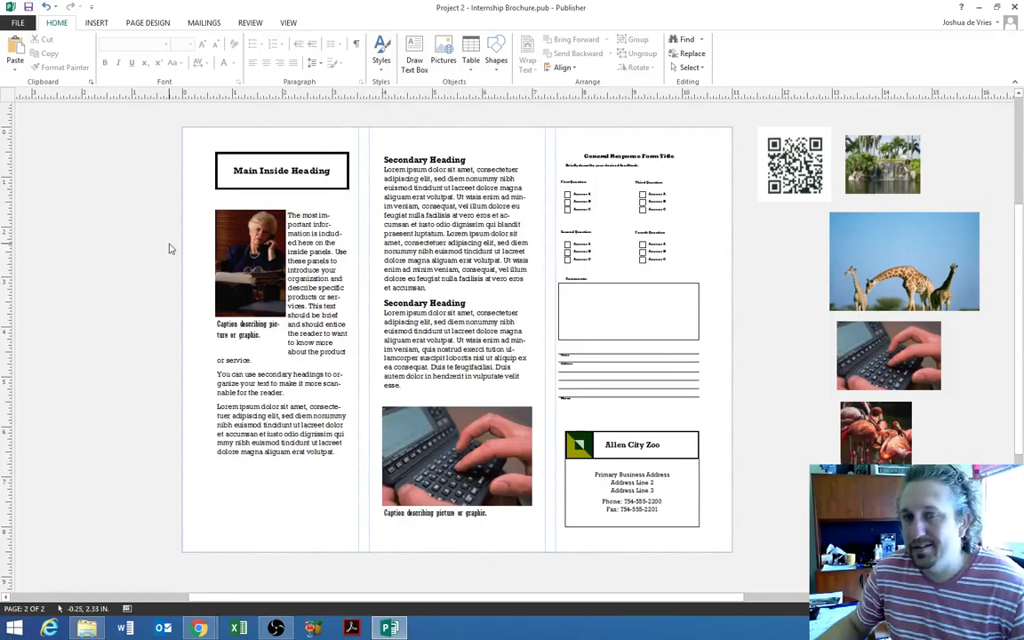
- Replace the first panel's 'Main Inside Heading' placeholder with 'Internships'
scroll(361, 271, "up", 1)
scroll(362, 272, "down", 1)
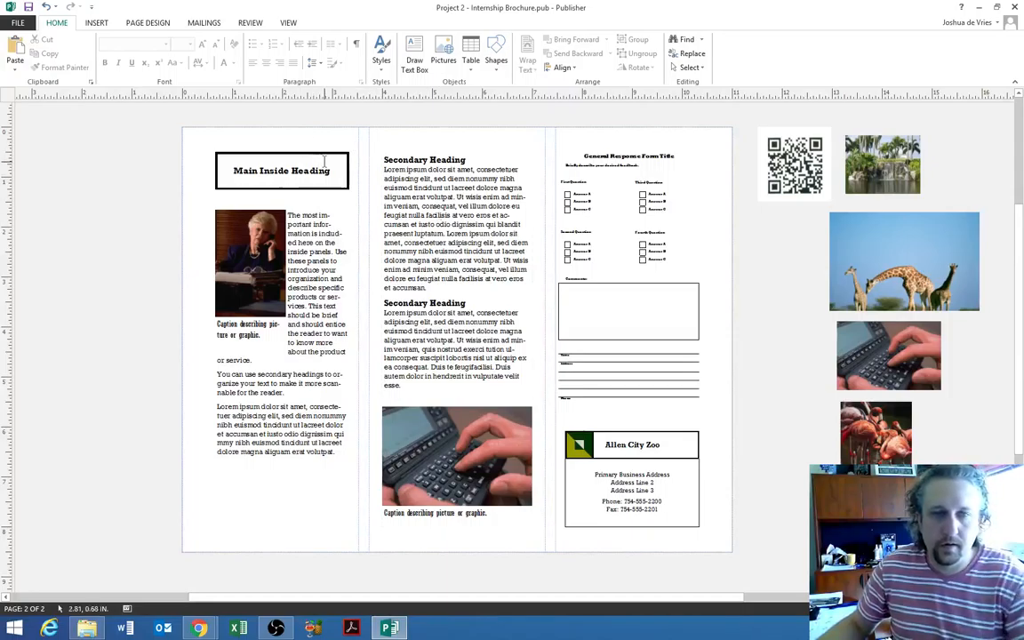
left_click_drag(336, 171, 231, 168)
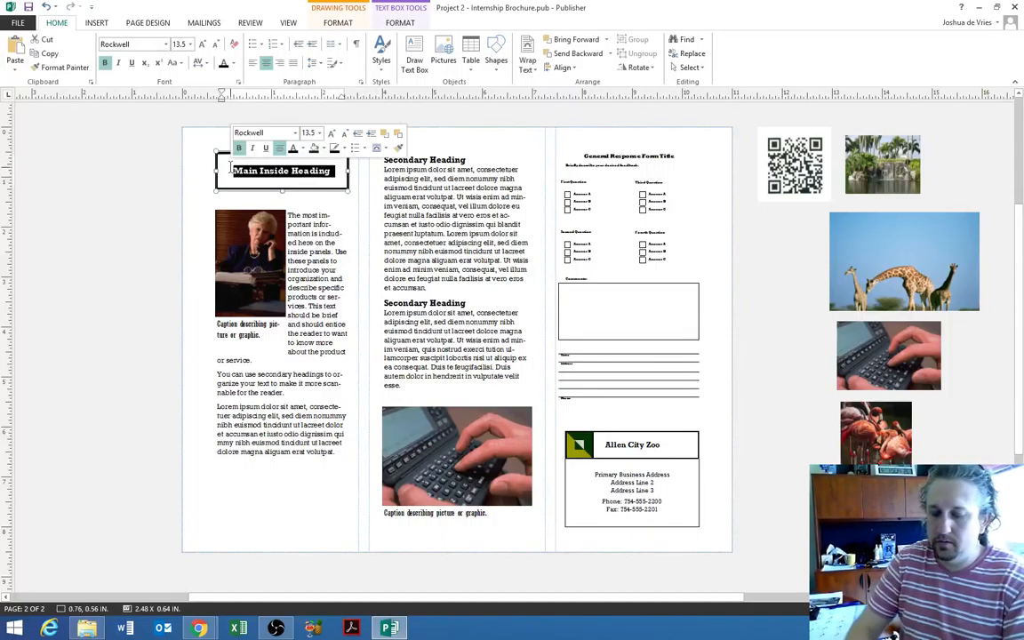
type("Internships")
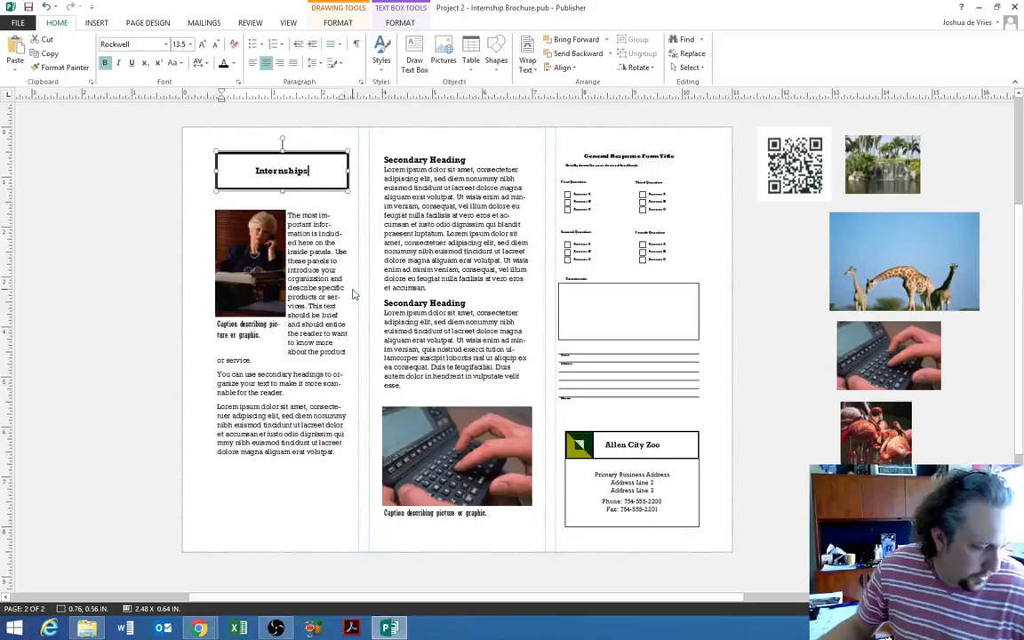
- Replace the first panel's placeholder body text with an introduction to internships at Allen City Zoo
left_click(287, 215)
key("ctrl+a")
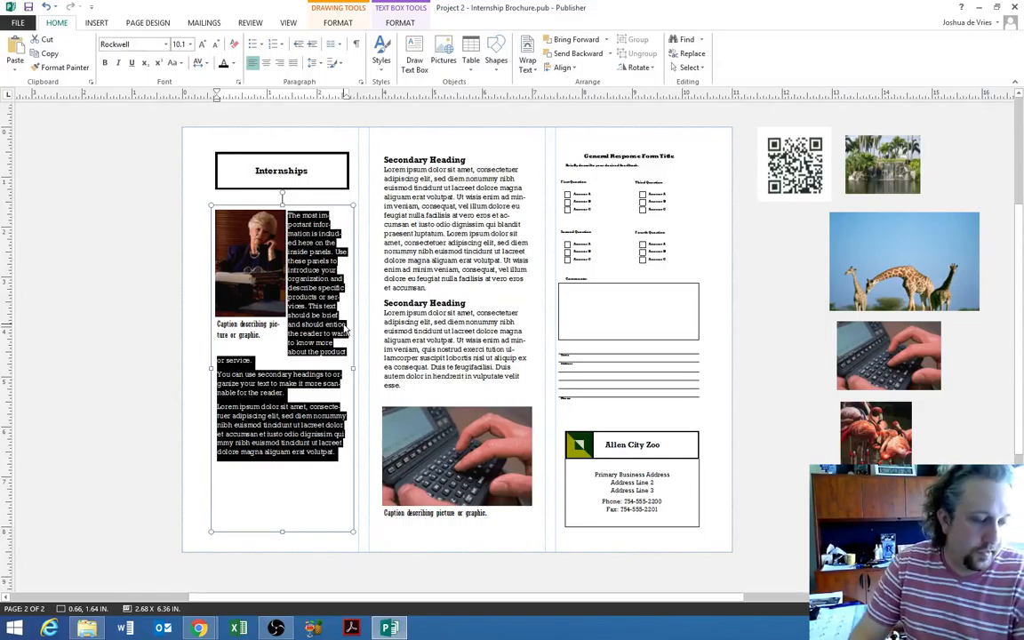
key("Delete")
type("Interns")
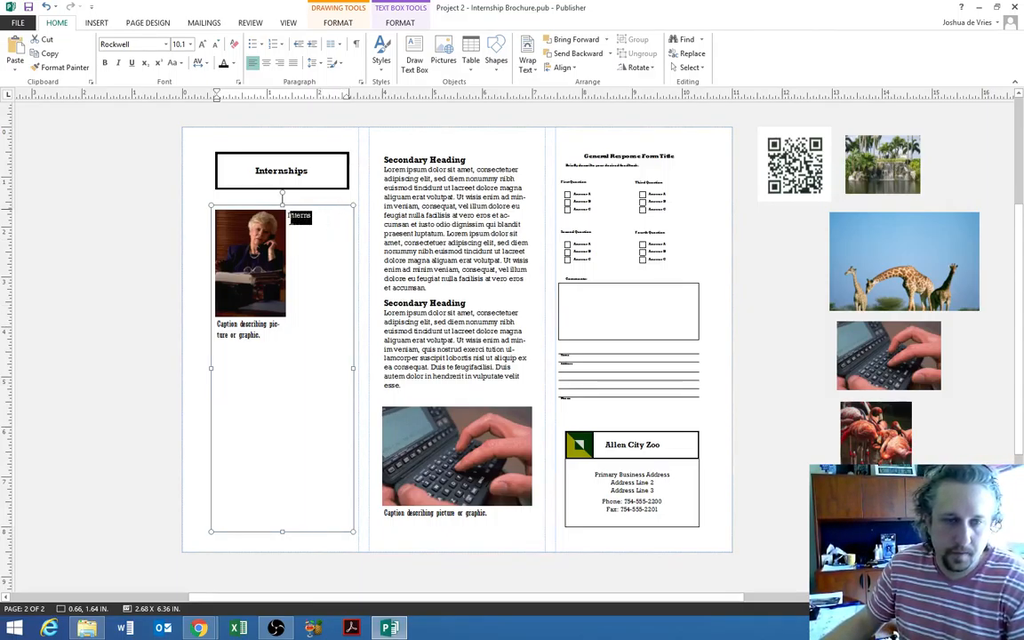
left_click_drag(315, 218, 289, 218)
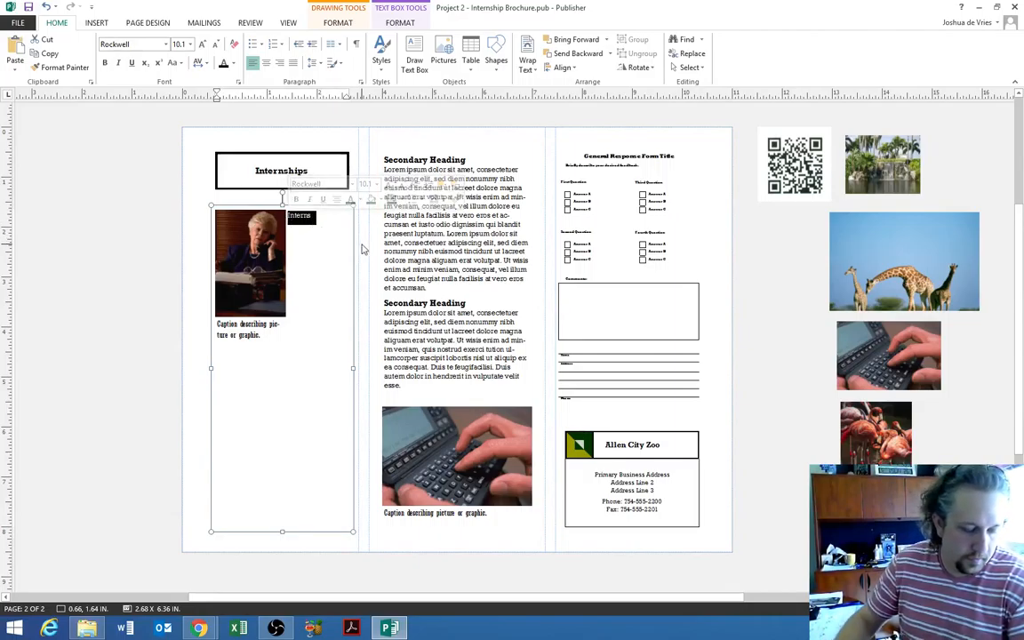
type("Our interns")
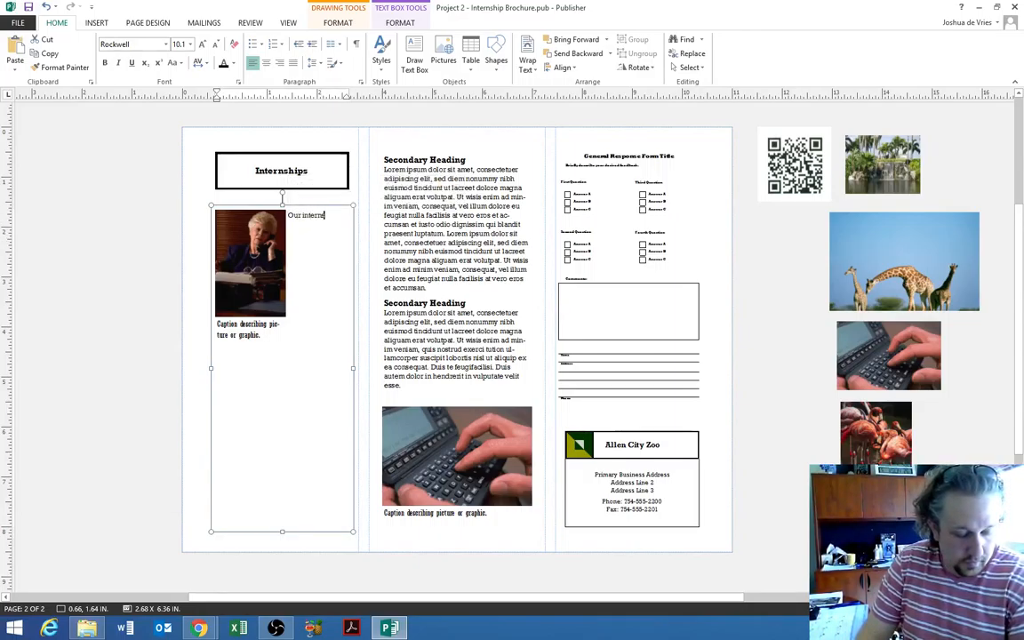
type("hip experience")
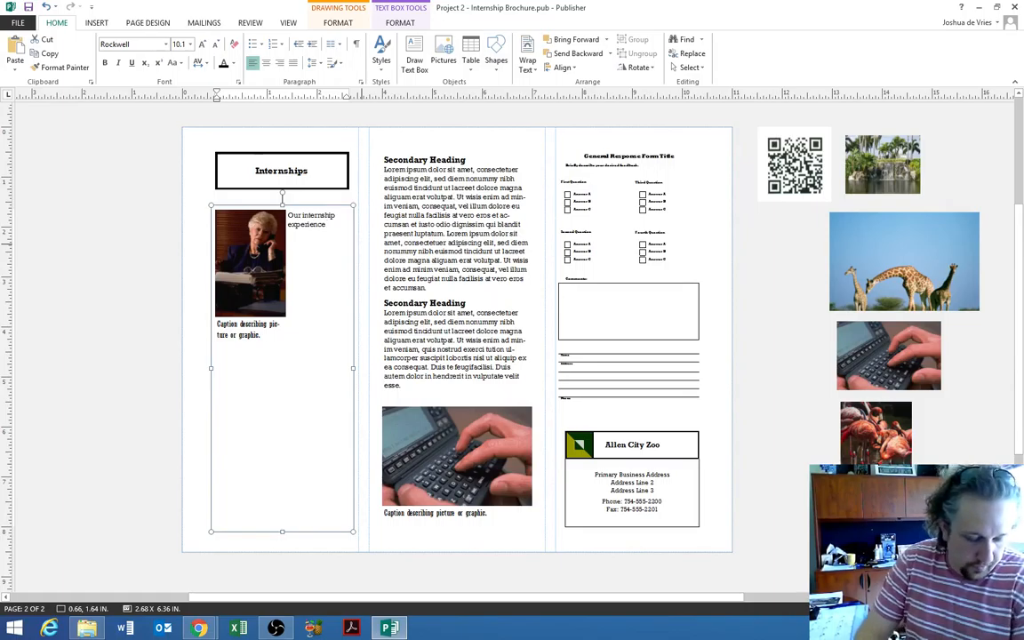
type(" is an exciting")
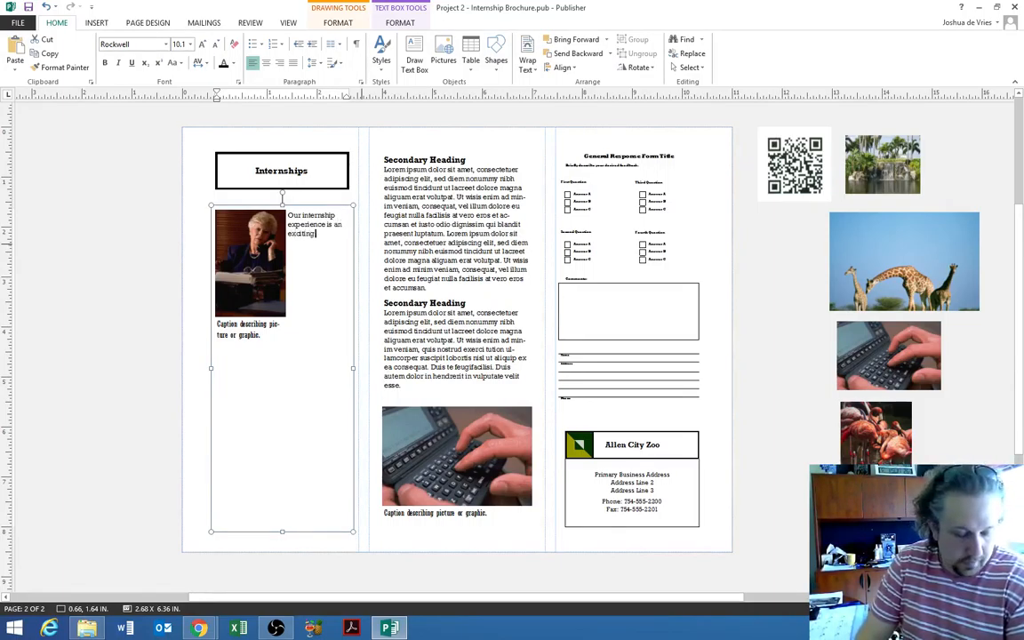
type(" and educational")
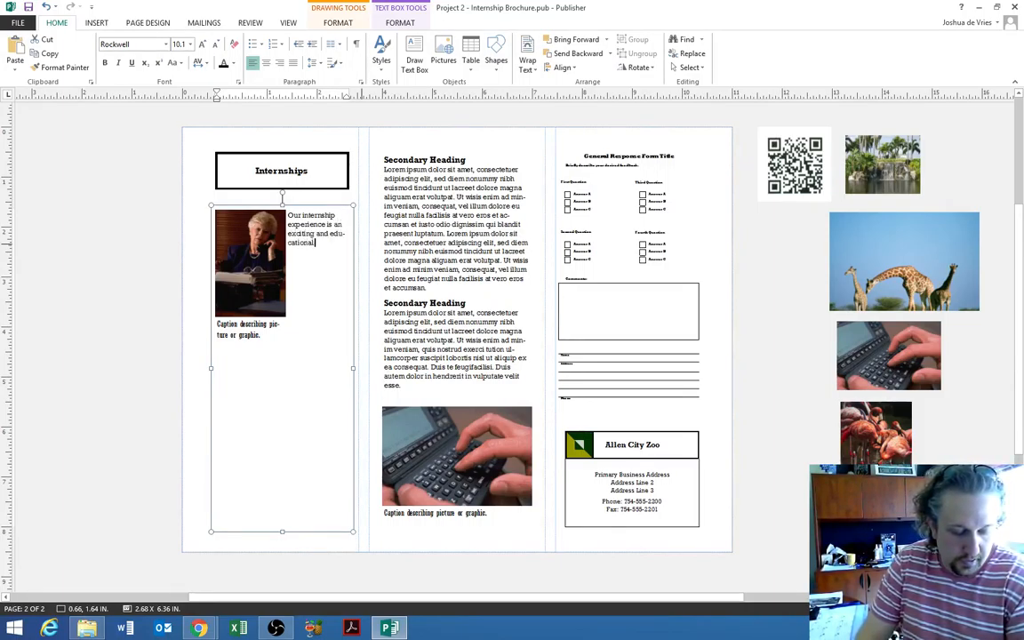
type(" opportunity for studne")
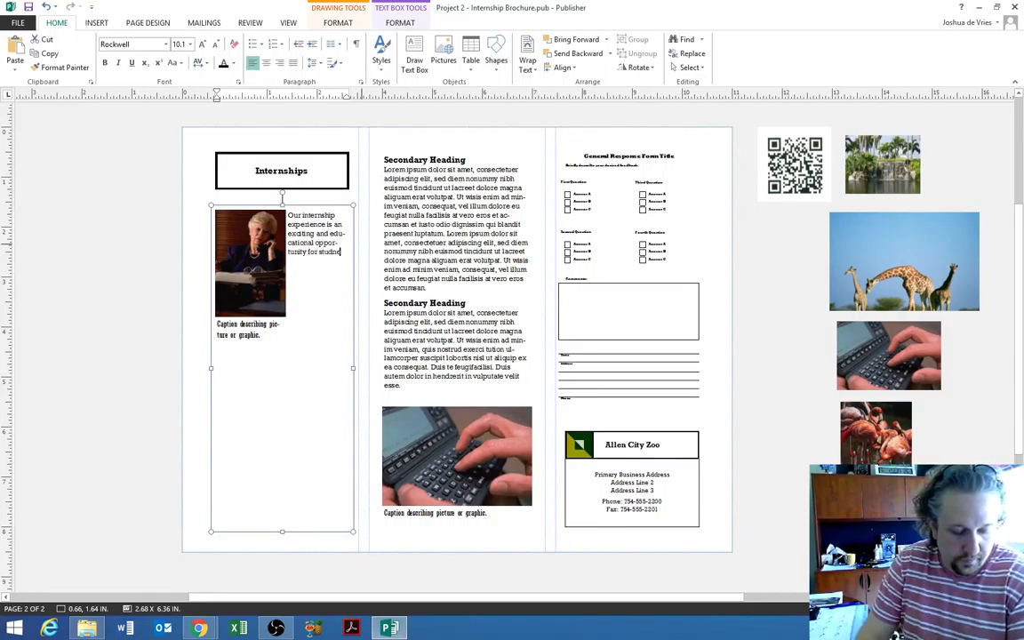
type("s to participate")
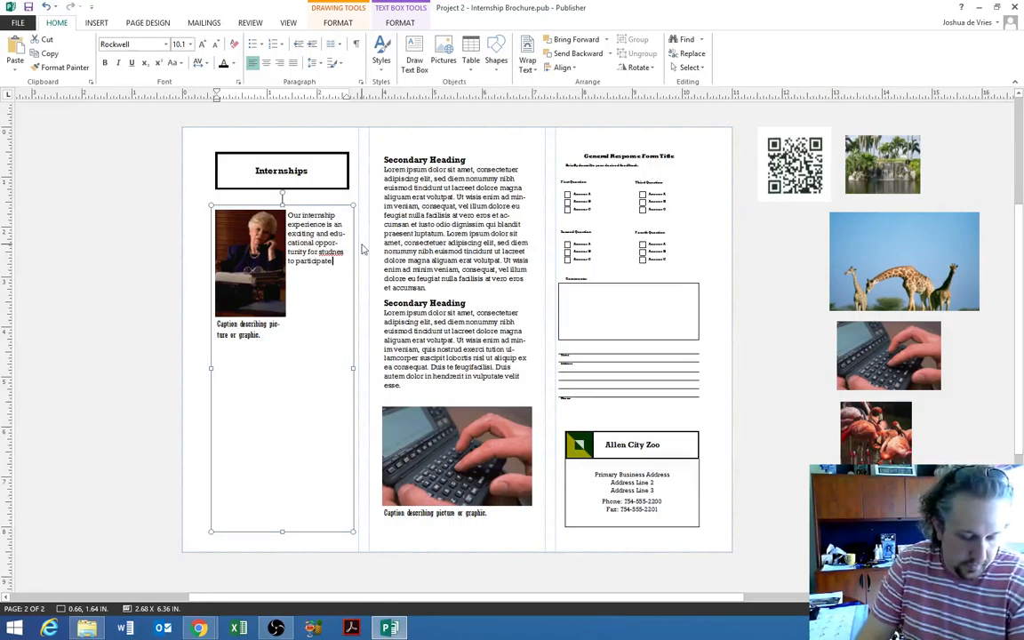
type(" in vais")
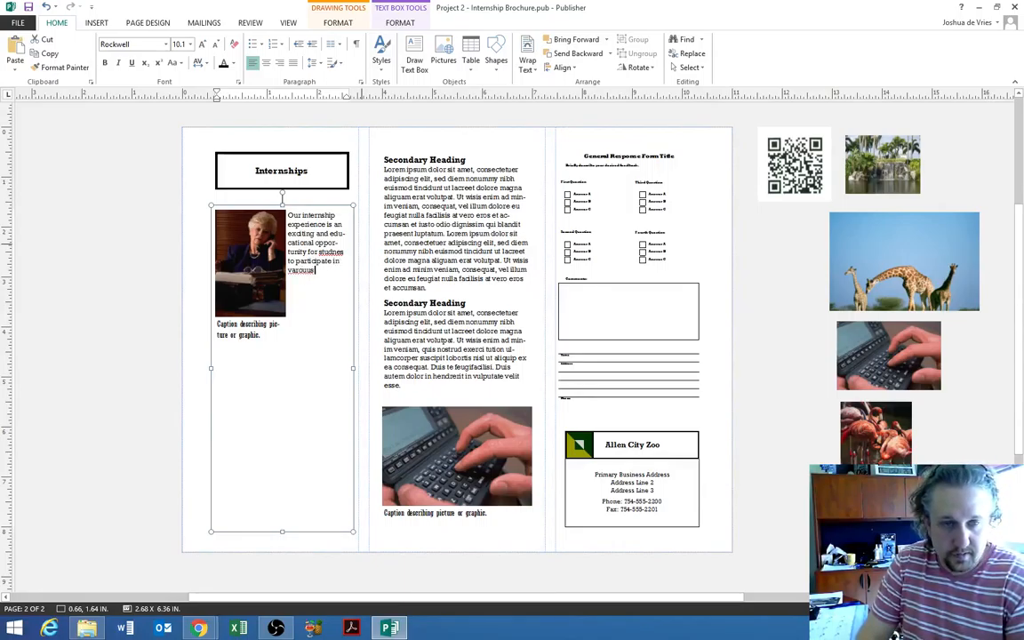
key("BackSpace")
key("BackSpace")
key("BackSpace")
key("BackSpace")
type("ious departments")
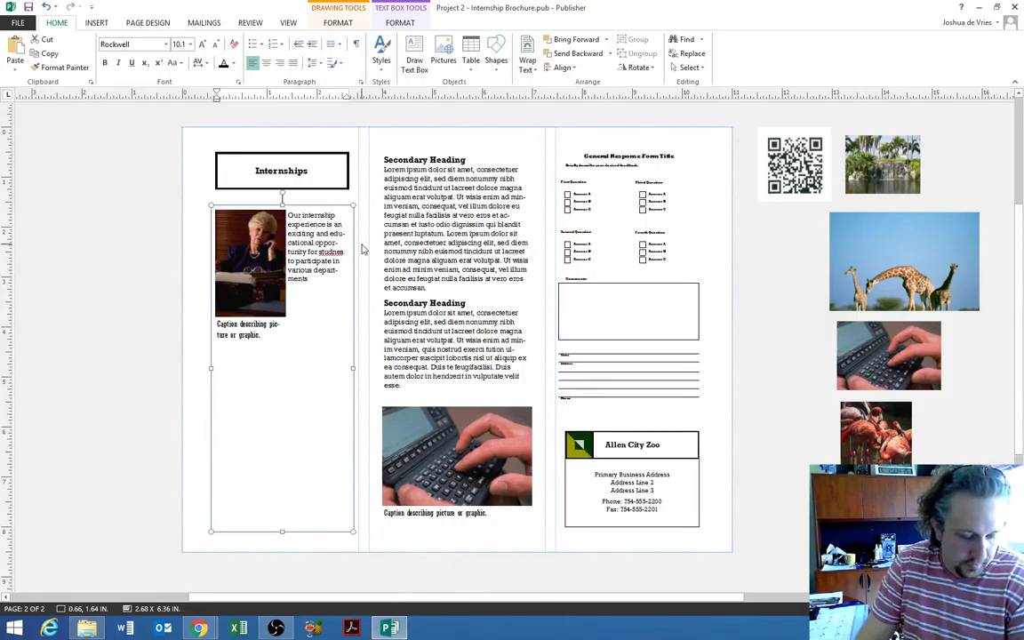
type(" at Allen")
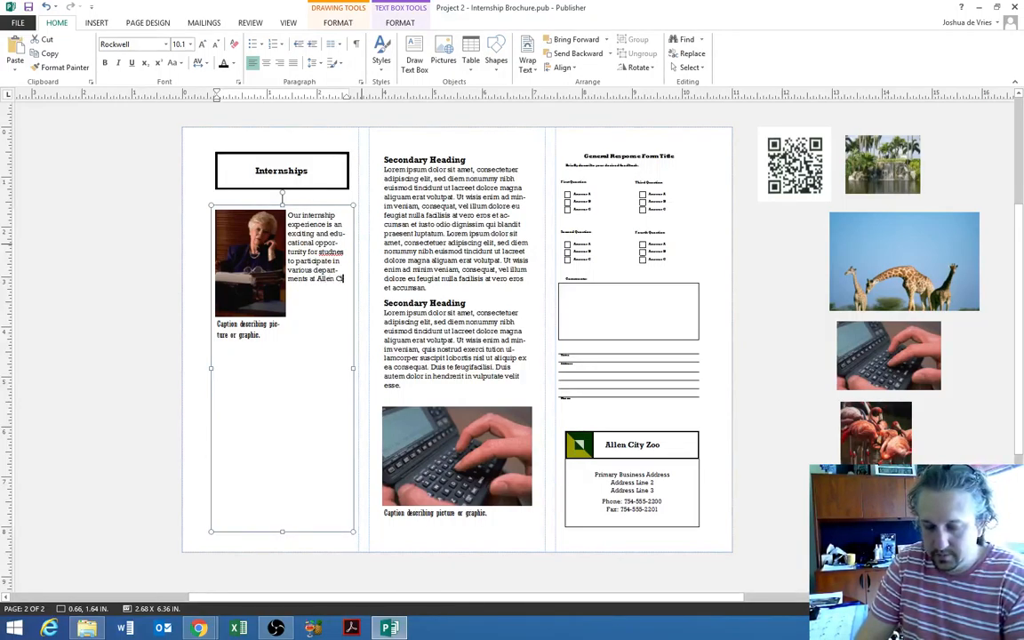
type(" City Zoo. Our in")
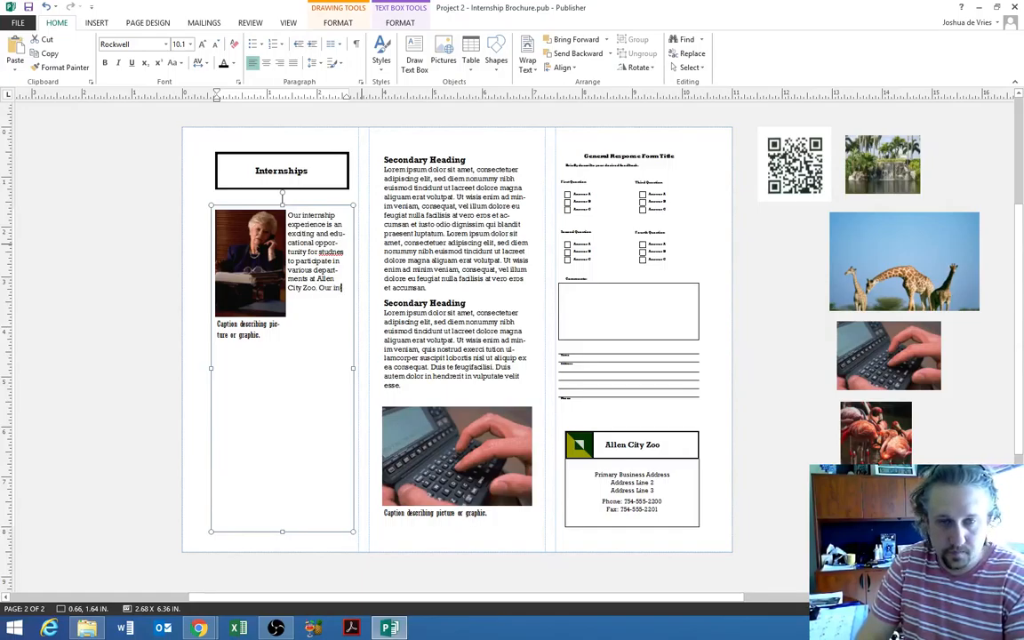
type("terns ach")
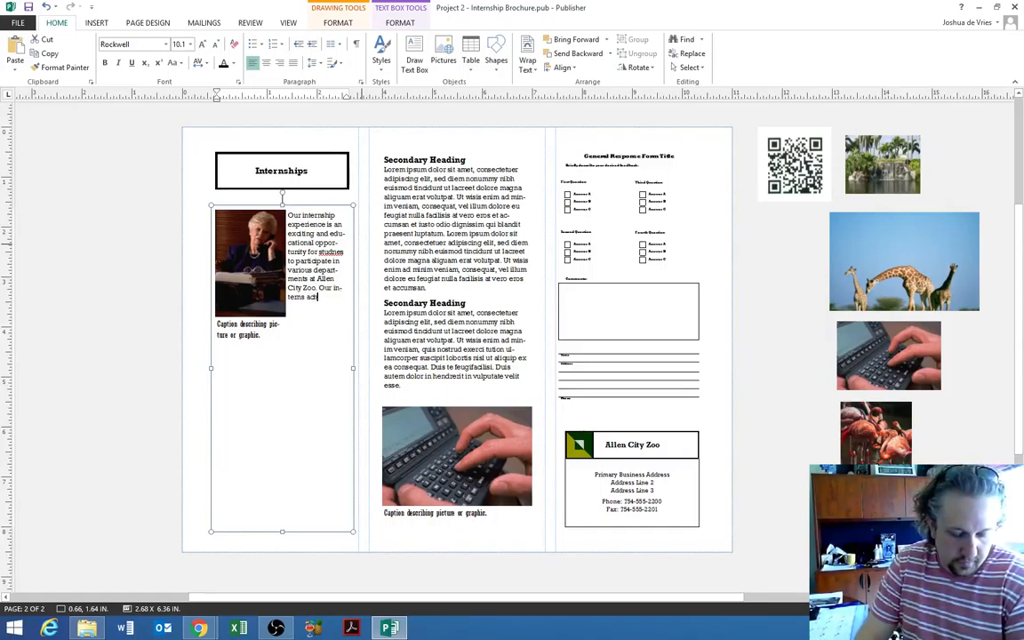
type("ieve learning goals ass")
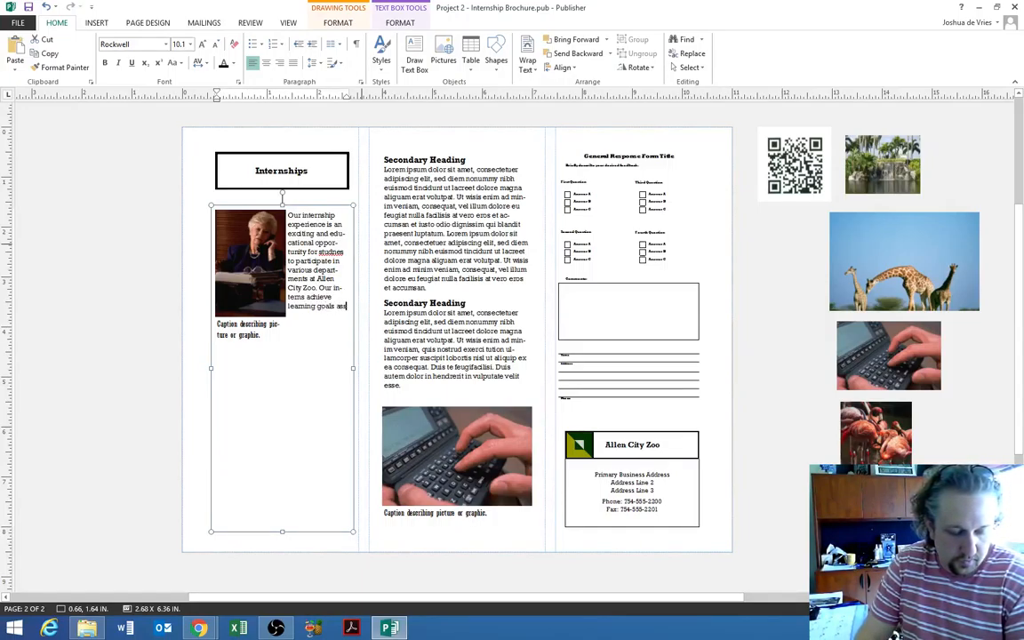
type("ociated with their field of study")
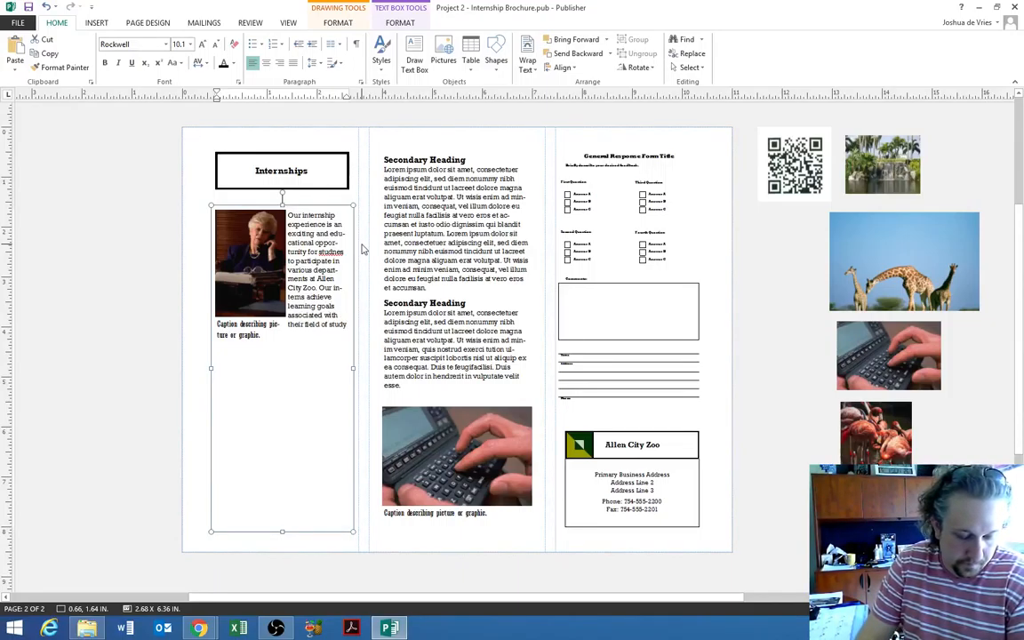
type(".")
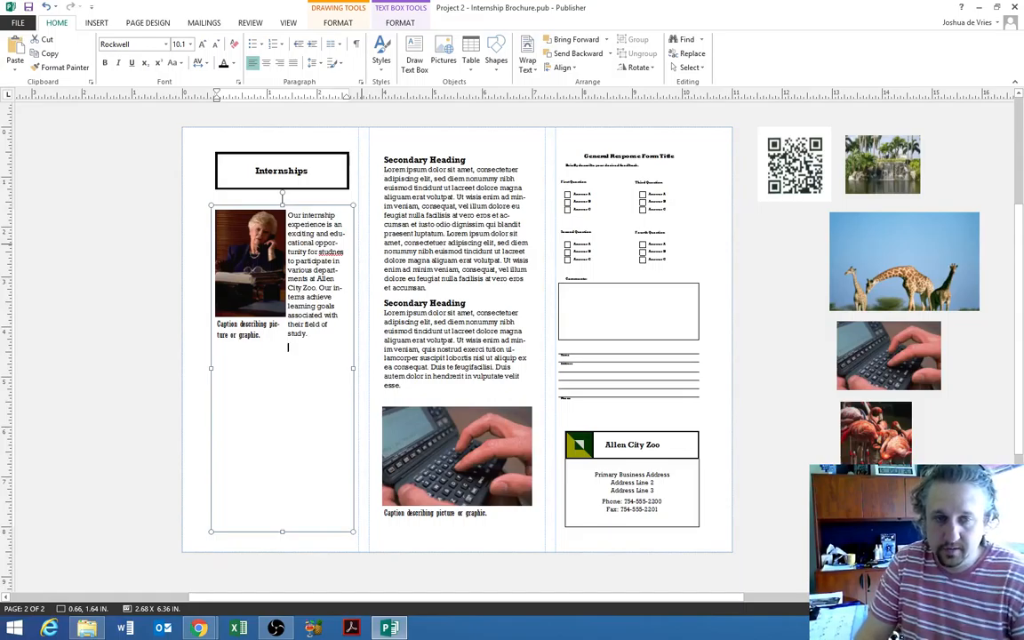
- Correct 'students' and extend the intro with manager monitoring, a learning agenda and 'Internships last 12 weeks.'
right_click(334, 253)
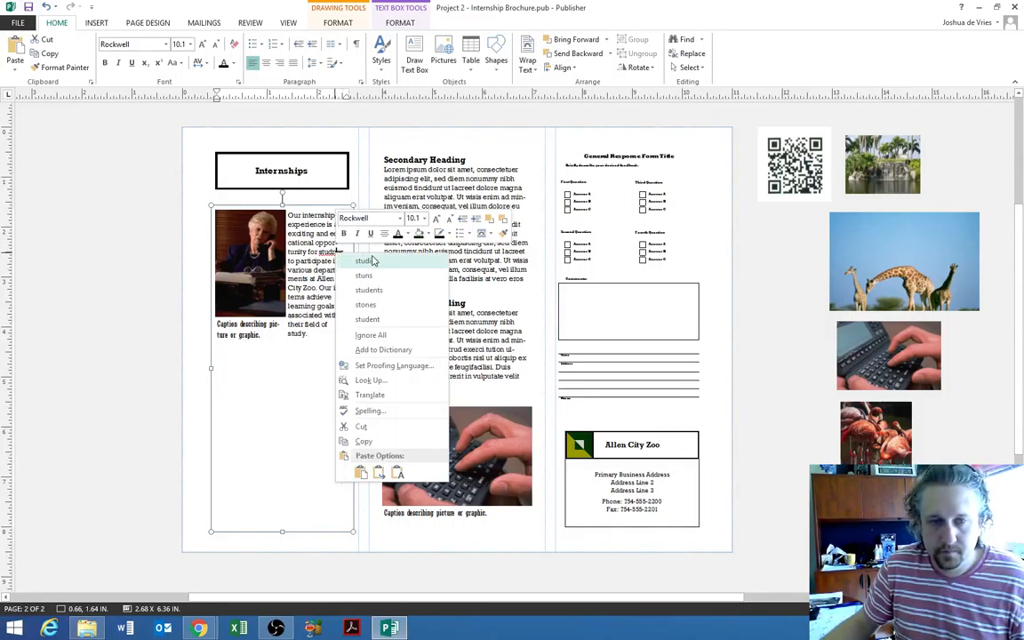
left_click(404, 291)
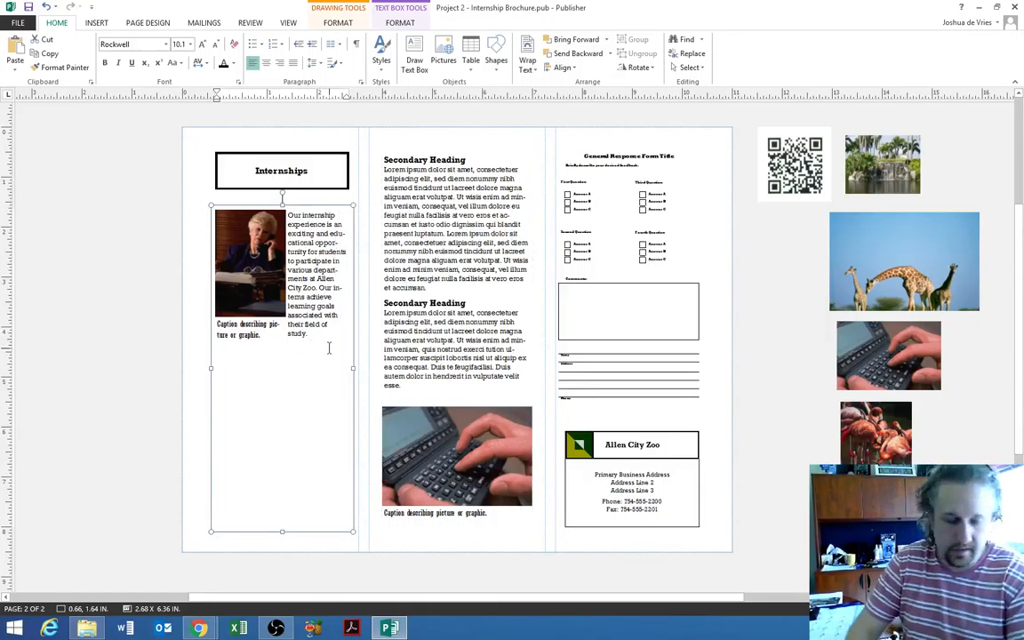
type("Interns")
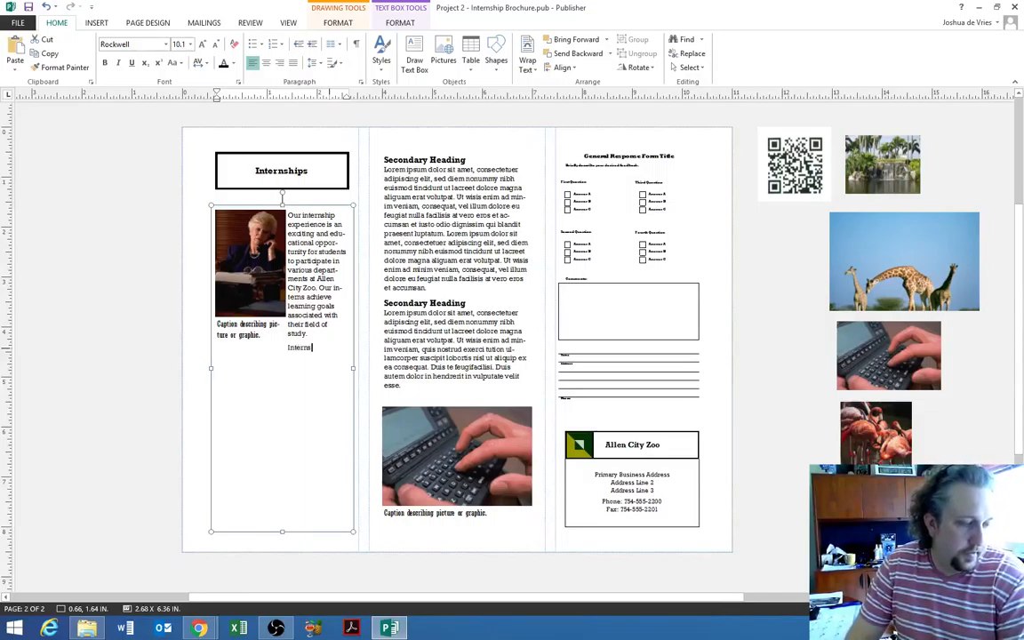
type(" are monitored aarefu")
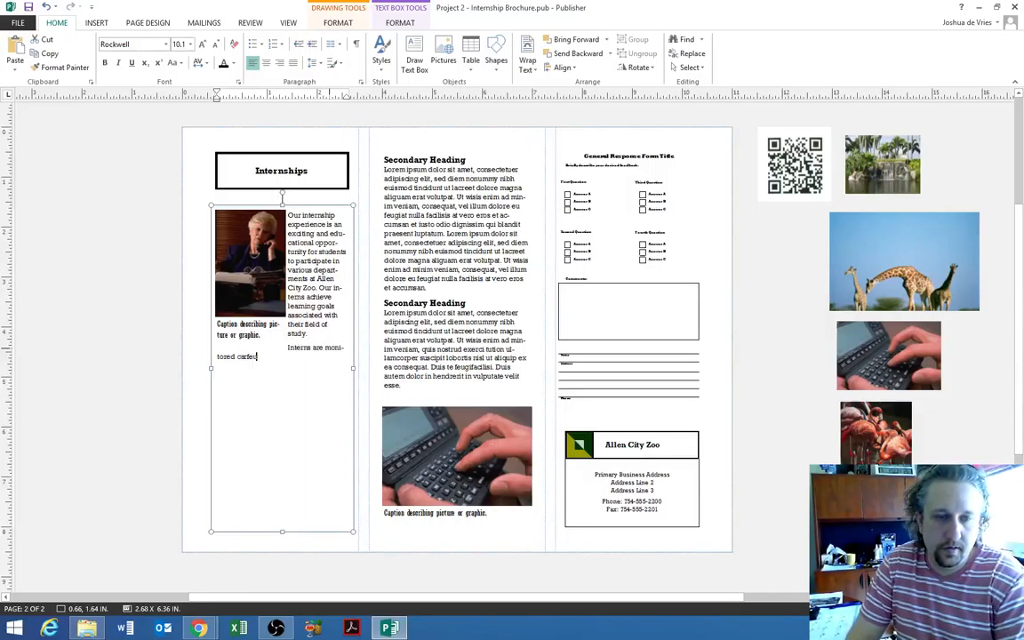
type("lly by their managers to e")
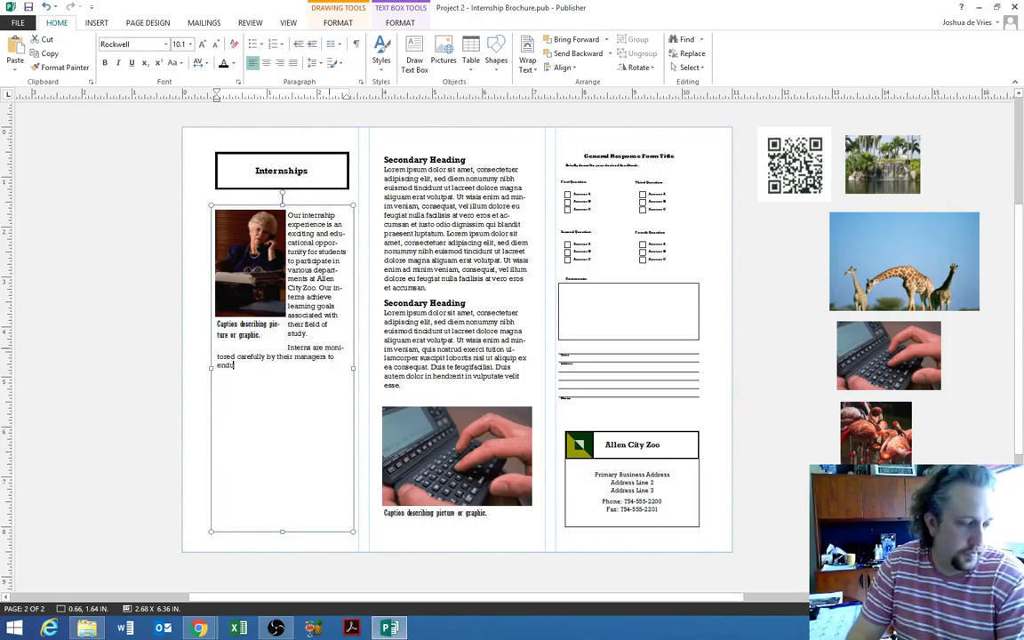
type("nsure")
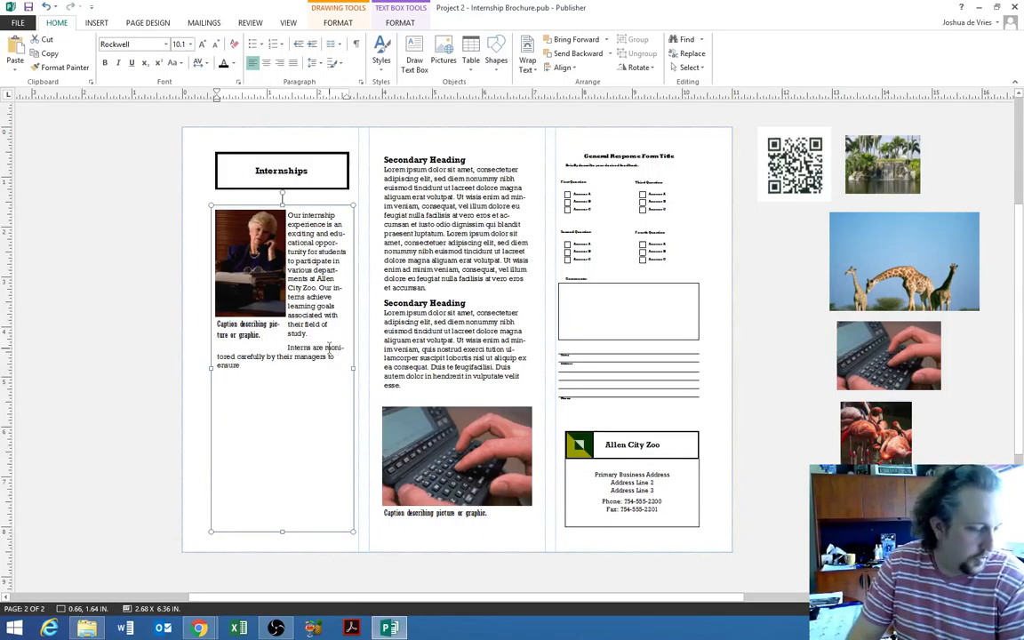
type(" that they have a")
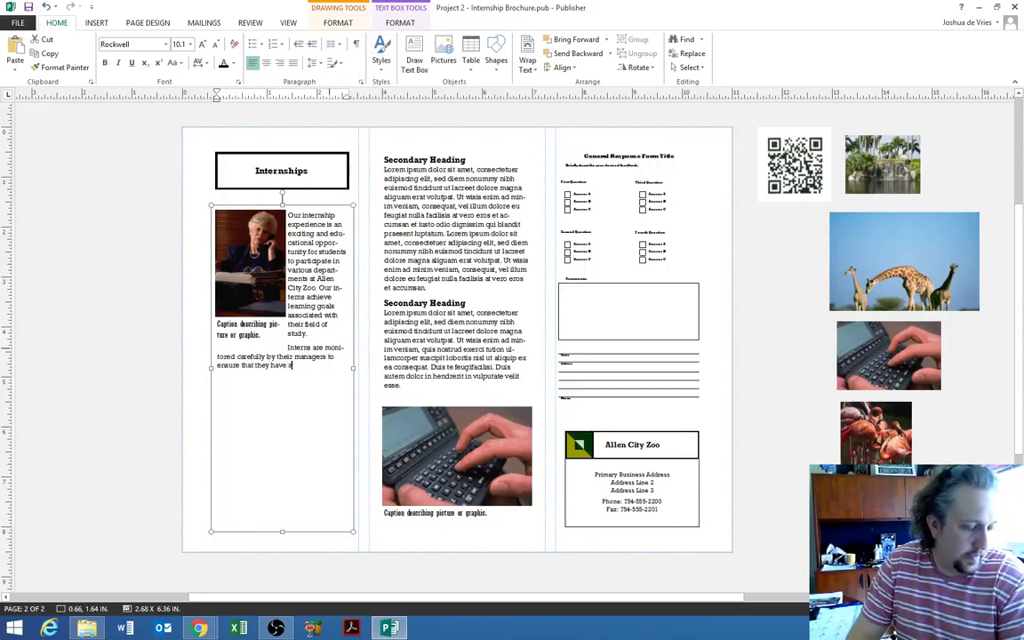
type("ctive oppor")
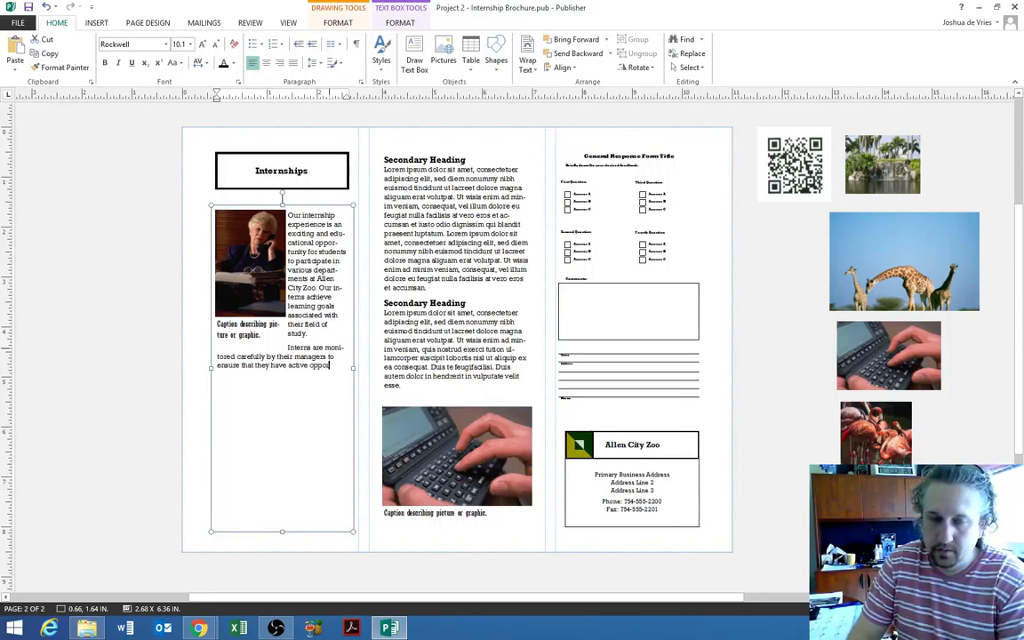
type("tunities")
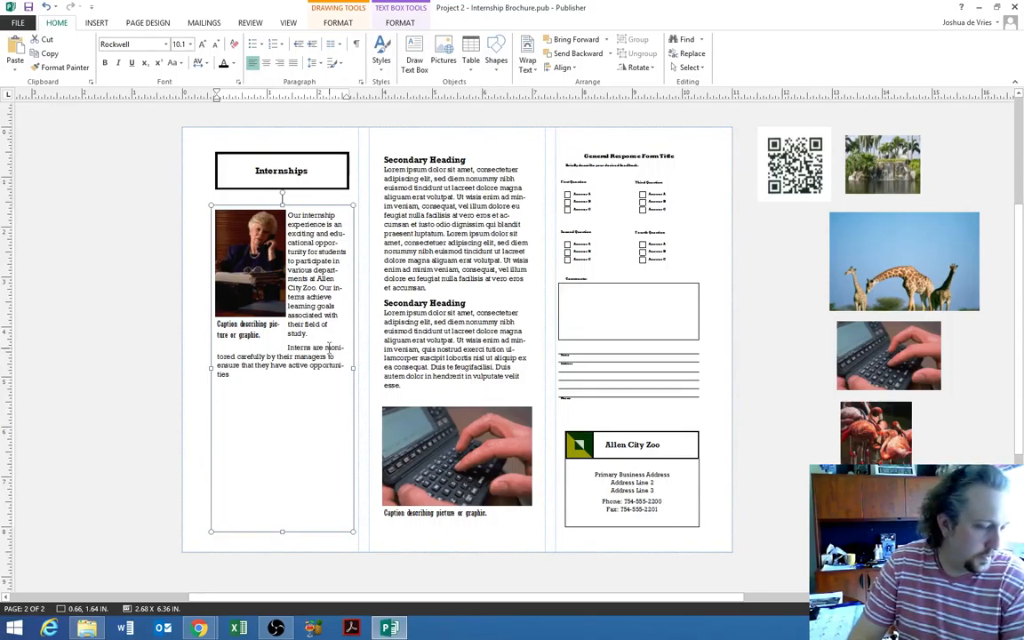
type(" to partic")
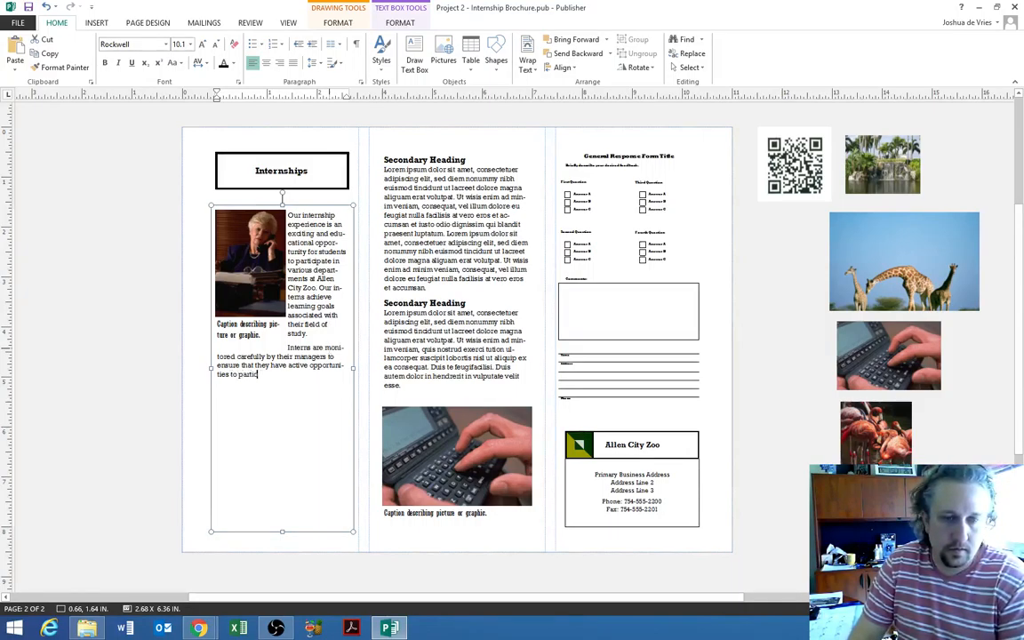
type("ipate")
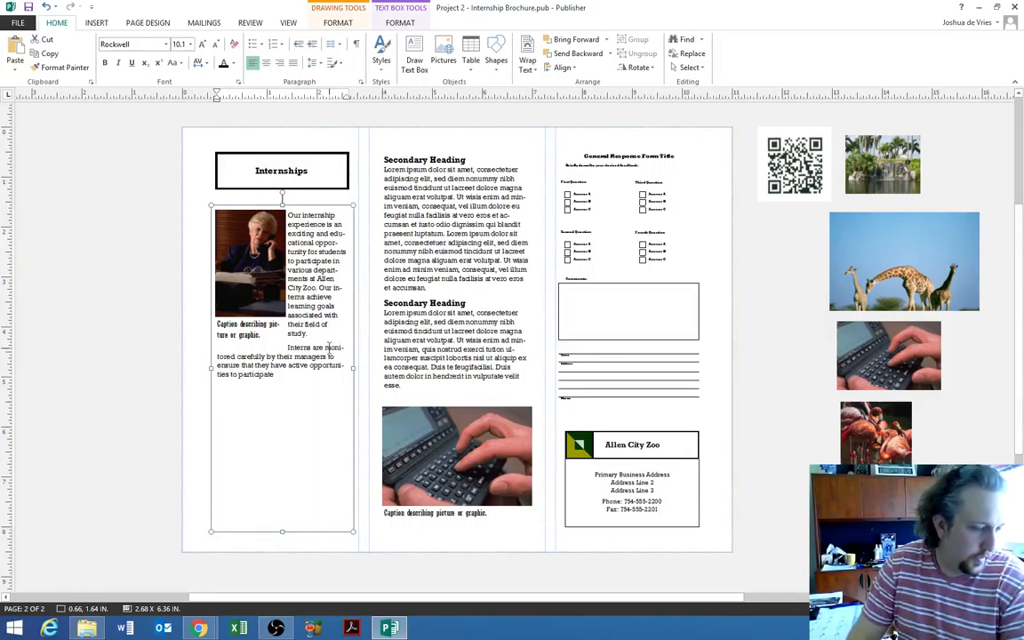
type(" in a wide variet")
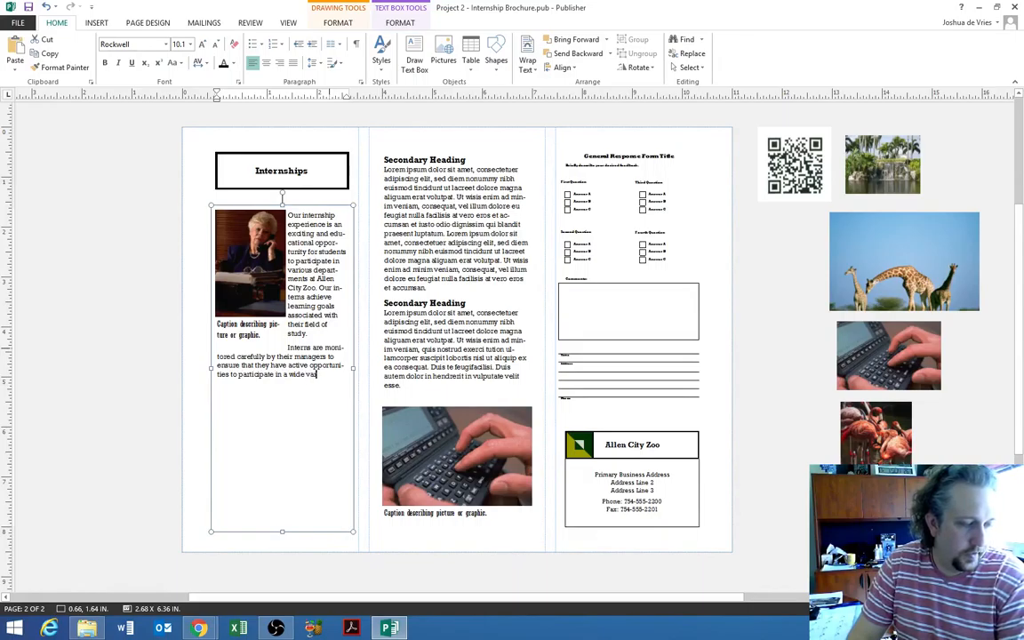
type("y of learning e")
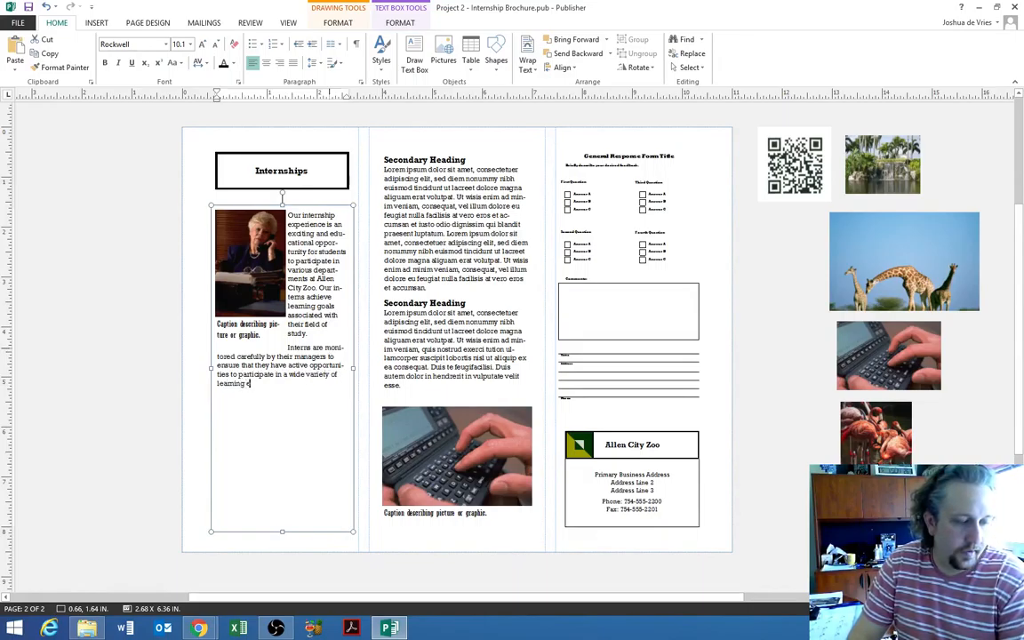
type("xperiences.")
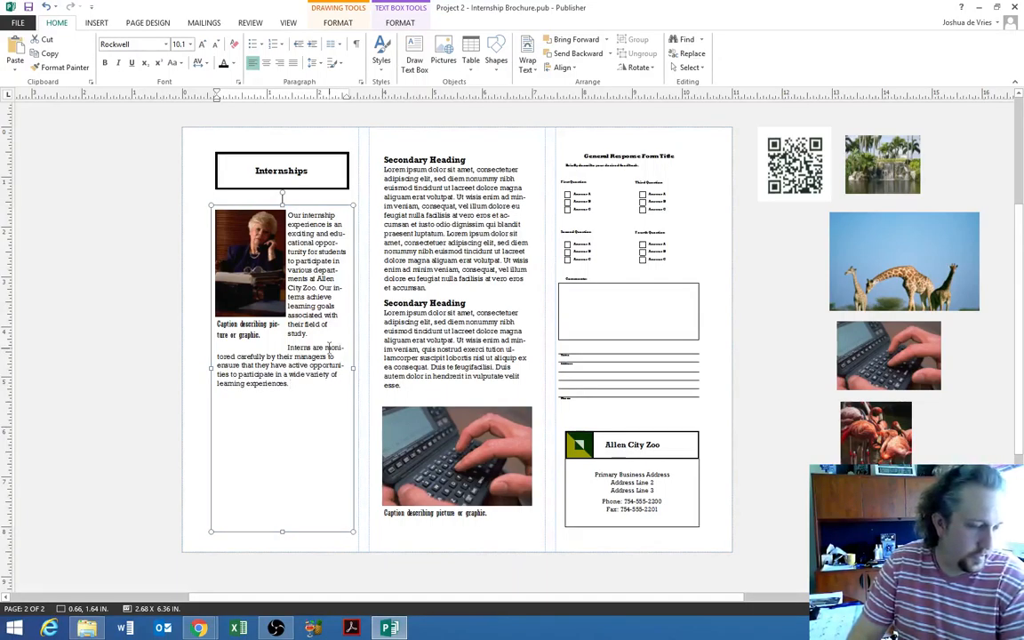
type(" The zoo")
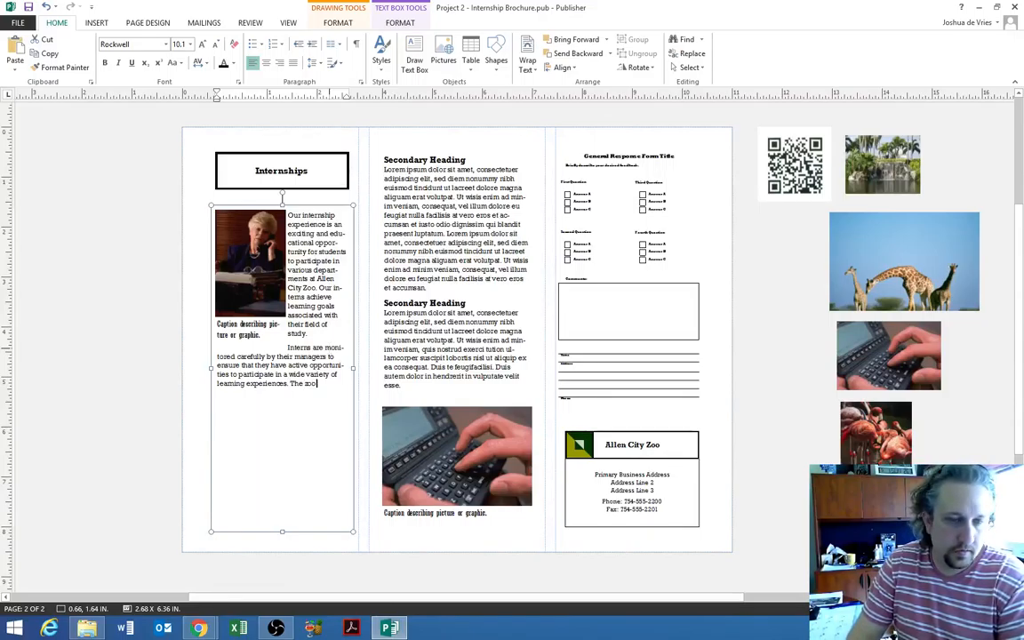
type(" work")
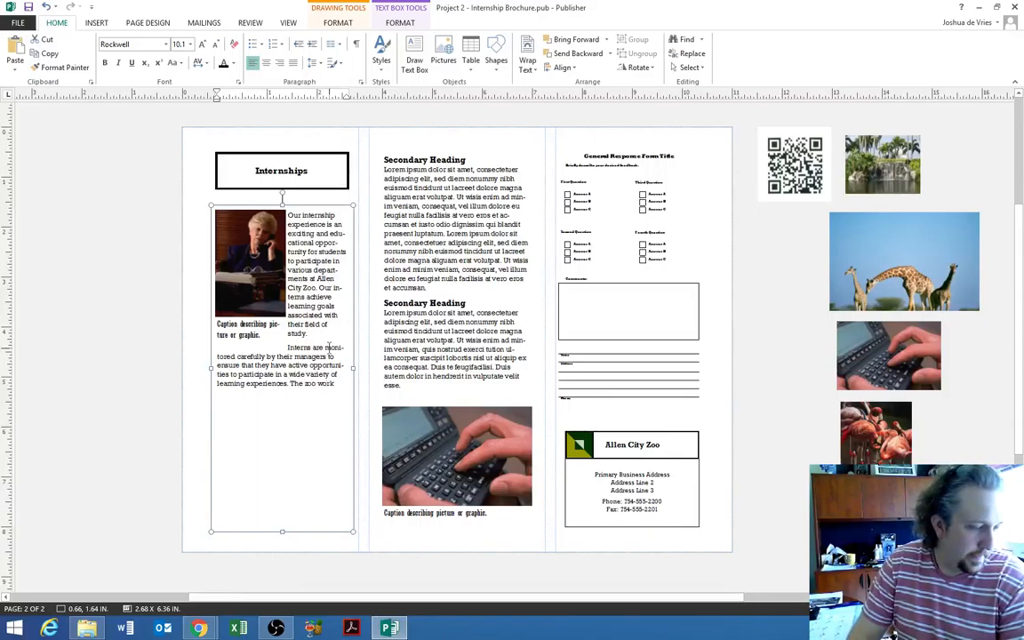
type("s to")
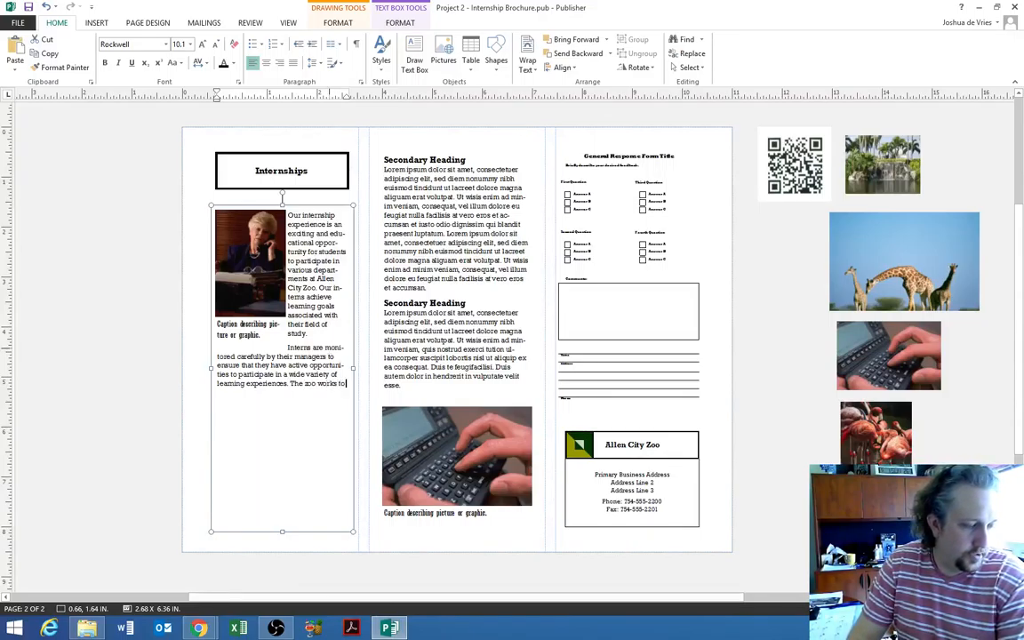
type(" meet the academic c")
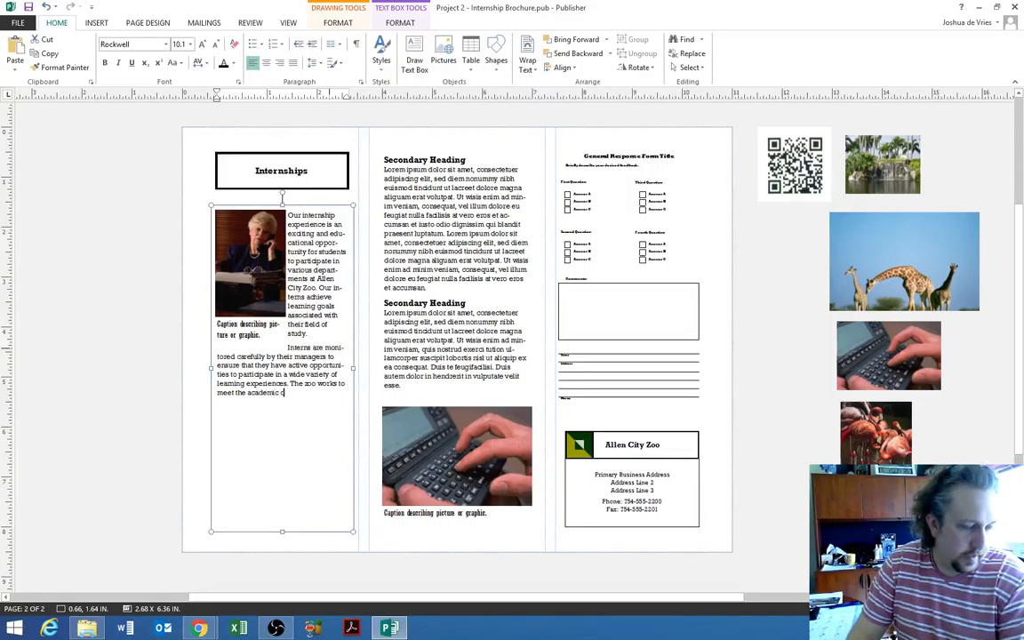
type("redit requirements")
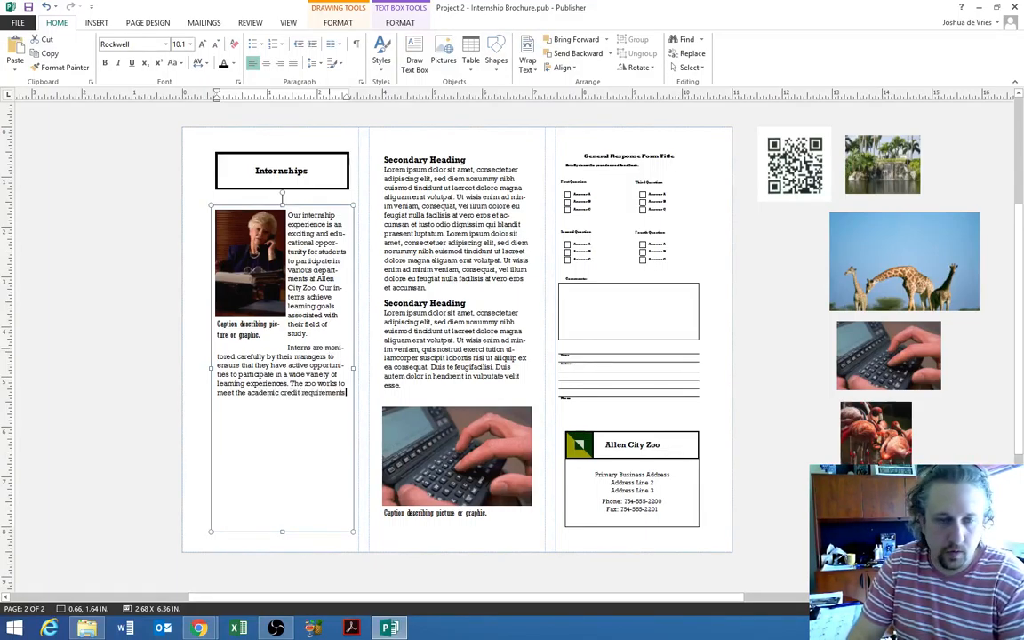
type(" of the in")
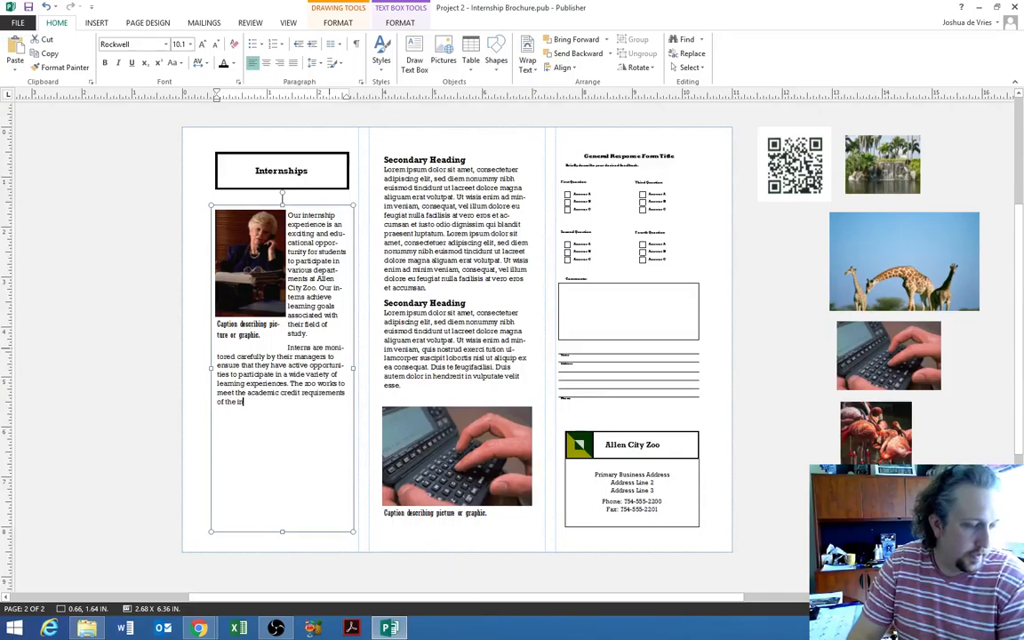
type("tern's educational")
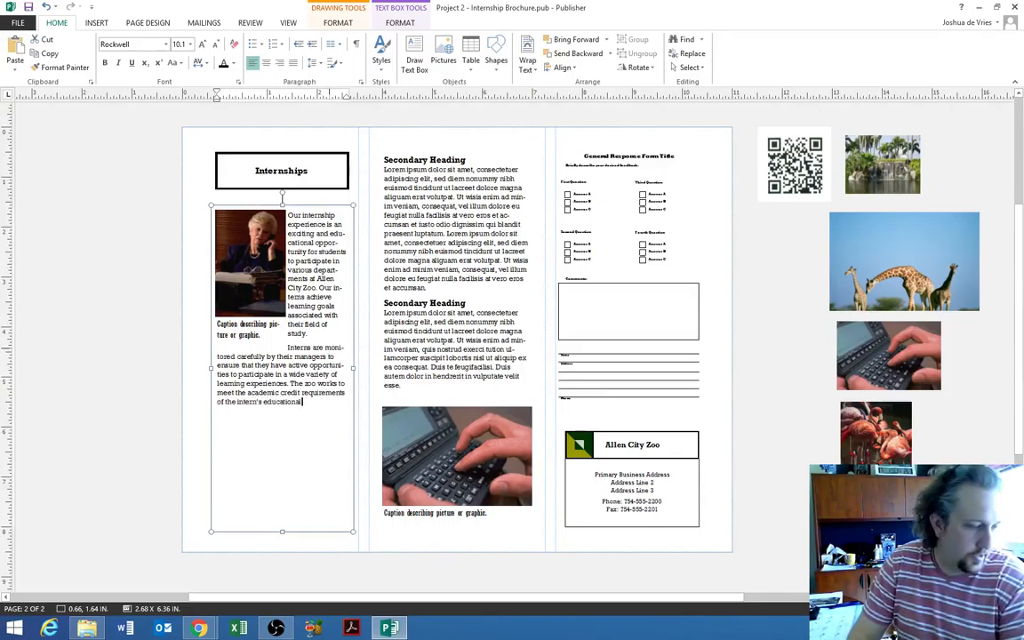
type(" inst")
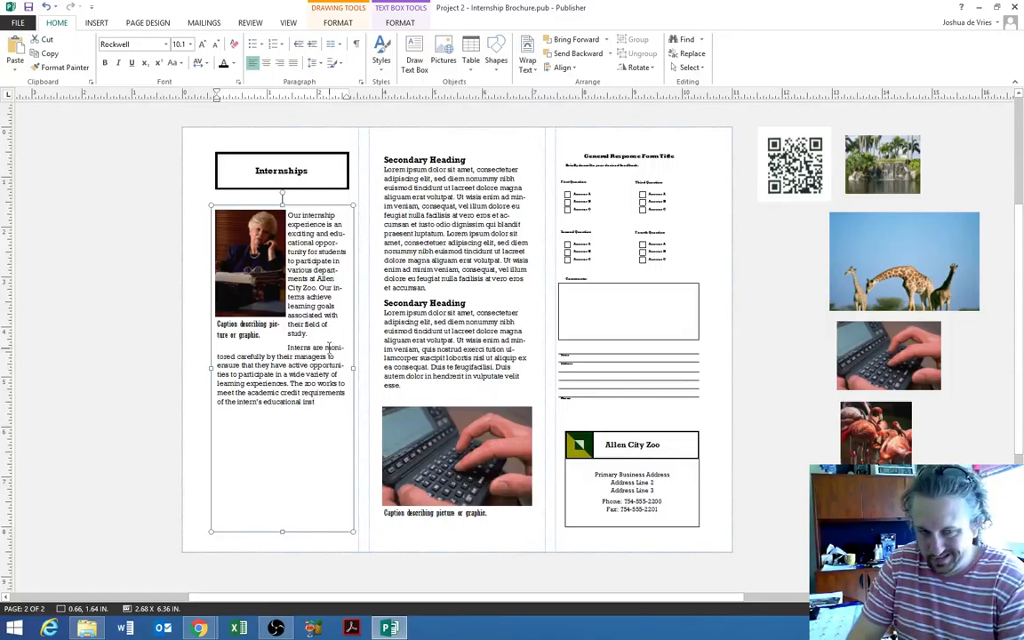
type("itution")
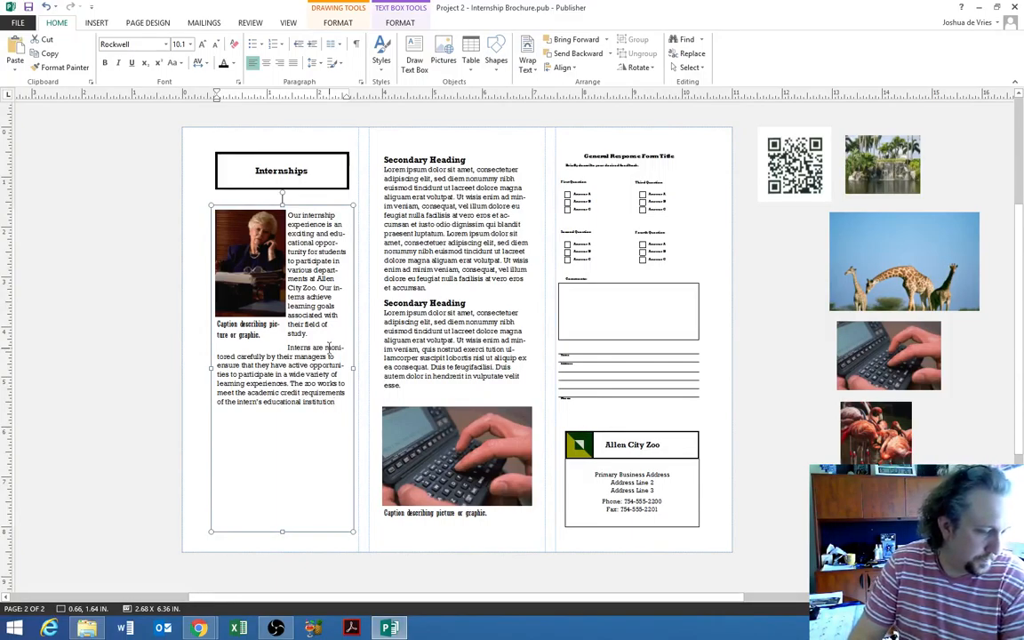
type(". The program")
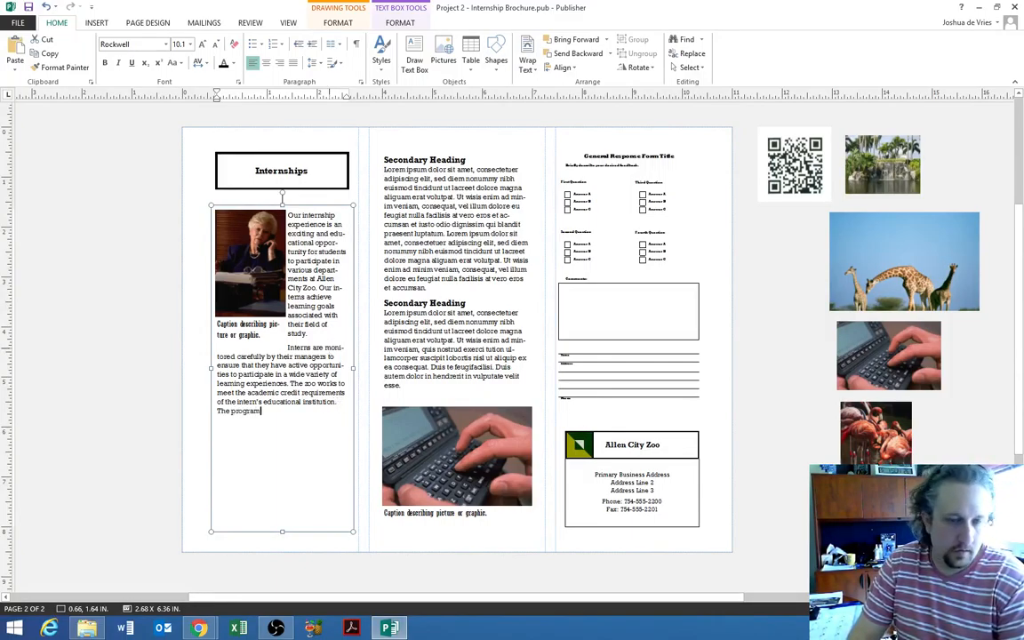
type(" featurews")
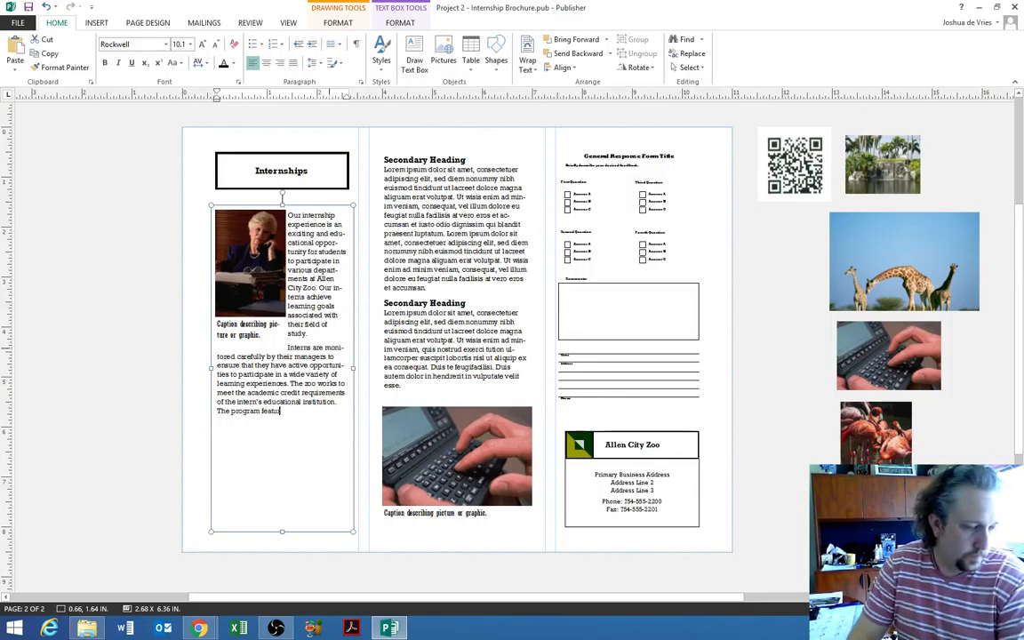
key("BackSpace")
key("BackSpace")
key("BackSpace")
key("BackSpace")
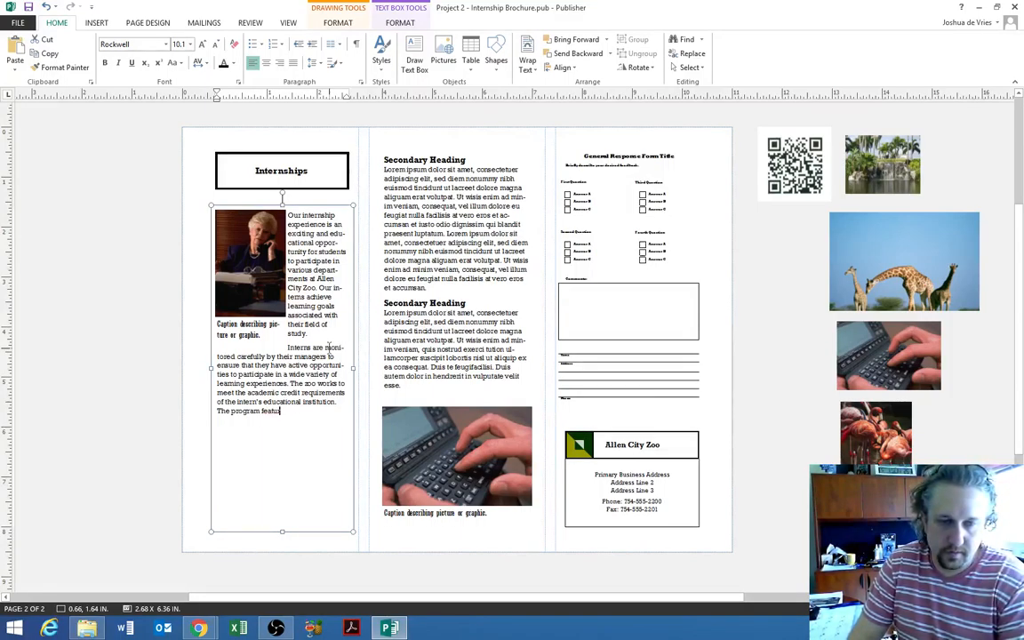
type("res a learning")
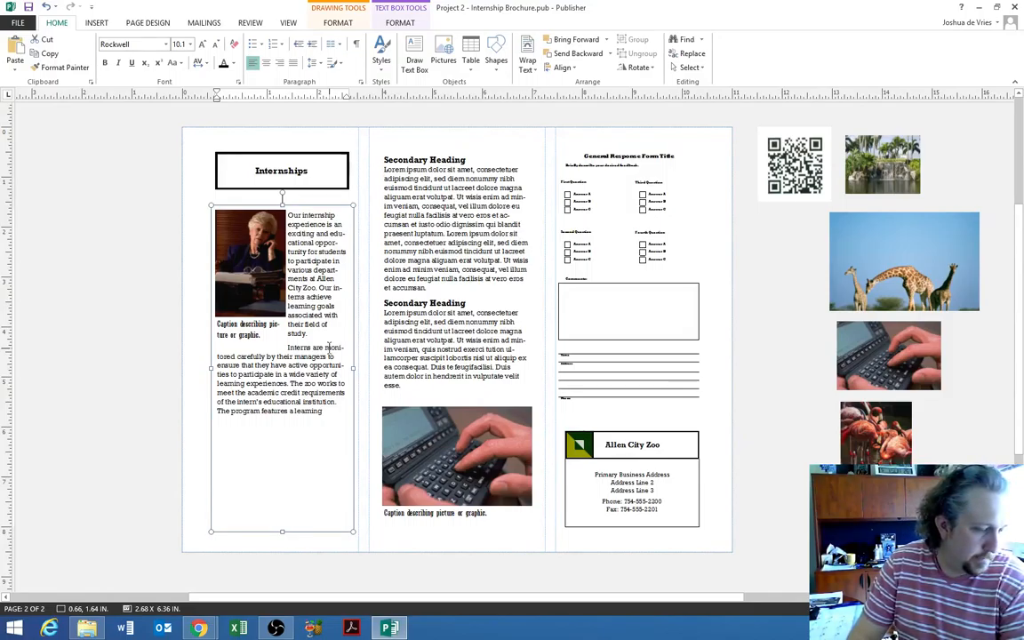
type(" agenda comple")
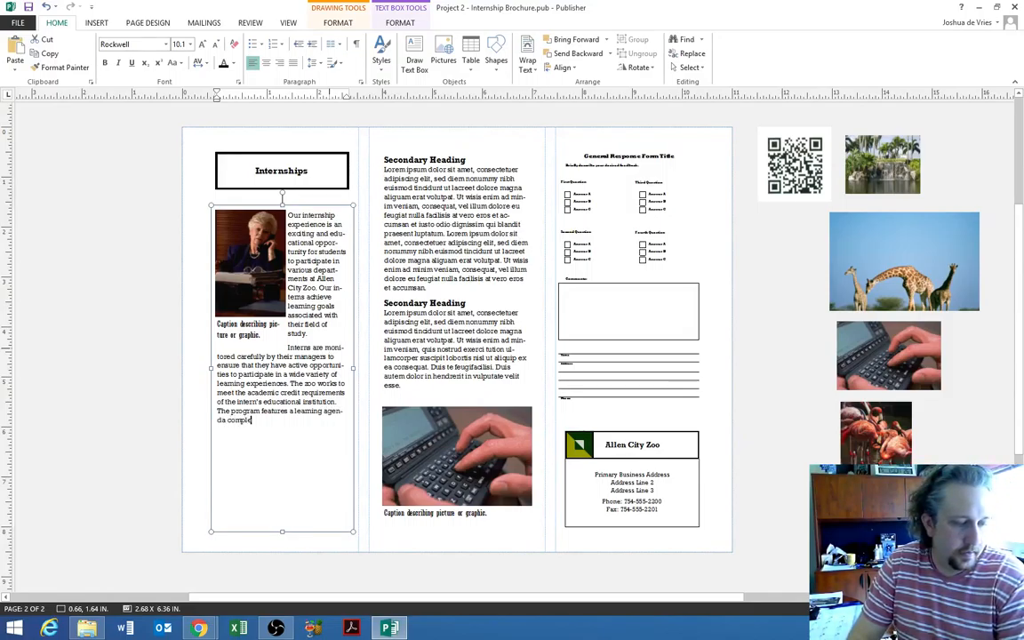
type("te with objective")
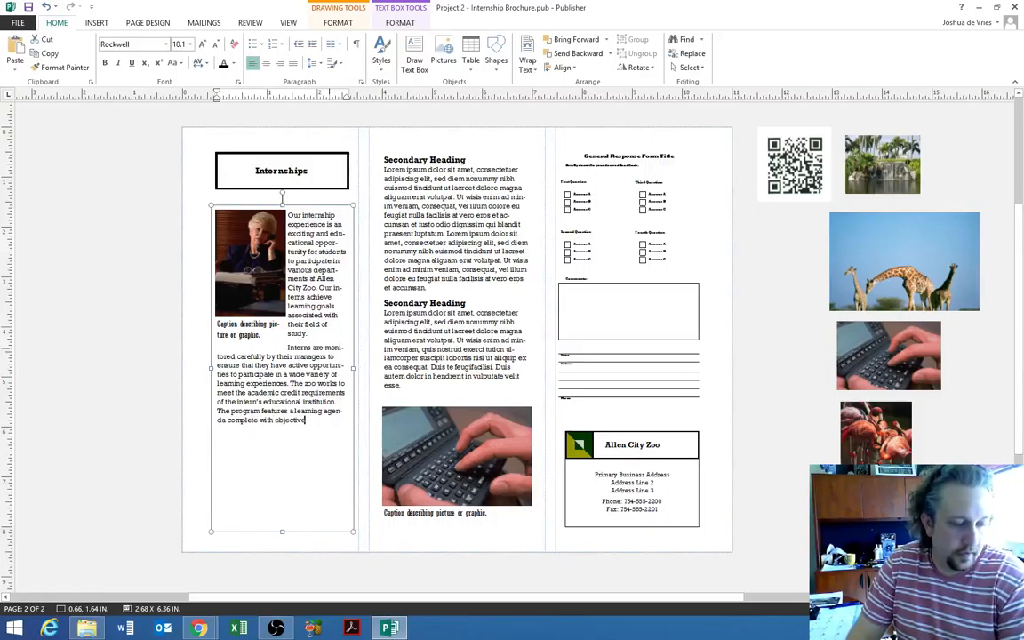
type("s, observation,")
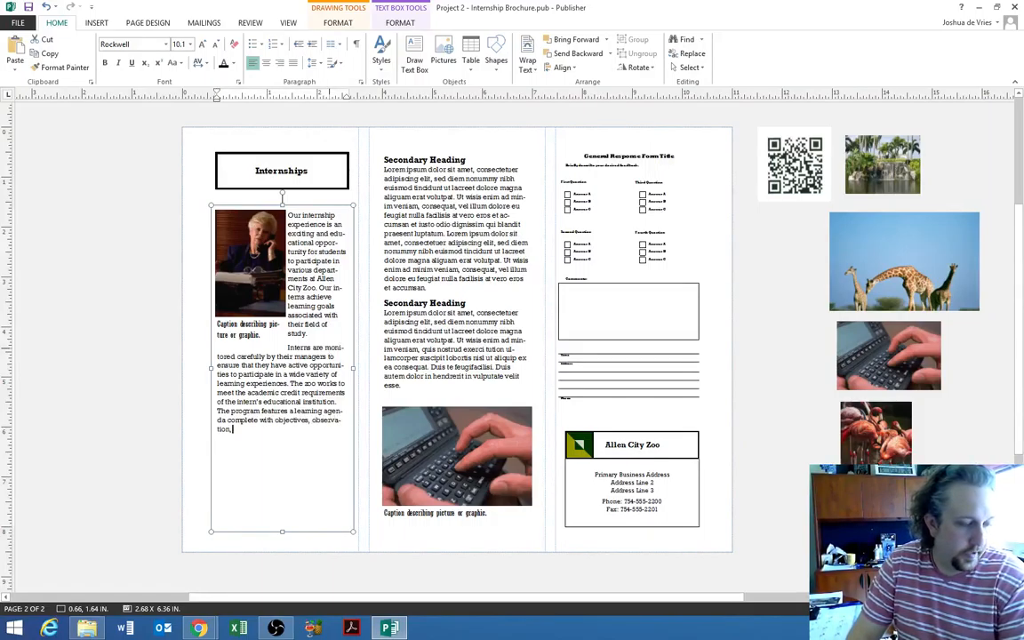
type(" reflection, evaluation")
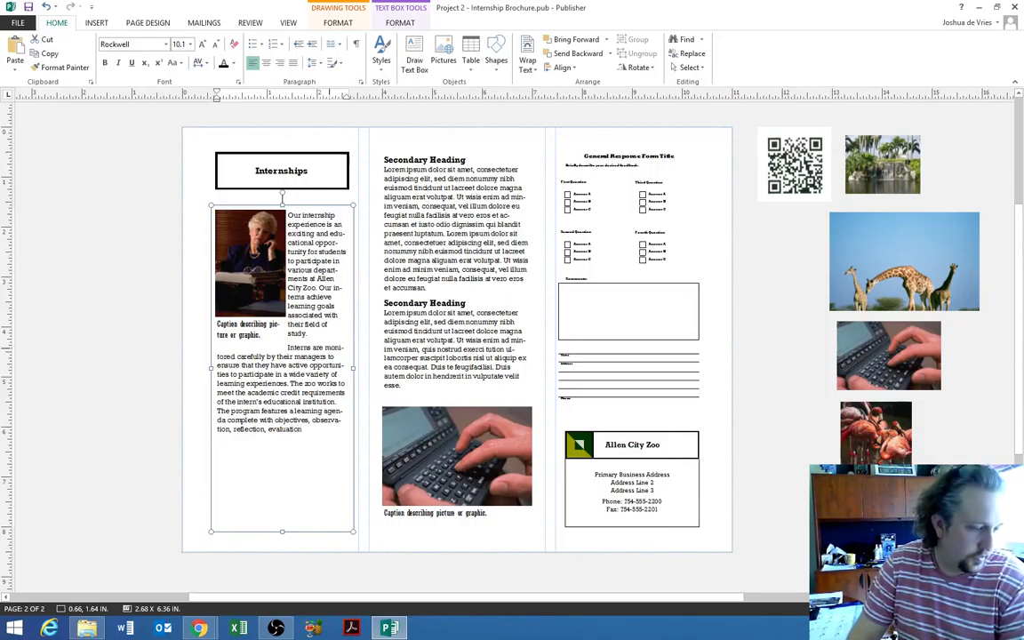
type(", assessm")
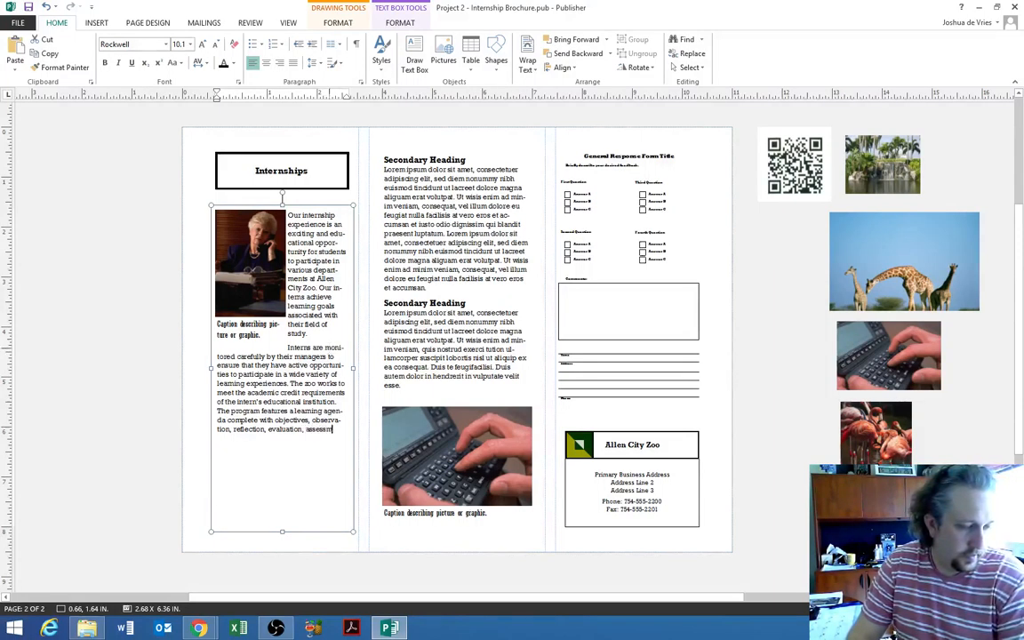
type("ent, and periodic")
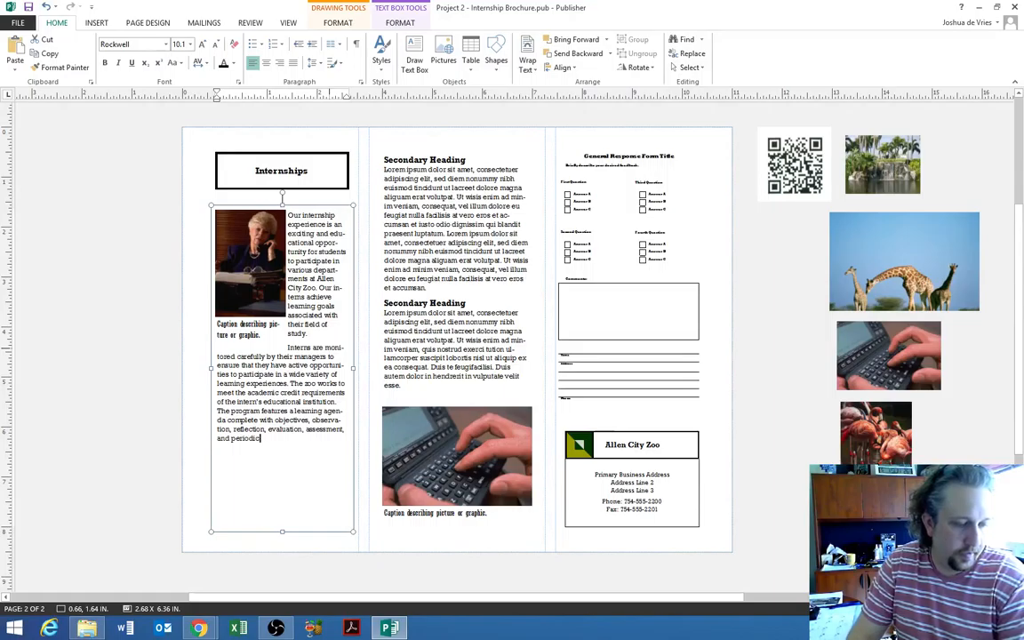
type(" performance eva")
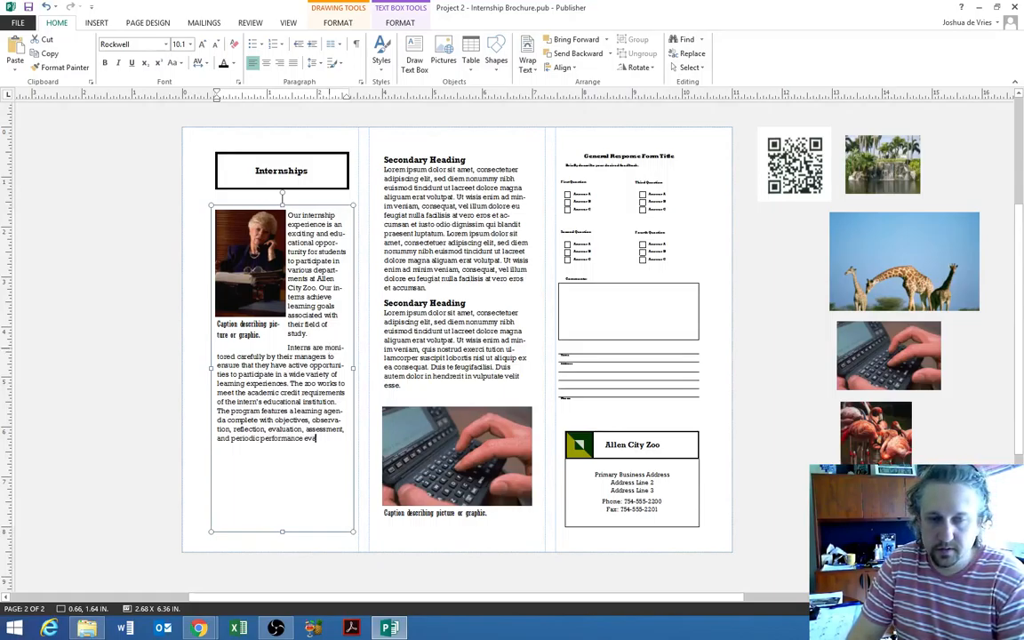
type("luations.")
key("Return")
type("In")
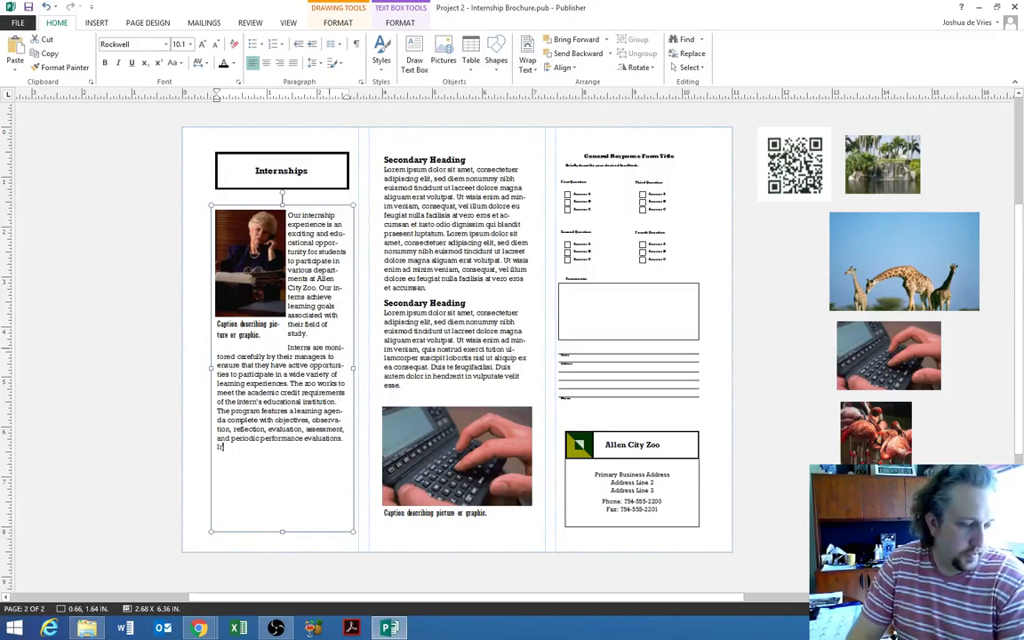
type("ternships last 12")
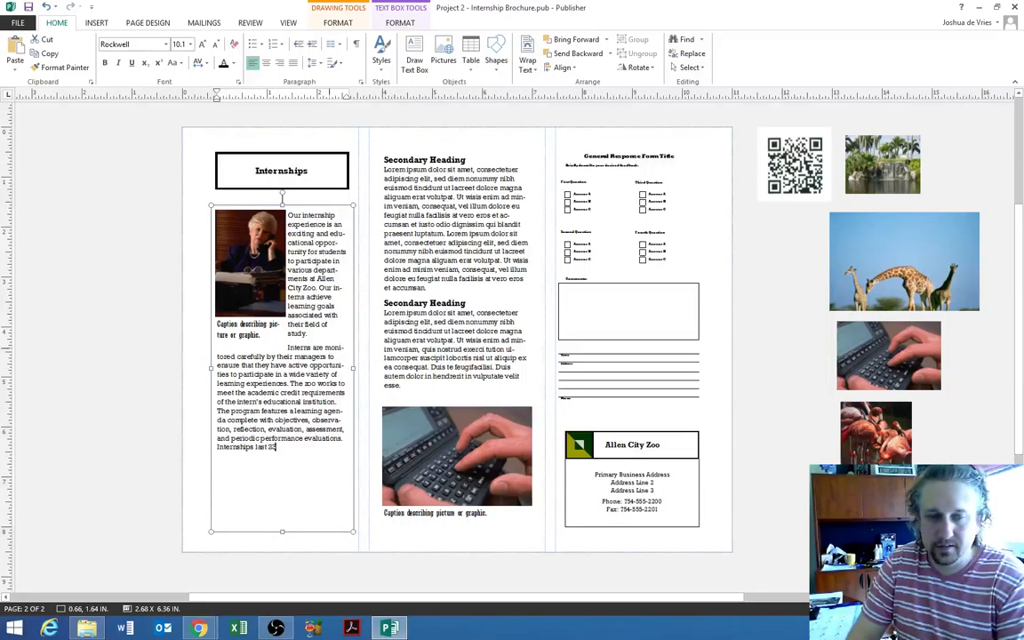
type(" weeks.")
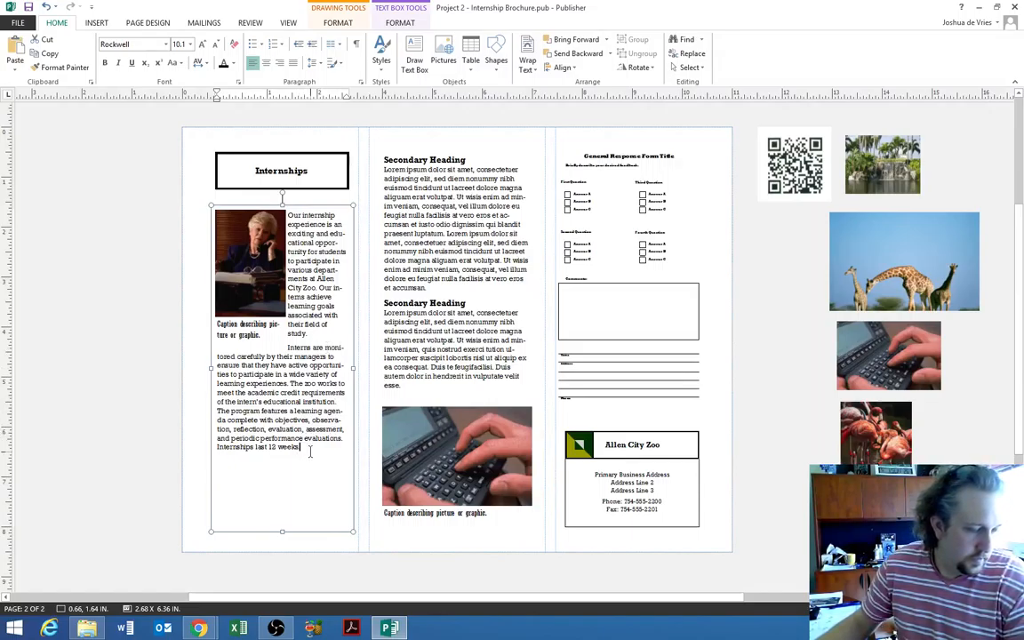
- Apply Best Fit to the Internships intro text so it fills its text box
right_click(299, 441)
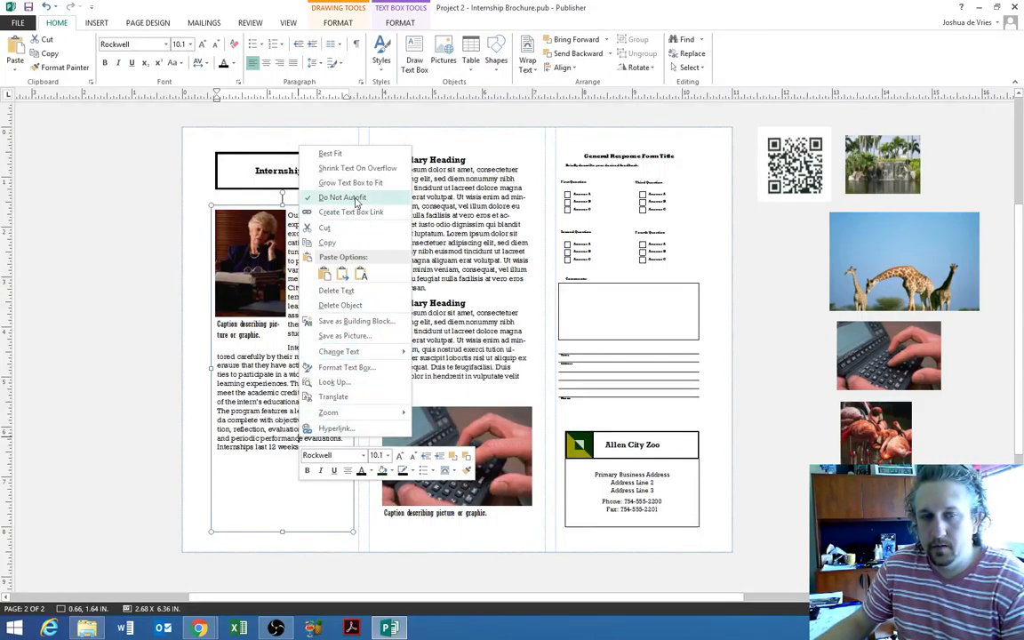
left_click(330, 154)
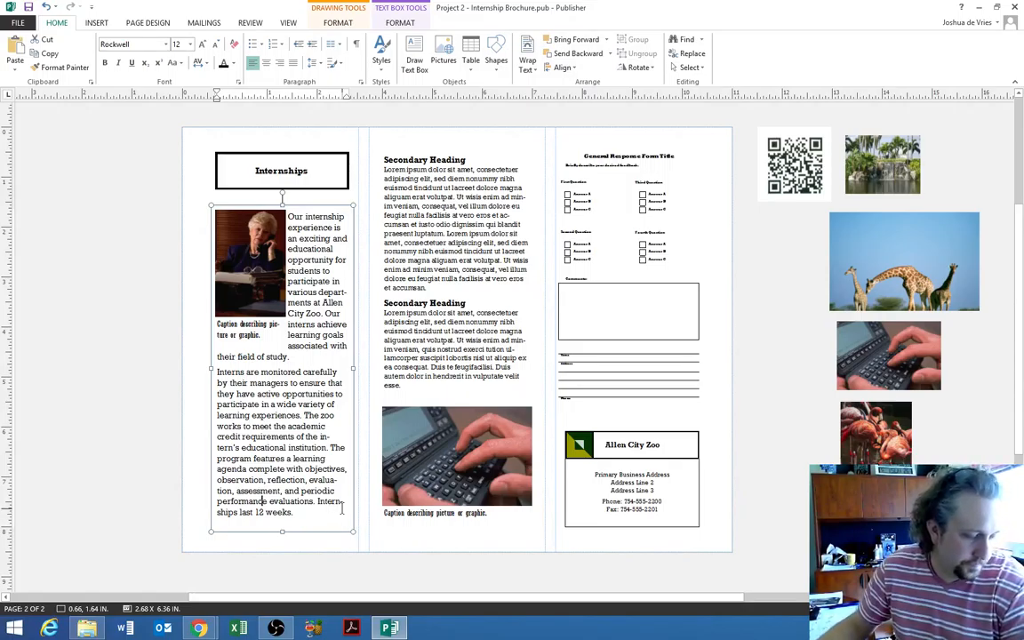
left_click(466, 159)
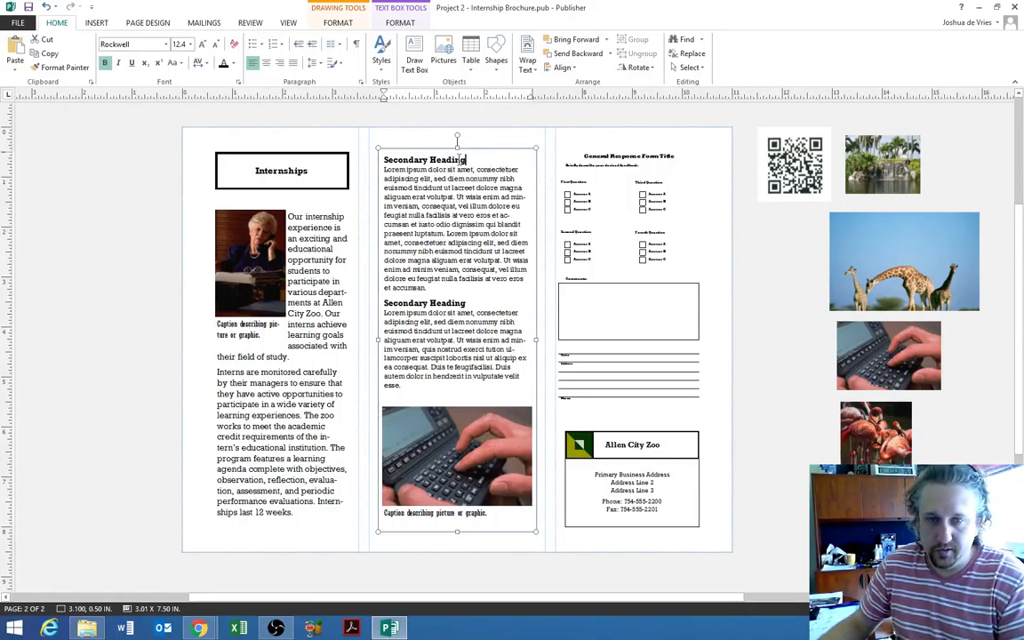
- Rename the middle column's first heading to 'Animal Training Internship' and select the Lorem ipsum paragraph below
triple_click(453, 160)
type("Animal Tra")
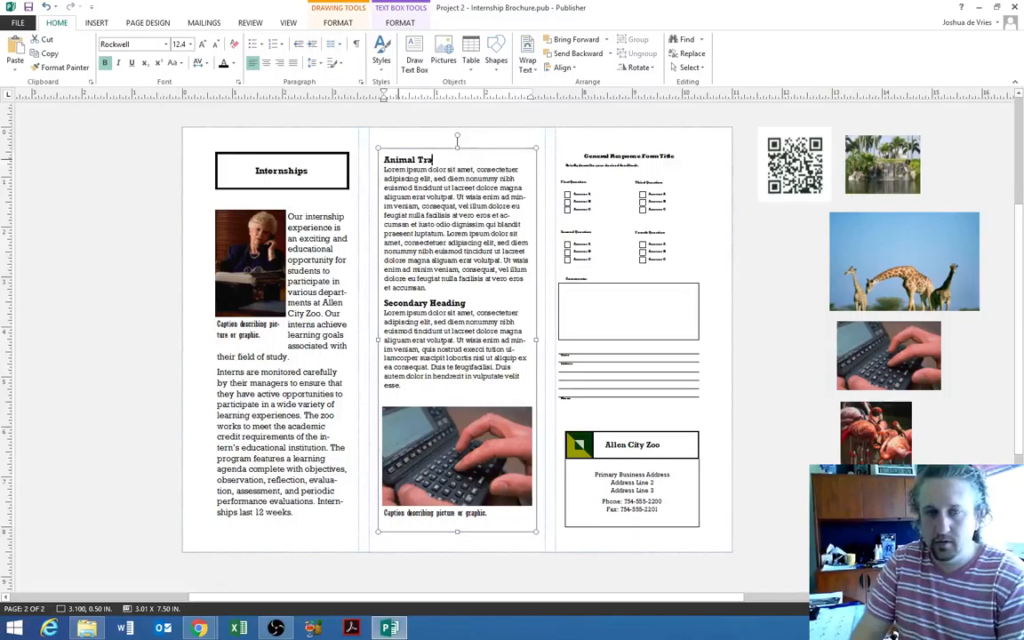
type("ining Internship")
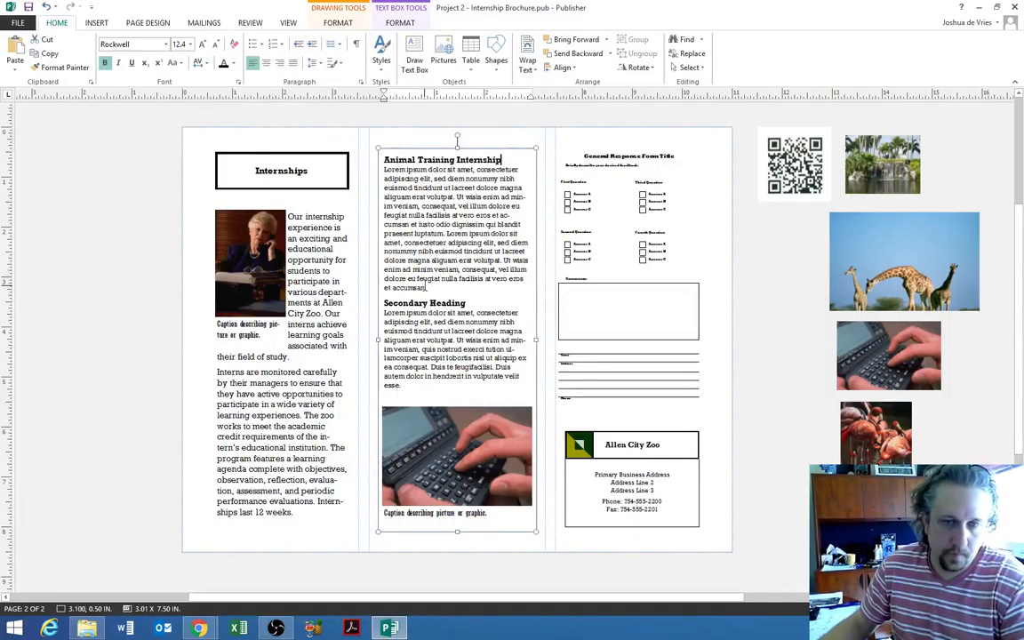
left_click_drag(429, 288, 386, 201)
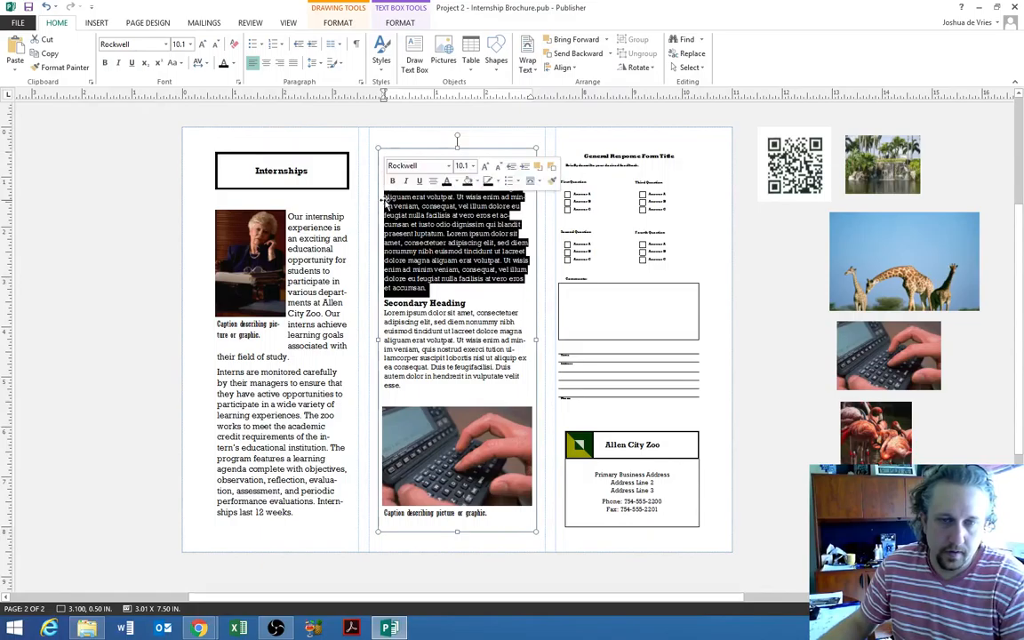
- Write the Animal Training Internship paragraph on animal relationships and enrichment duties, correcting 'relationship'
left_click(430, 284)
triple_click(430, 283)
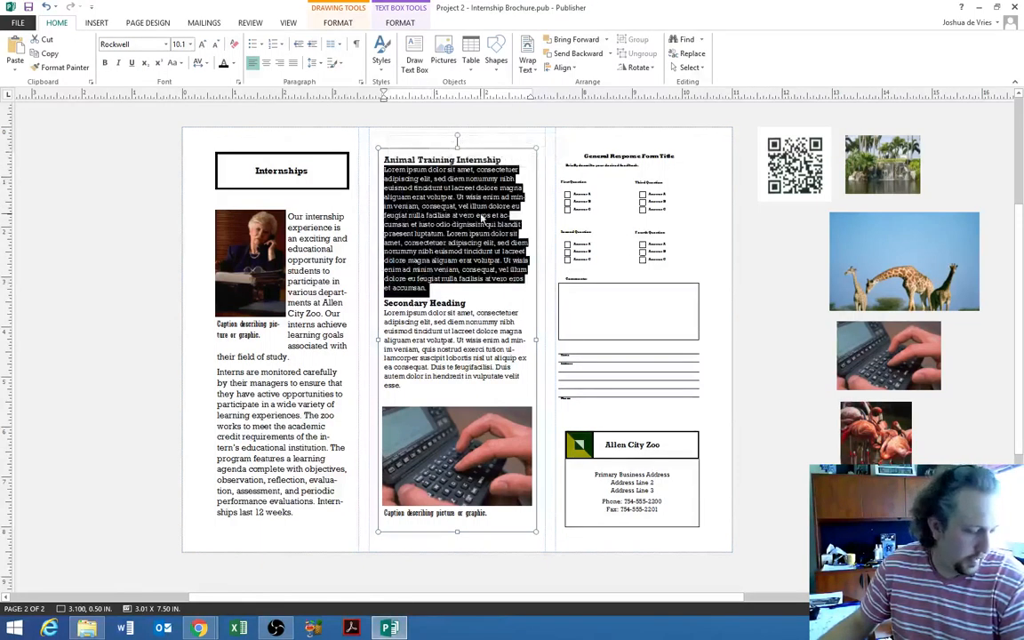
type("Anima")
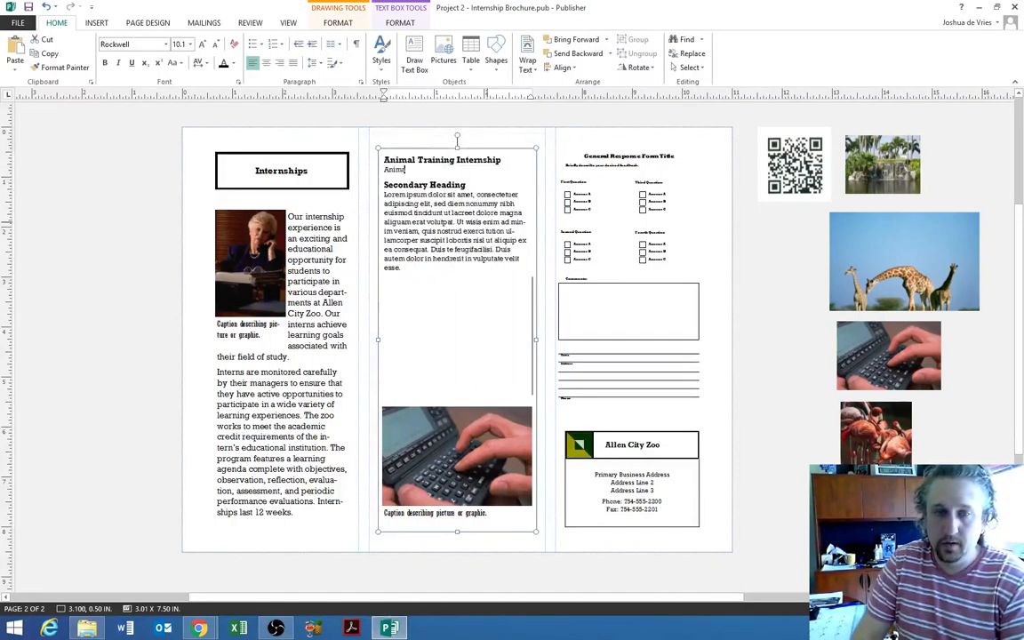
type("l train")
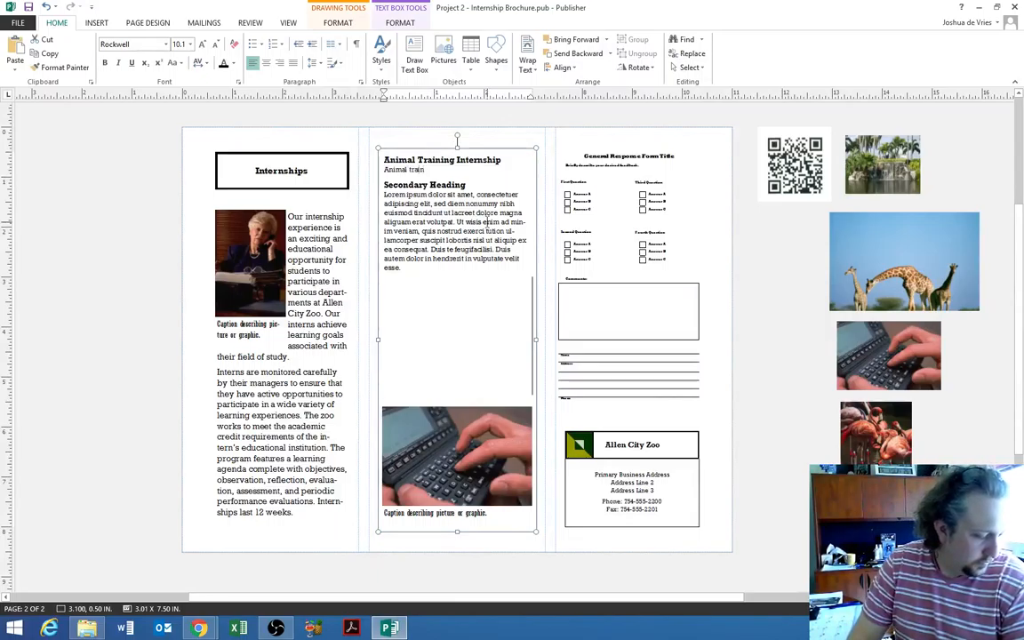
type("ing interns establ")
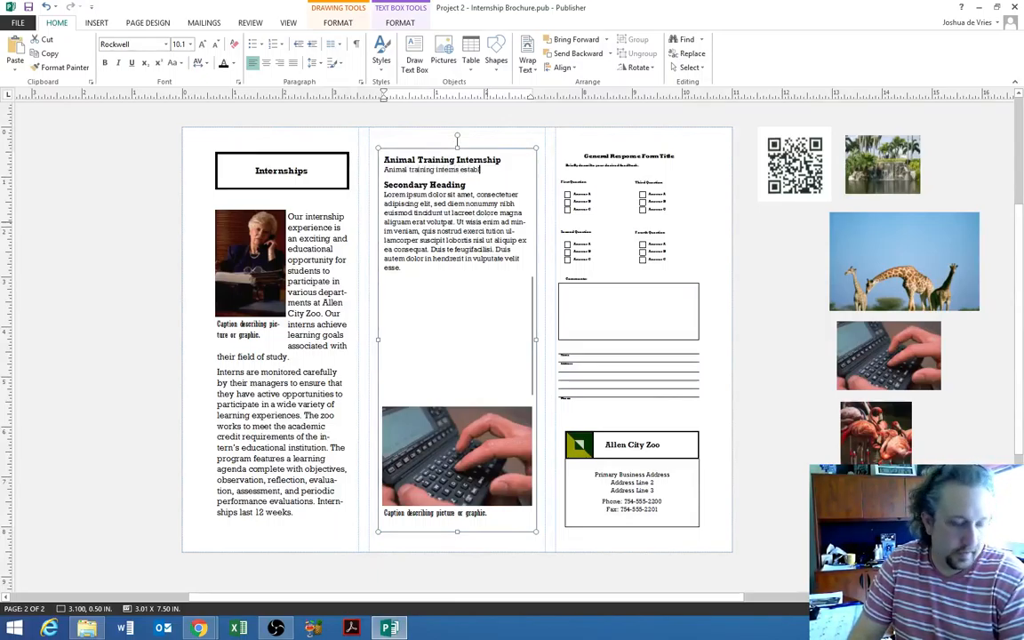
type("ish a working relatio")
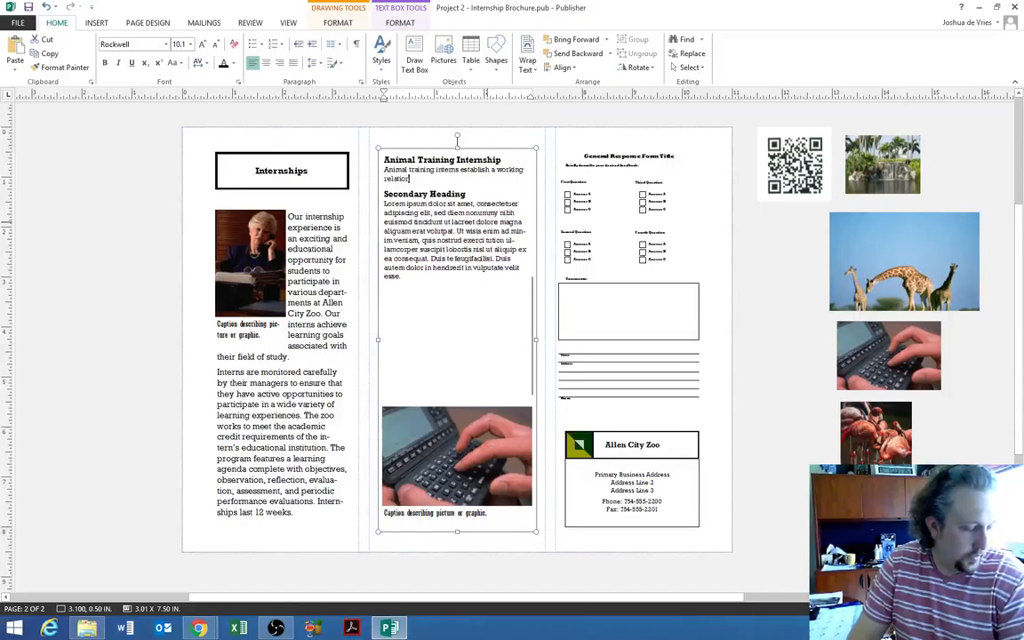
type("nship with the ar")
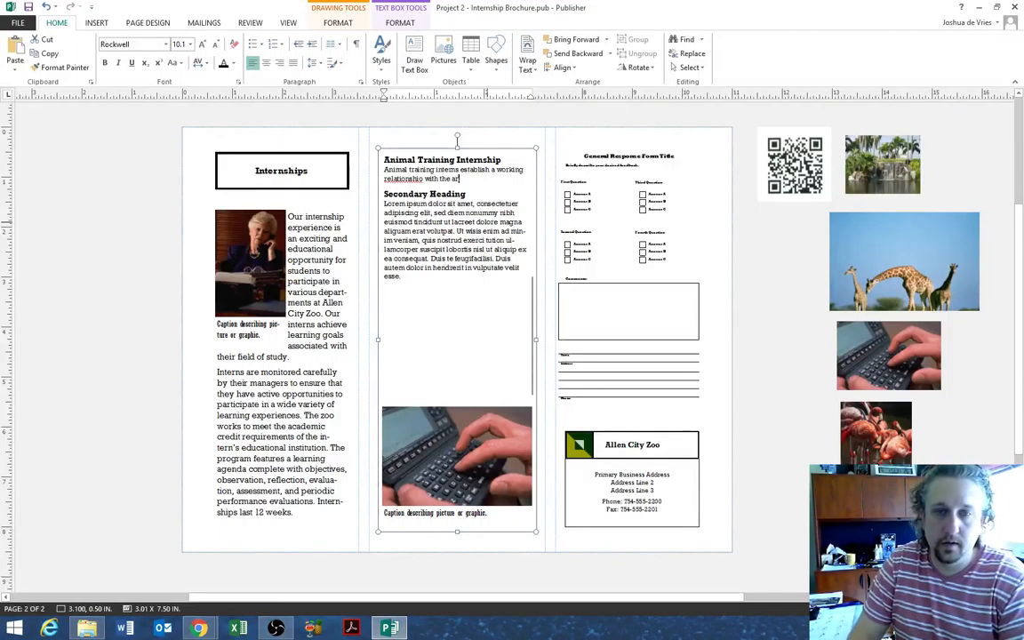
type("imals.")
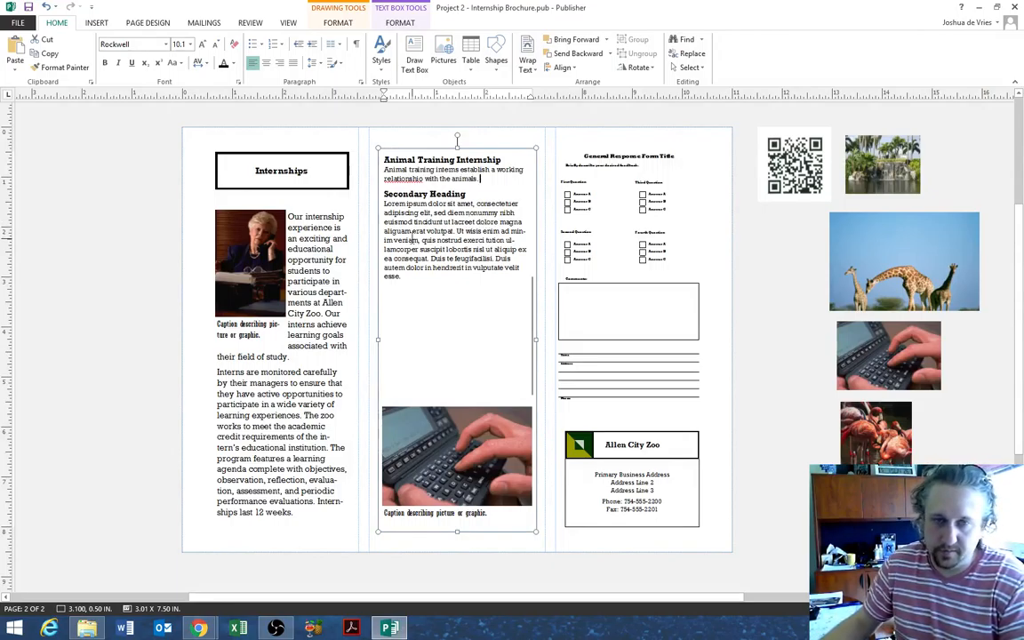
right_click(404, 177)
left_click(418, 171)
left_click(482, 178)
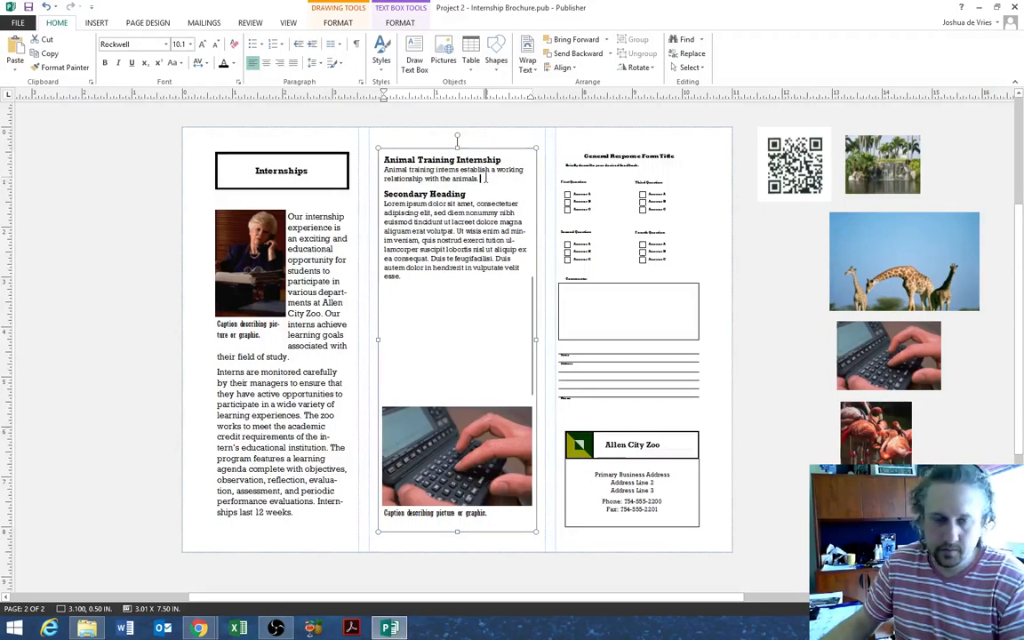
type("Respons")
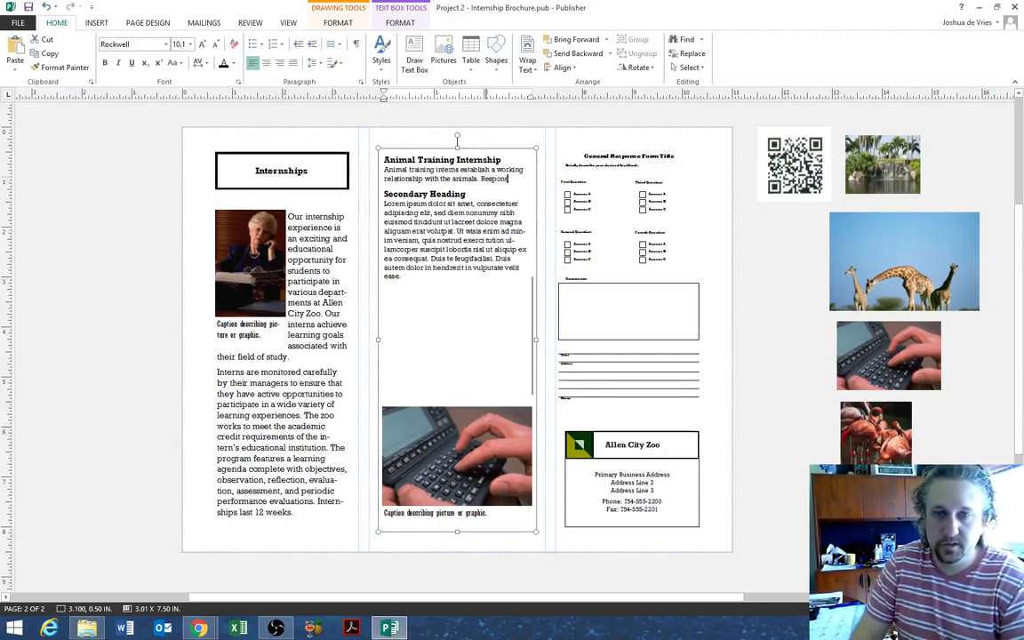
type("ibilities")
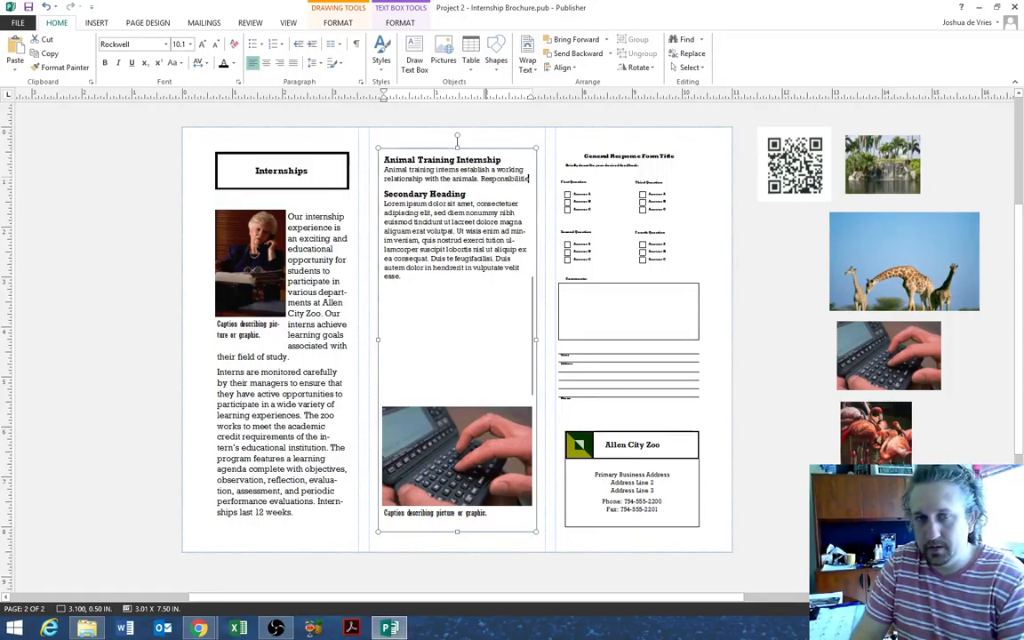
type(" include")
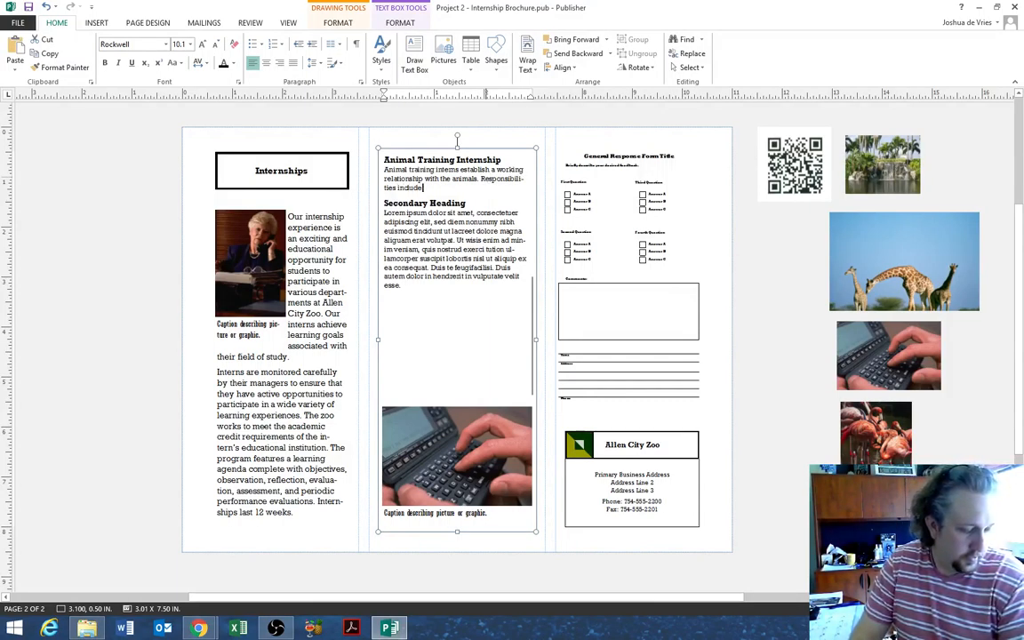
type(" providing")
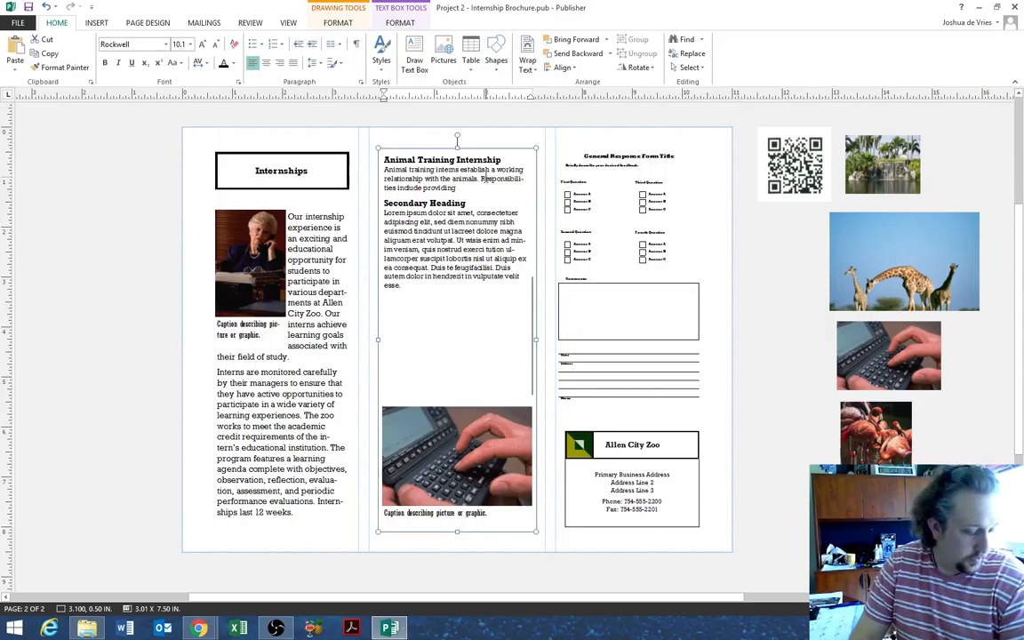
type(" enrich")
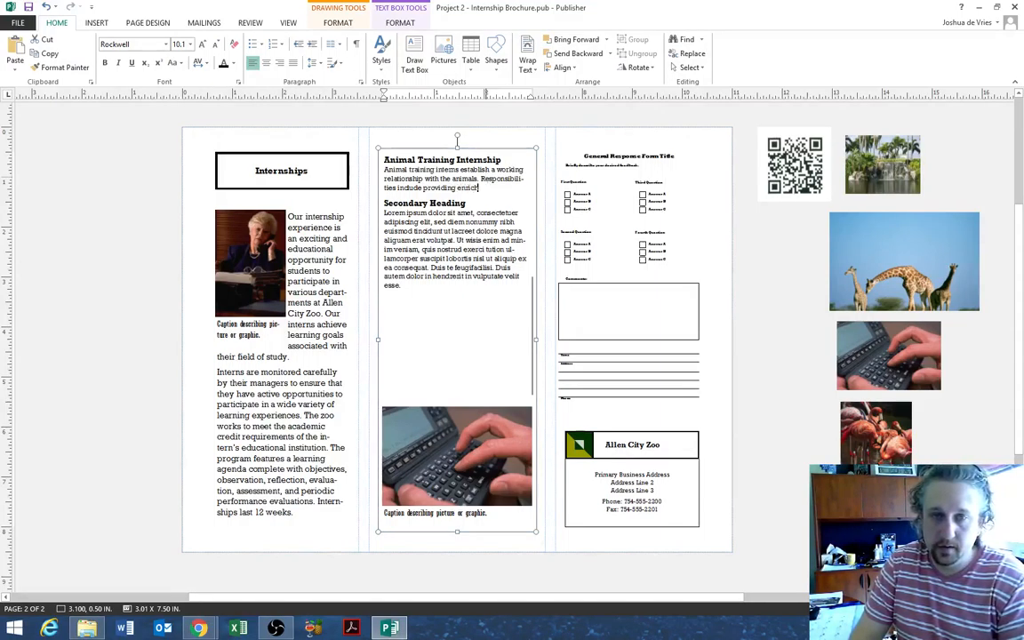
type("ment fo")
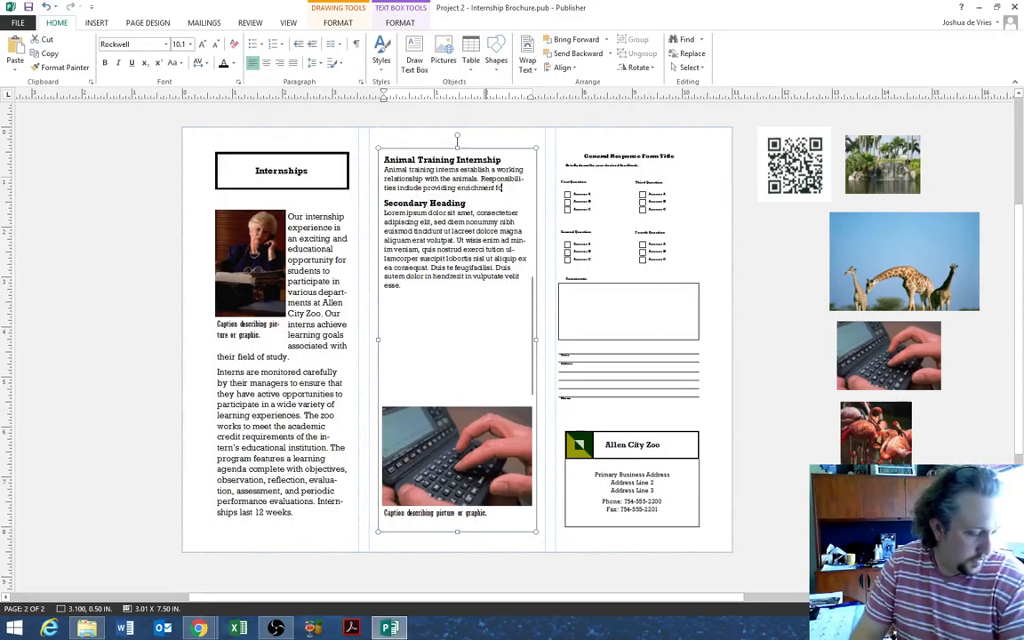
type("r the animals, pr")
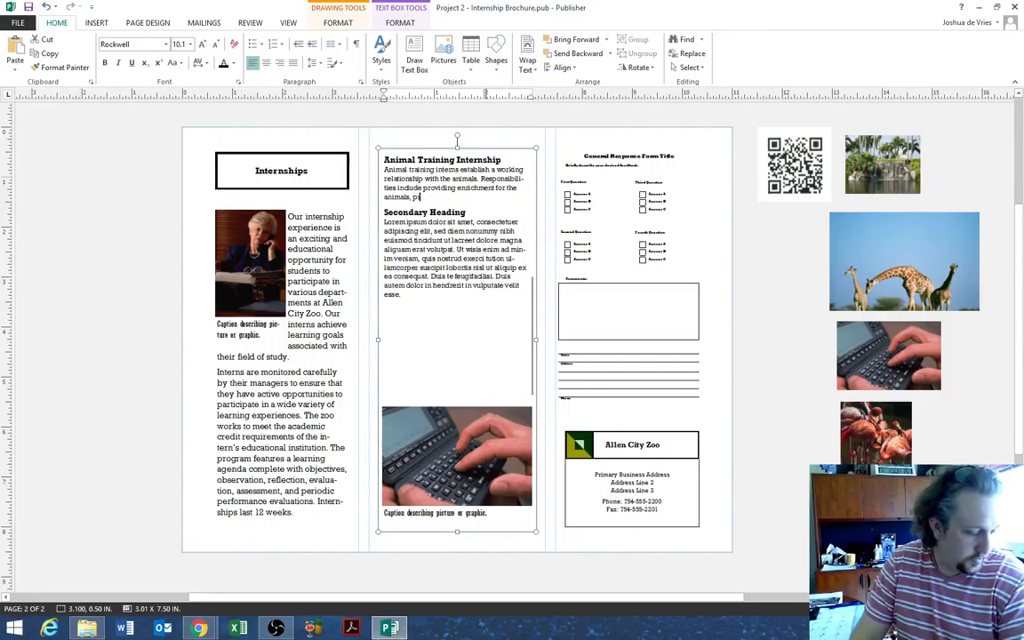
type("esenting an")
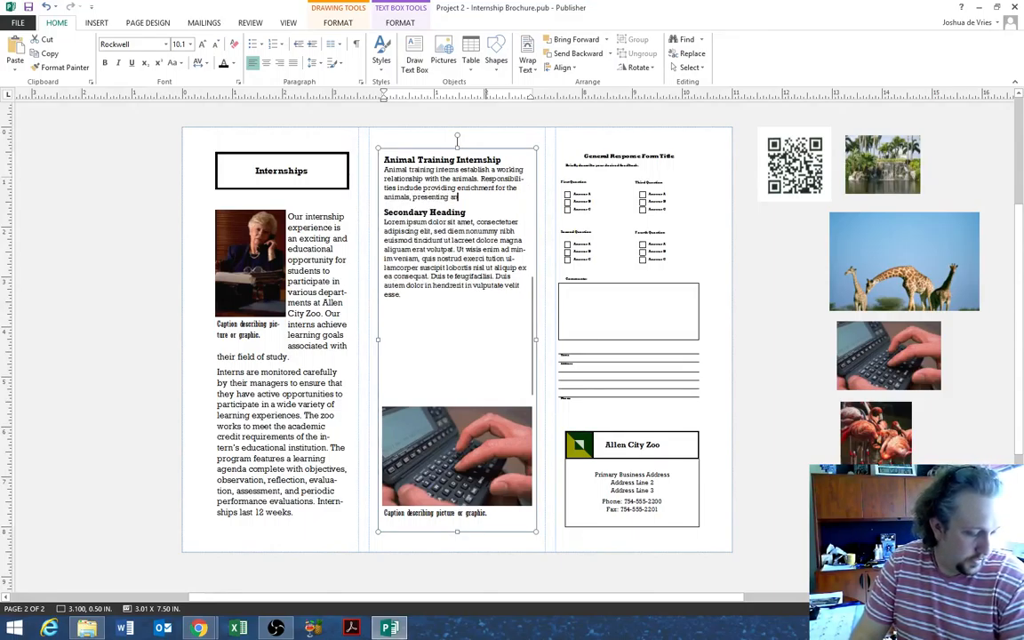
type("imal enrich")
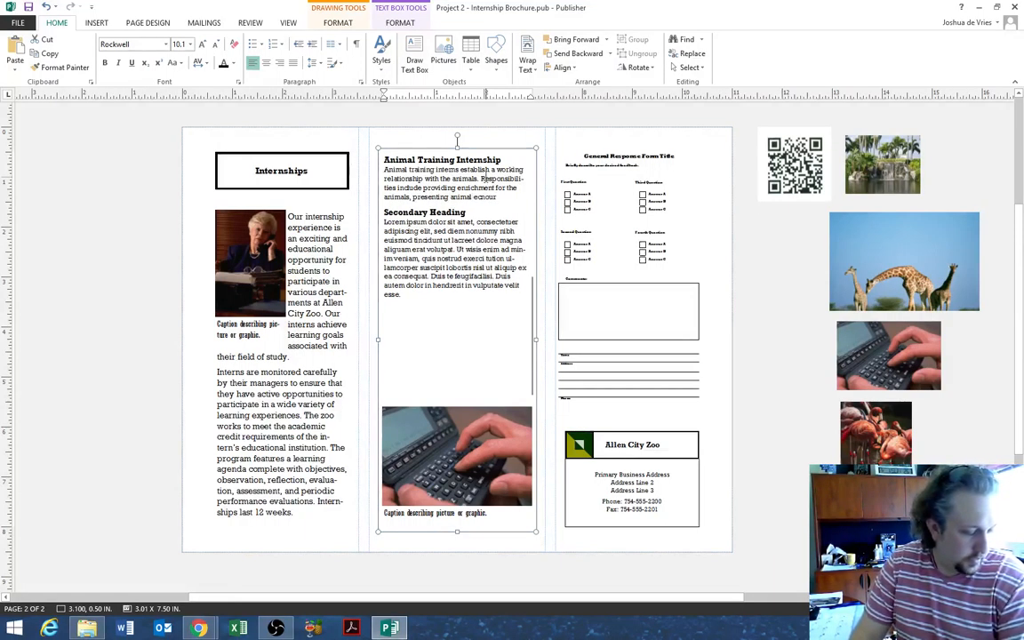
key("BackSpace")
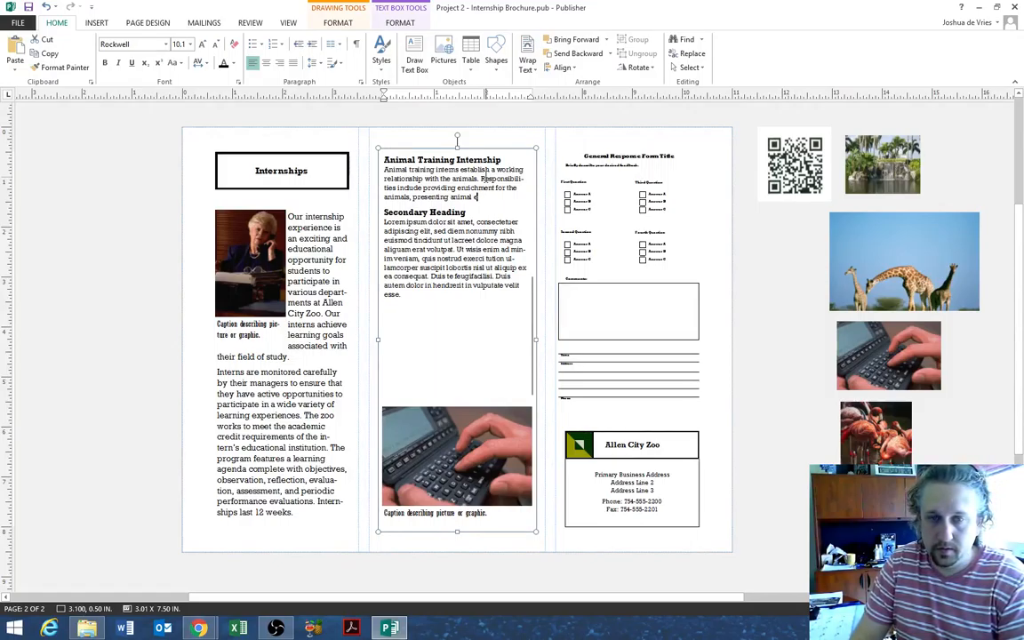
type("ncounters")
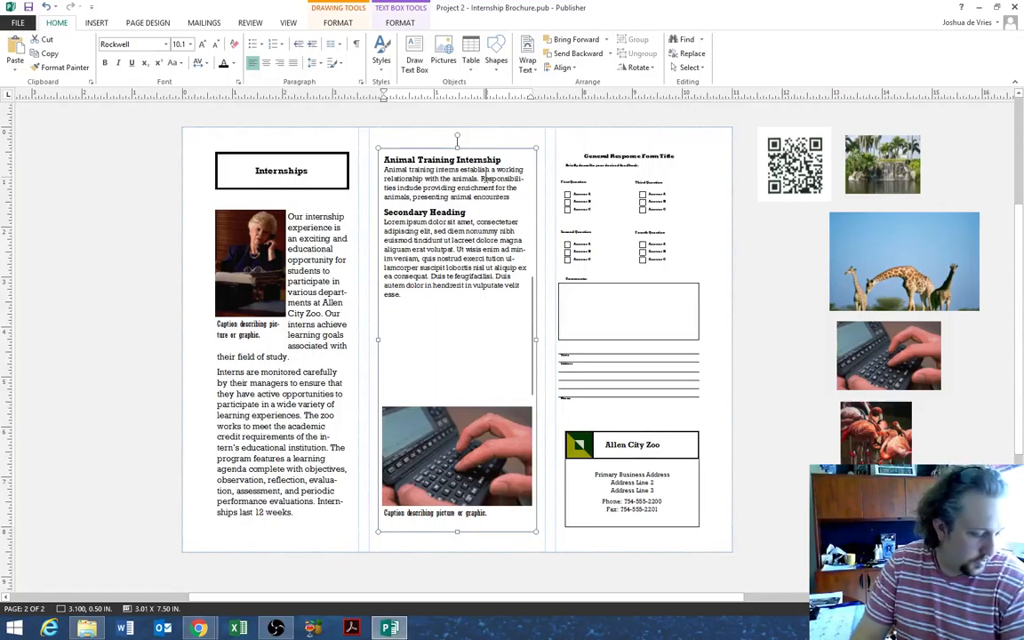
type(" to the public")
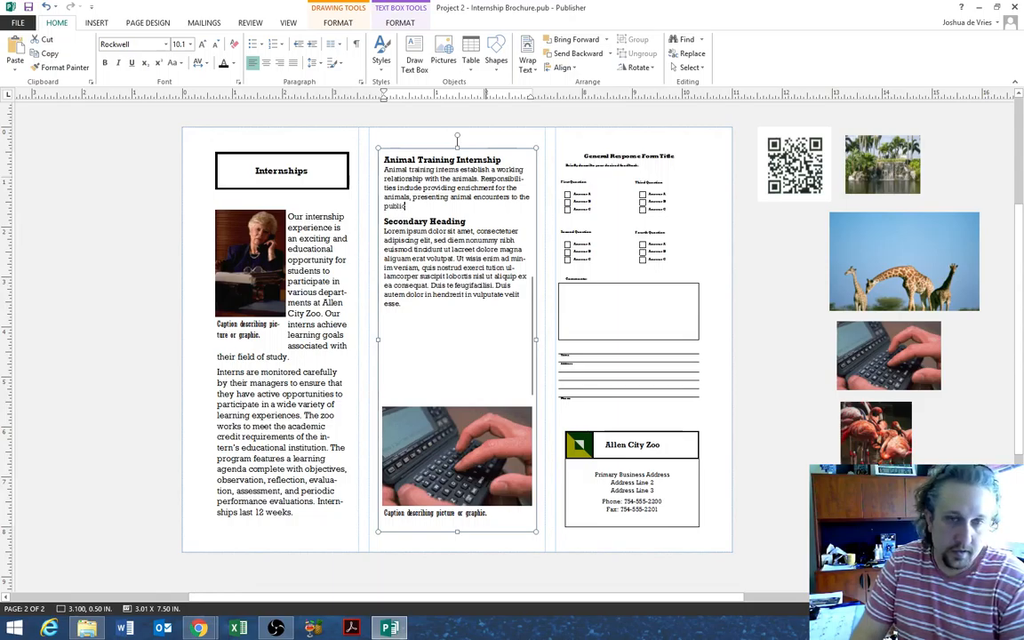
type(", researching")
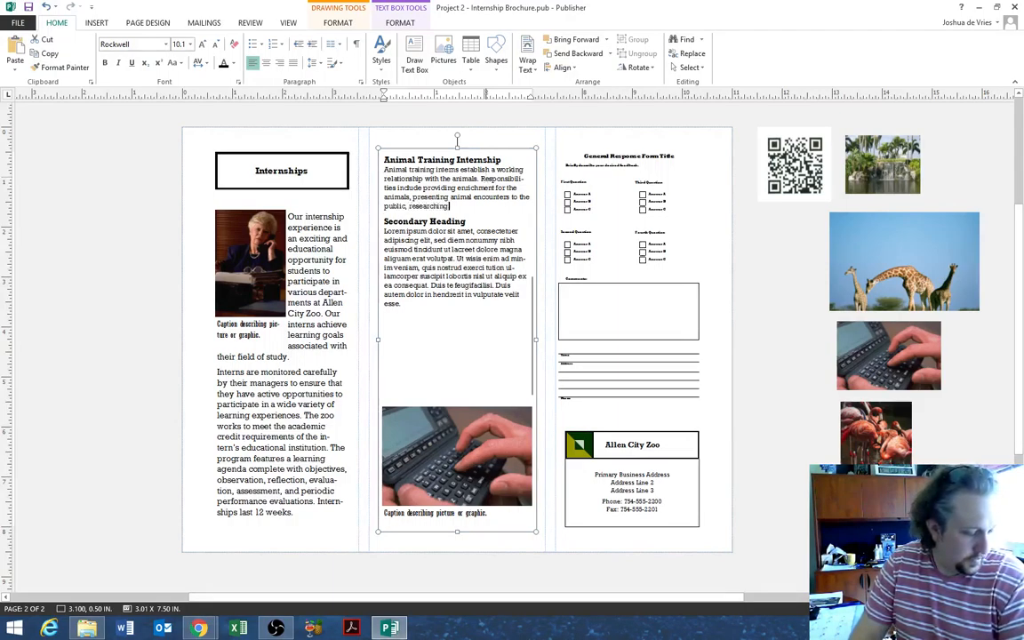
type(" and revie")
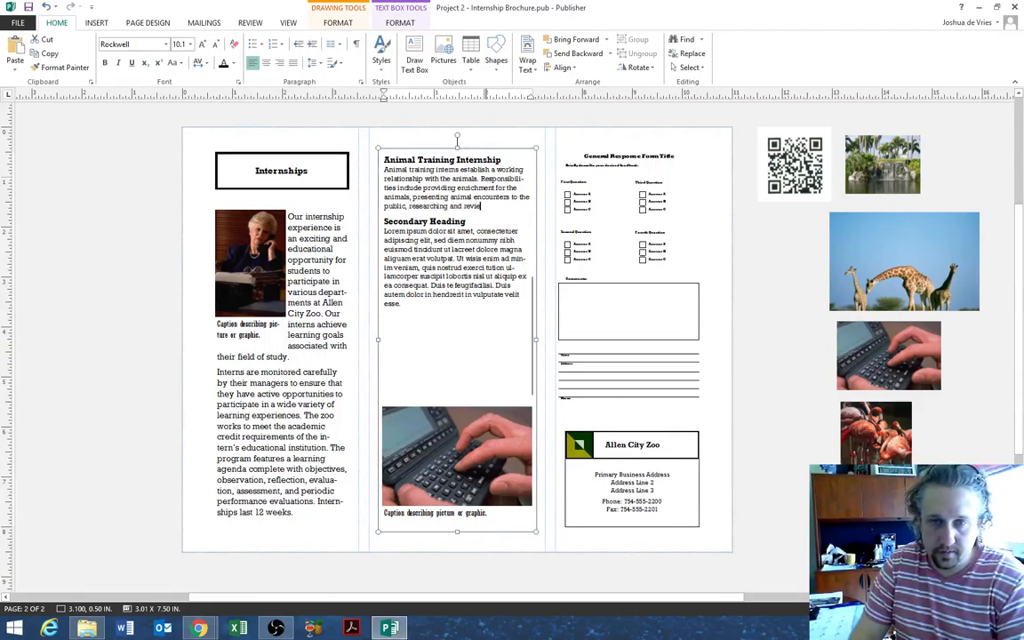
type("wing enrichment o")
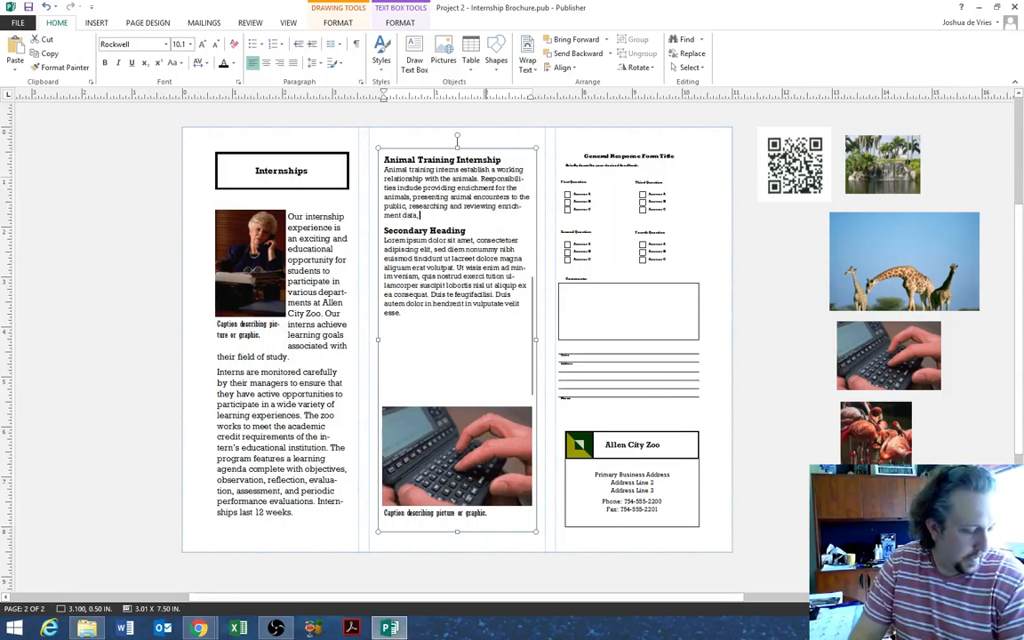
type("ata, and assisting")
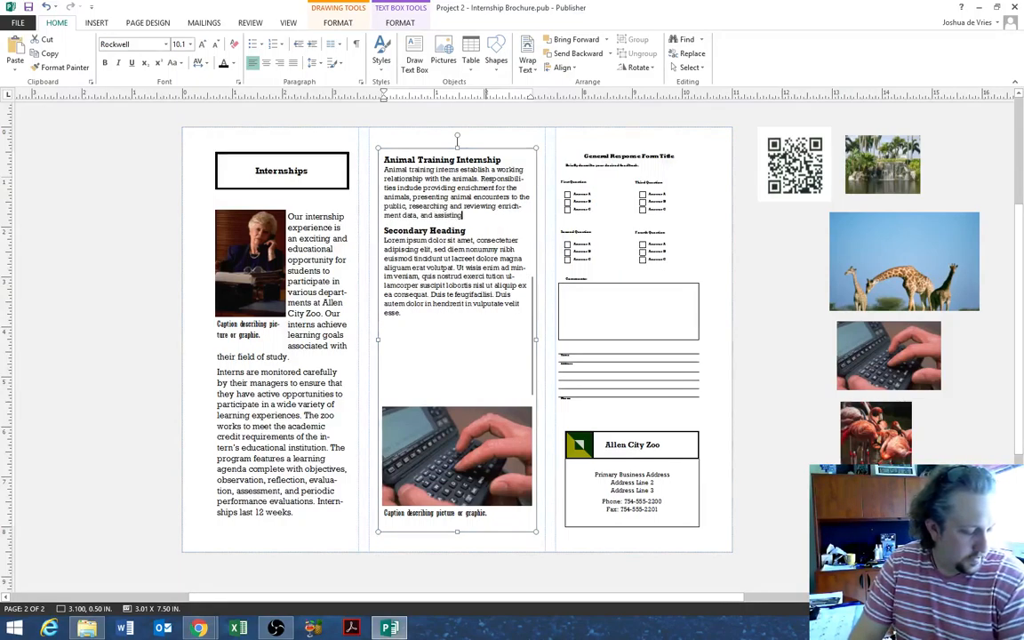
type(" education staff wi")
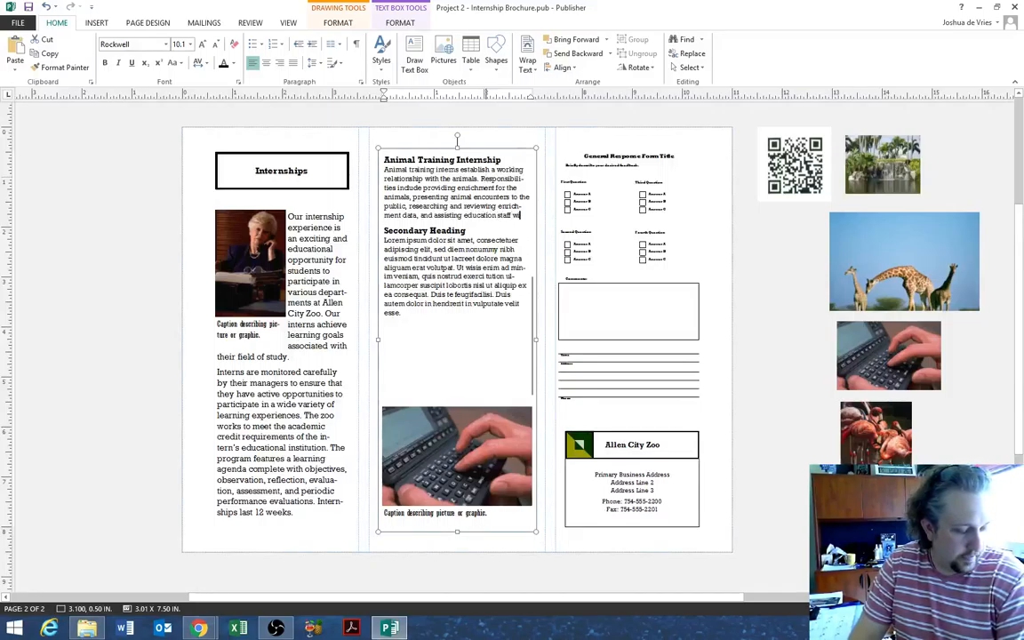
type("th the show animals")
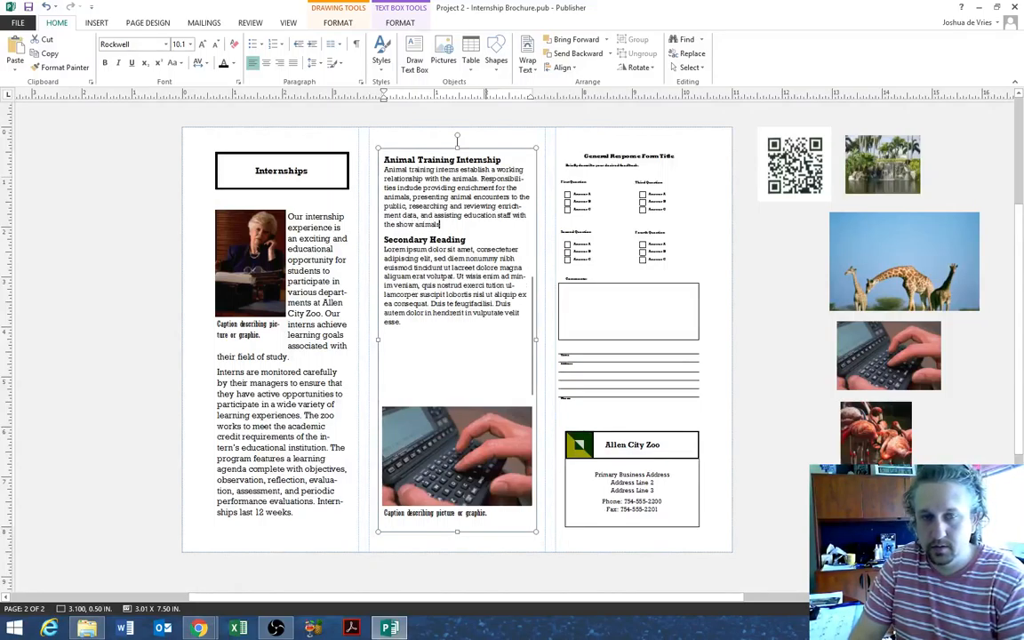
type(". Interns")
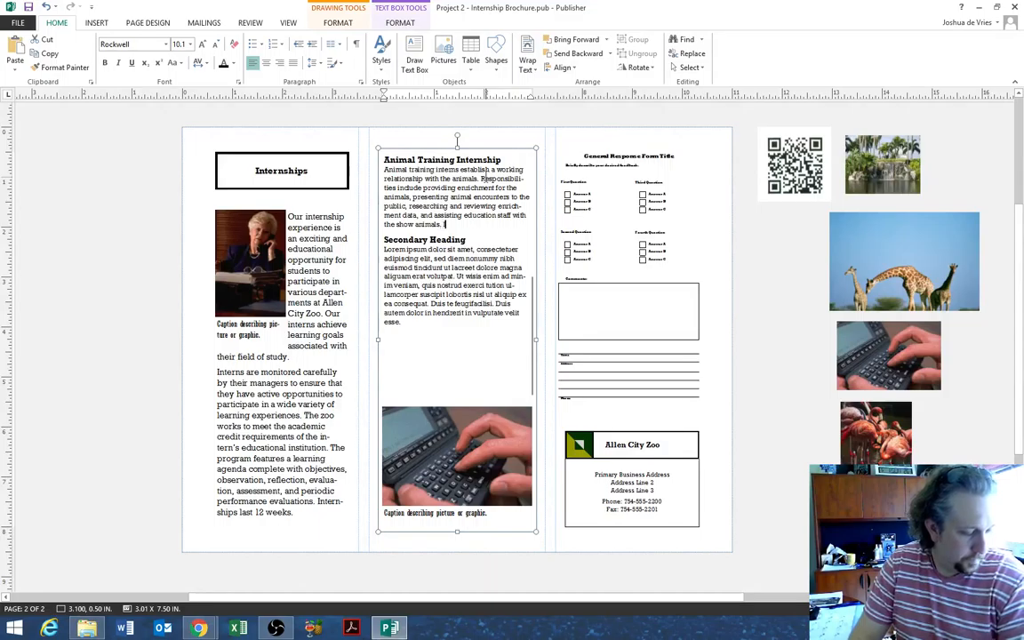
type(" w")
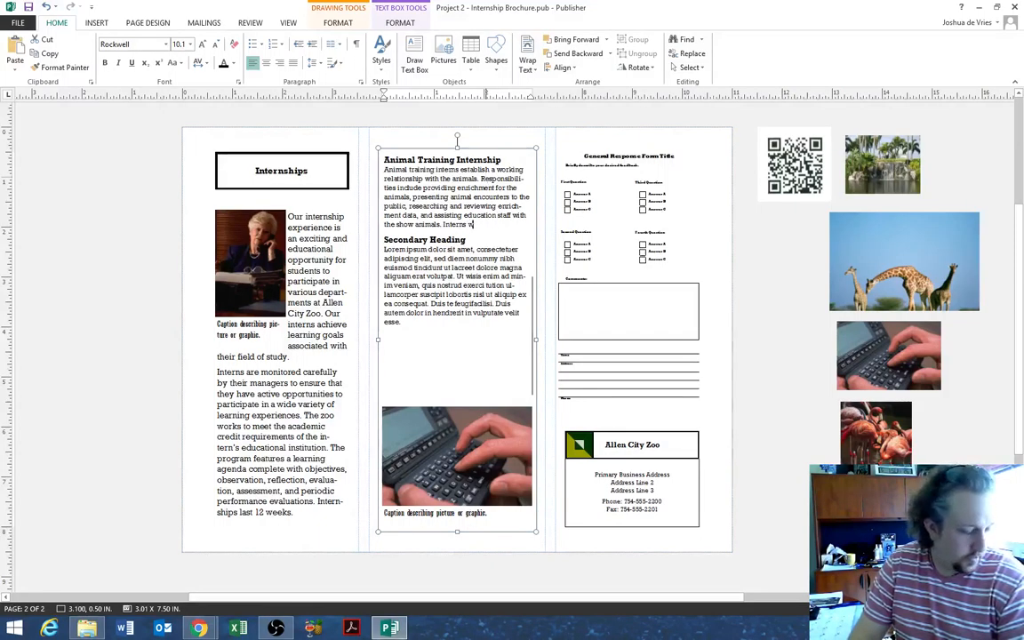
type("ith proor an")
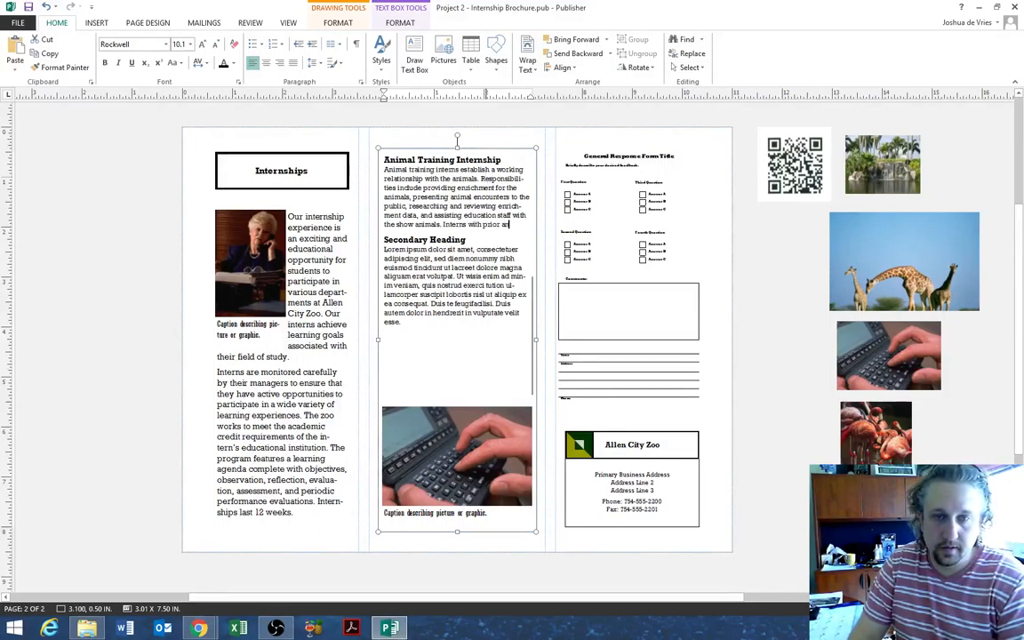
type("imal handling")
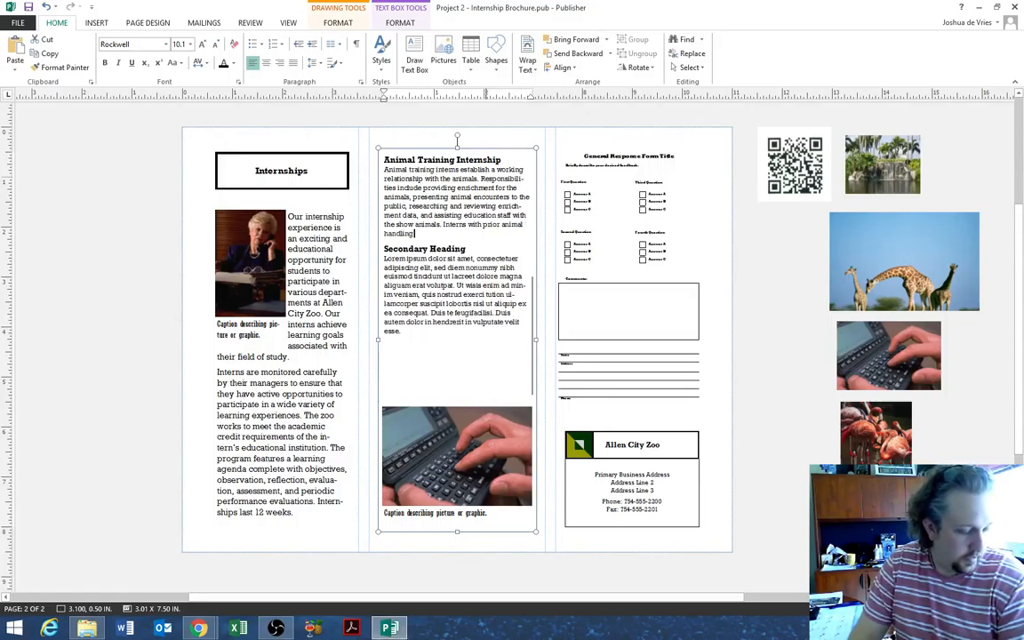
type(" experience will be g")
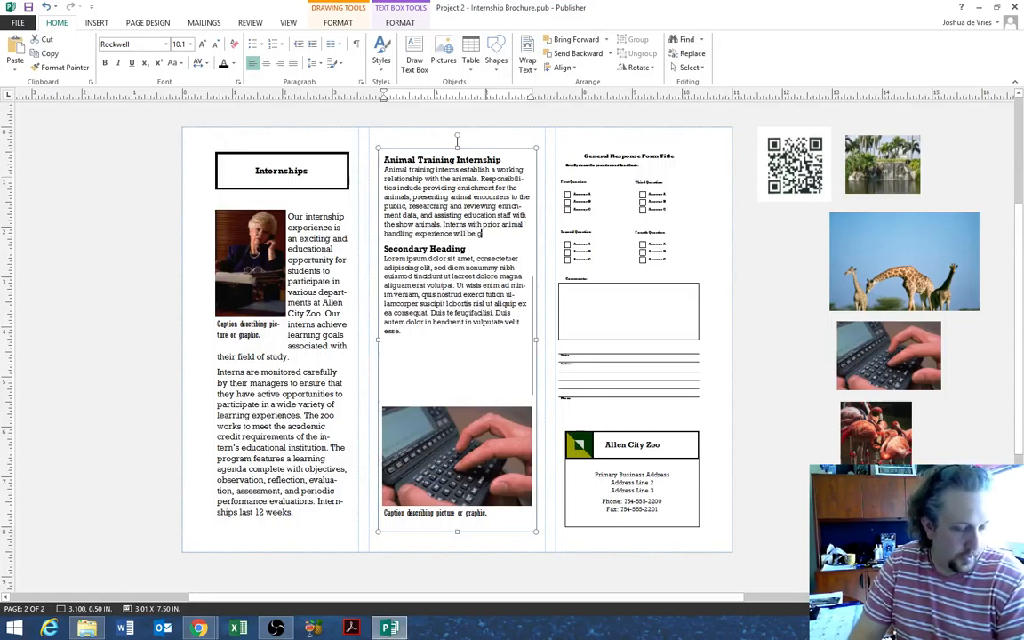
type("iven priority.")
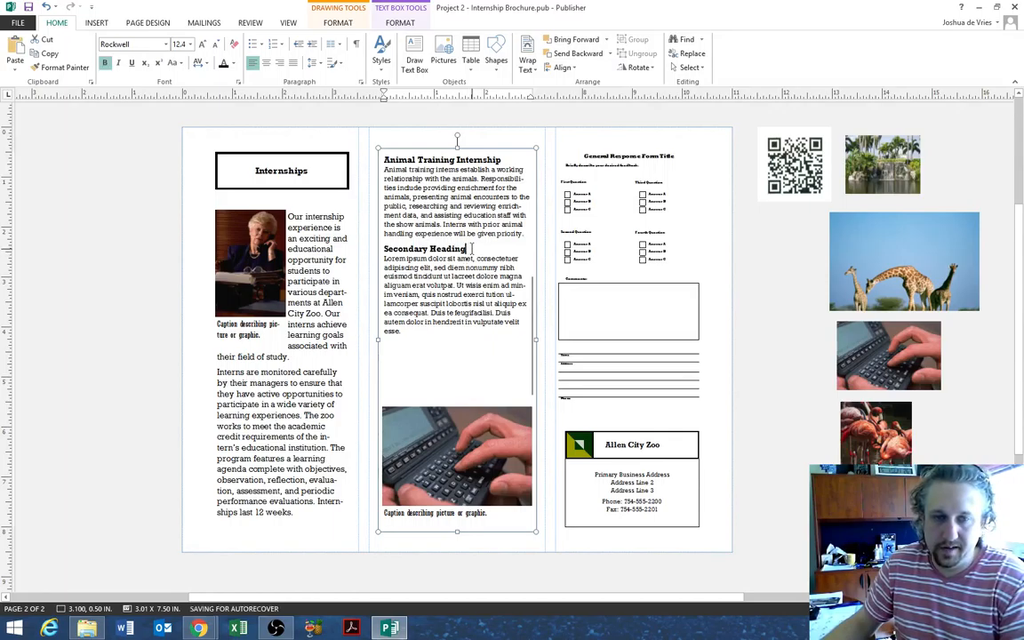
- Add a 'Marketing Internship' heading and paragraph on working with all zoo areas, ending with a new line
left_click_drag(470, 249, 386, 249)
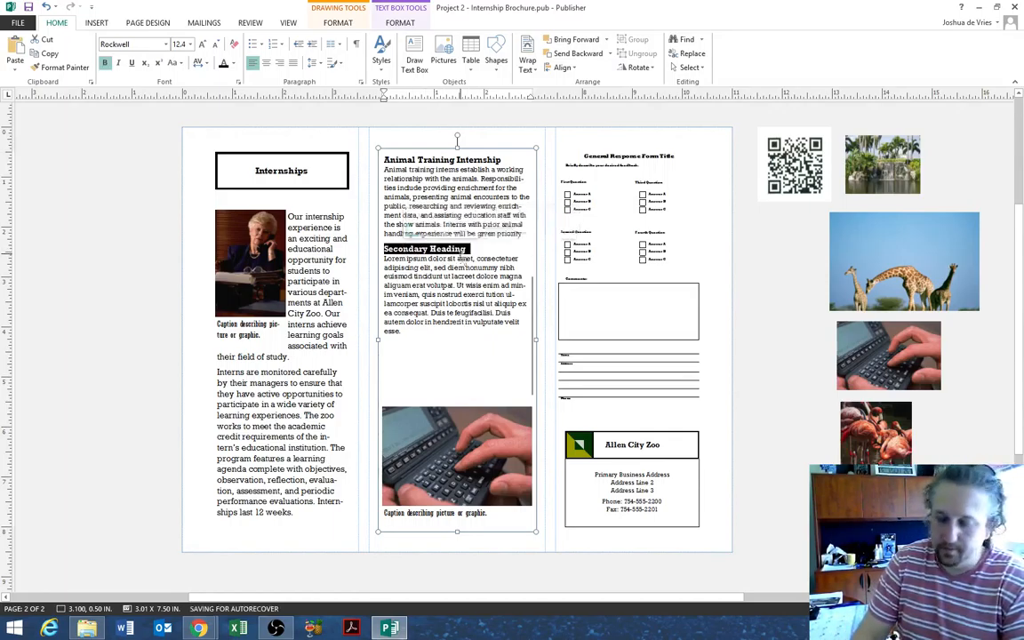
type("Marketin")
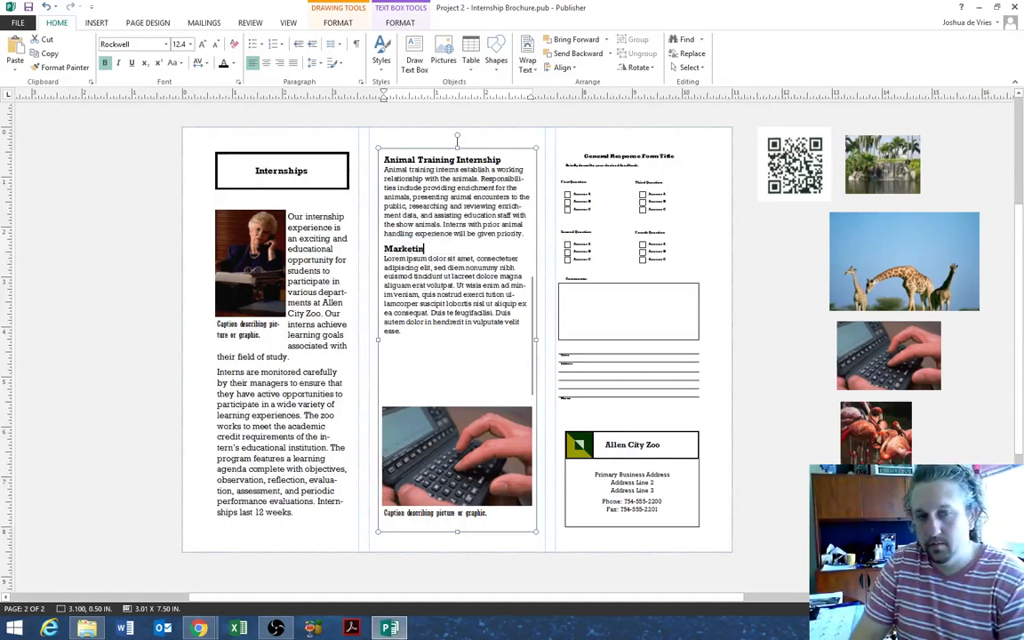
type("g Internship")
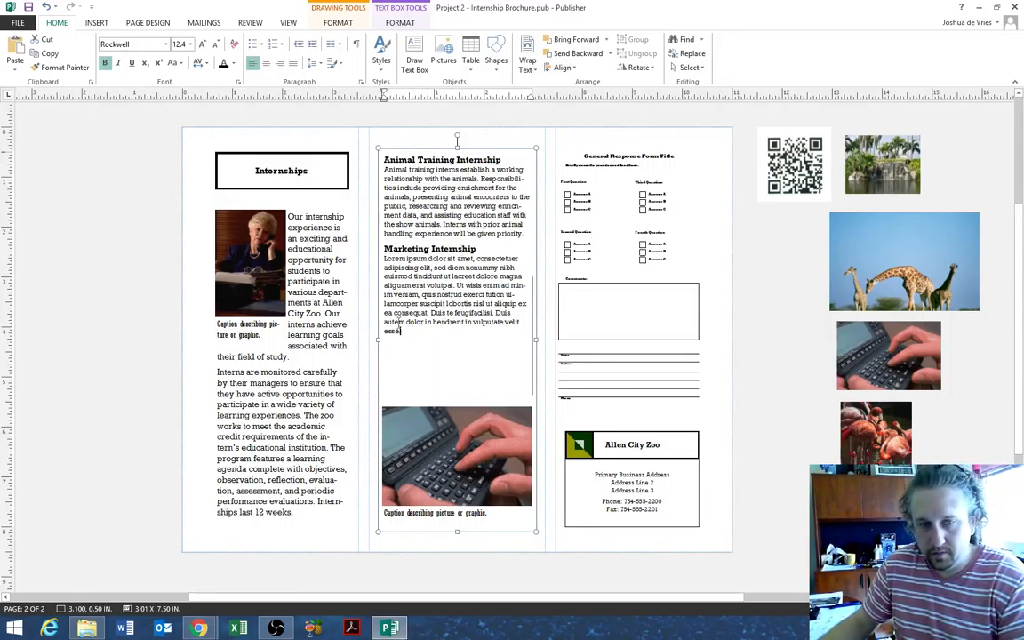
triple_click(464, 314)
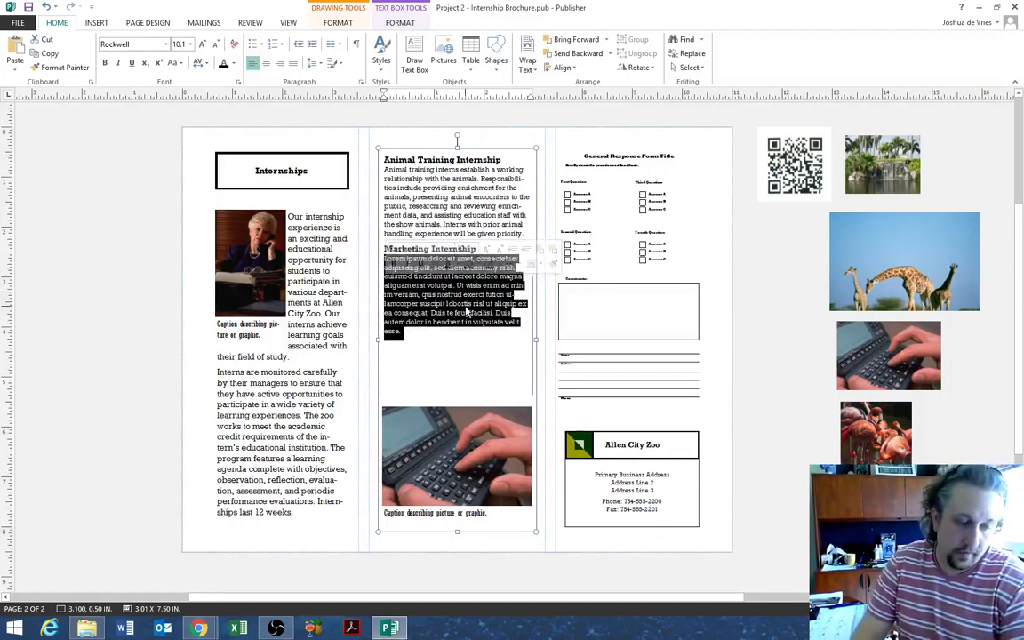
type("Marketing")
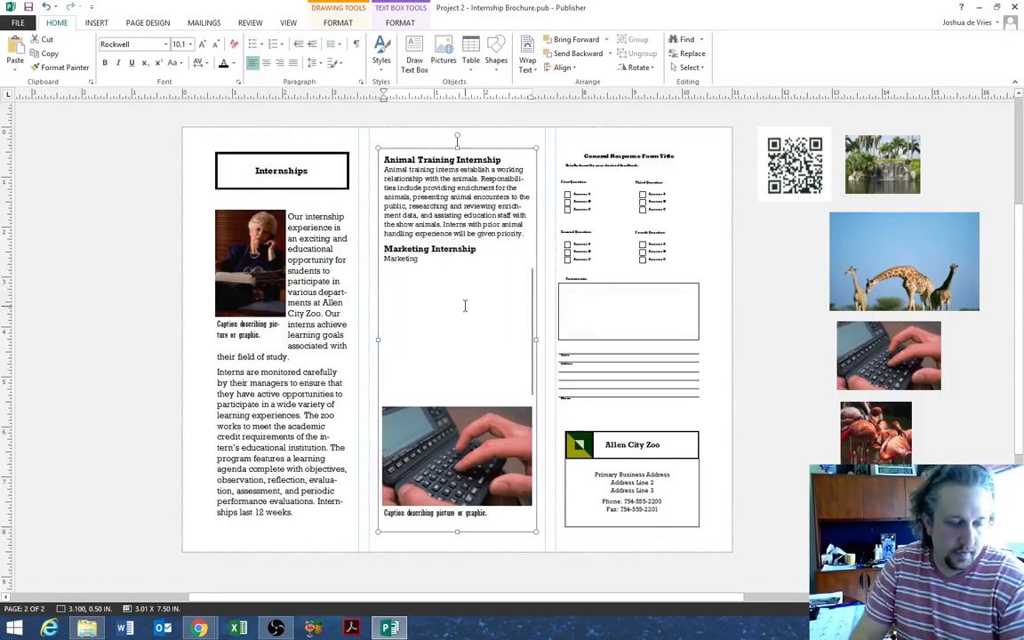
type(" interns are re")
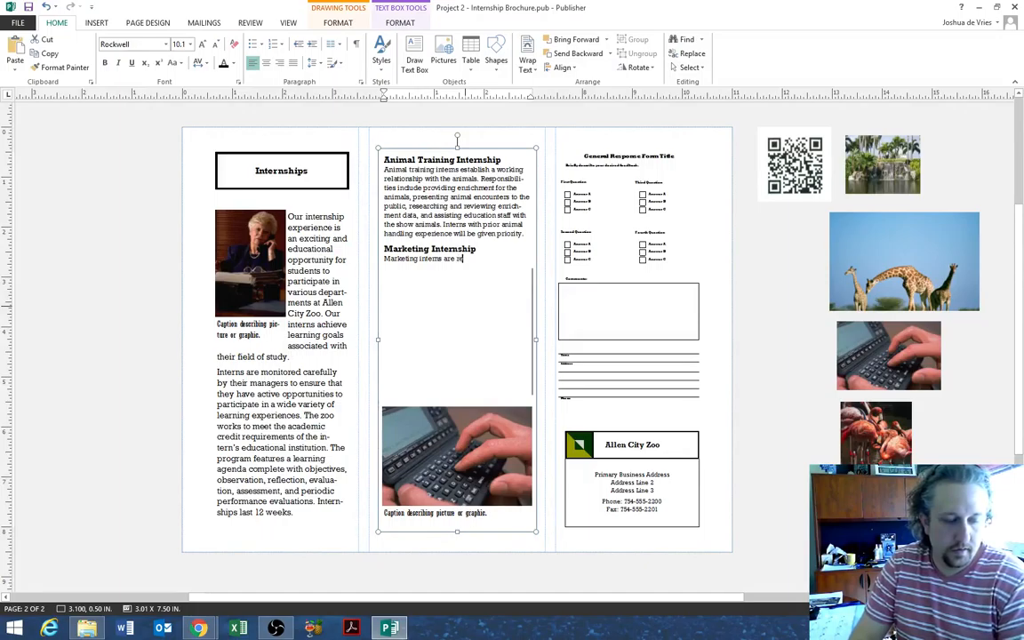
type("sponsible")
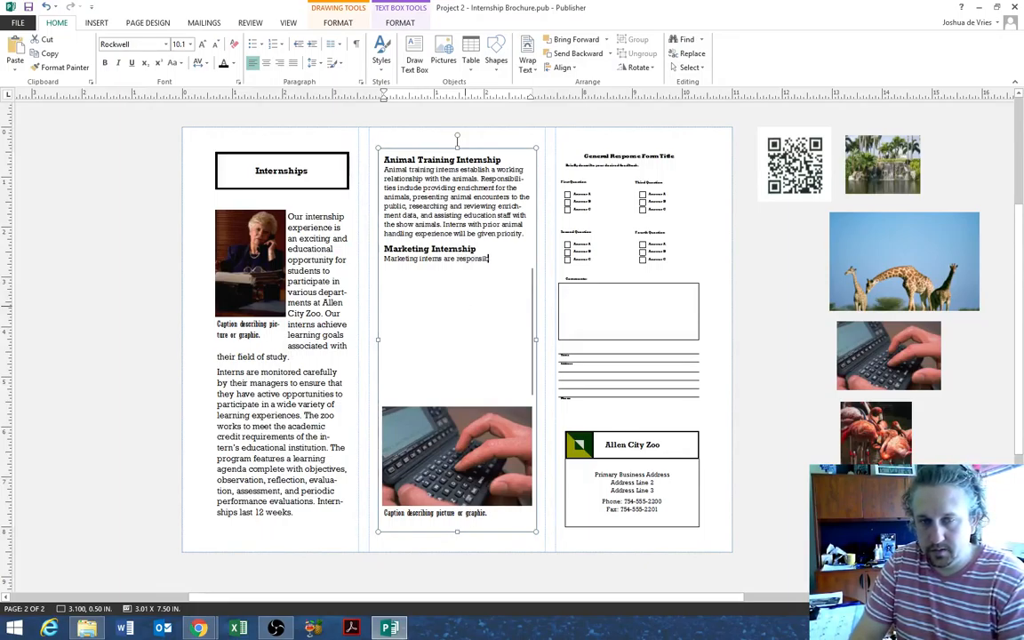
type(" for wo")
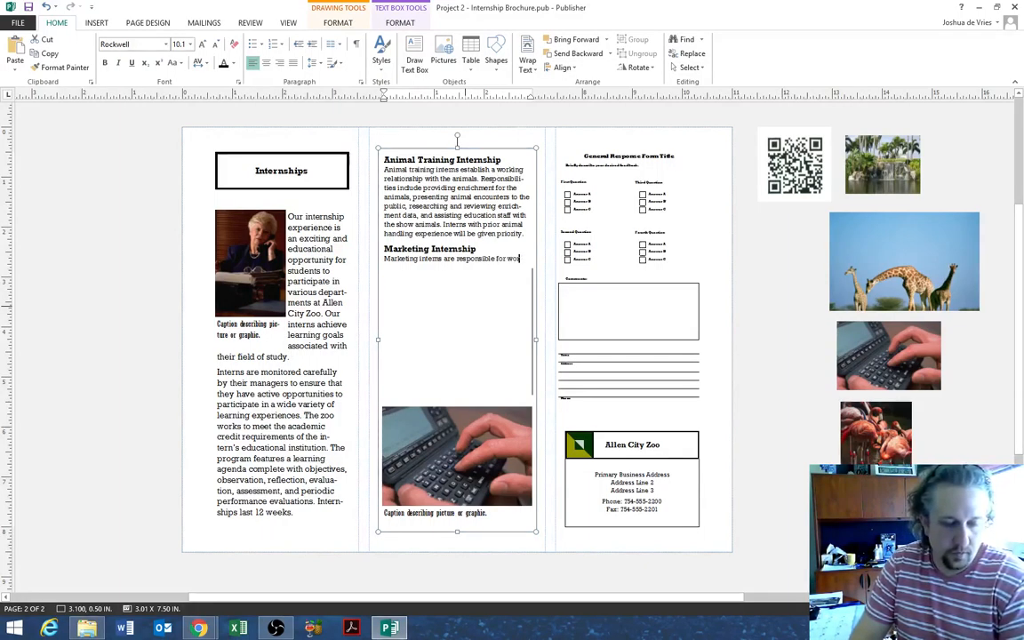
type("rking with all areas of th")
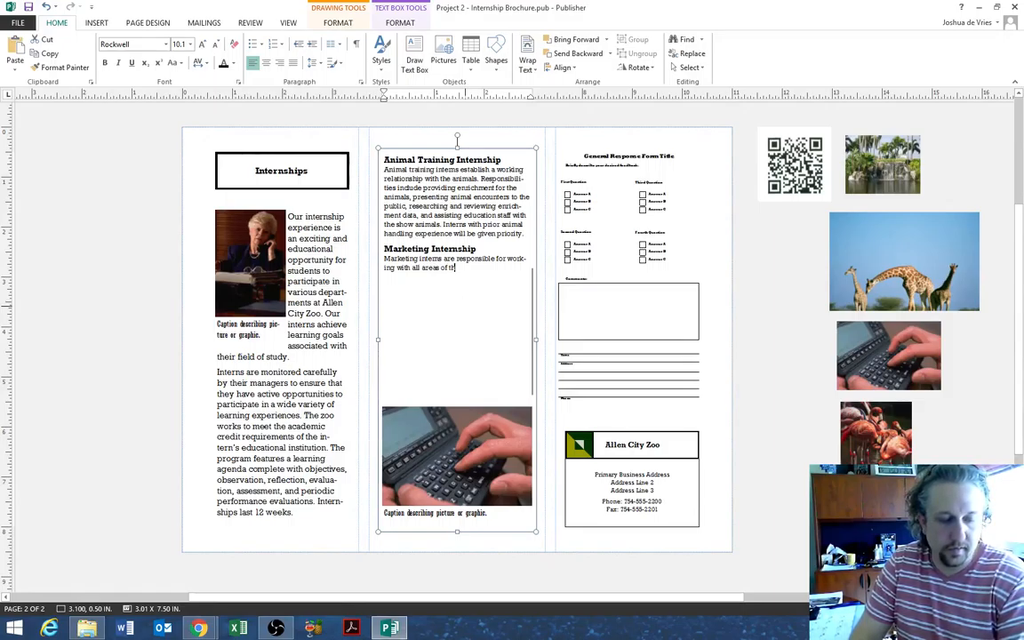
type("e zoo, and with medi")
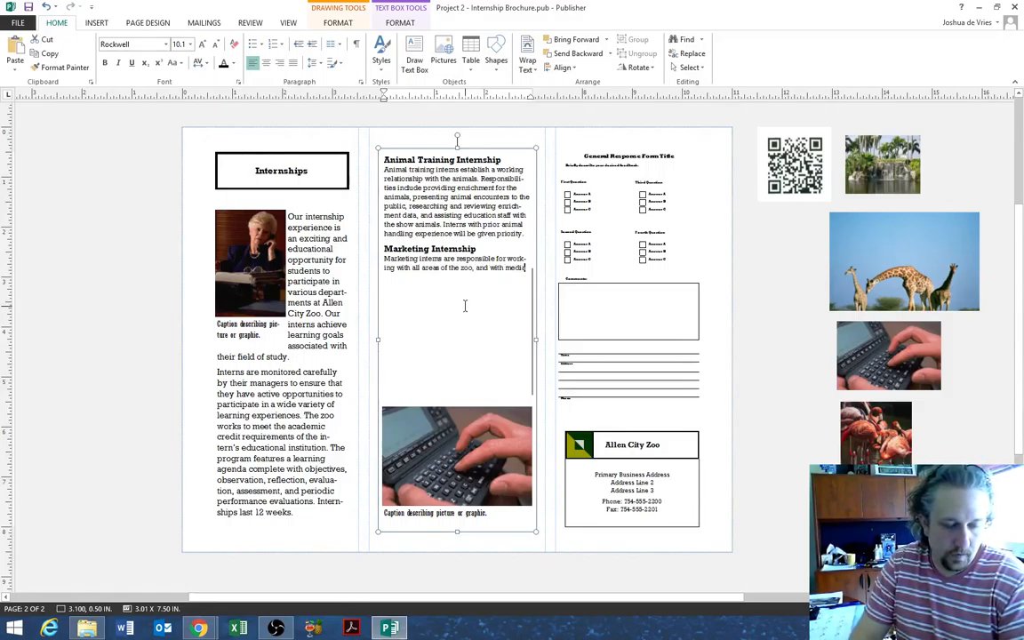
type("a, corporate, an")
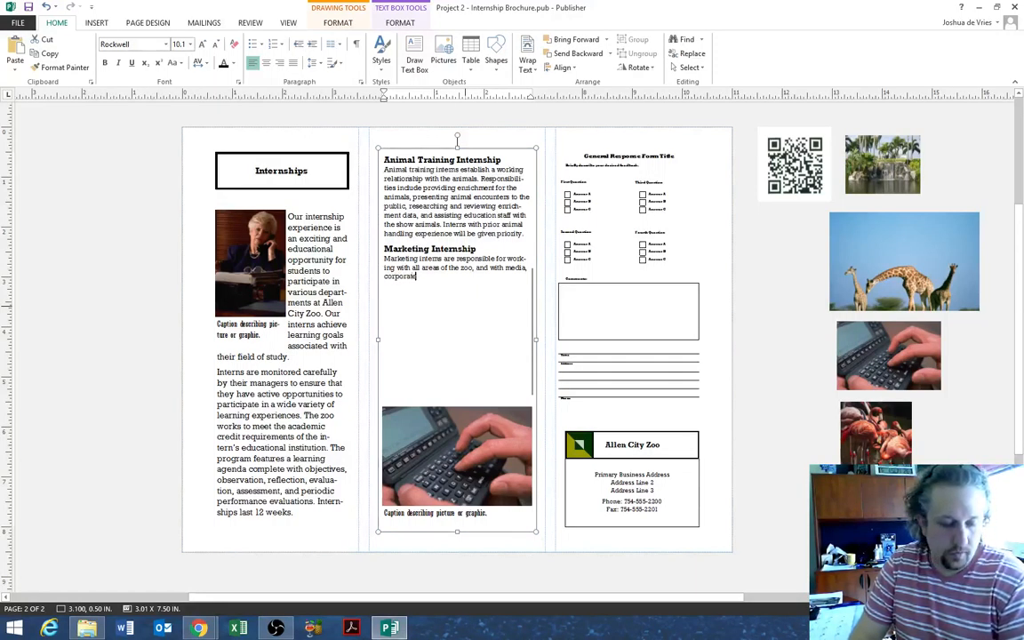
type("d communit")
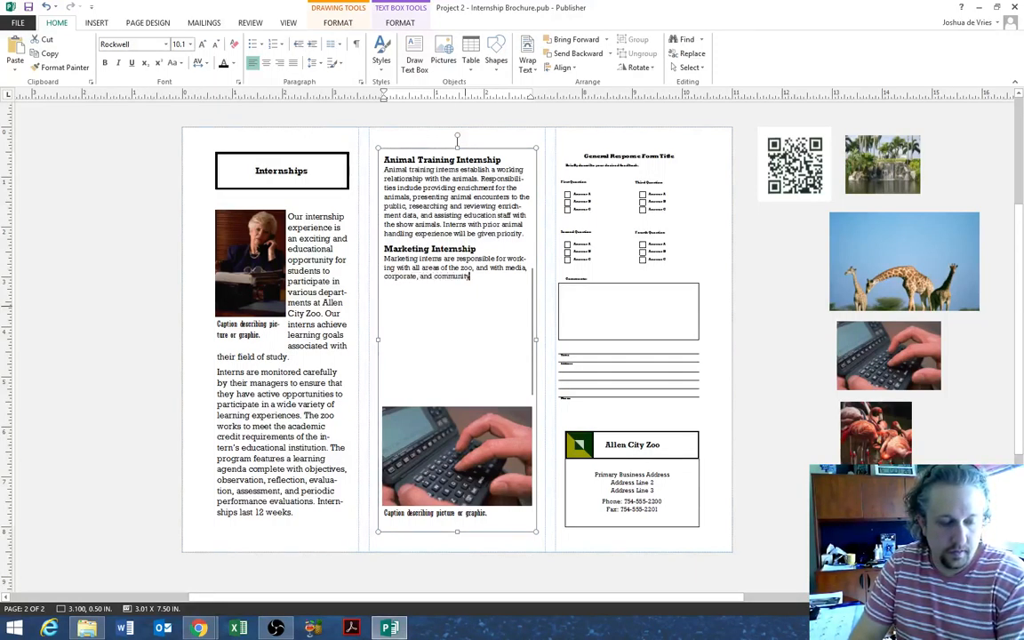
type("y partners to increa")
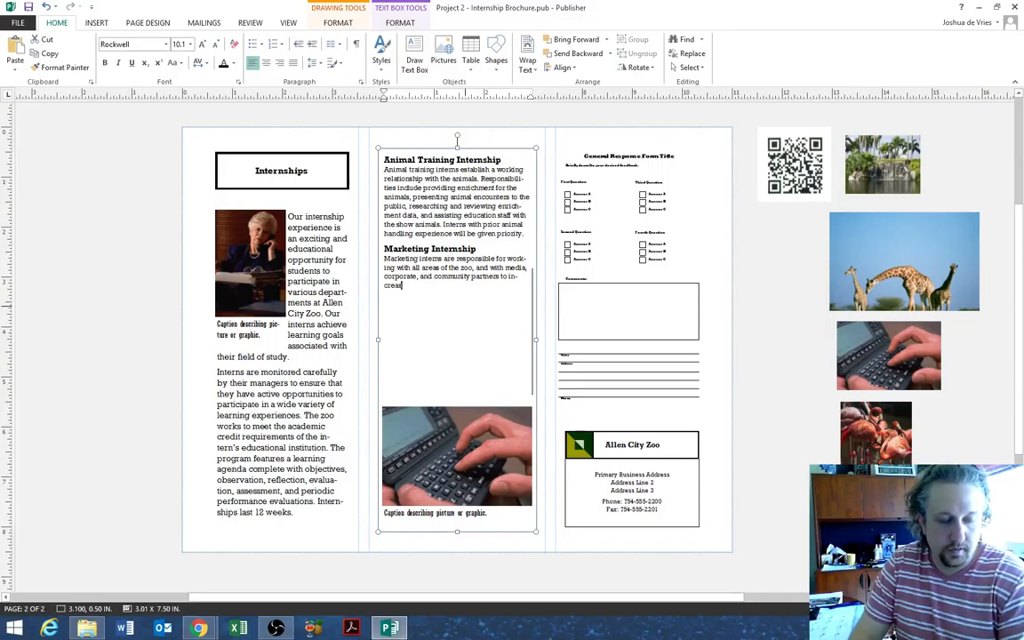
type("se public awarene")
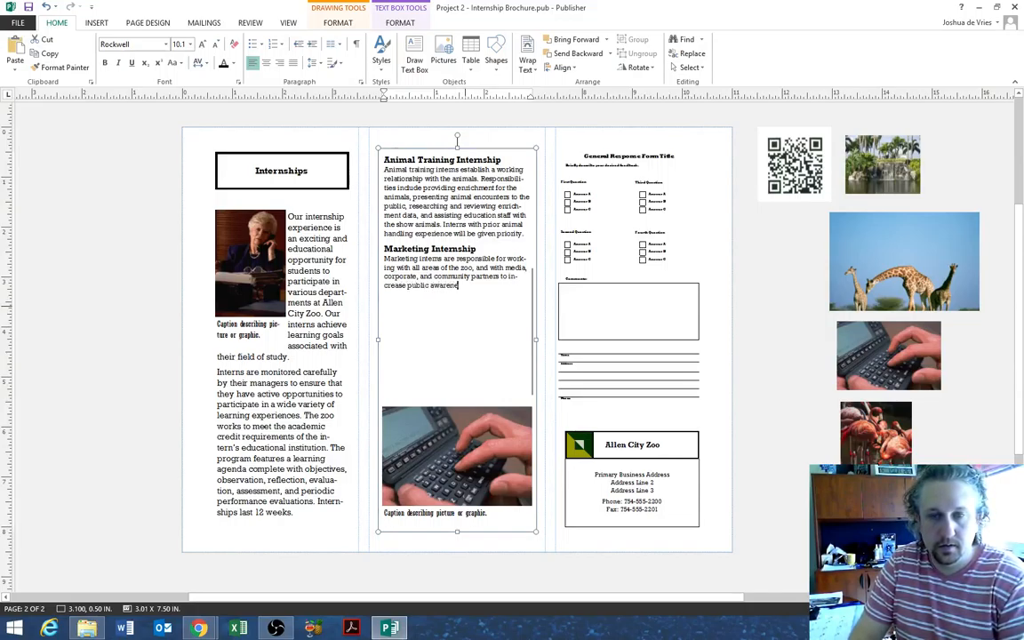
type("ss. prom")
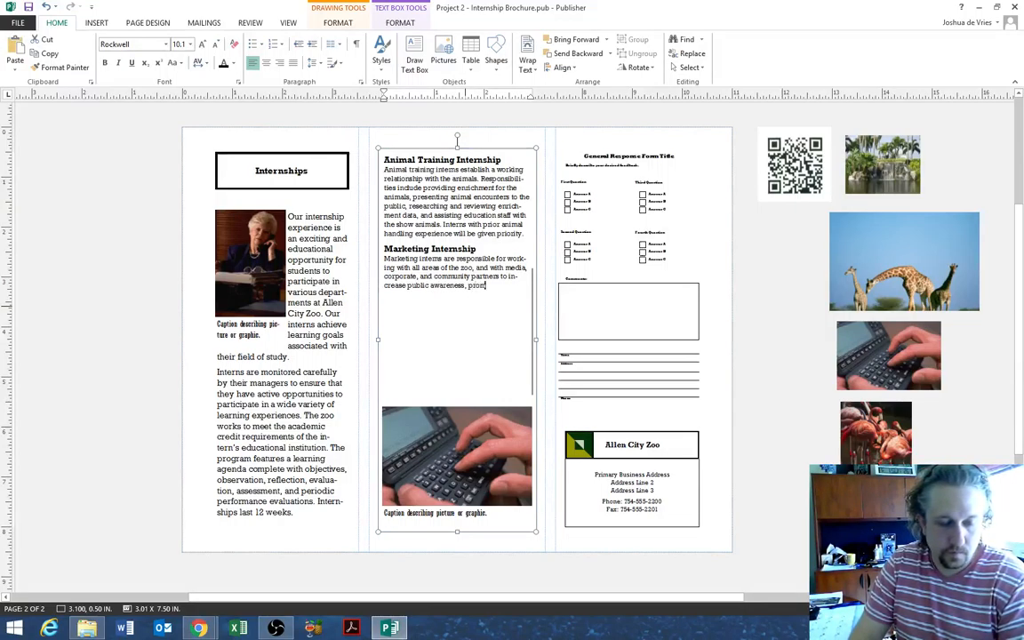
type("ote programs")
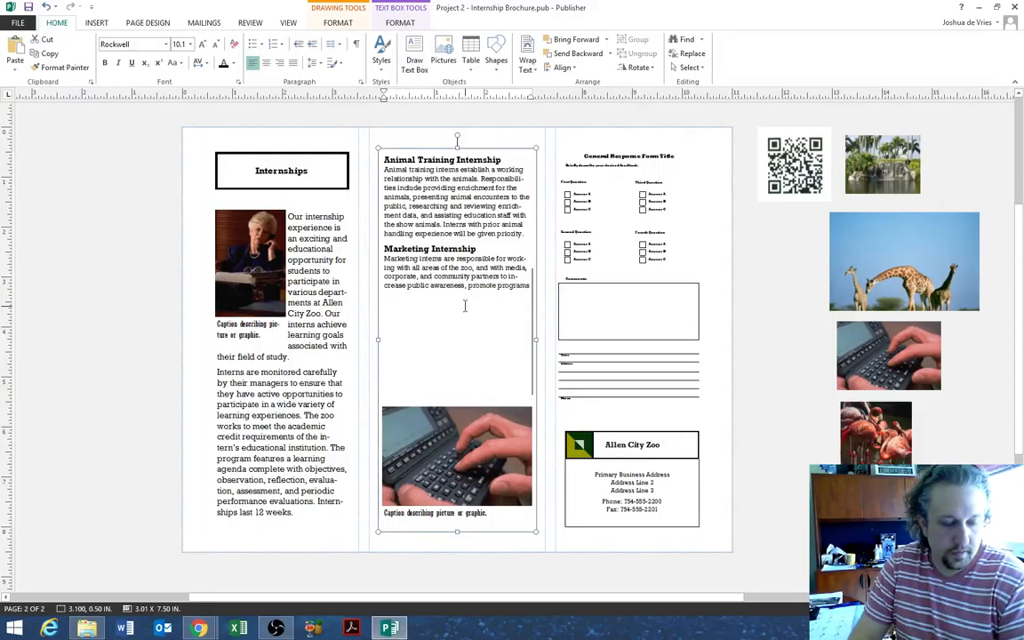
type(", plan spec")
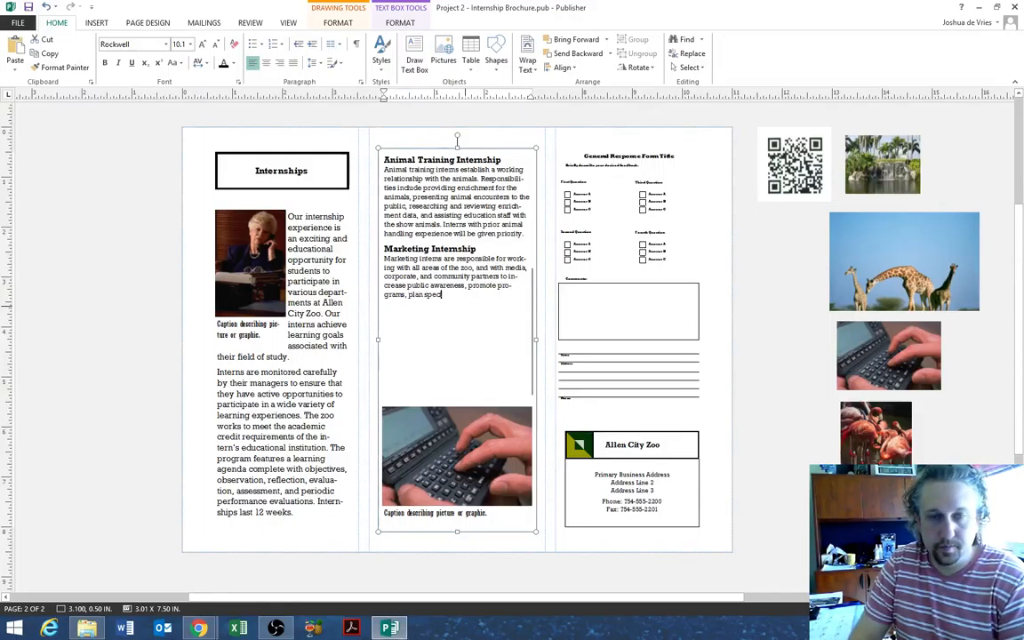
type("ial events")
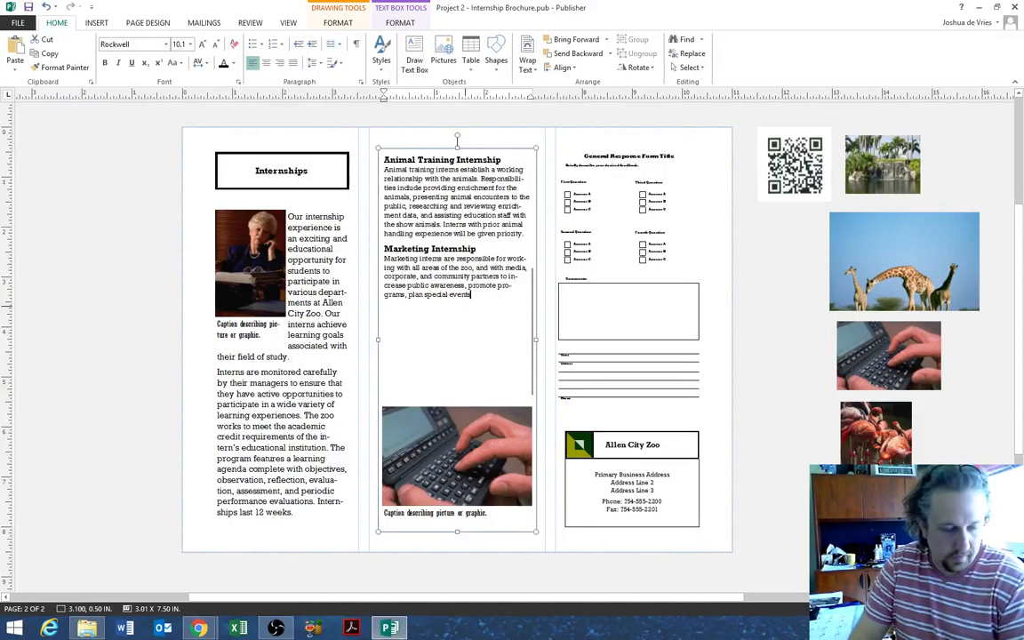
type(", and coord")
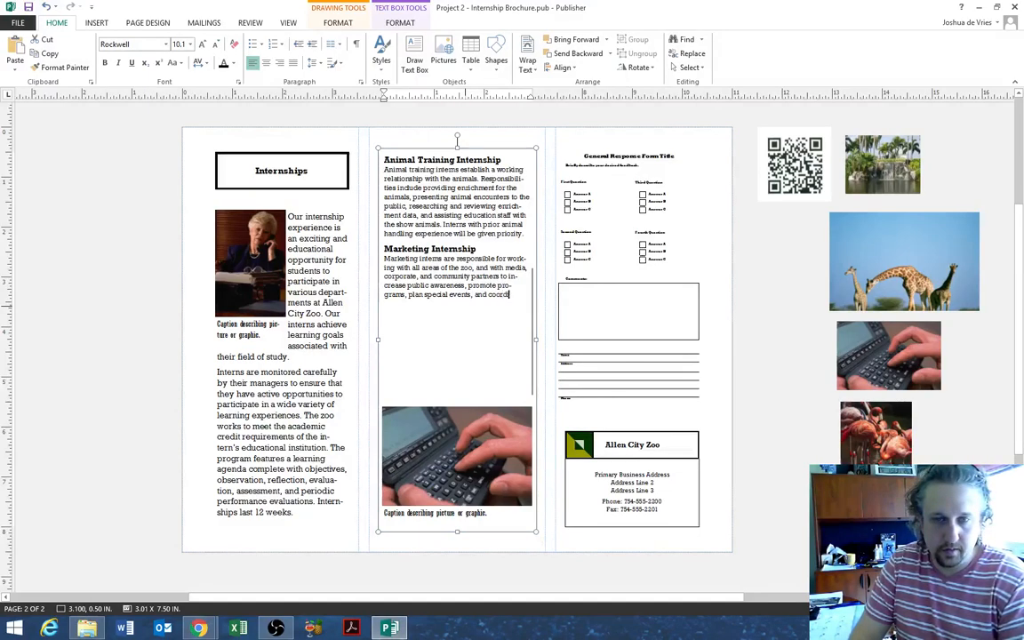
type("inate corporate eng")
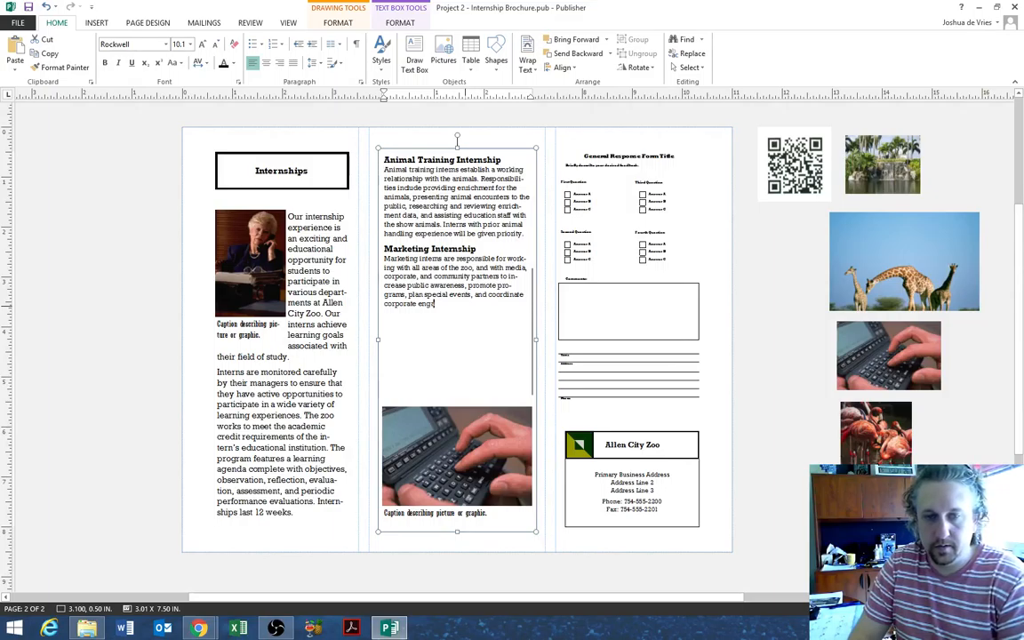
type("agement")
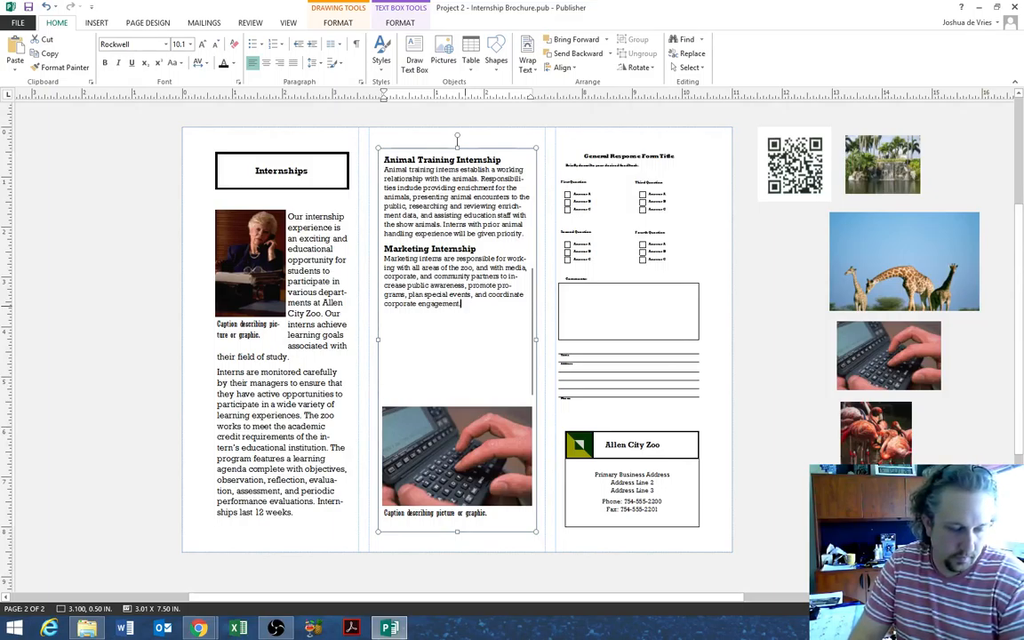
type(". Allen City Z")
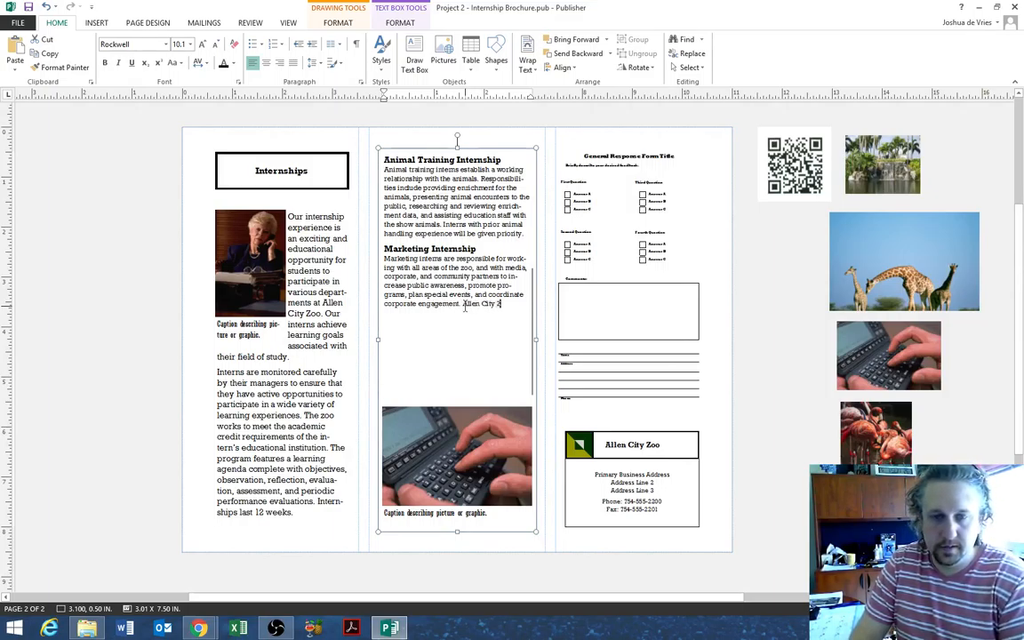
type("oo is s")
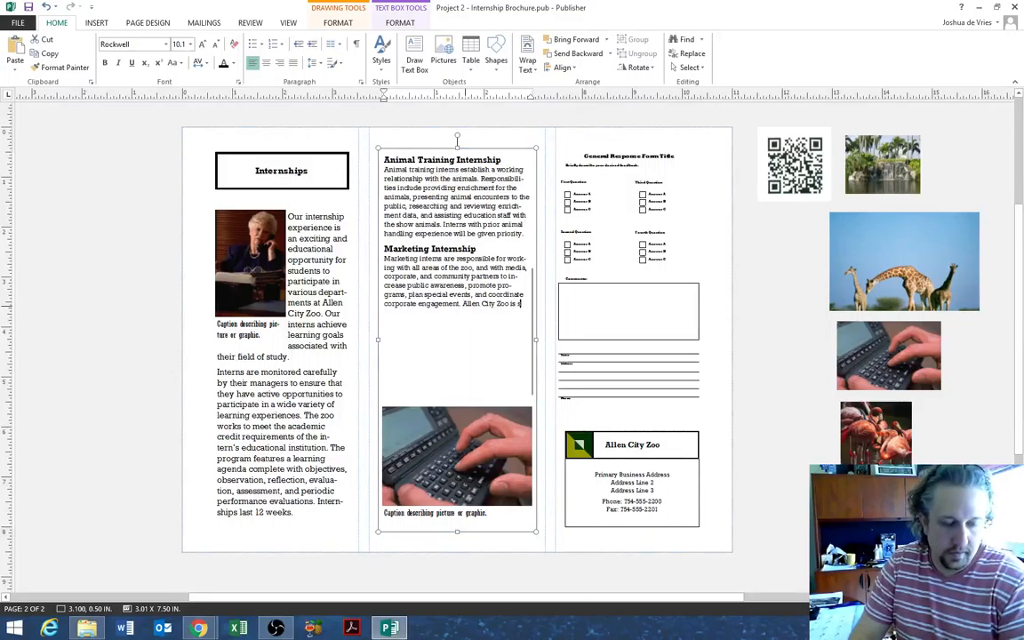
type("eeking motivated")
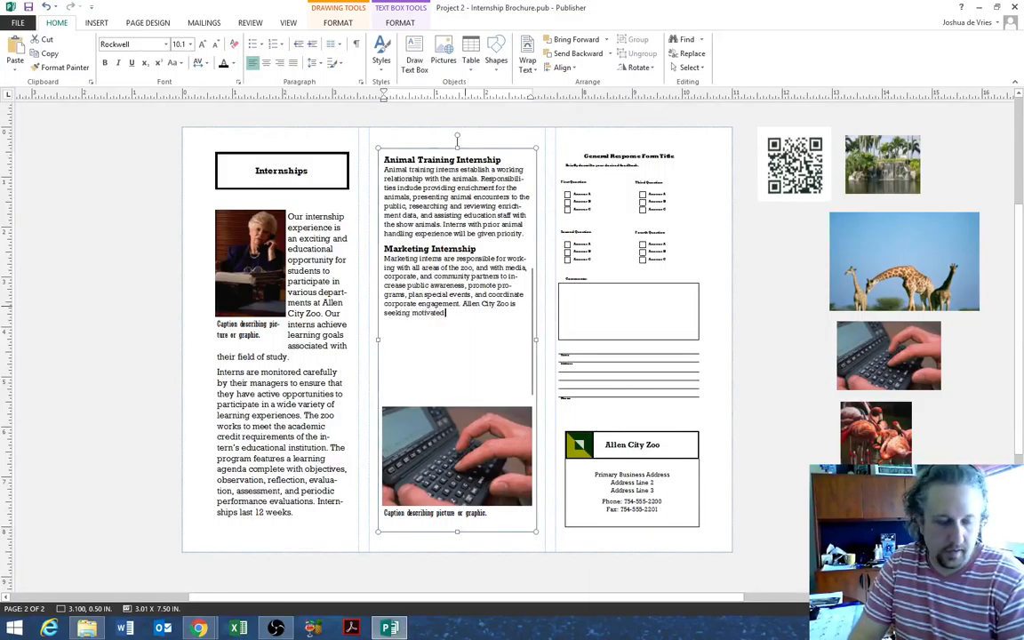
type(" individuals")
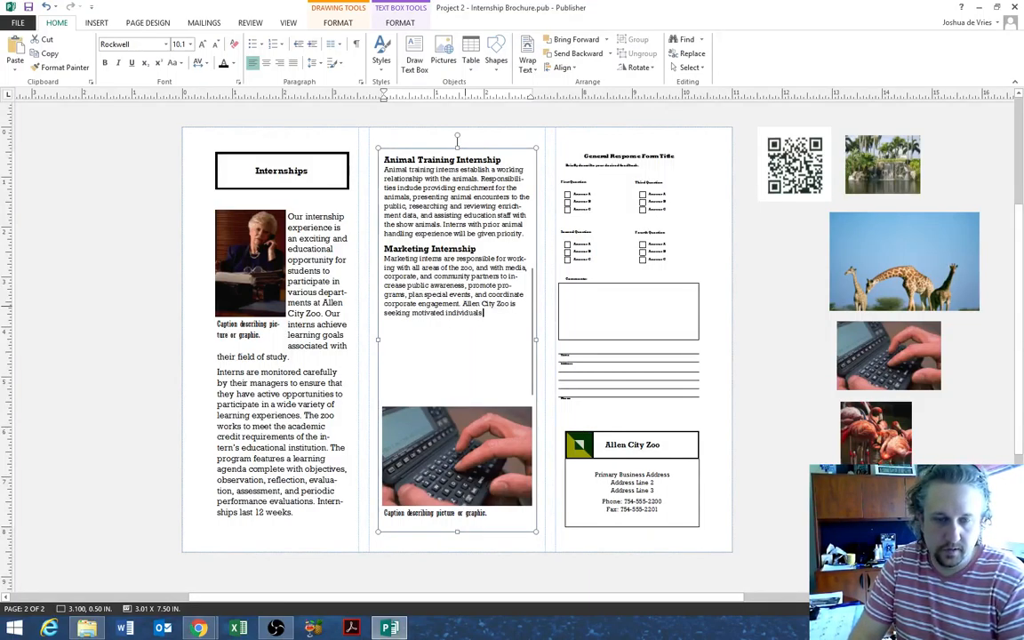
type(" with good co")
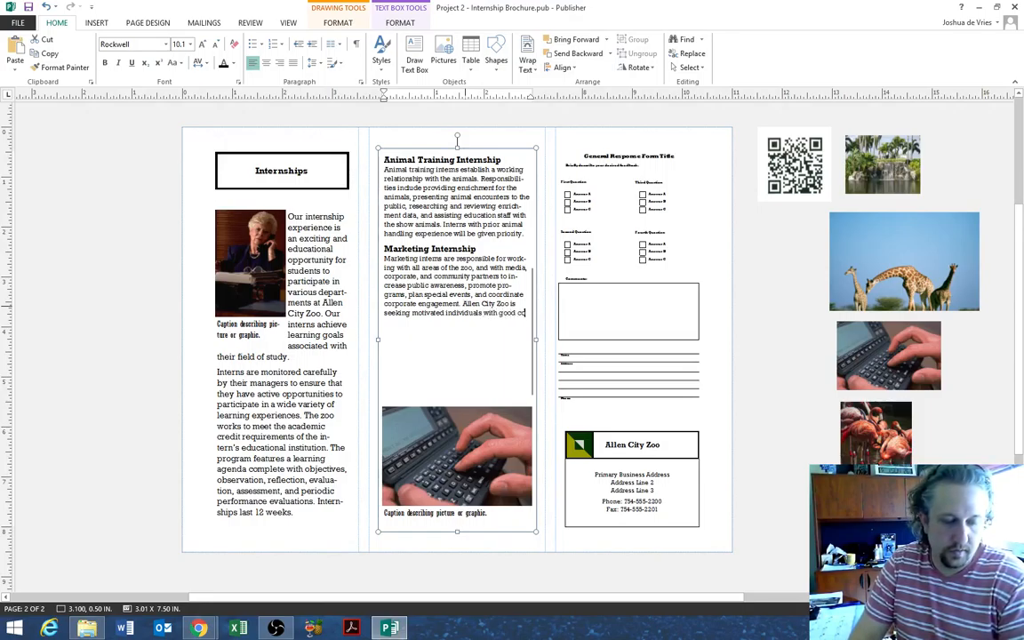
type("mmunication.")
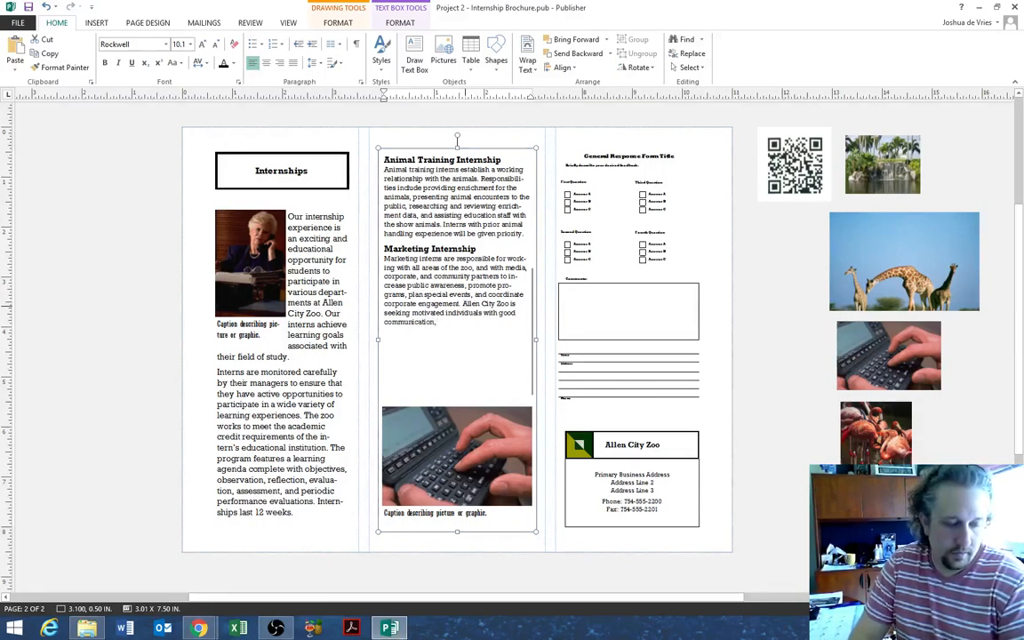
type(" computer, and writing")
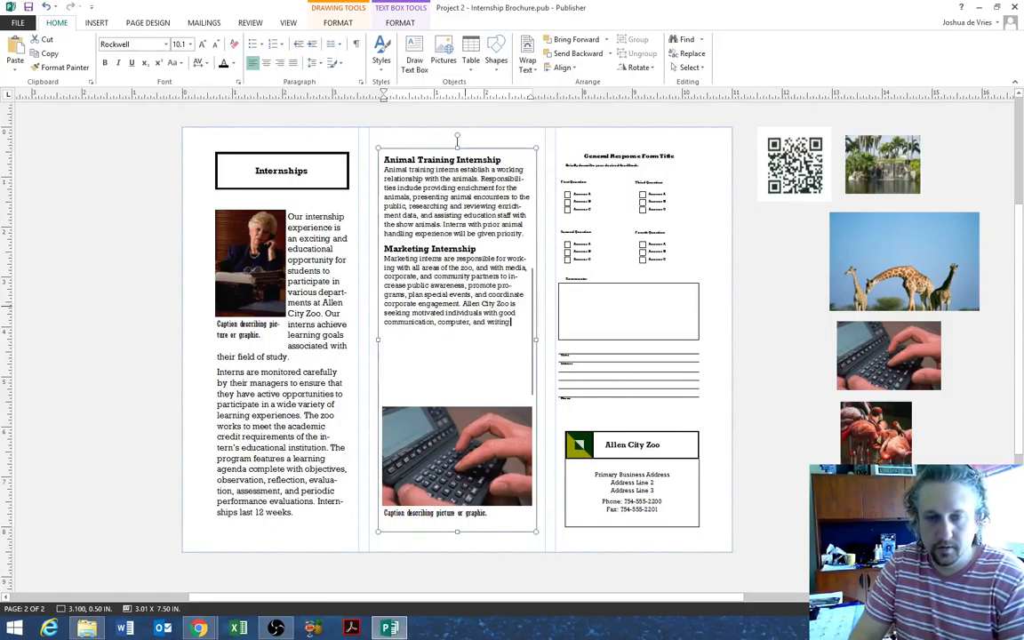
type(" skills")
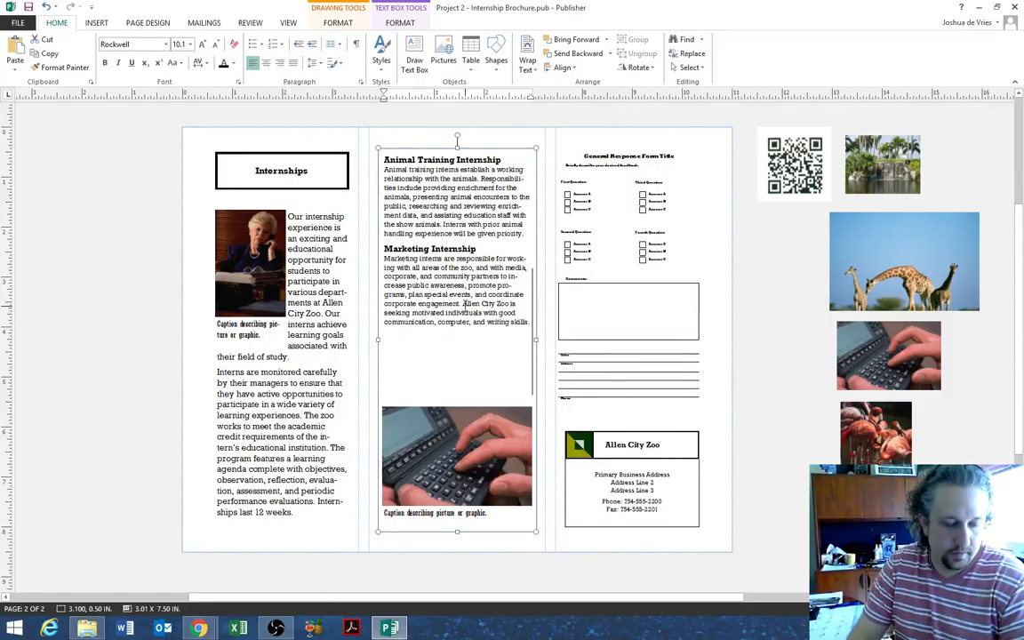
type(".")
key("Return")
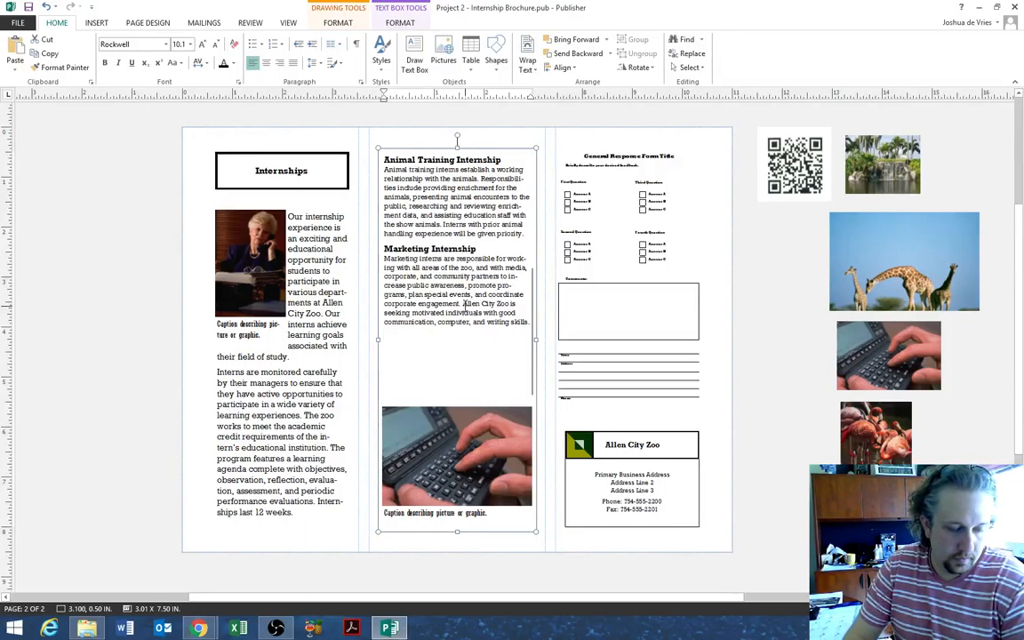
- Type the 'General Education Internship' heading and its paragraph on curriculum, outreach and on-grounds programming
type("General E")
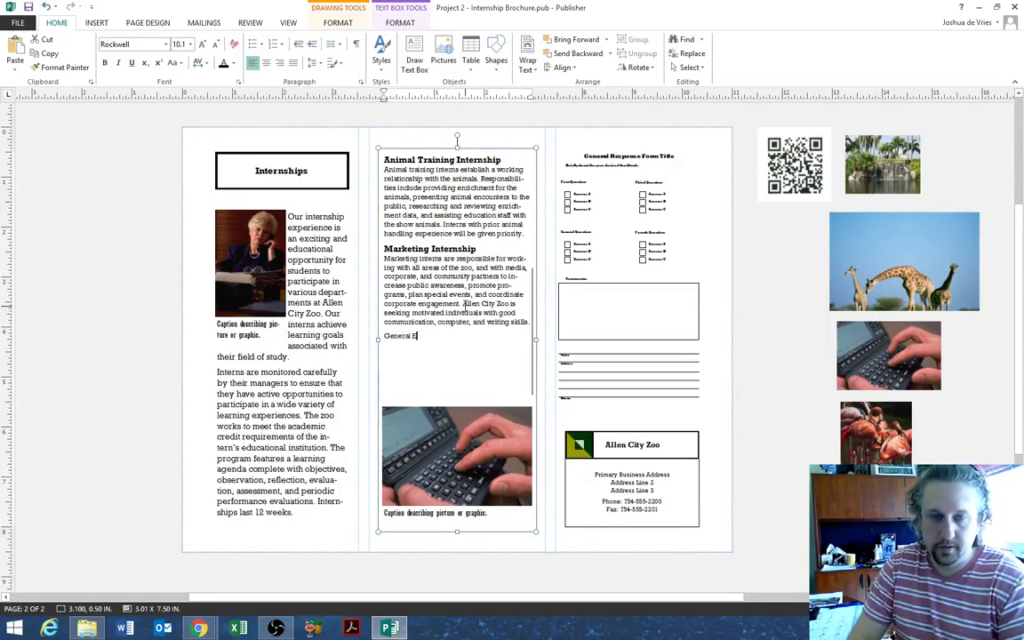
type("ducation Interns")
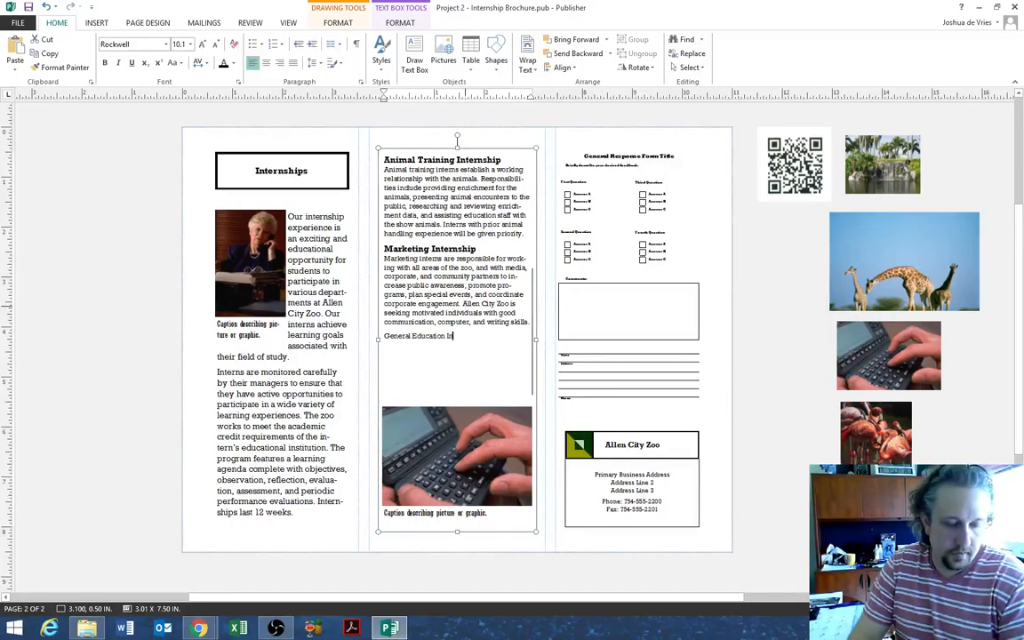
key("BackSpace")
key("BackSpace")
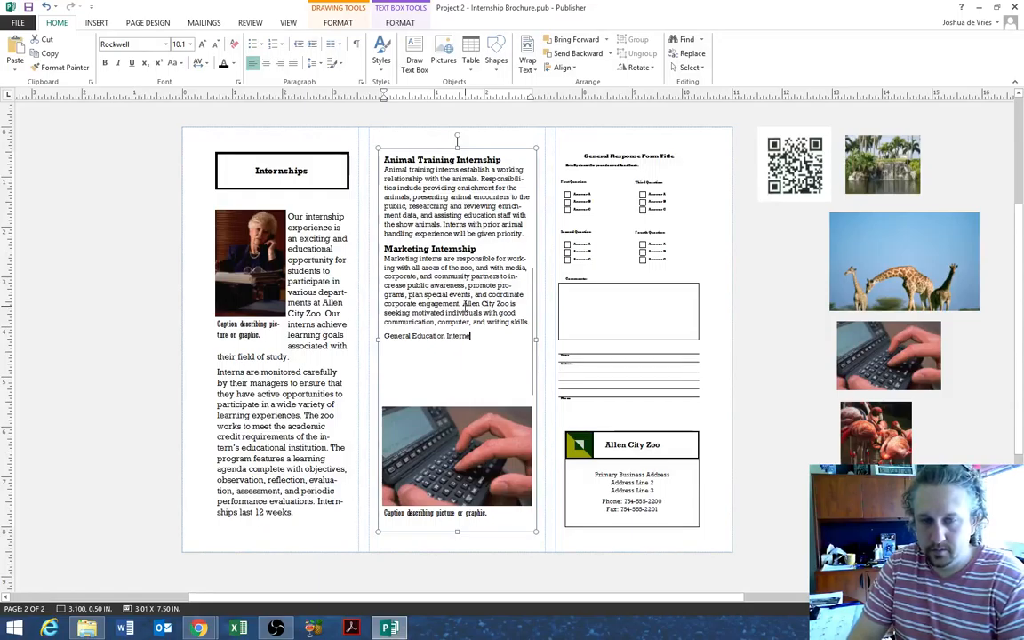
key("Return")
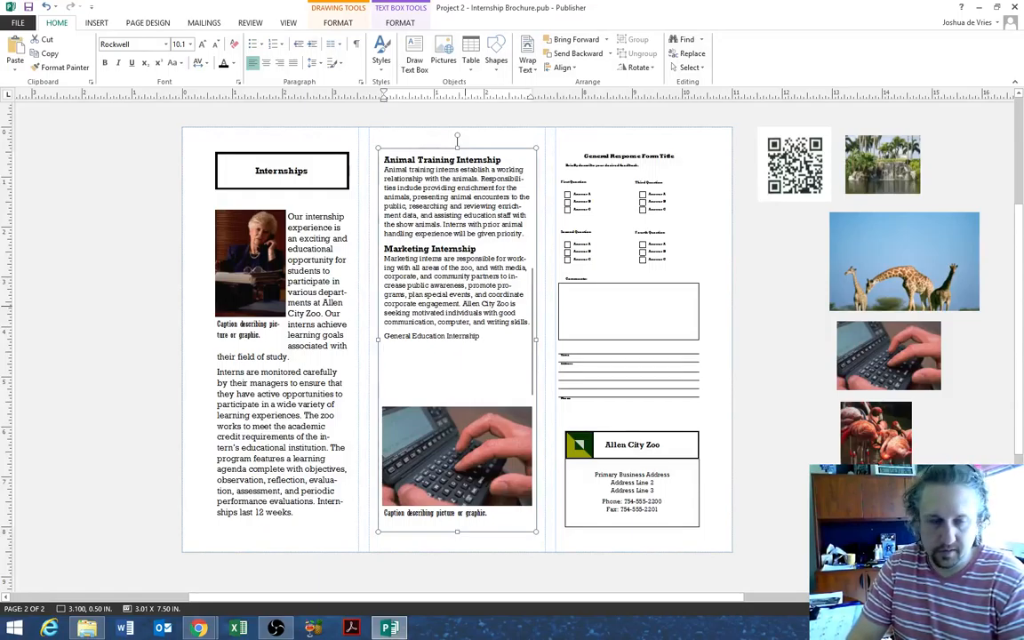
type("General")
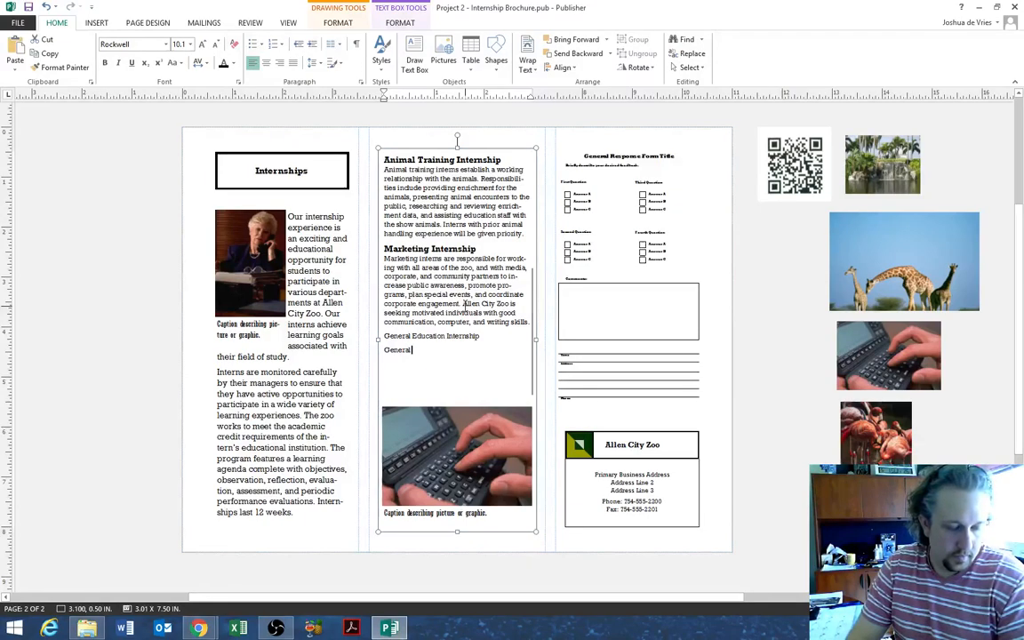
type(" e")
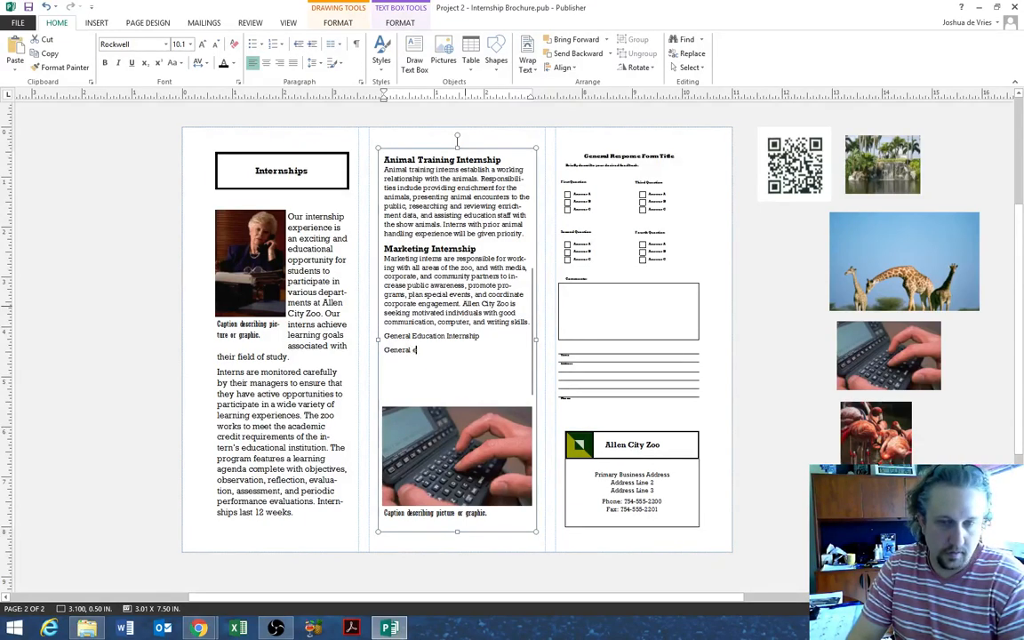
type("ducation inter")
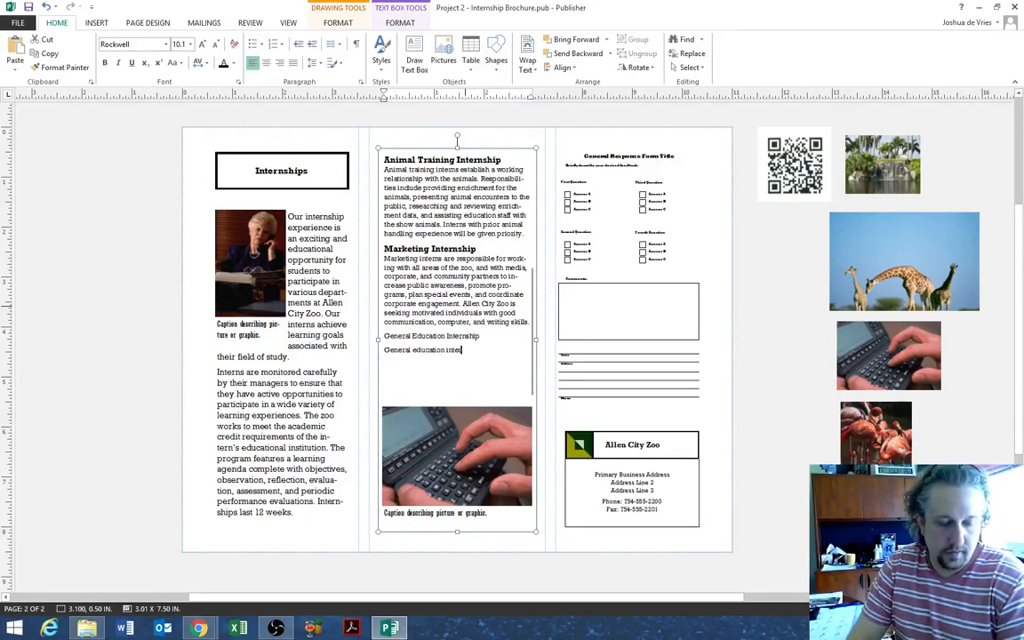
type("ns work to devel")
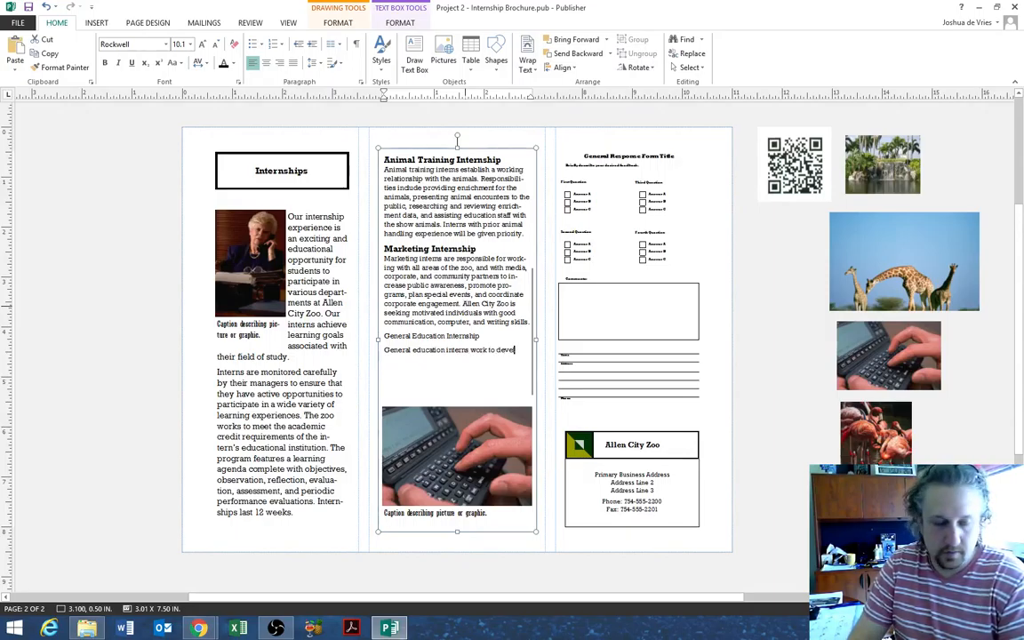
type("op and improve edu")
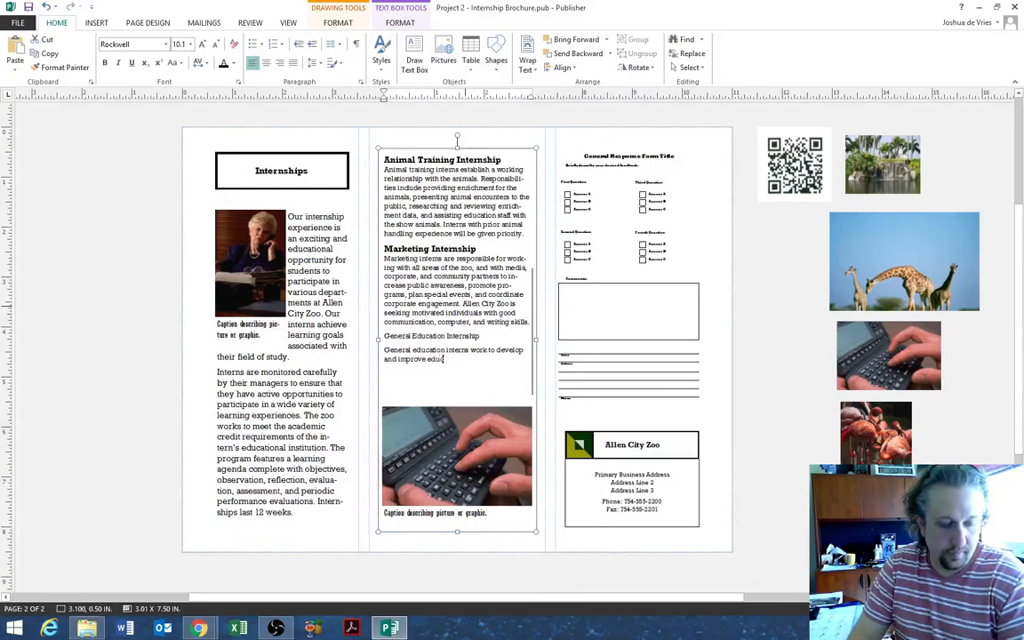
type("cational opp")
type("or")
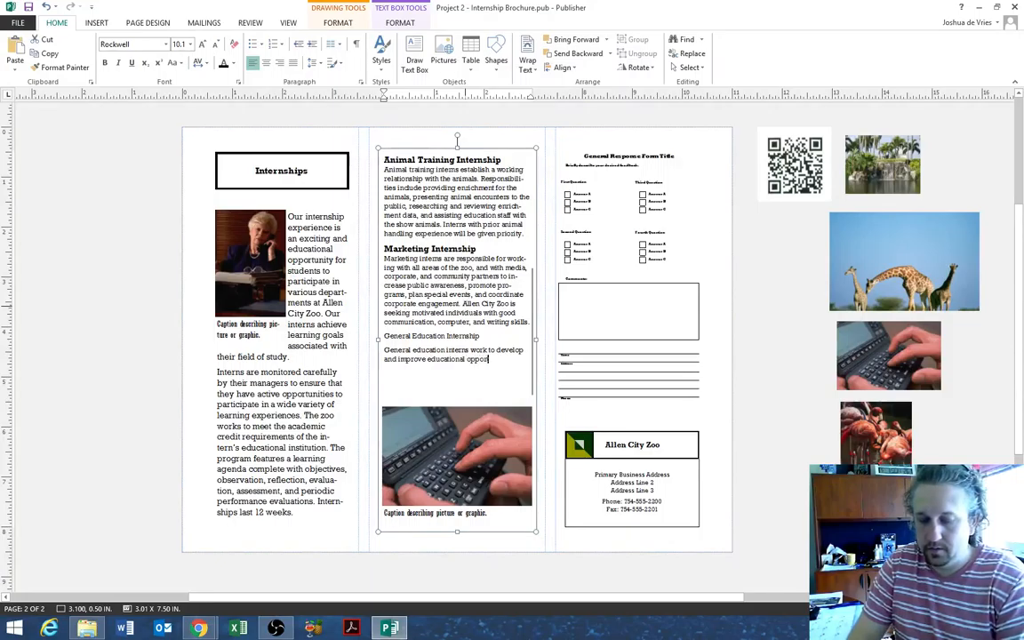
type("tunities")
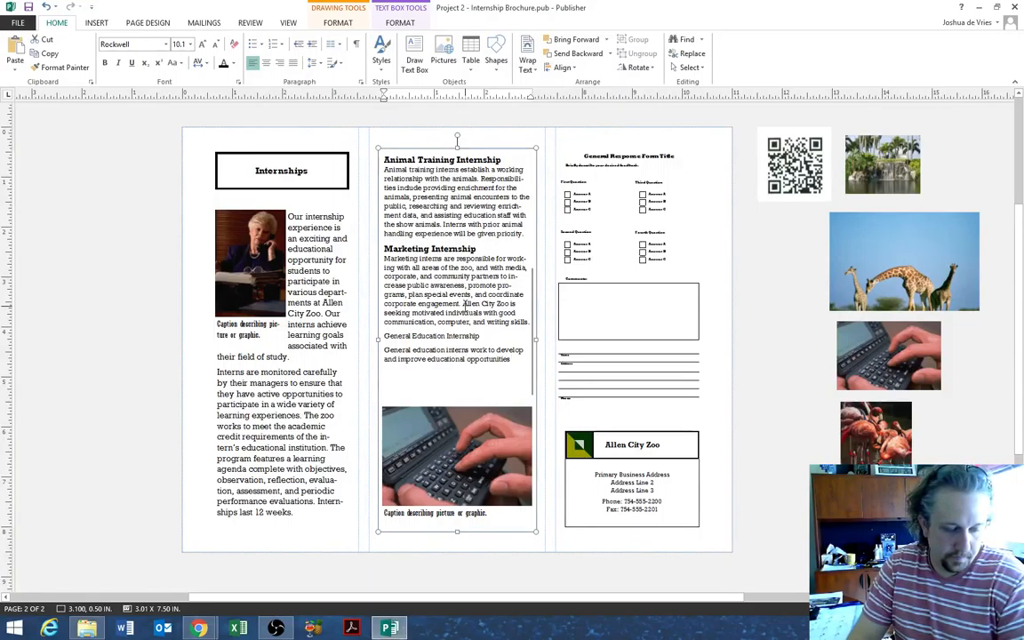
type(" for zoo patrons b")
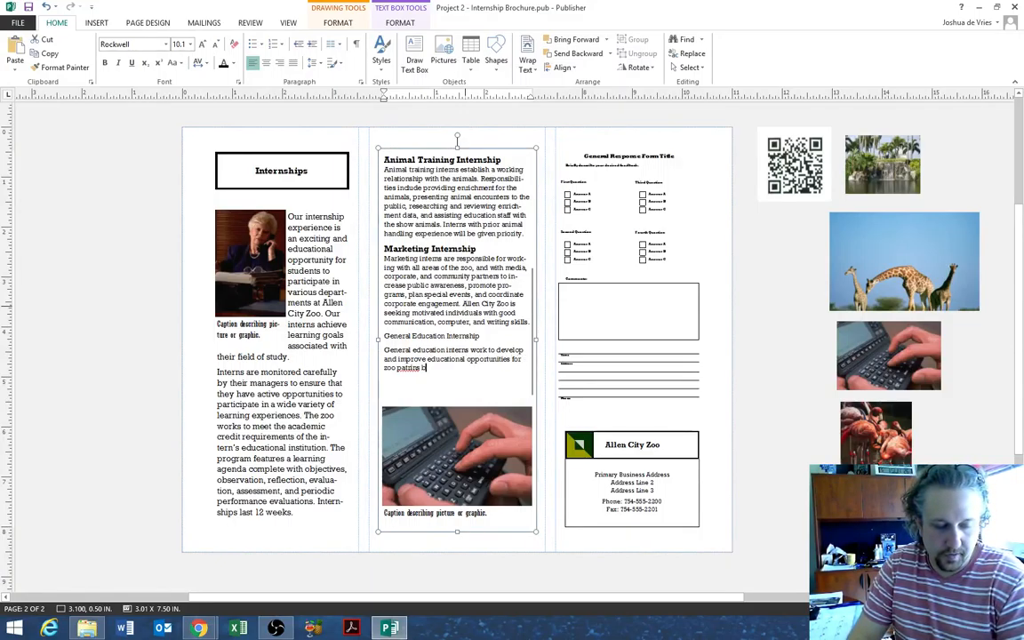
type("y cortributing to the dev")
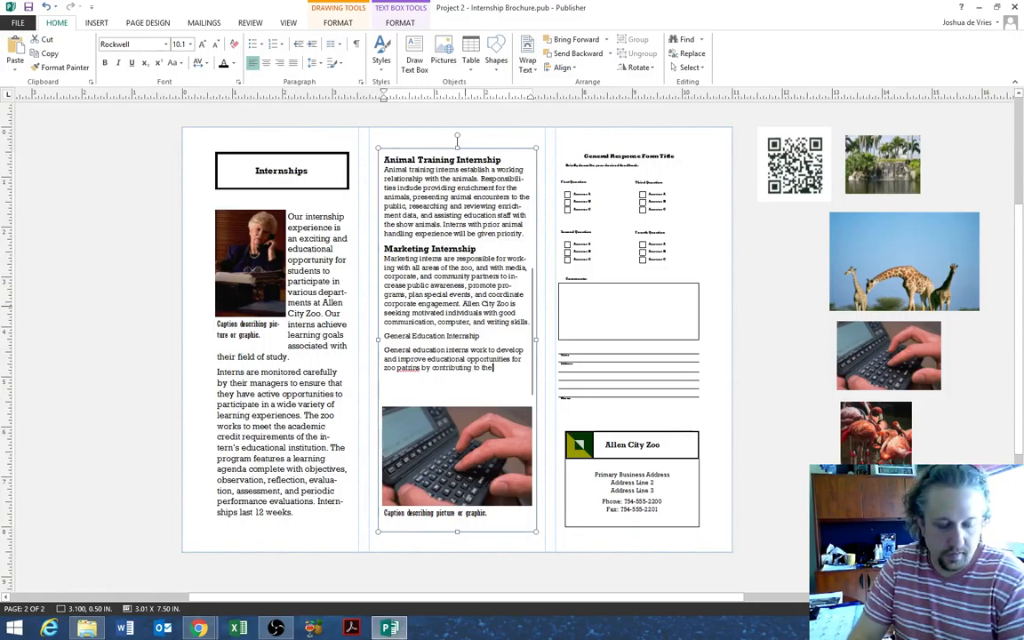
type("lopment")
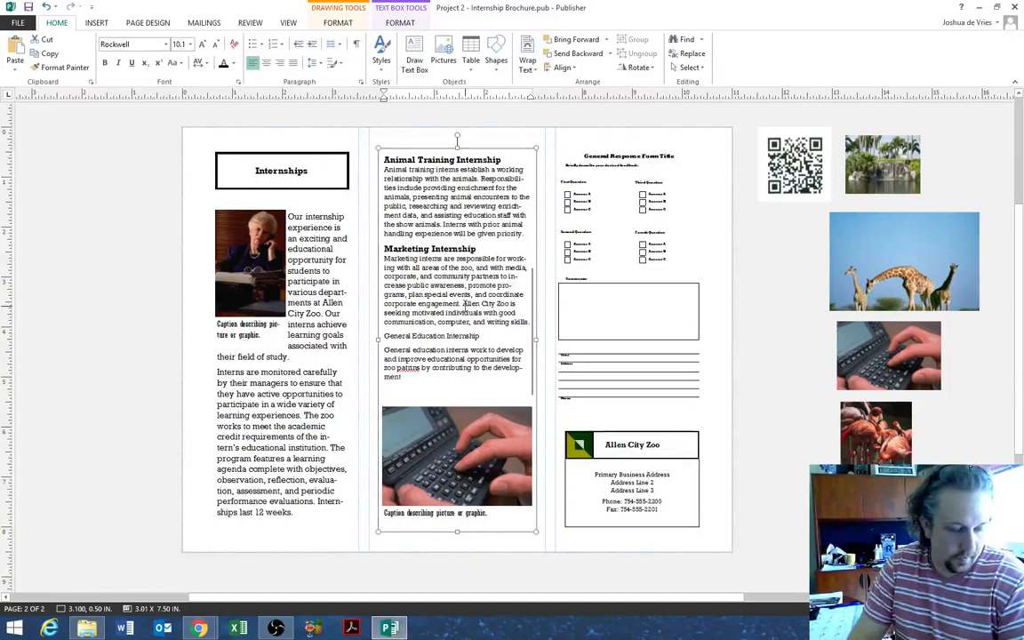
type(" and evaluation")
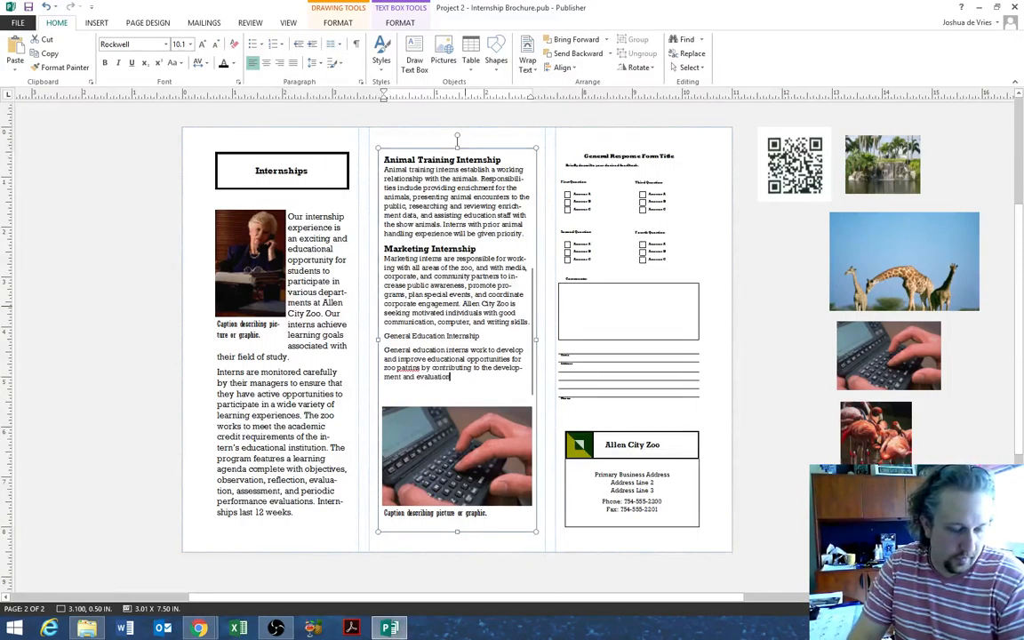
type(" of a")
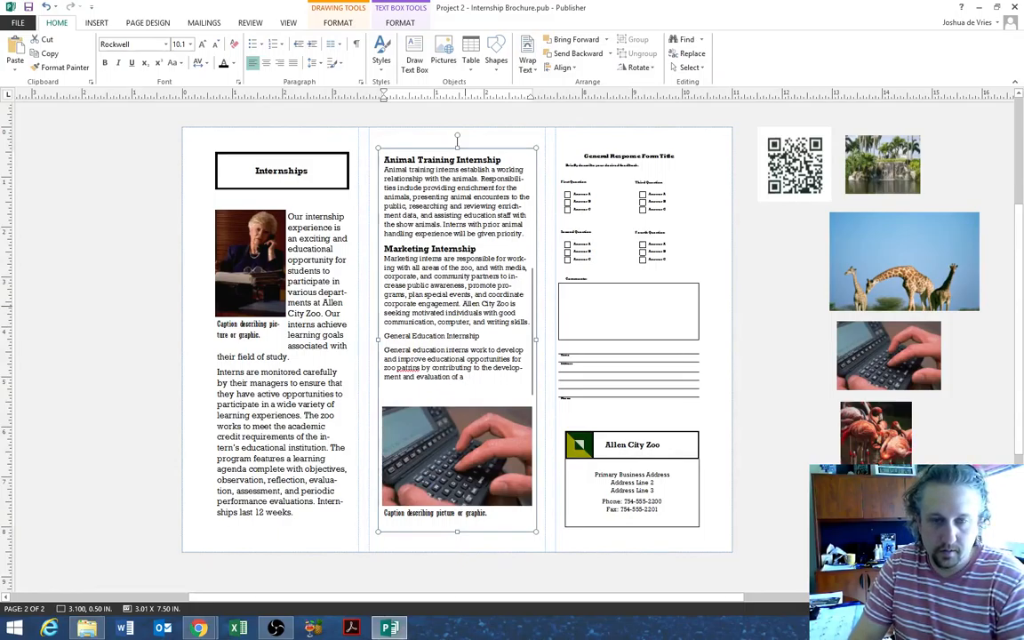
key("BackSpace")
type("new curriculum")
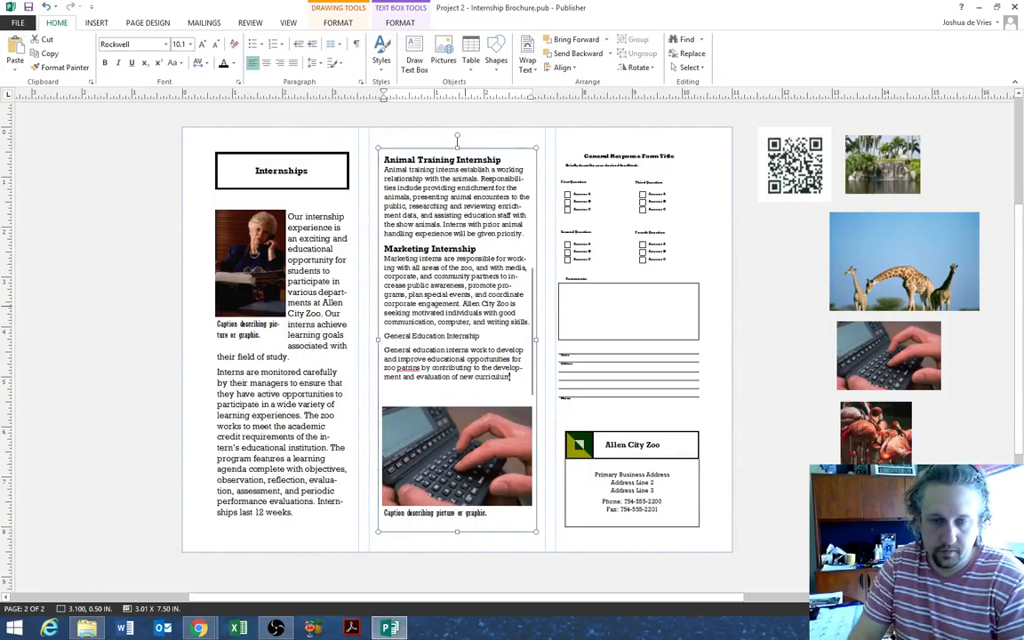
type(". incl")
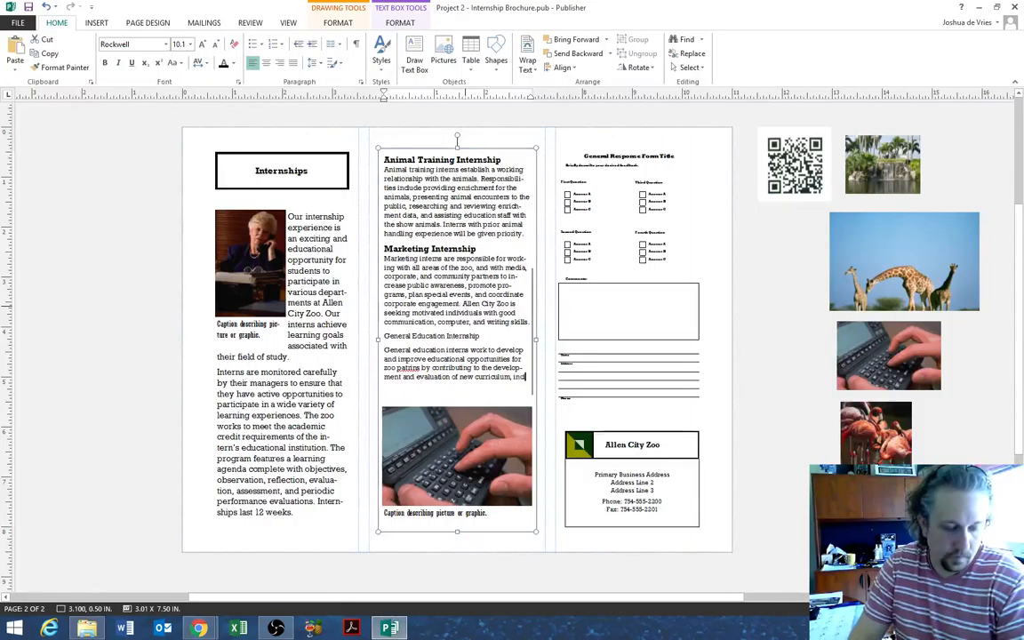
type("uding distance")
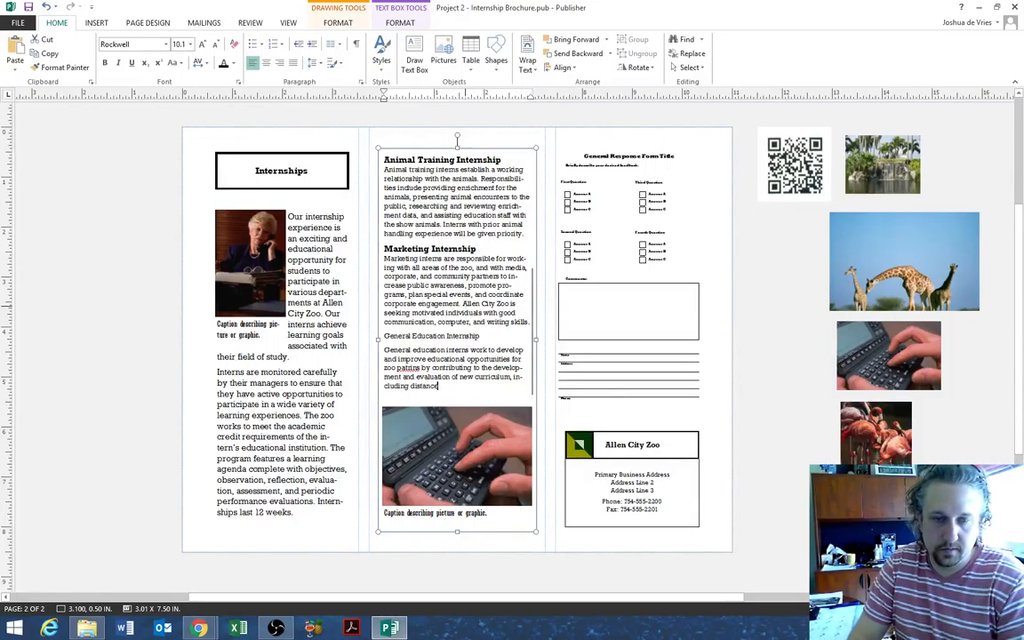
type(" learning, outre")
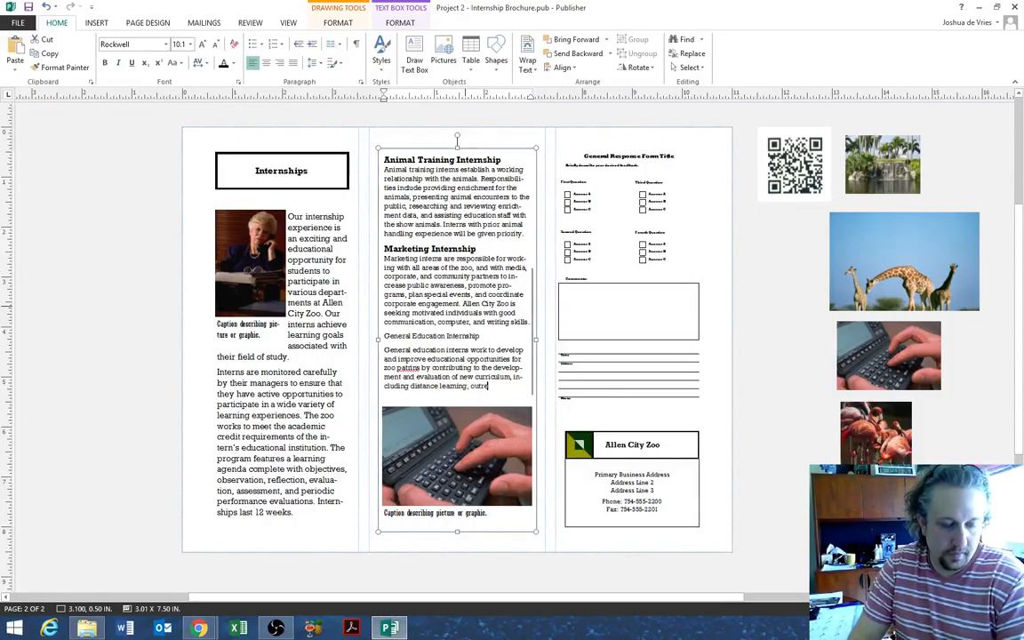
type("ach and")
key("BackSpace")
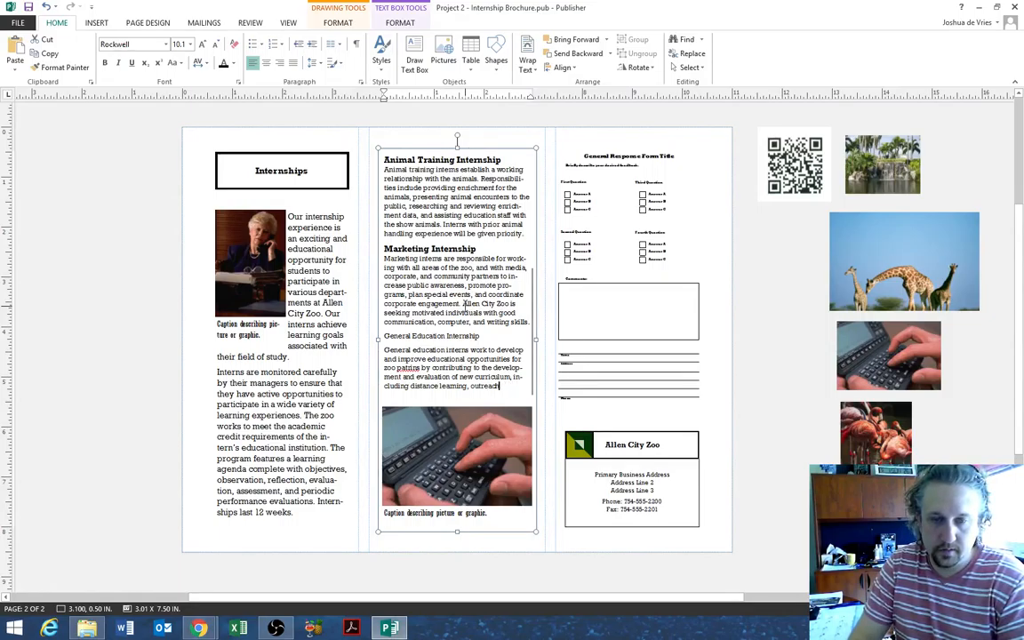
type(", and on")
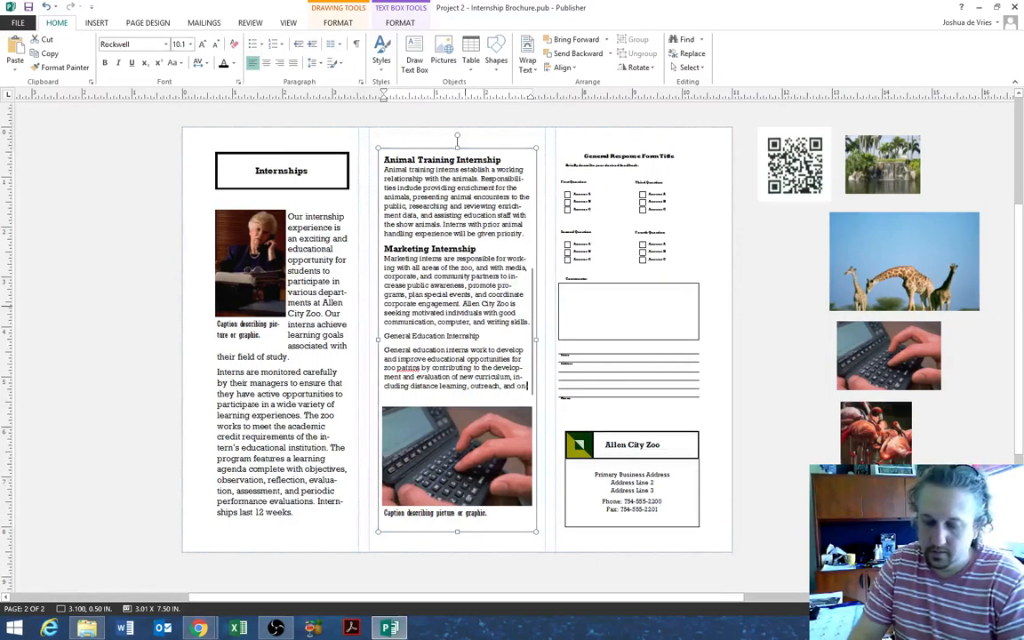
type("going")
type("ds program")
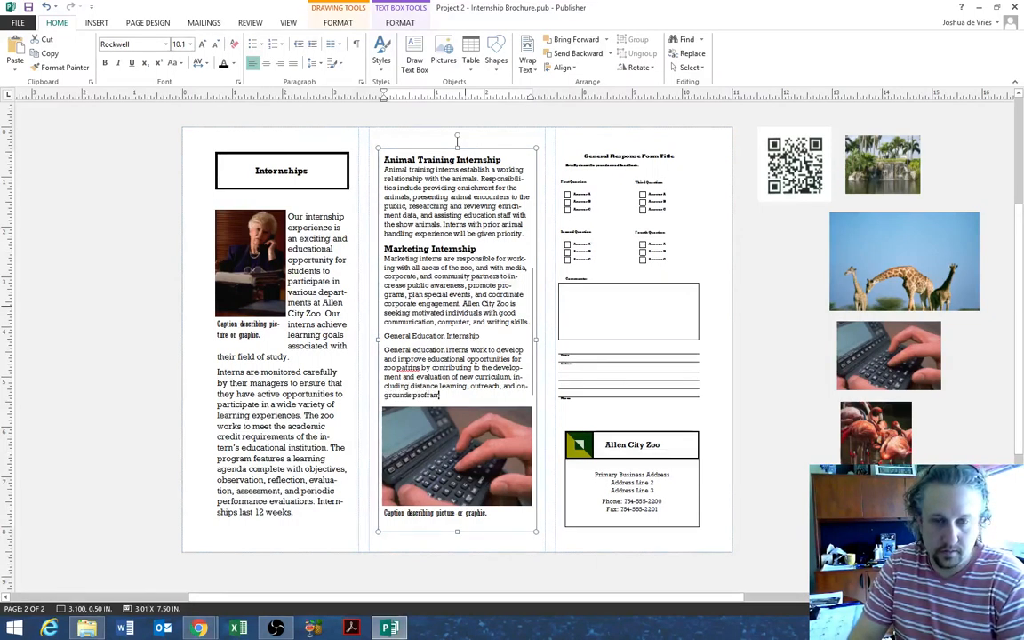
type("ming.")
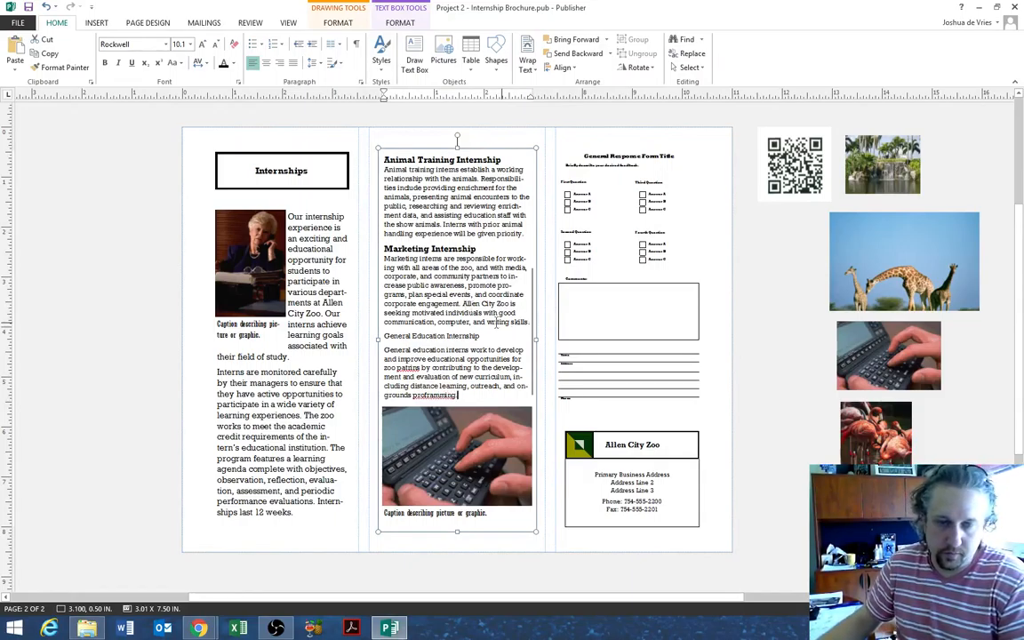
- Correct the misspellings to 'programming' and 'patrons' using spelling suggestions
right_click(428, 394)
left_click(448, 402)
right_click(414, 368)
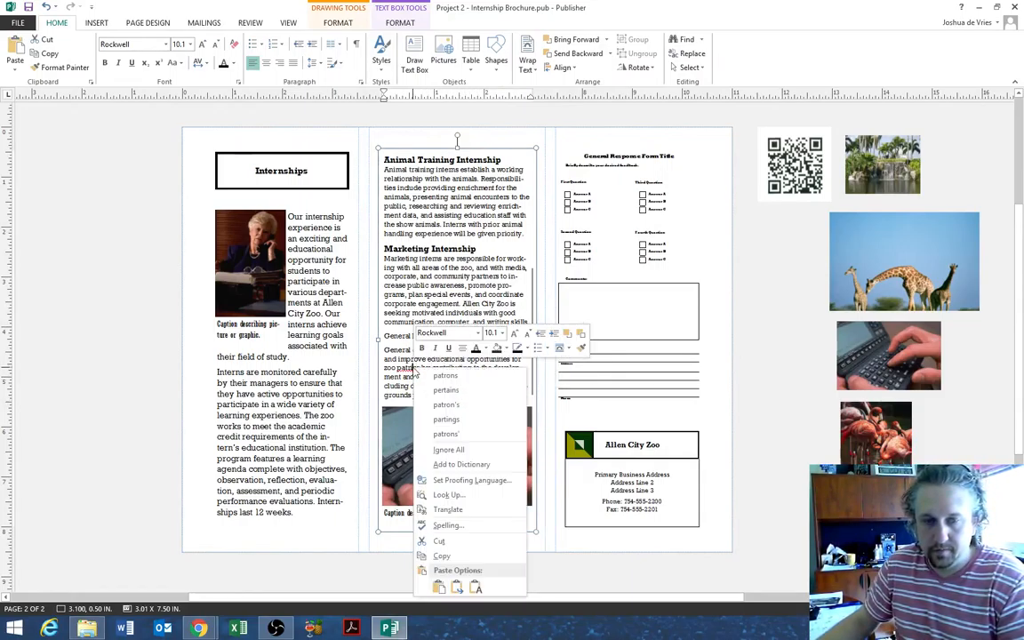
left_click(458, 376)
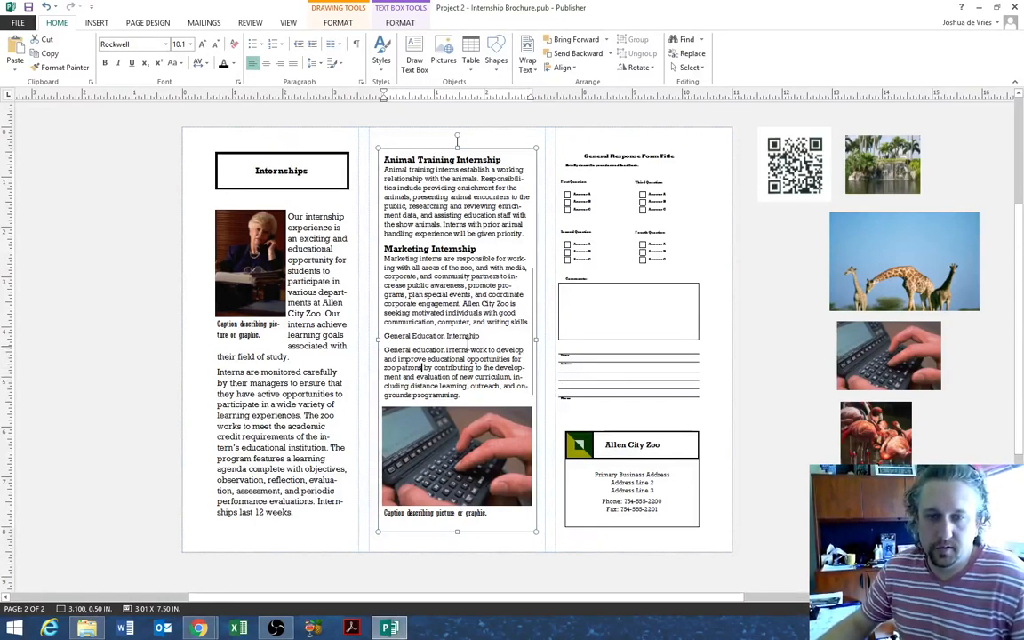
- Copy the Animal Training Internship heading's formatting onto the General Education Internship heading
scroll(460, 343, "up", 1)
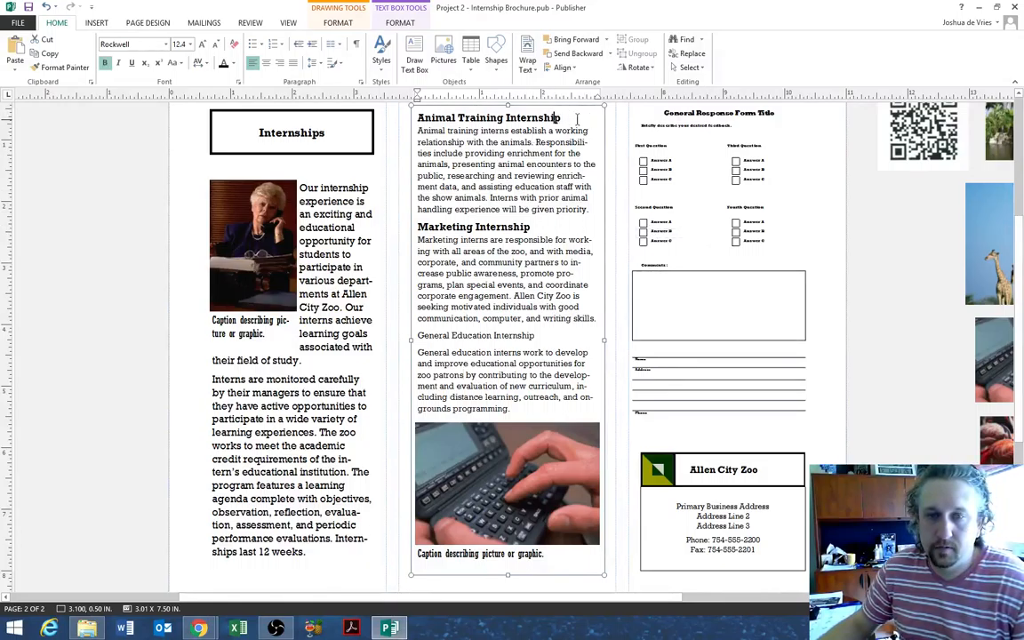
double_click(534, 117)
left_click_drag(506, 117, 418, 118)
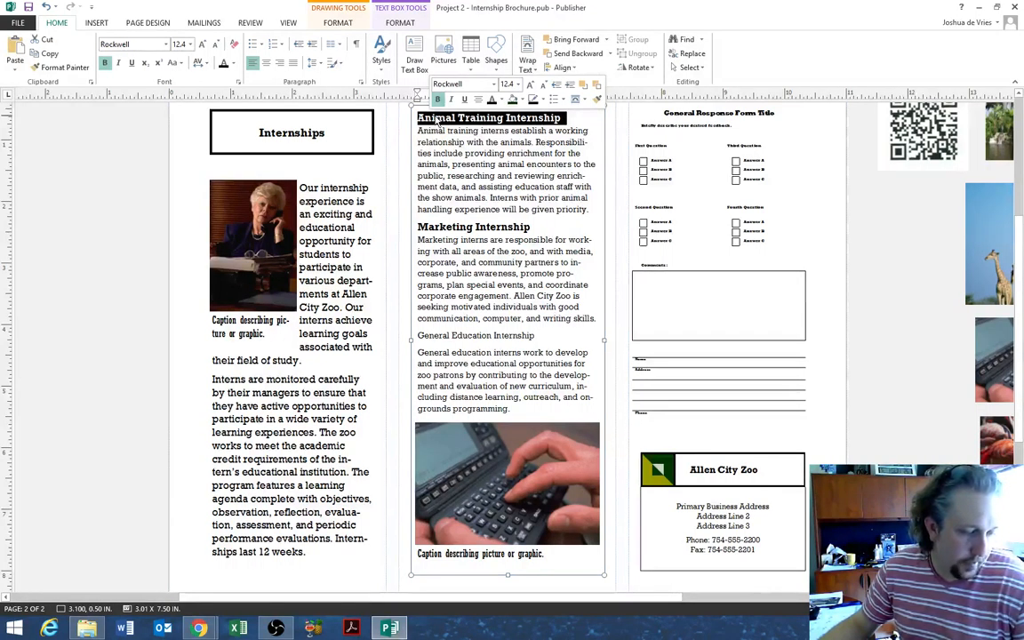
left_click(57, 67)
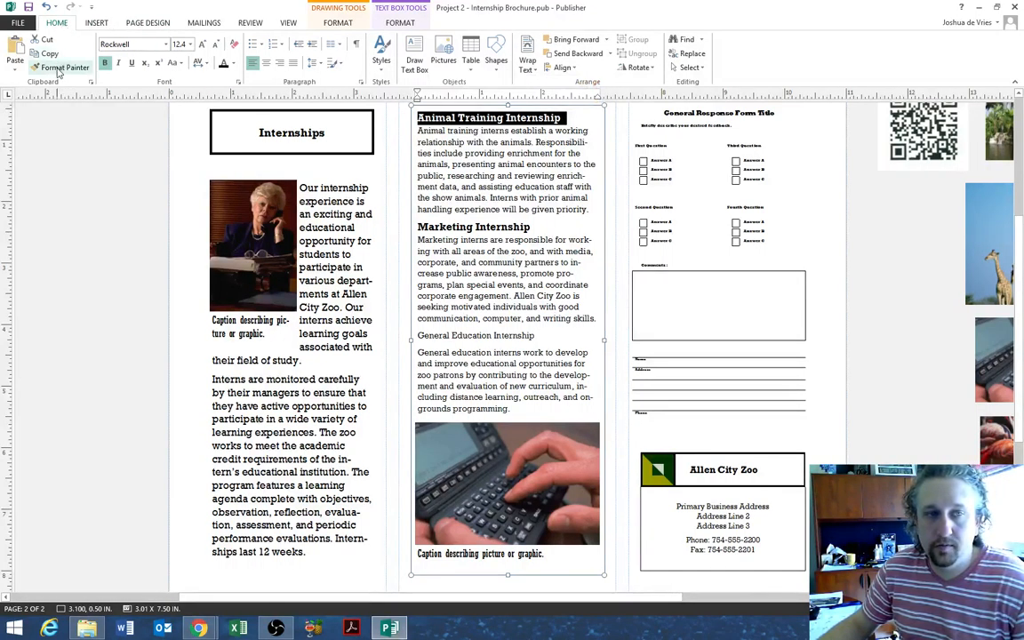
left_click(436, 334)
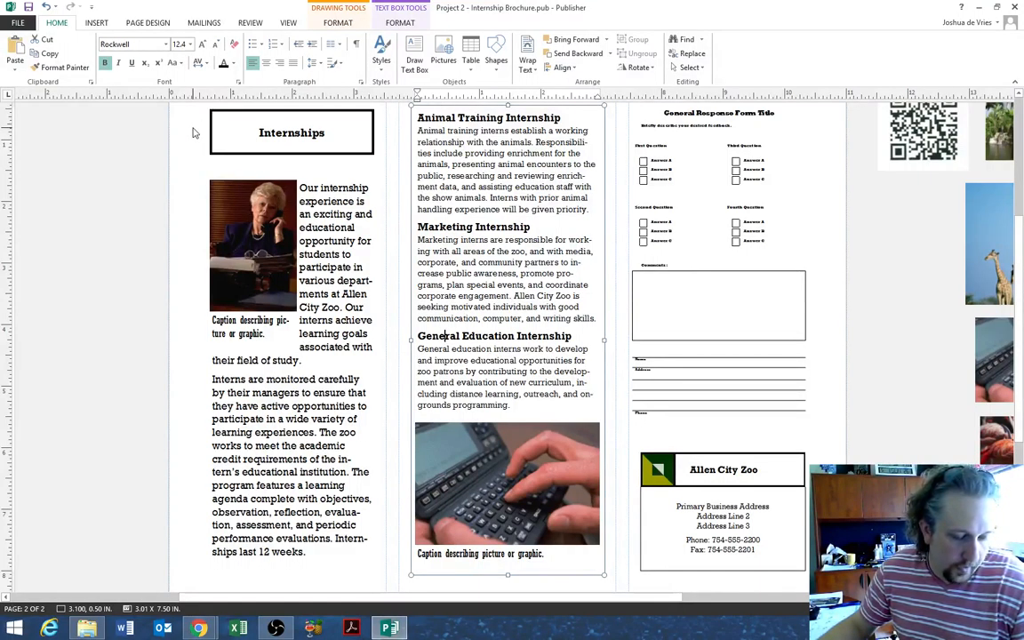
- Swap the flamingo photo in for the woman's photo beside the intro text
left_click(233, 220)
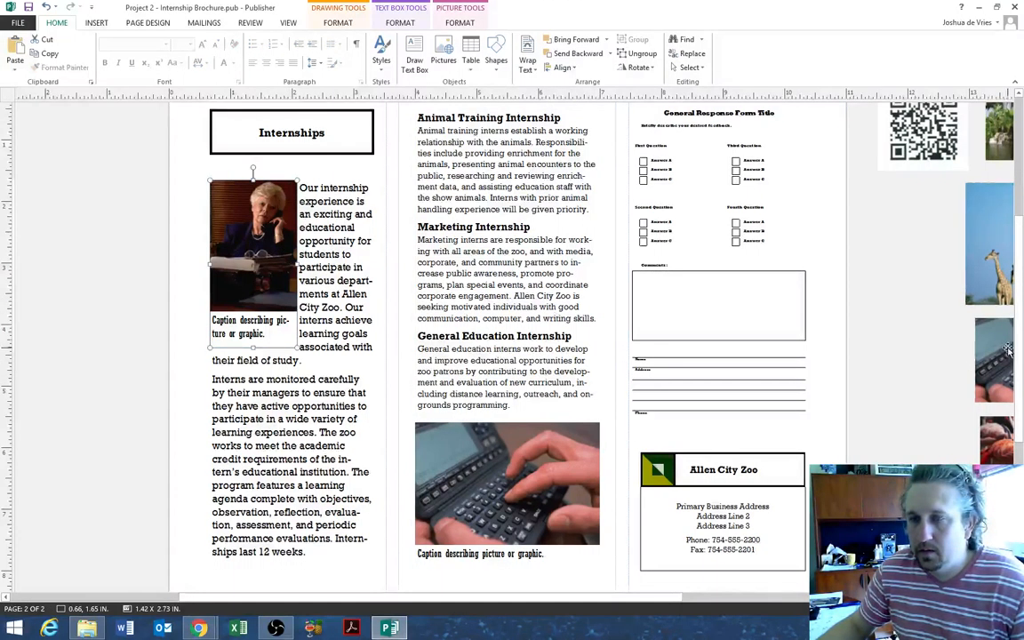
left_click(997, 439)
left_click_drag(732, 601, 808, 602)
left_click_drag(853, 437, 124, 236)
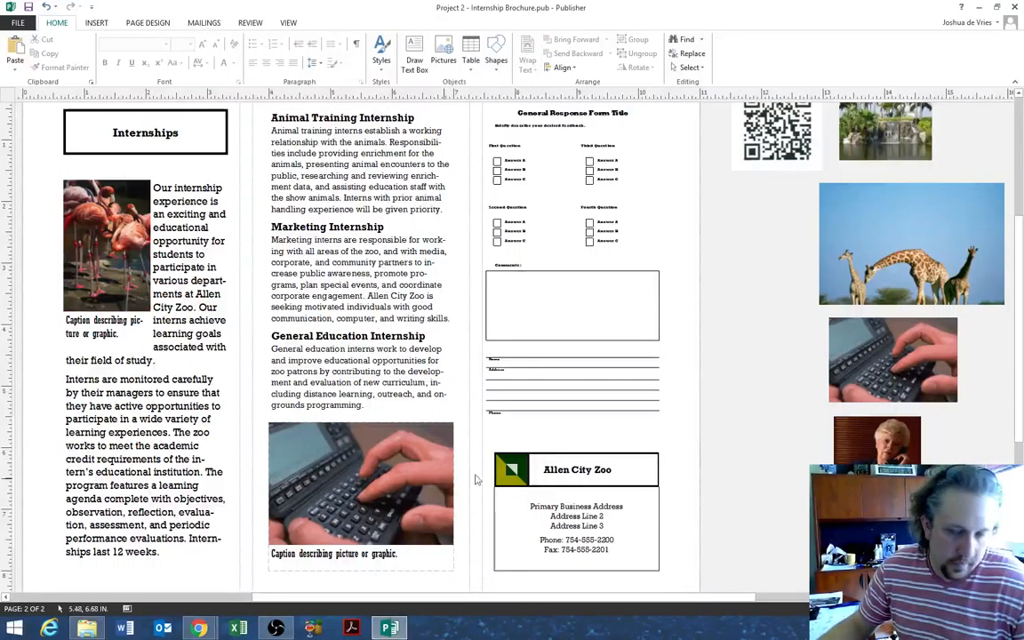
- Swap the giraffe photo in for the keyboard photo at the bottom of the middle column
left_click(908, 238)
left_click_drag(912, 244, 391, 457)
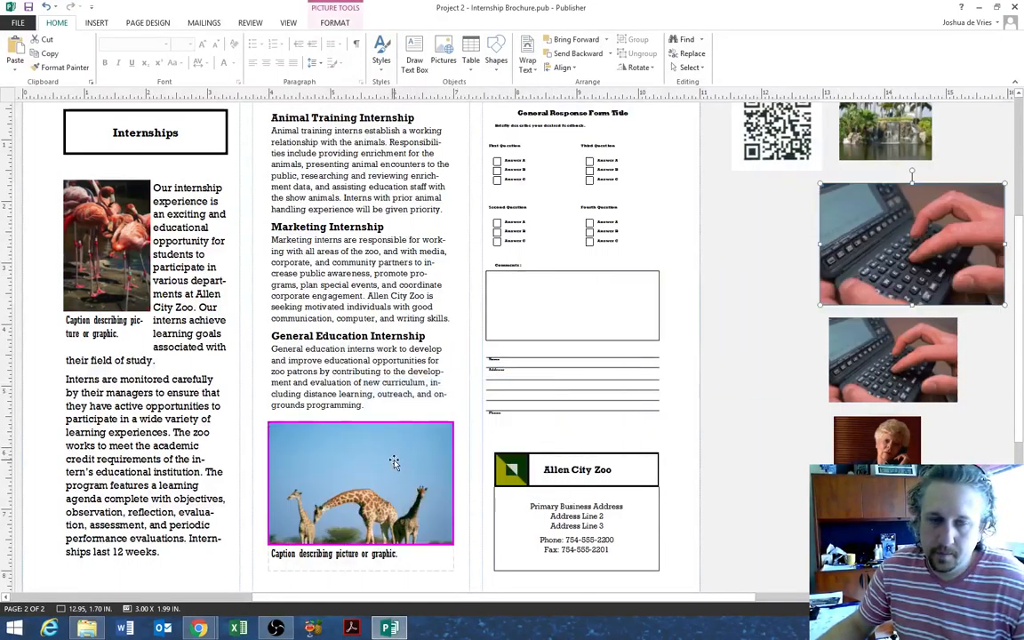
left_click(253, 406)
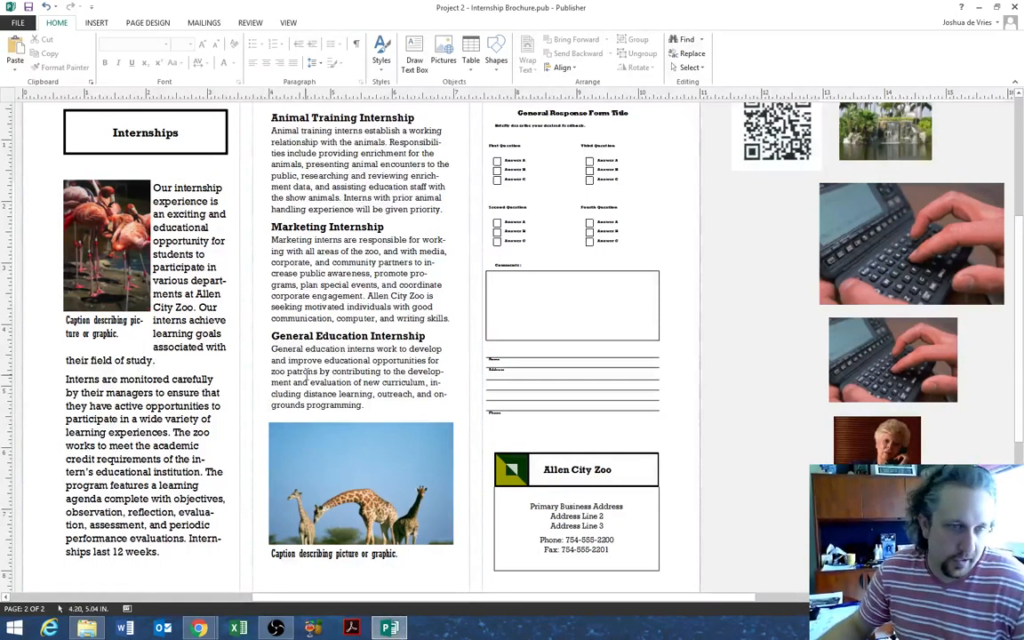
left_click(910, 263)
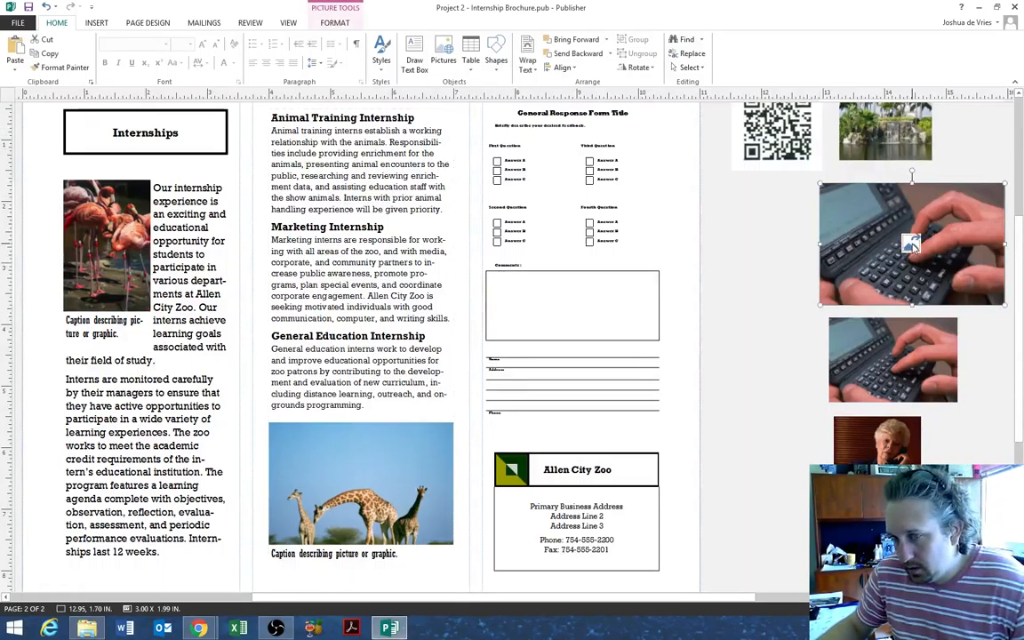
left_click_drag(911, 244, 377, 471)
left_click(943, 240)
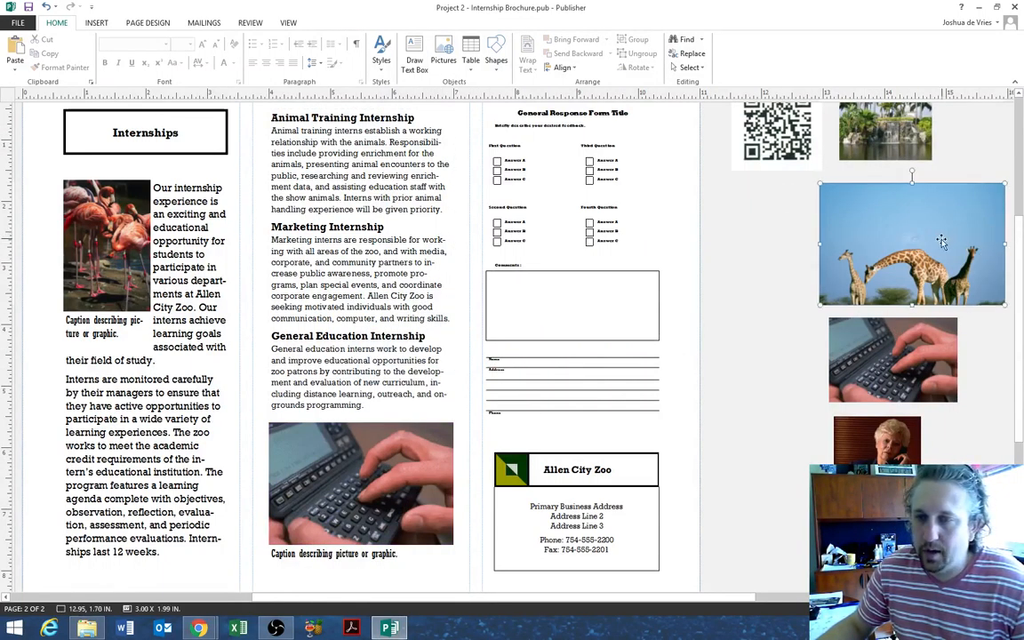
left_click_drag(912, 247, 361, 484)
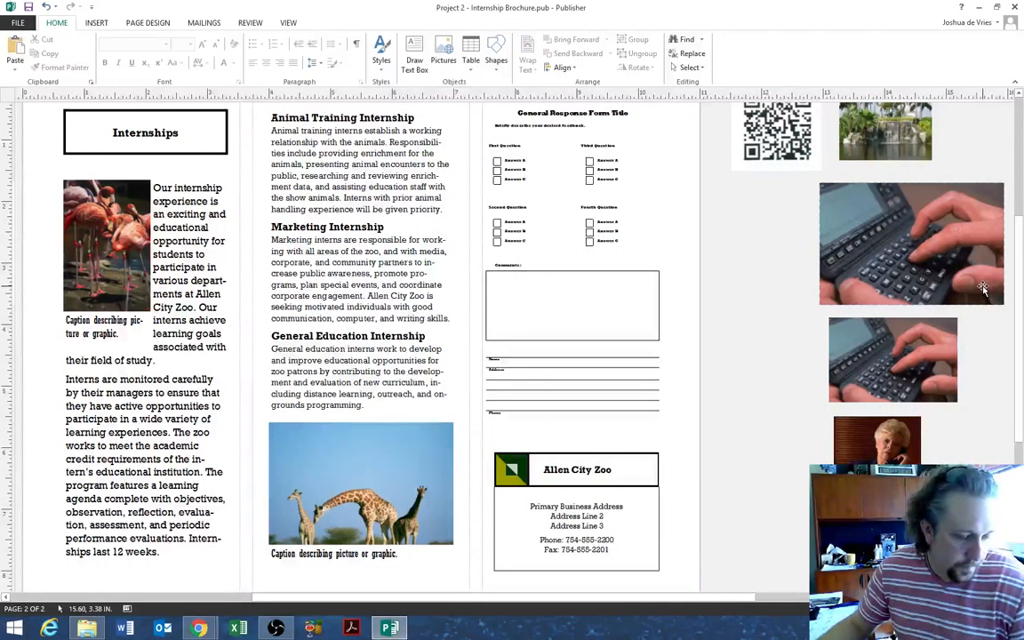
scroll(654, 246, "up", 1)
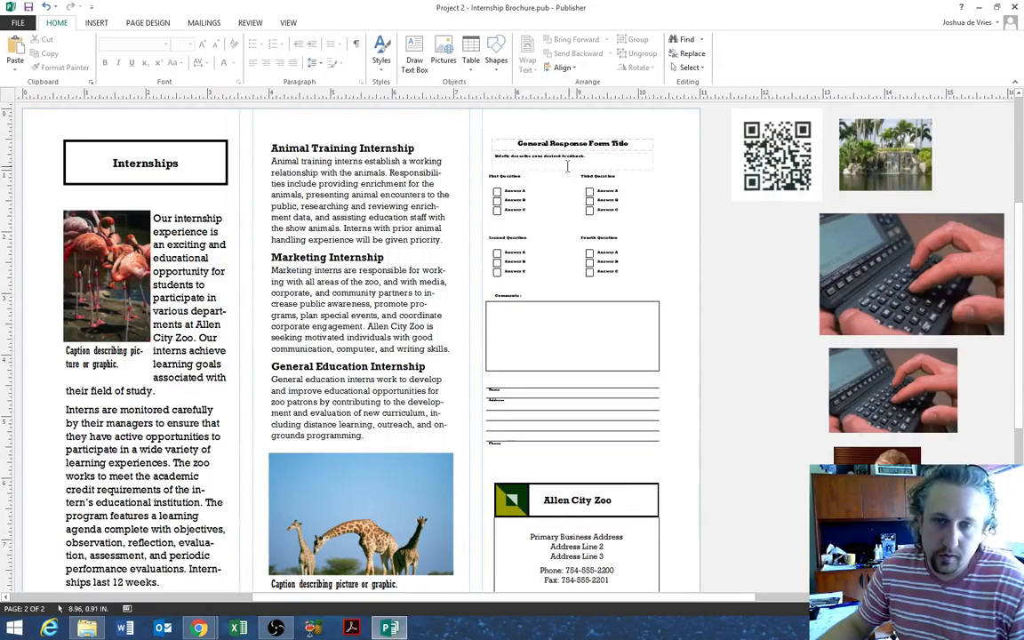
- Retitle the form 'For more information' and change its subtitle to 'Fill out the following form and send it to our Human Resources department.'
left_click_drag(514, 143, 626, 145)
type("For")
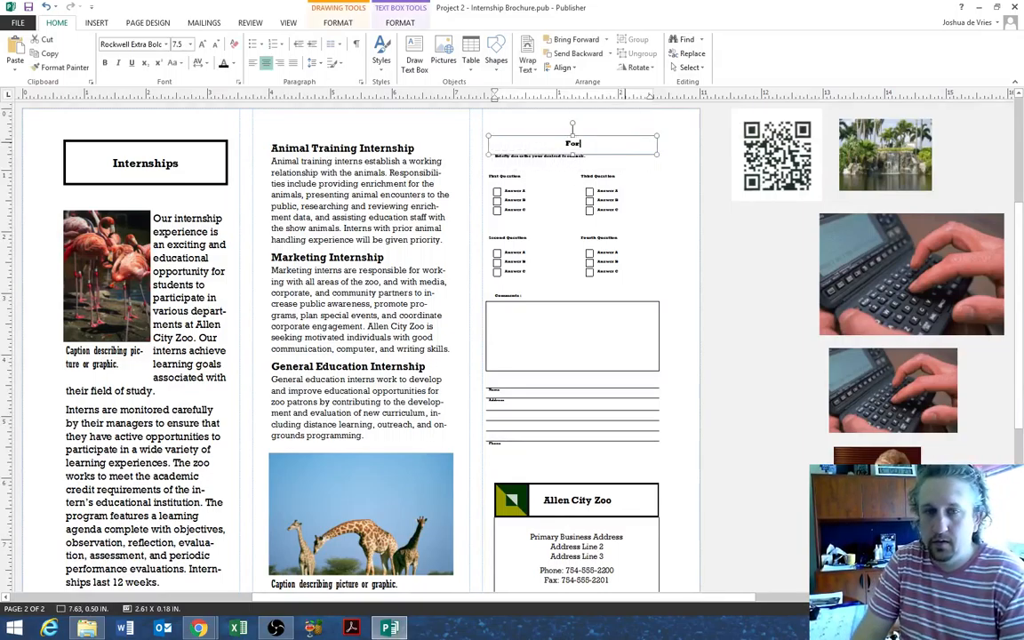
type(" more information")
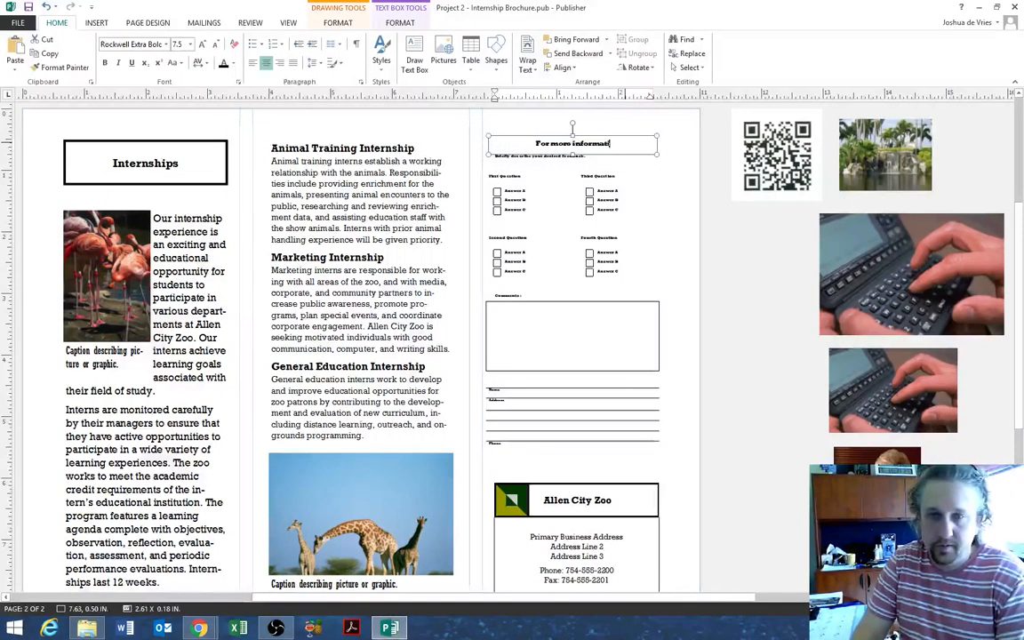
left_click(620, 157)
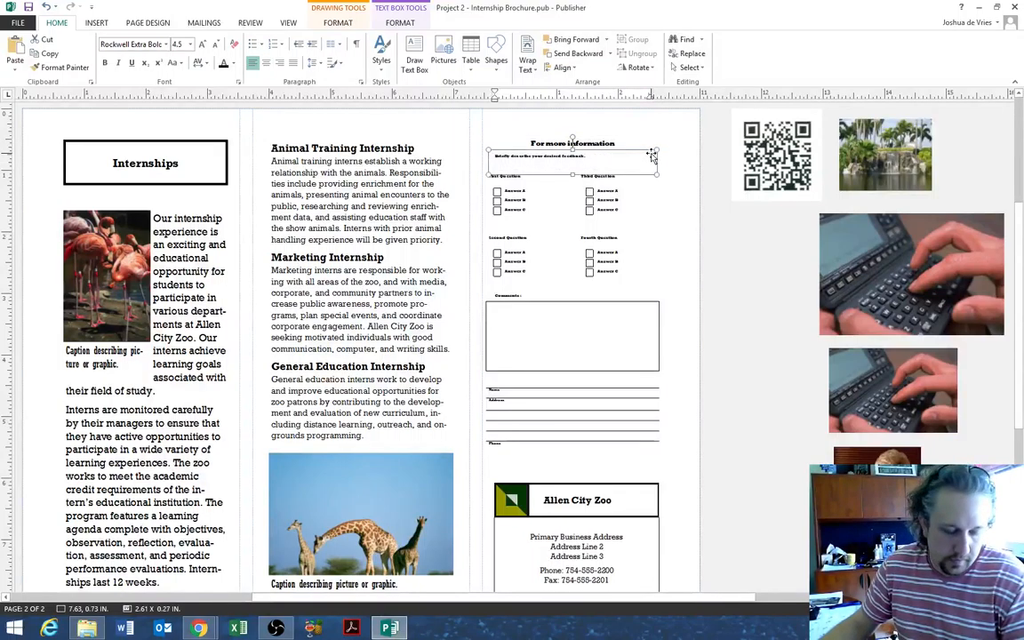
triple_click(597, 157)
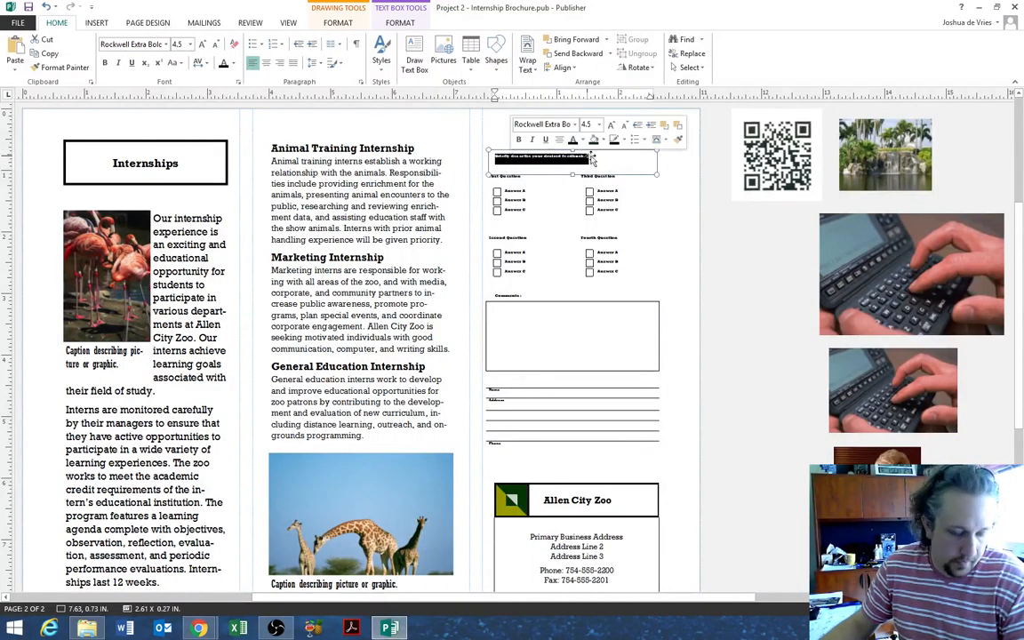
type("Ple")
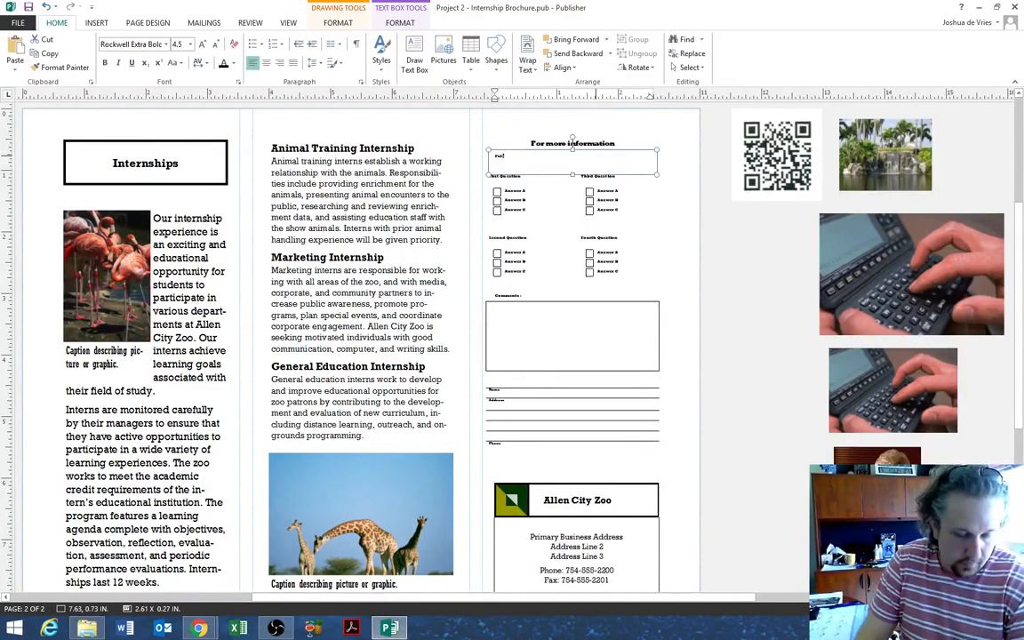
key("BackSpace")
key("BackSpace")
type("Fill out")
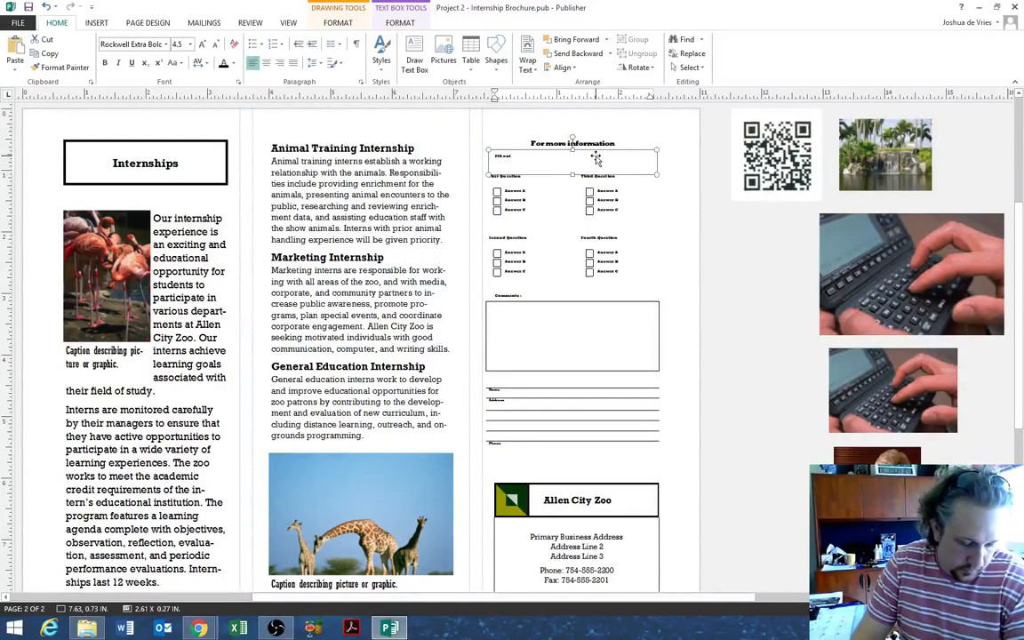
type(" the fol")
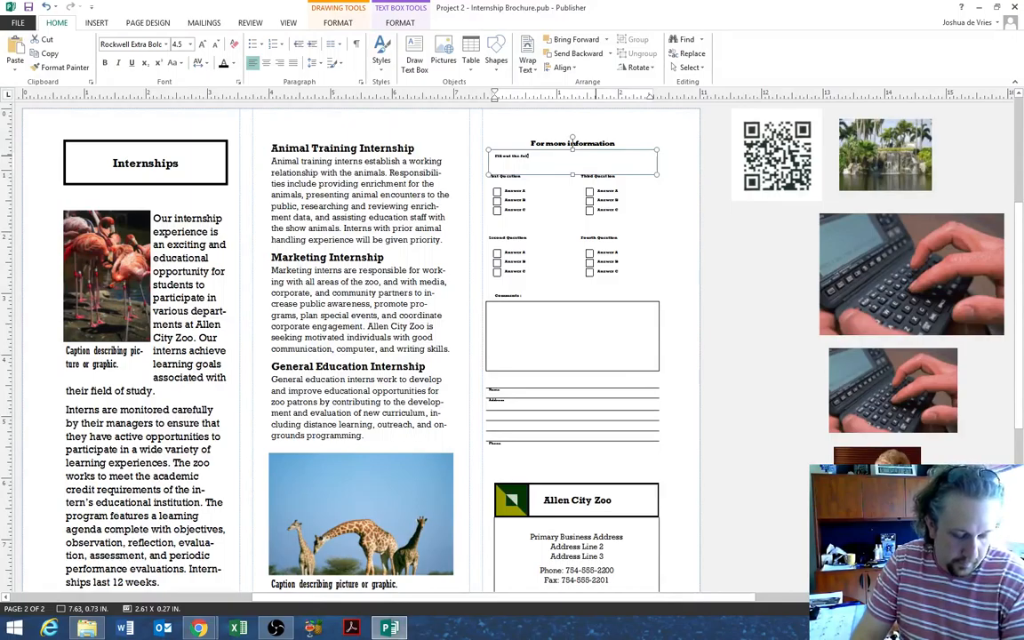
type("lowing form and send it")
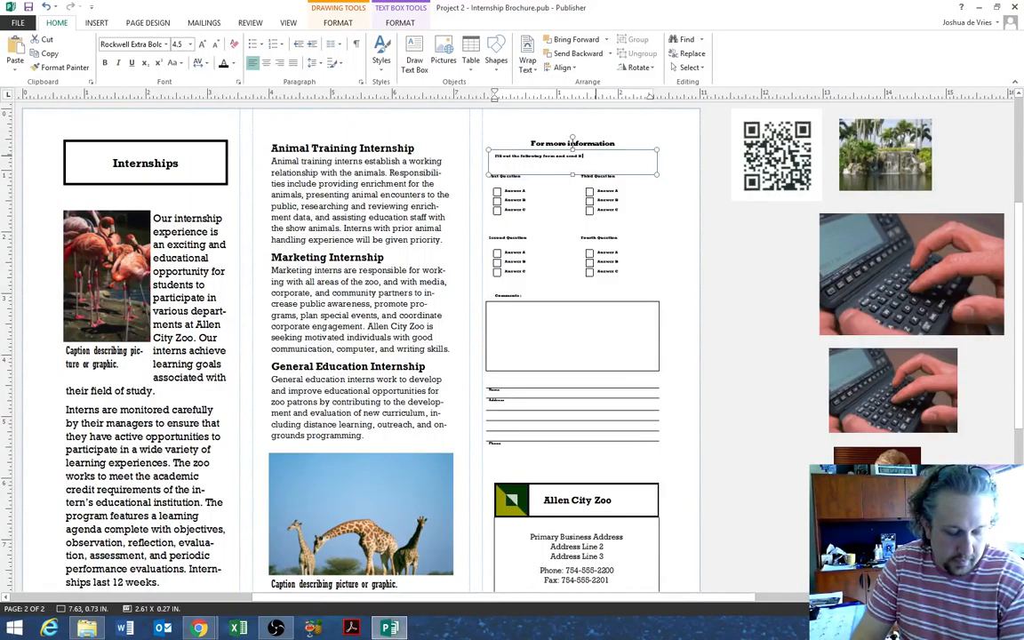
type(" to our Human")
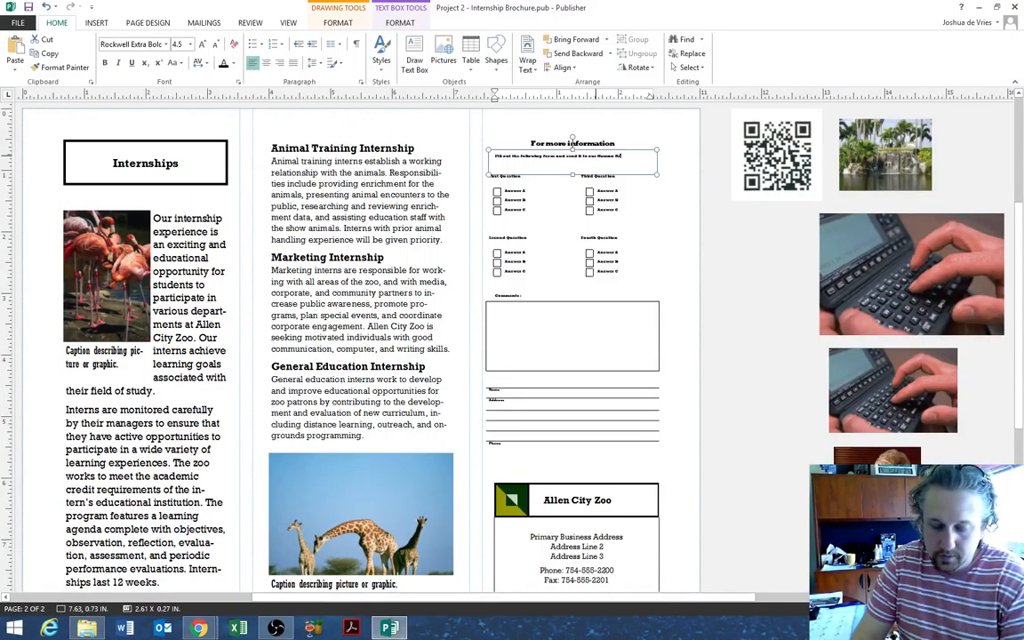
type(" Resources department.")
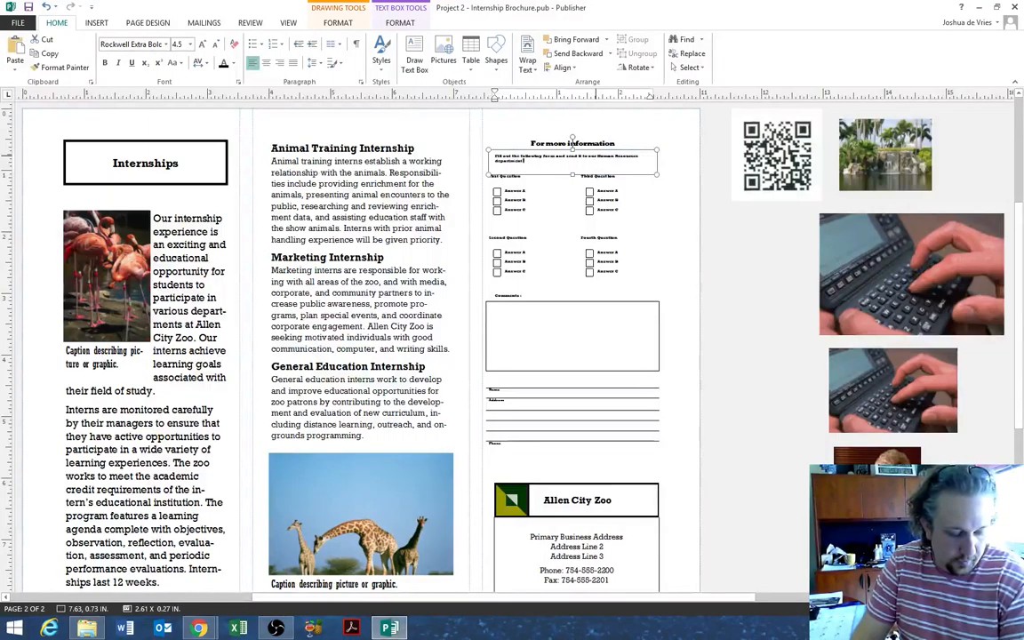
key("BackSpace")
type(" at the address below")
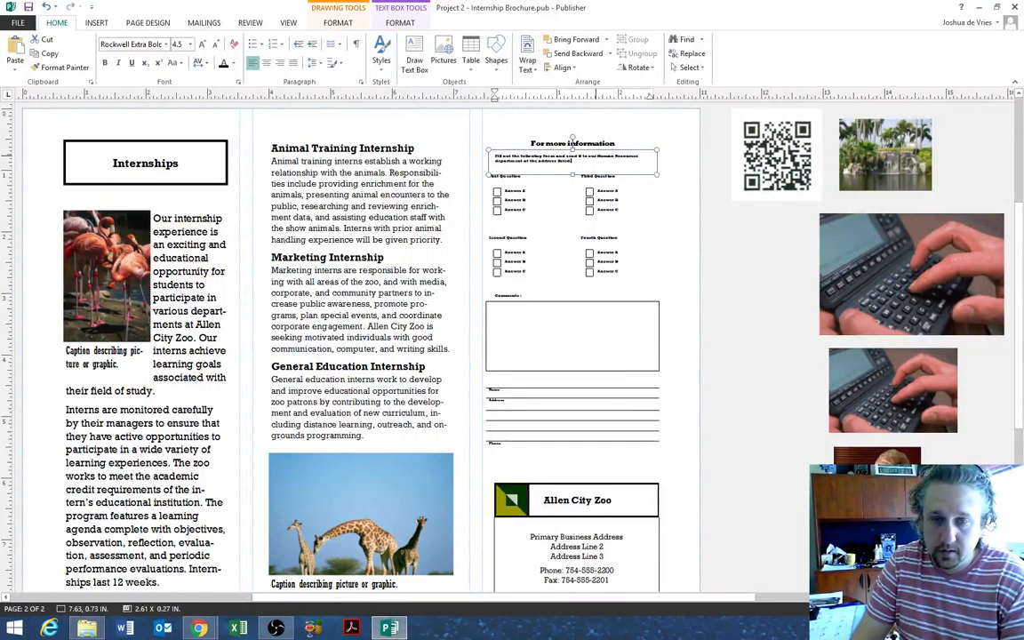
type(" below")
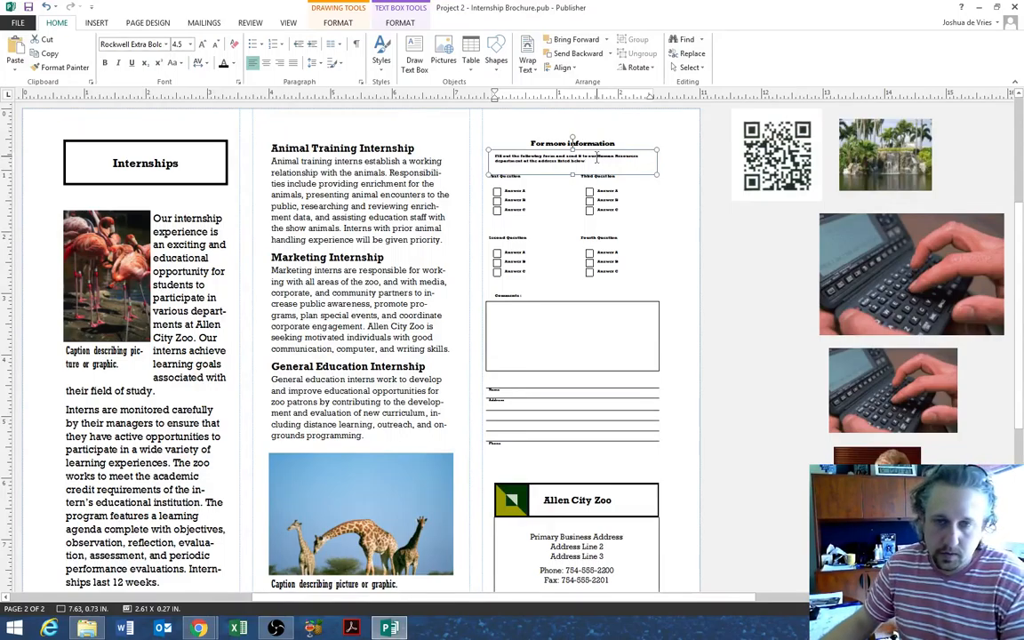
scroll(625, 201, "up", 2)
scroll(624, 362, "up", 1)
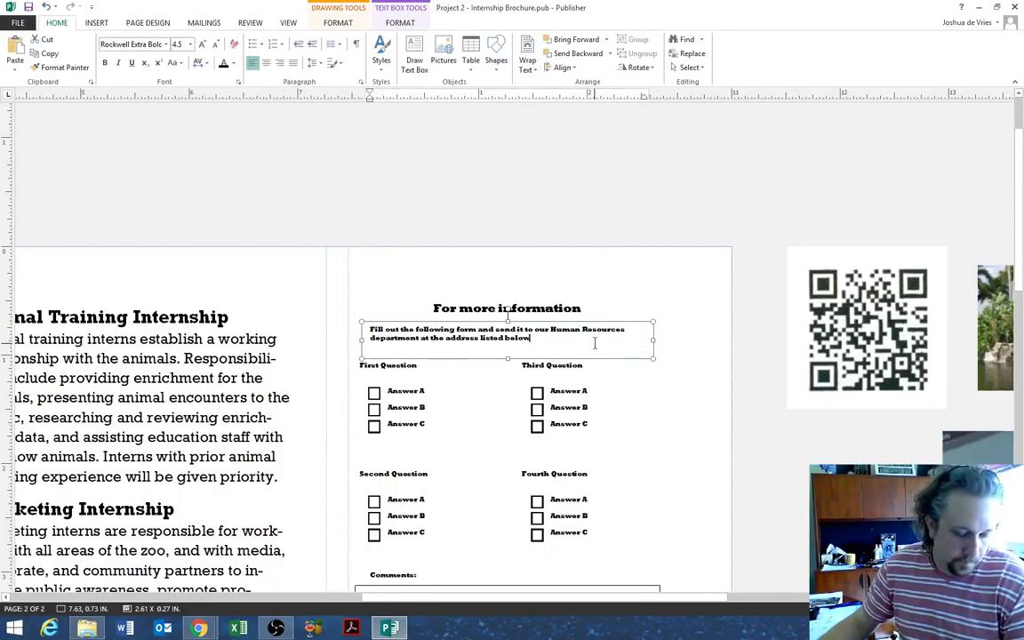
type(".")
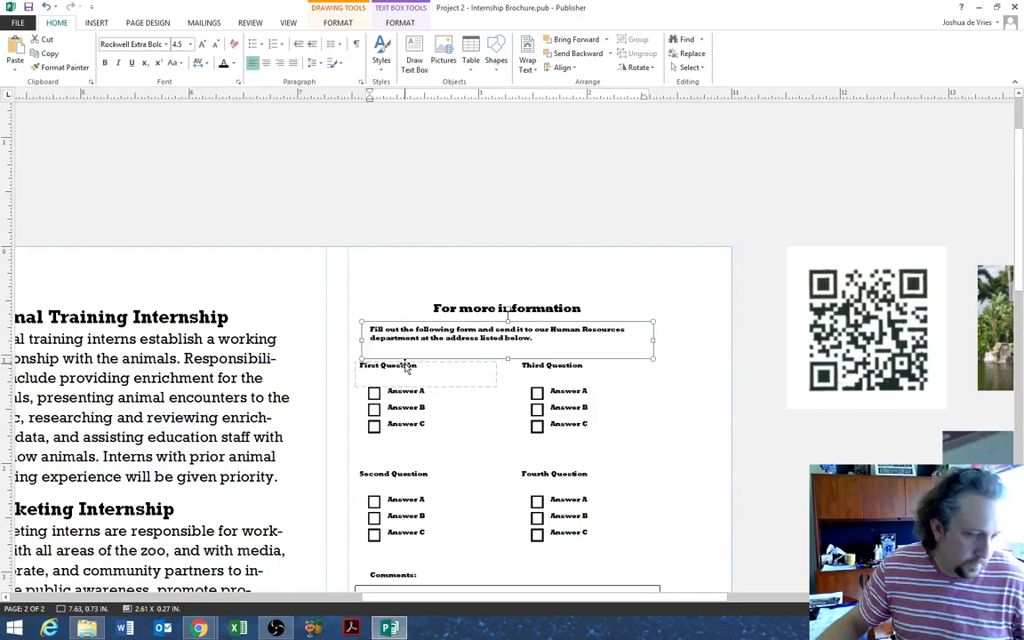
- Rename the first and third question labels to Semester and Area of Interest
left_click(433, 366)
left_click_drag(446, 367, 370, 373)
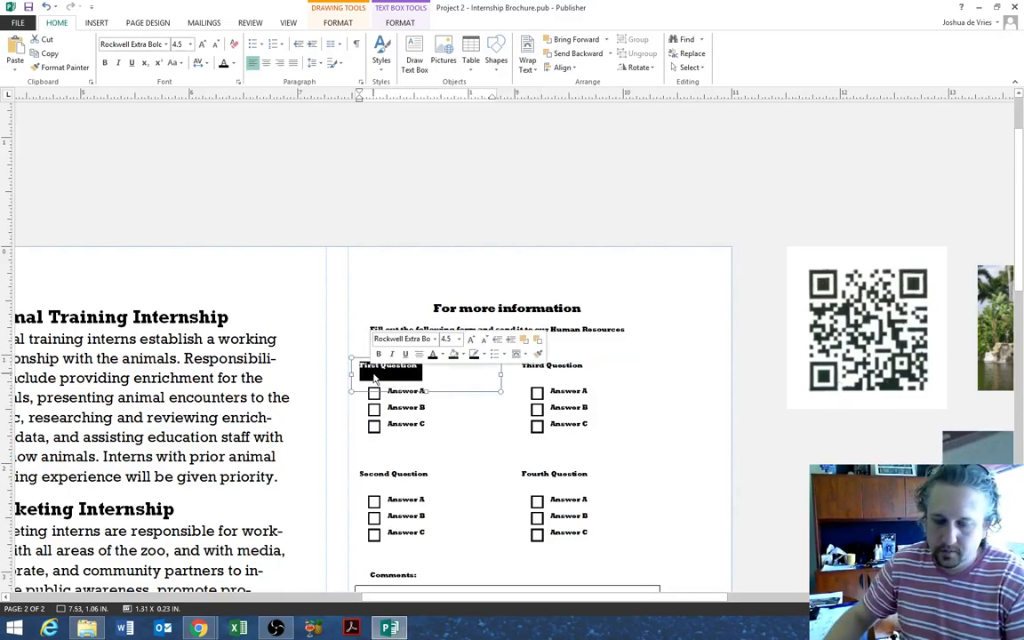
type("Some")
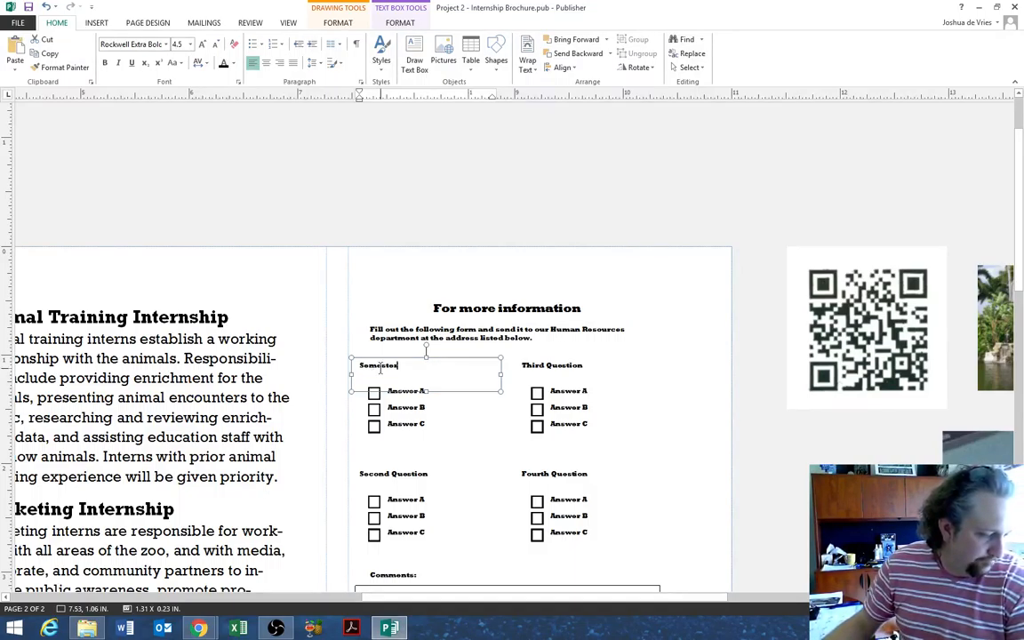
left_click_drag(594, 365, 513, 370)
type("Area of Int")
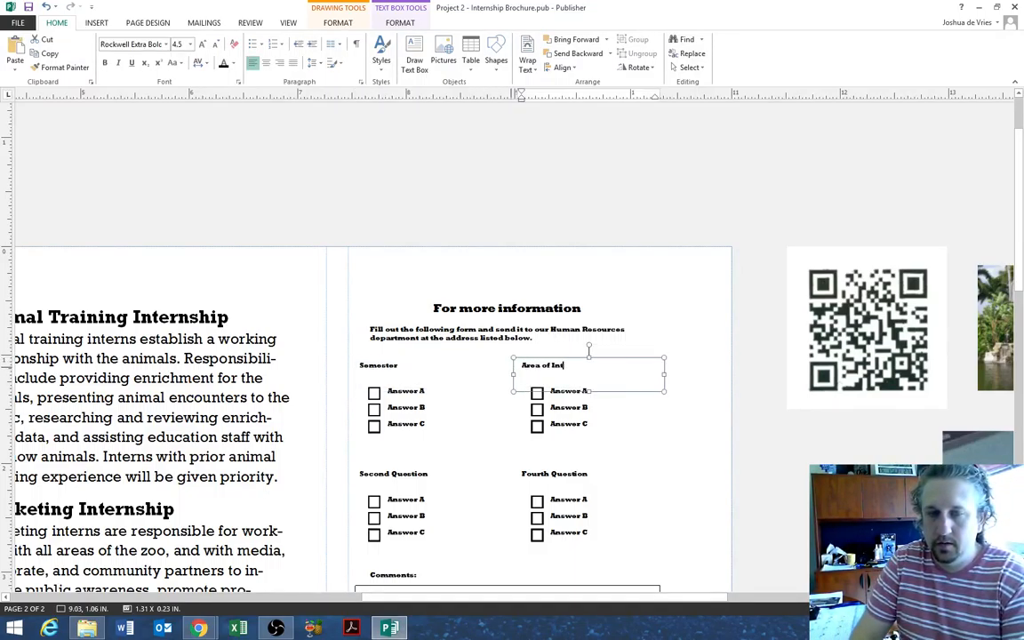
type("ernet")
key("BackSpace")
key("BackSpace")
type("est")
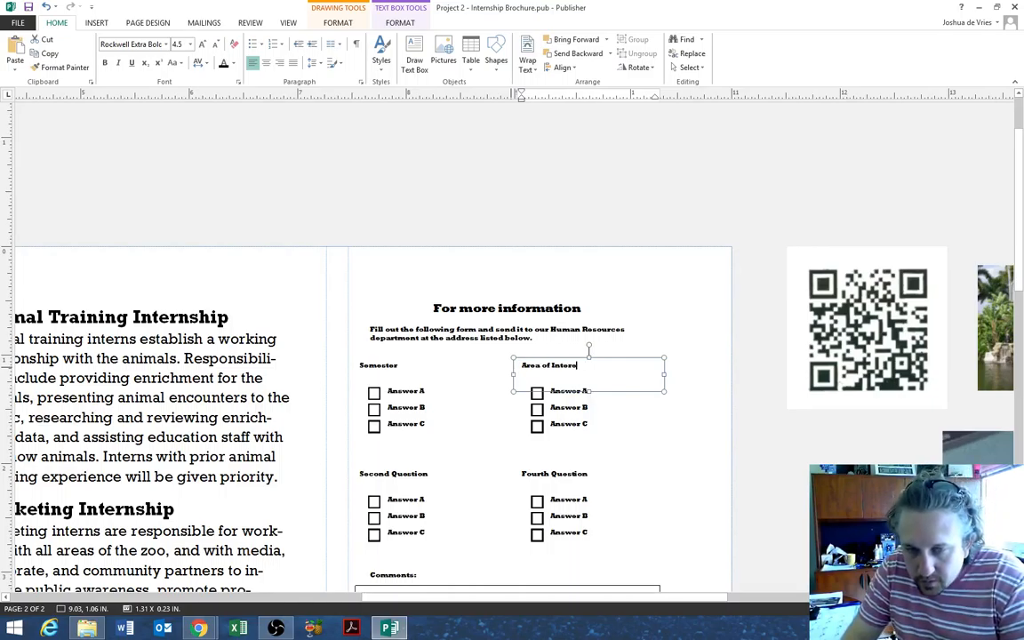
- Rename the second and fourth question labels to Habitat and Internship Type
left_click(431, 478)
left_click_drag(435, 476, 362, 480)
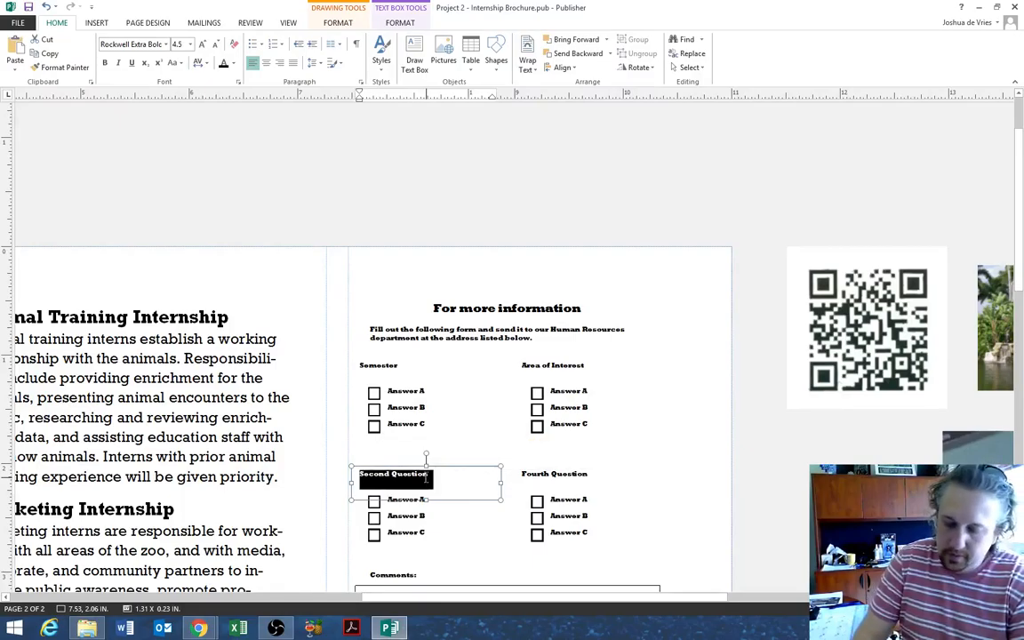
type("Habitat")
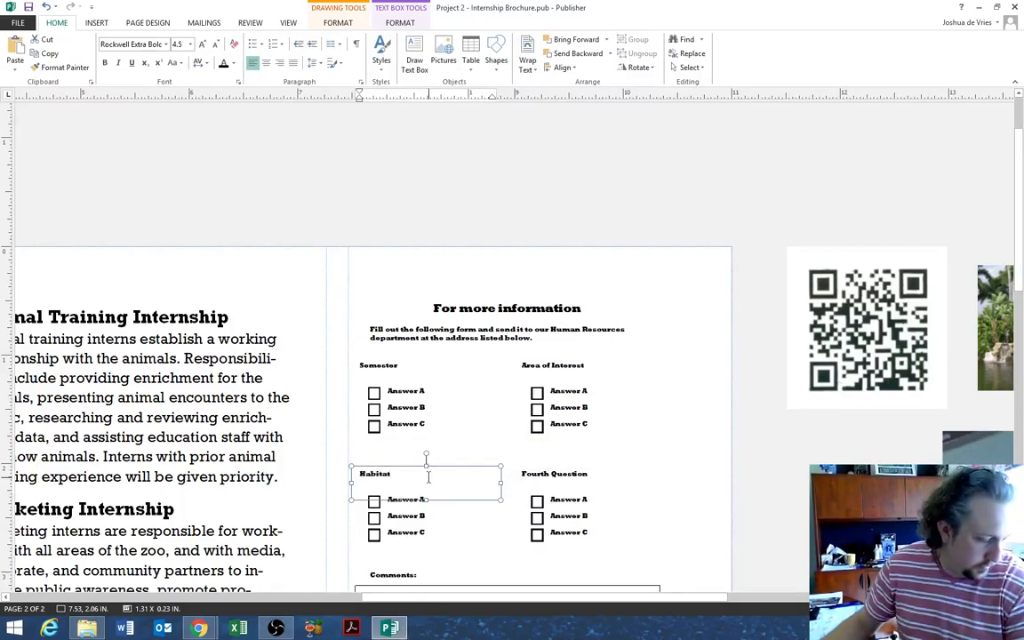
left_click(559, 475)
left_click_drag(590, 476, 525, 477)
type("Int")
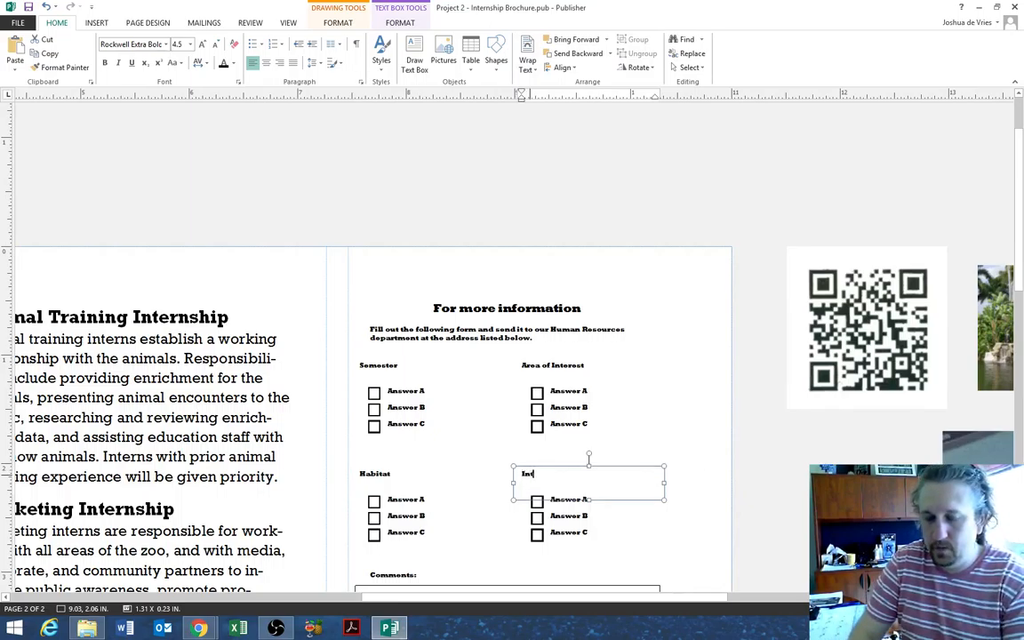
type("ernship T")
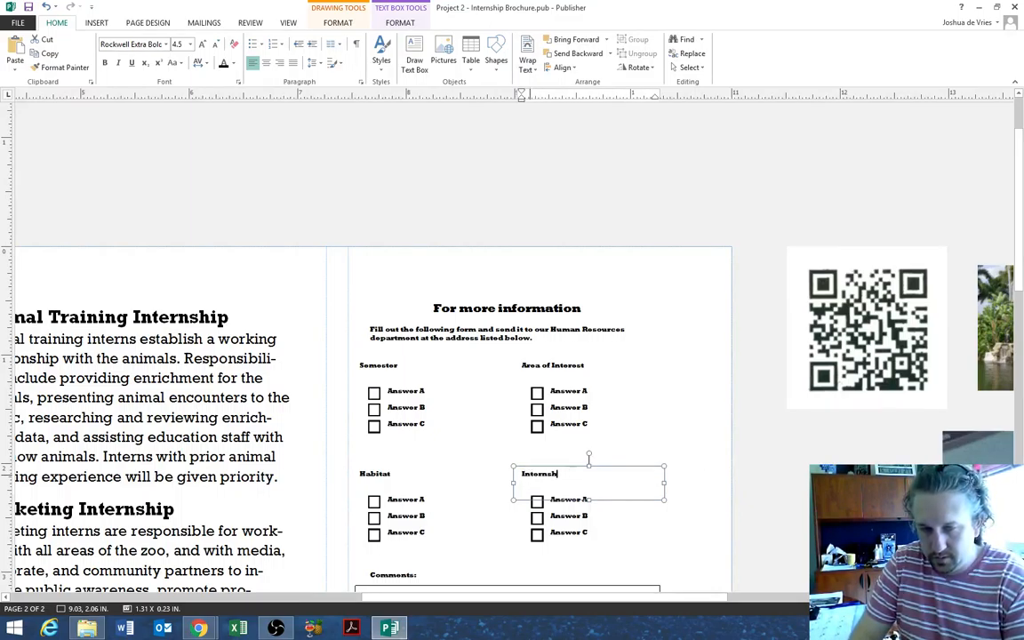
key("BackSpace")
key("BackSpace")
key("BackSpace")
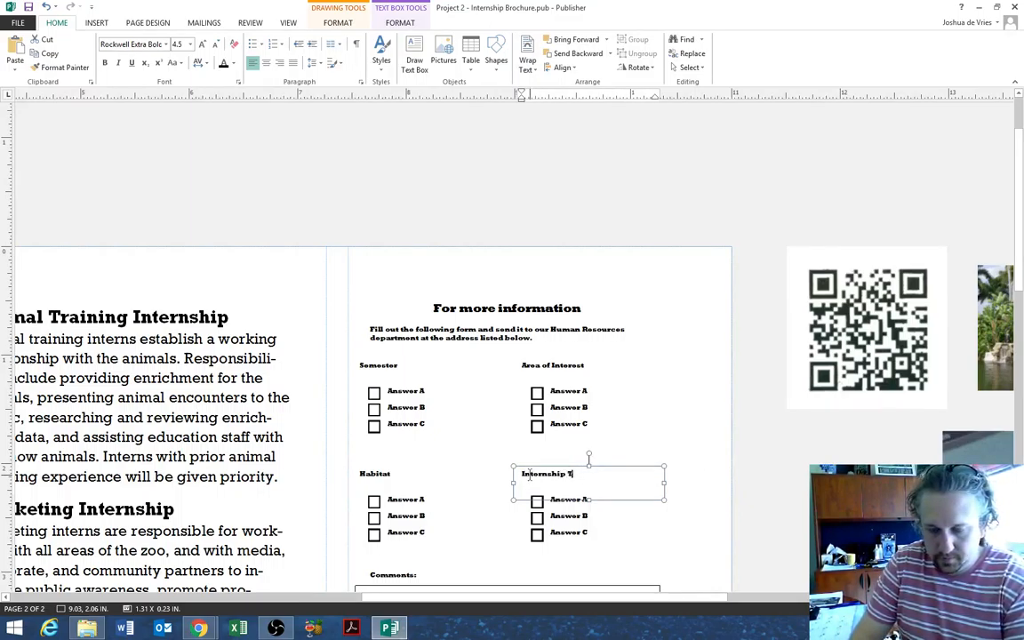
type("ype")
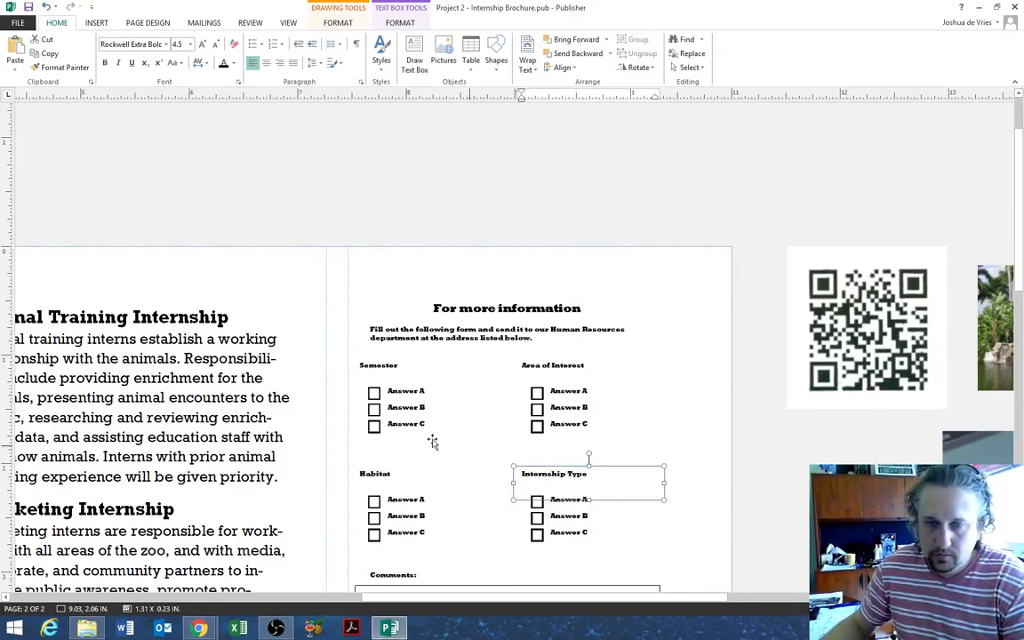
left_click_drag(427, 392, 400, 393)
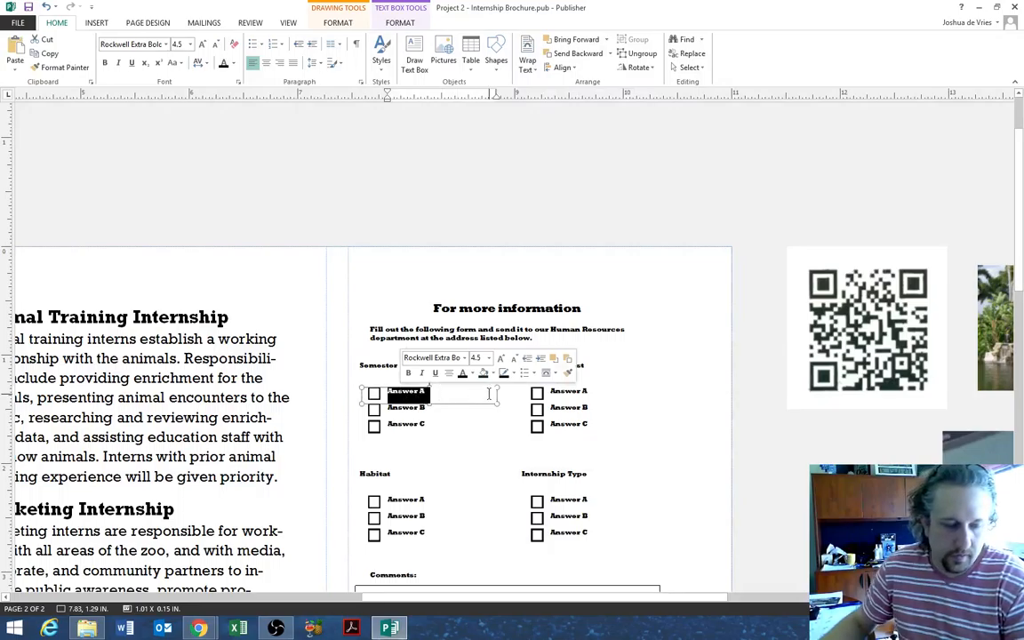
- Fill the Semester answers with Fall, Spring and Summer
type("Fall")
key("Tab")
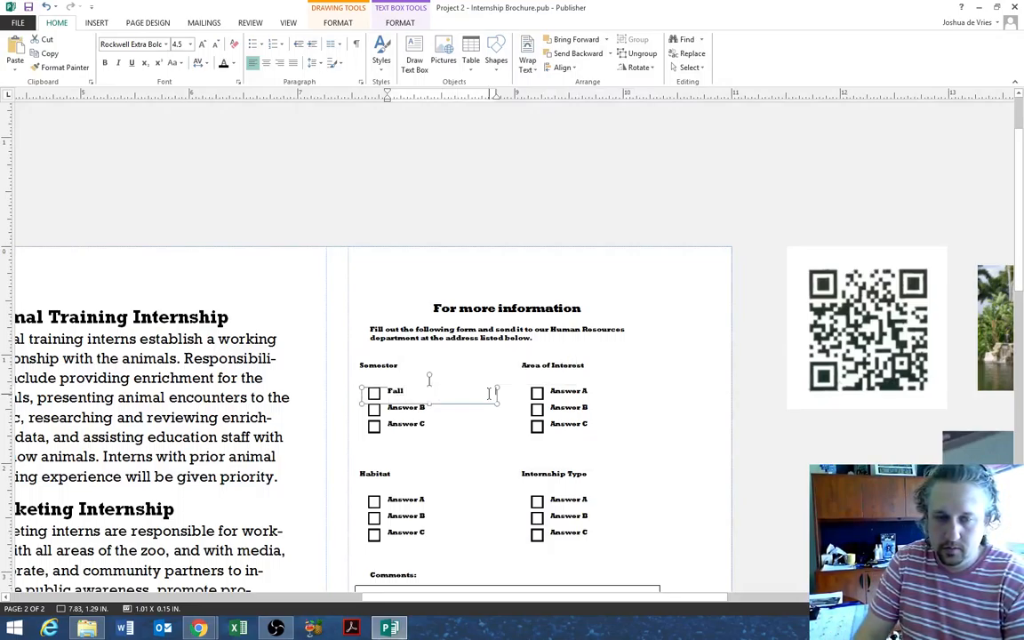
left_click_drag(493, 412, 405, 416)
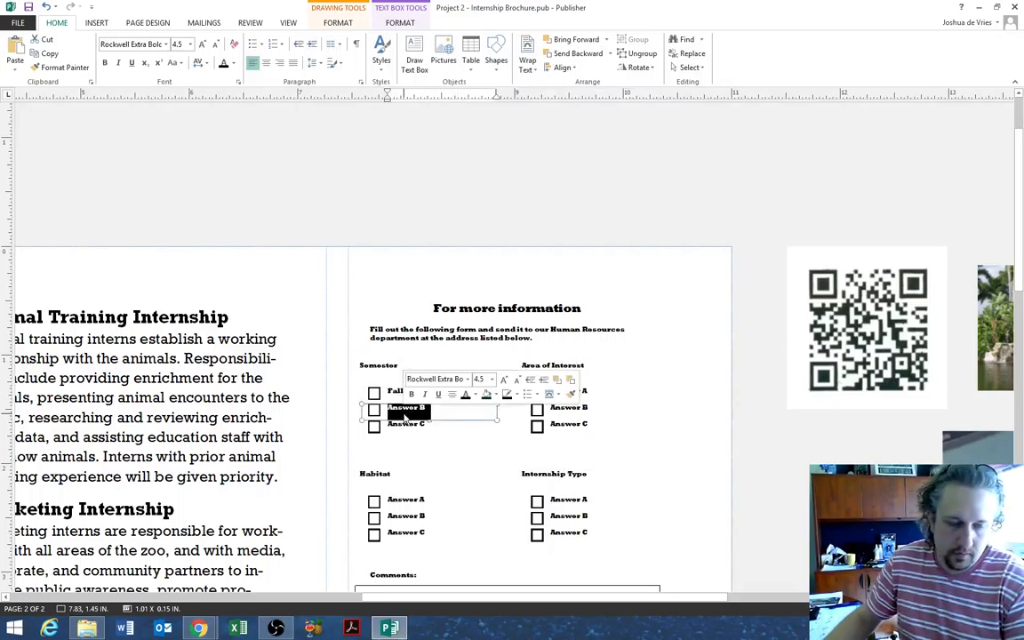
type("Spring")
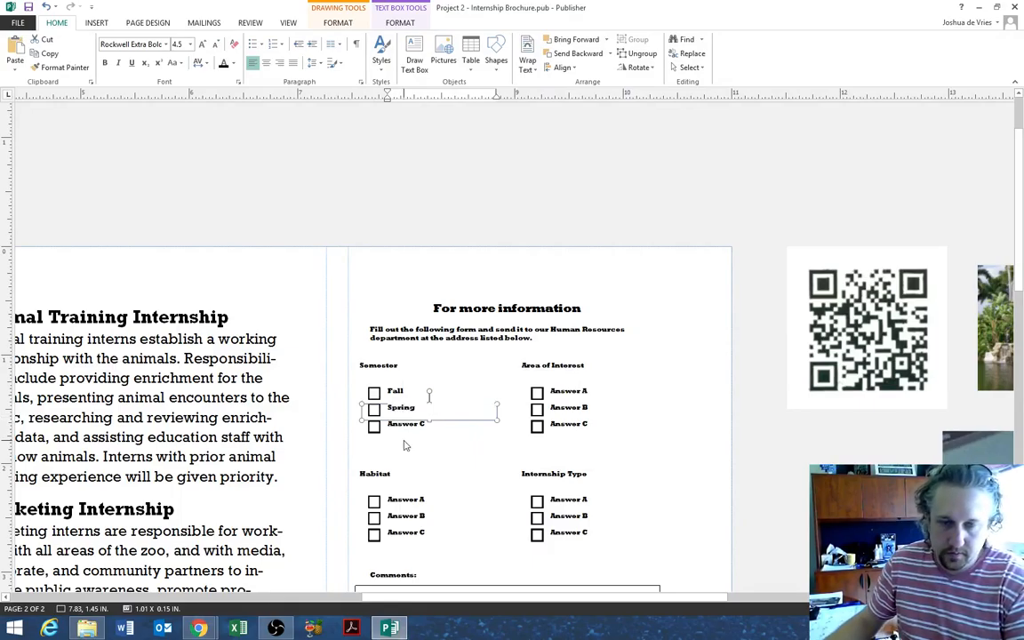
left_click_drag(494, 427, 387, 424)
type("Sum")
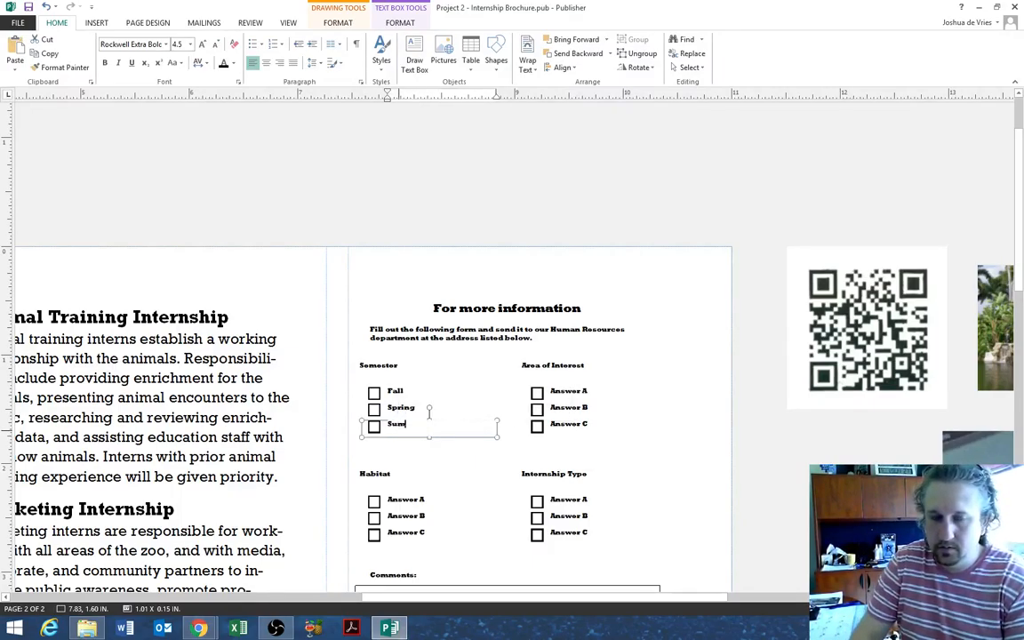
type("mer")
- Fill the Area of Interest answers with Animal Training, Marketing and General Education
left_click_drag(547, 391, 603, 391)
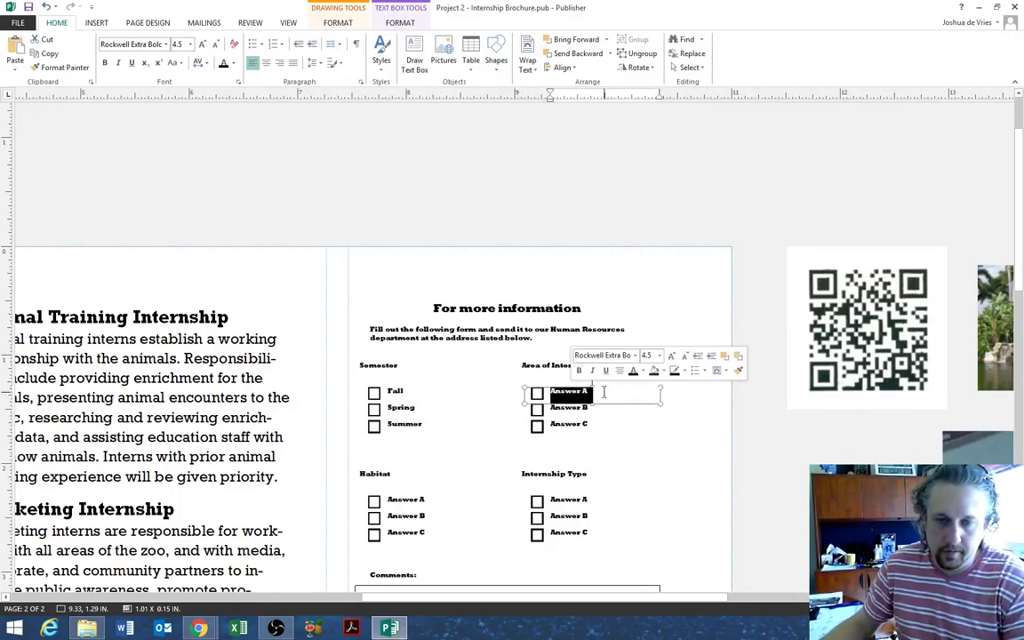
type("Anim")
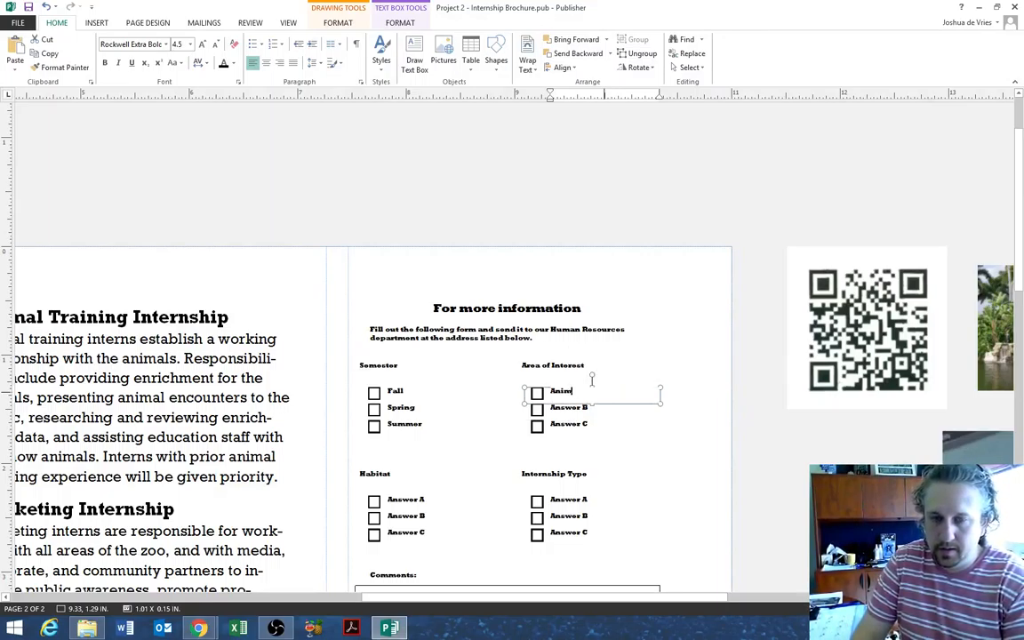
type("al Training")
key("BackSpace")
key("BackSpace")
key("BackSpace")
key("BackSpace")
key("BackSpace")
key("BackSpace")
key("BackSpace")
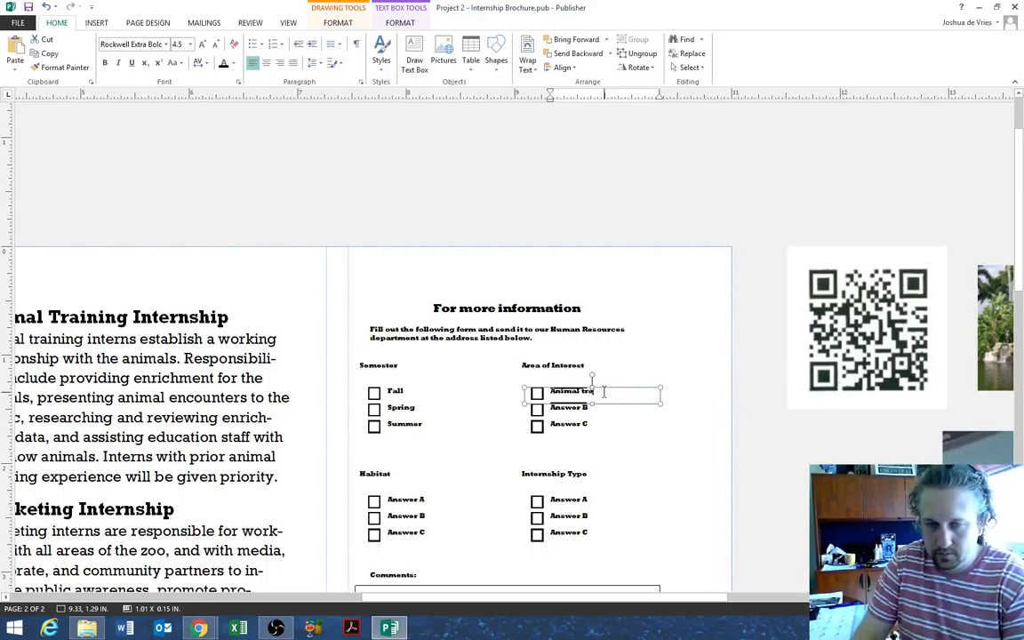
type("raining")
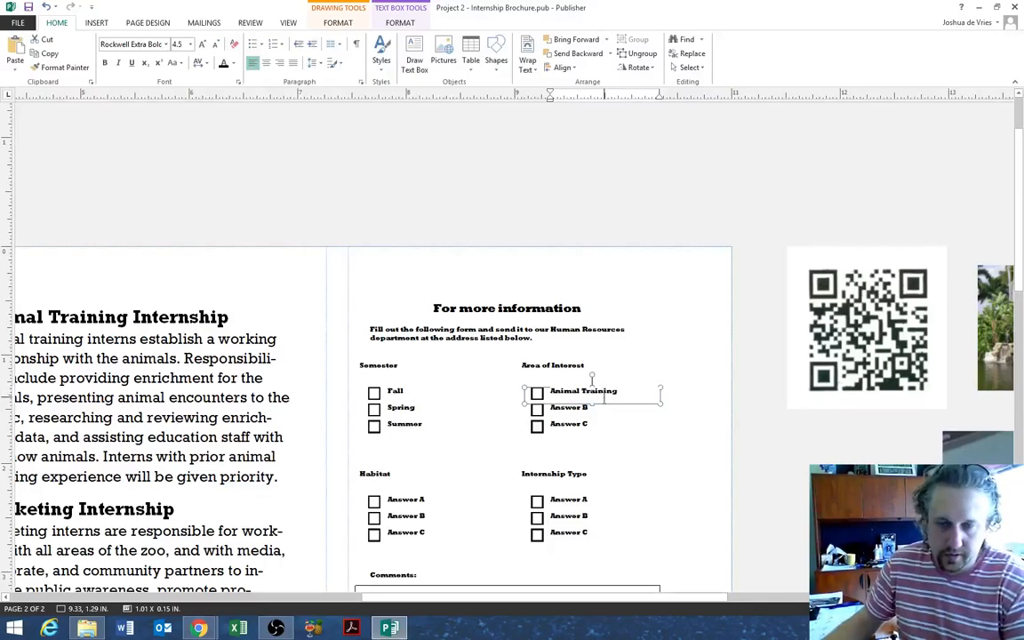
left_click_drag(601, 410, 553, 412)
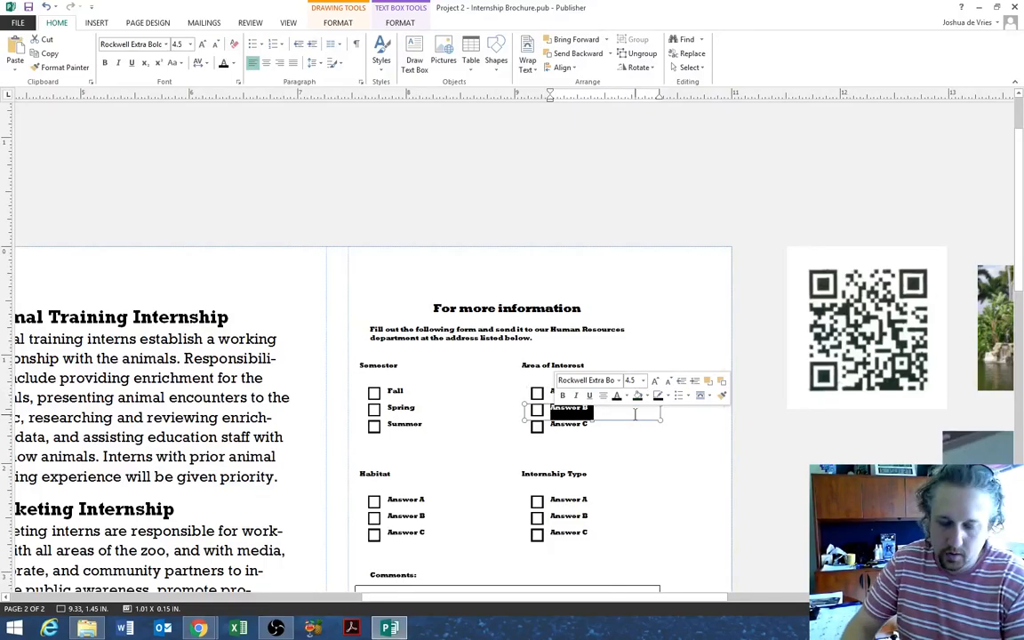
type("Marketing")
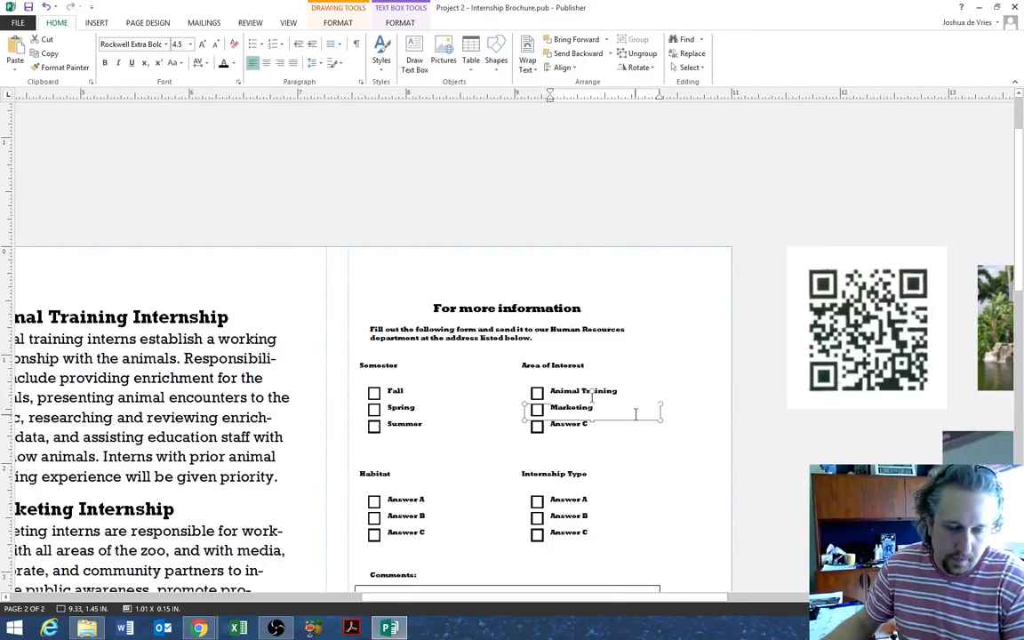
left_click_drag(592, 427, 555, 428)
type("Gene")
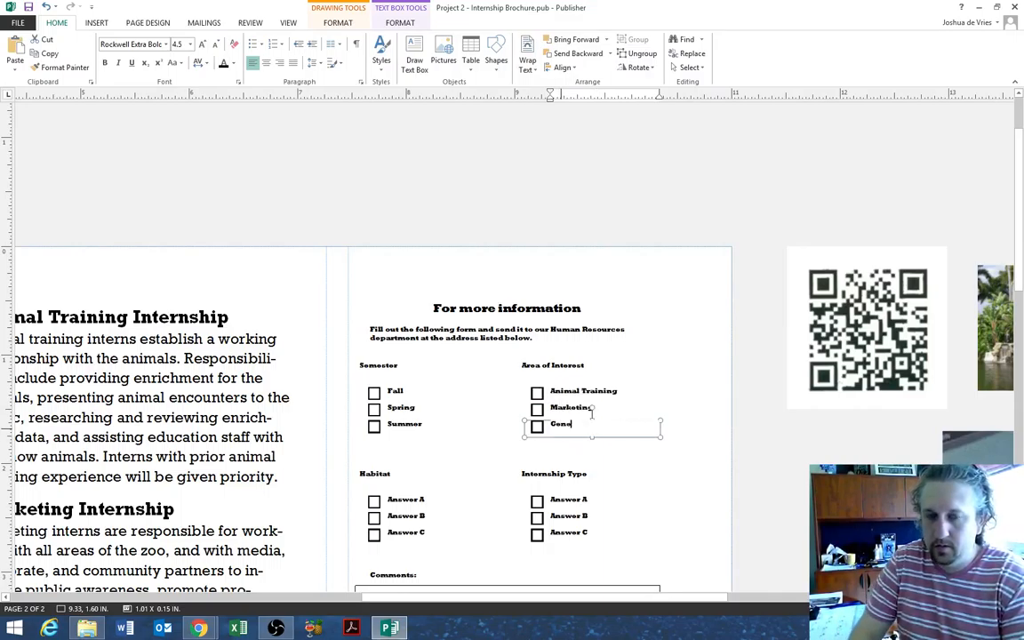
type("ral Education")
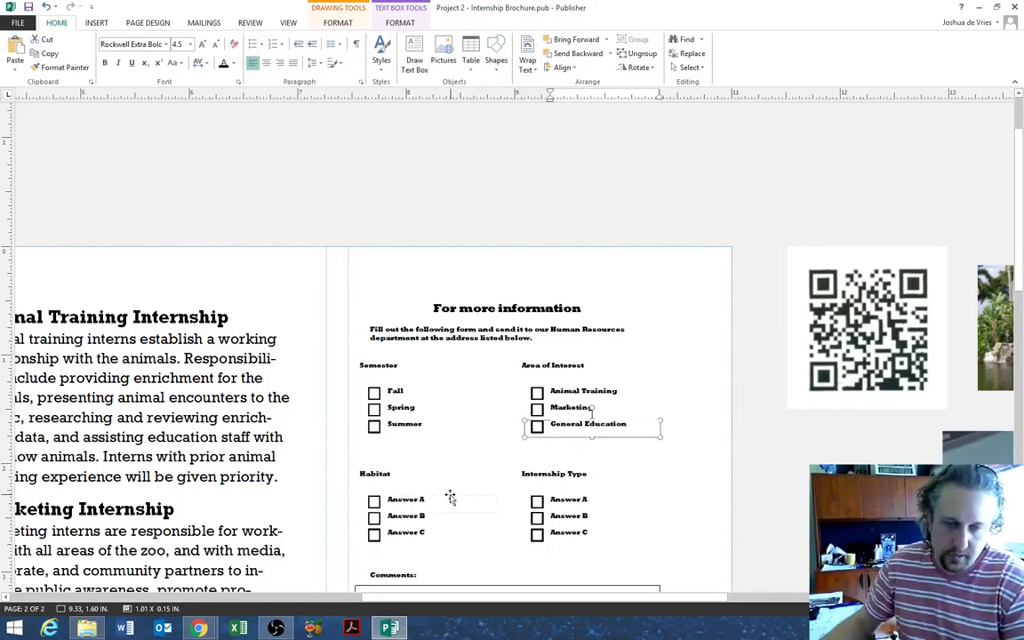
left_click(443, 503)
- Fill the Habitat answers with Large Animal Compound, Bird Sanctuary and Petting Zoo
left_click_drag(391, 502, 503, 503)
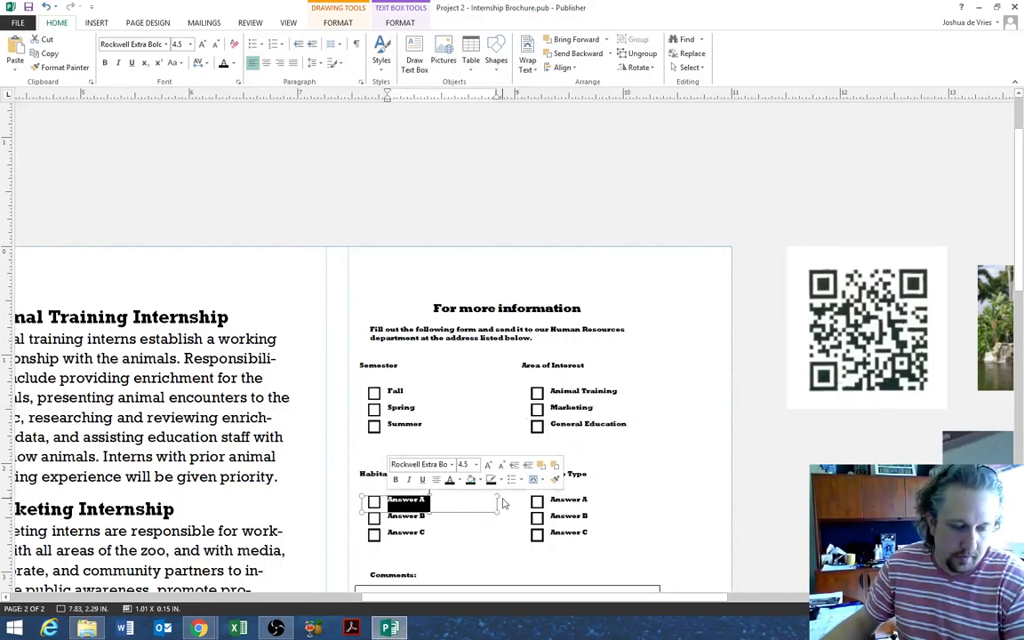
type("Large Animal C")
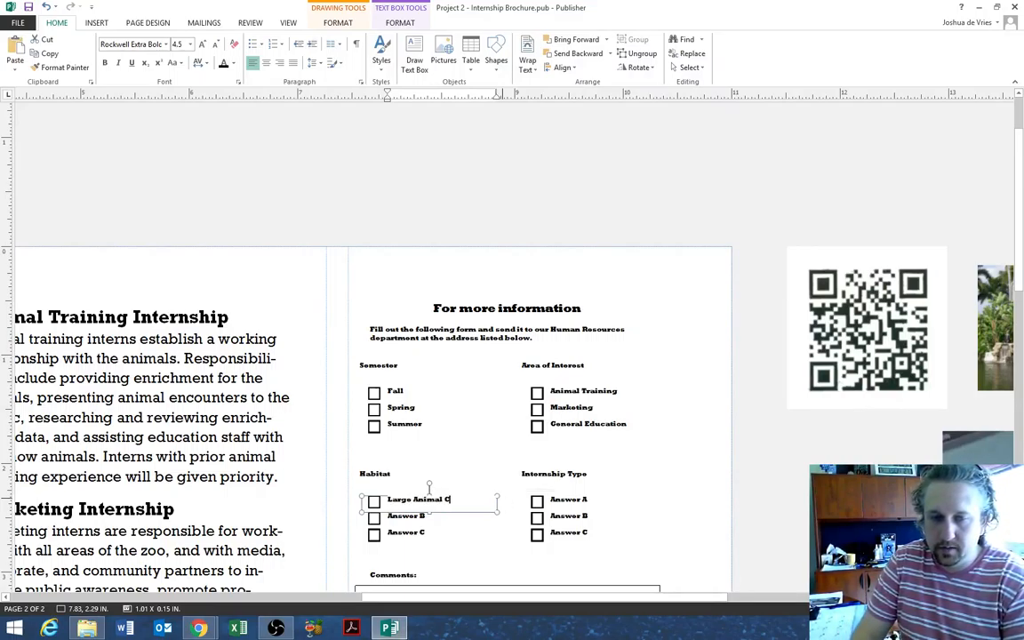
type("ompound")
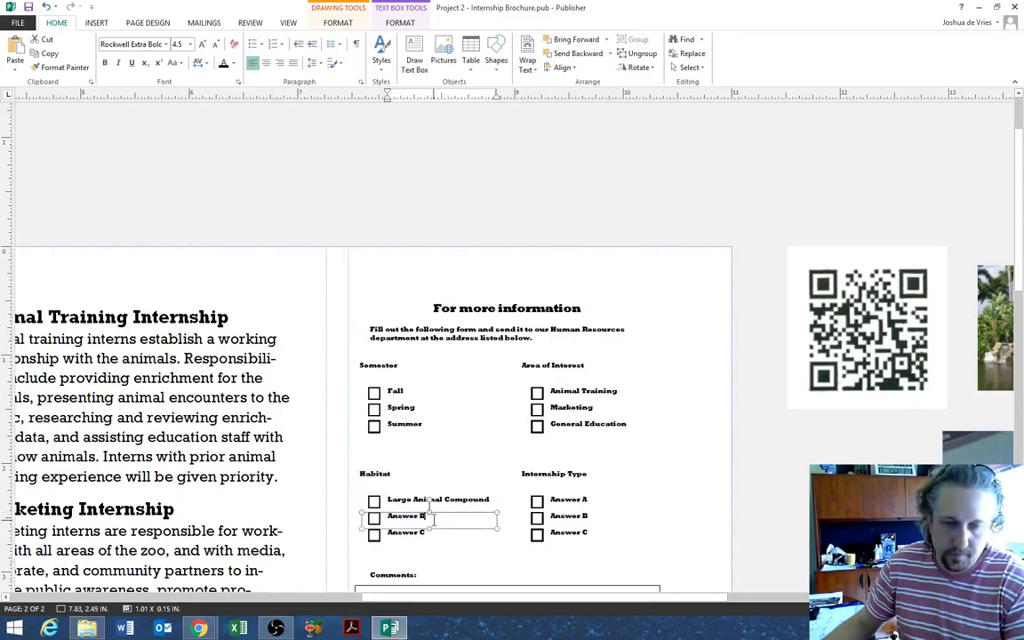
triple_click(423, 516)
type("Bird Sand")
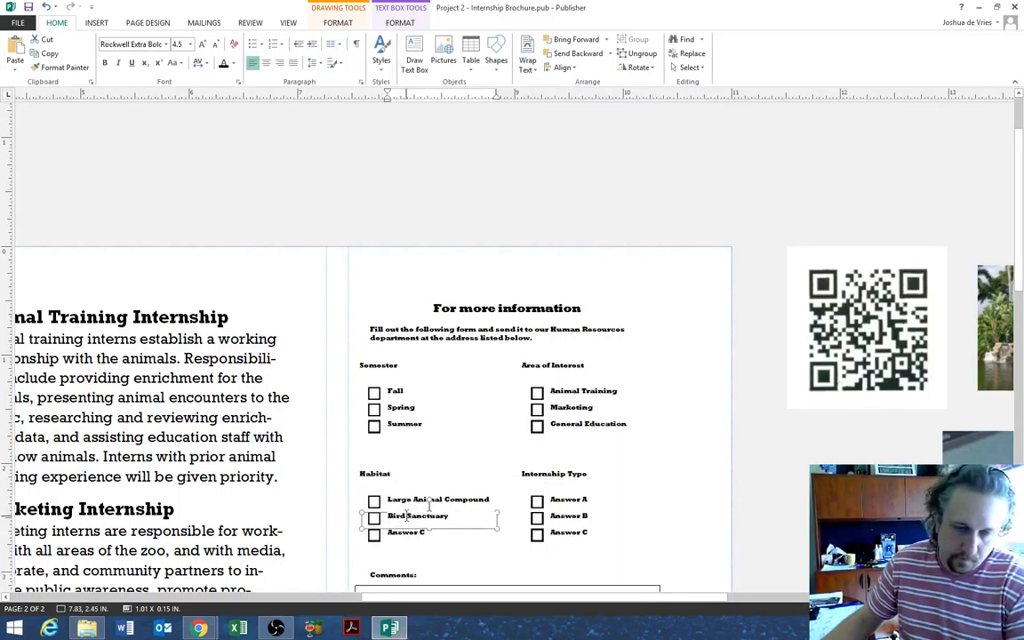
triple_click(407, 534)
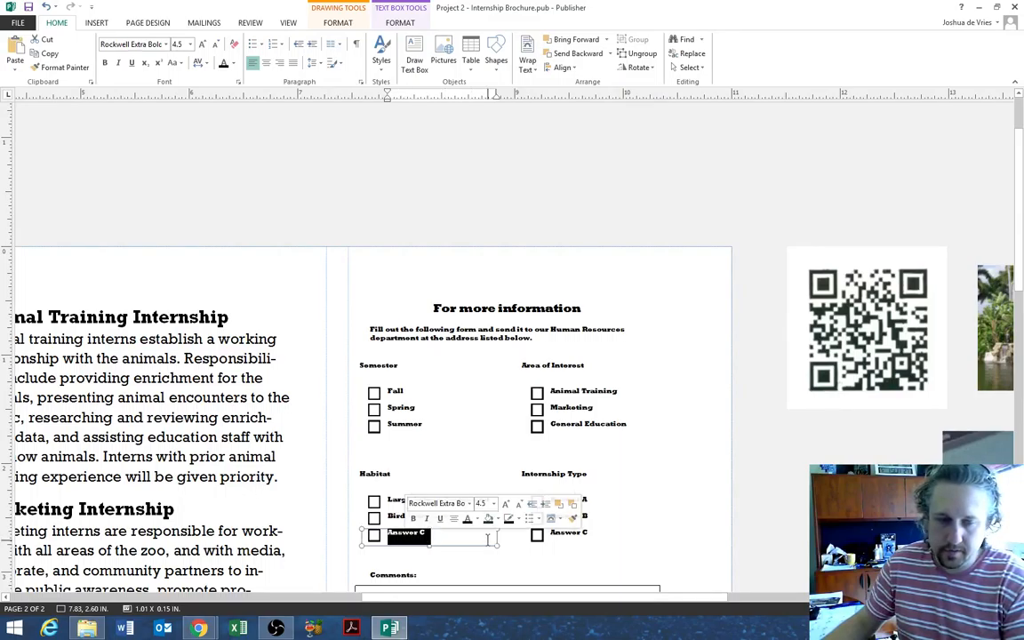
type("petting")
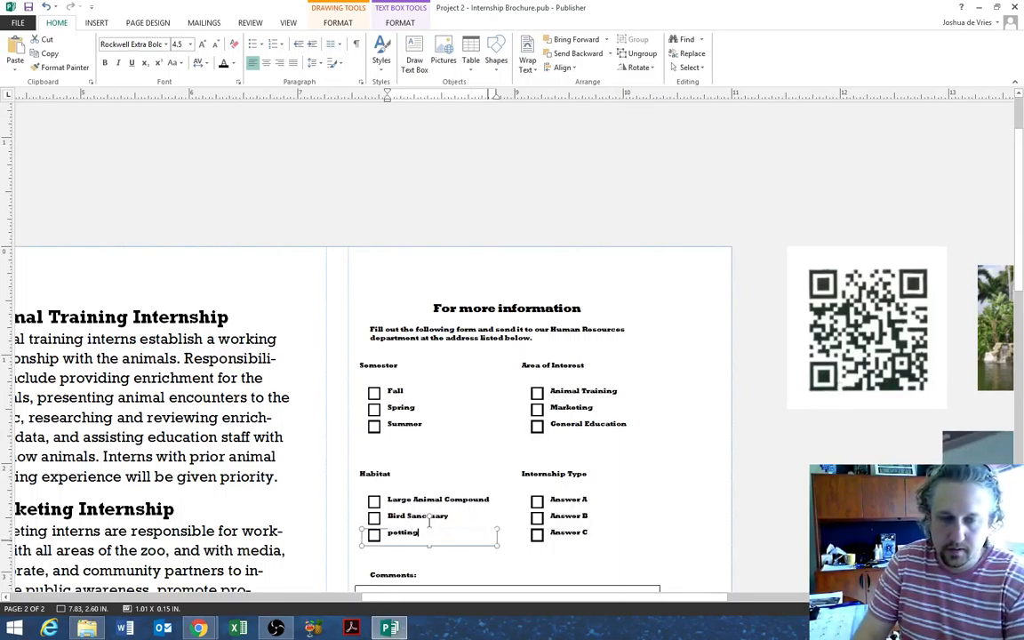
key("BackSpace")
key("BackSpace")
key("BackSpace")
key("BackSpace")
key("BackSpace")
key("BackSpace")
key("BackSpace")
type("Petting z")
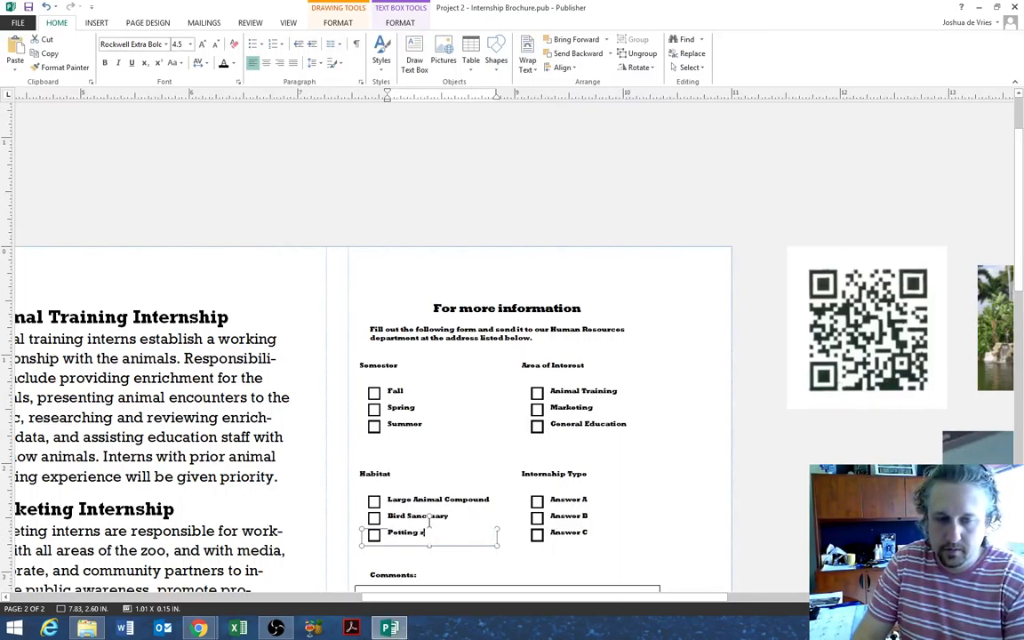
type("oo")
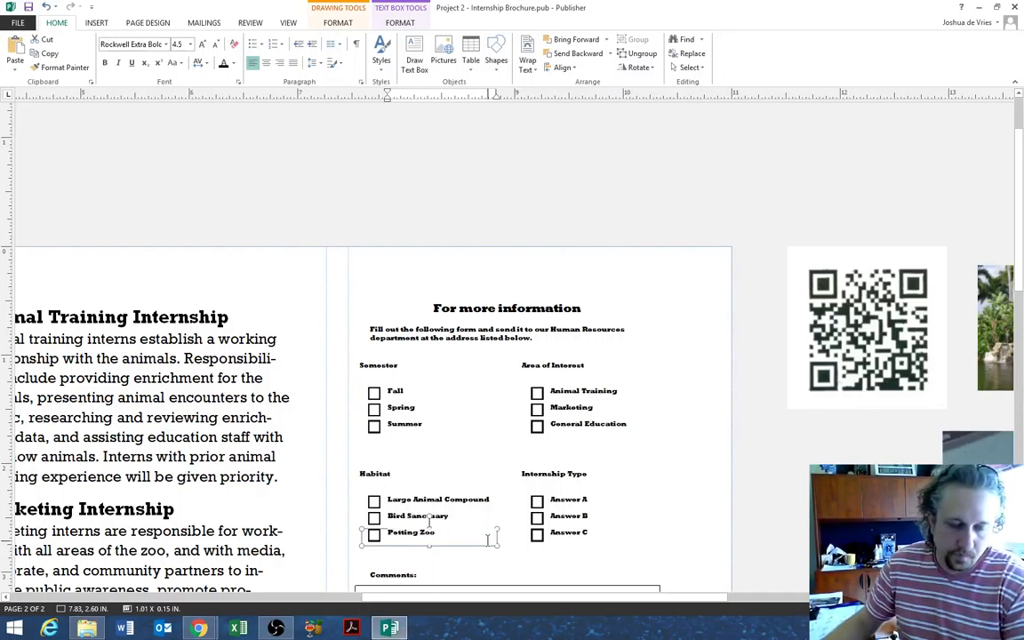
- Fill the Internship Type answers with credit only, Paid only and No preference
left_click_drag(590, 499, 552, 504)
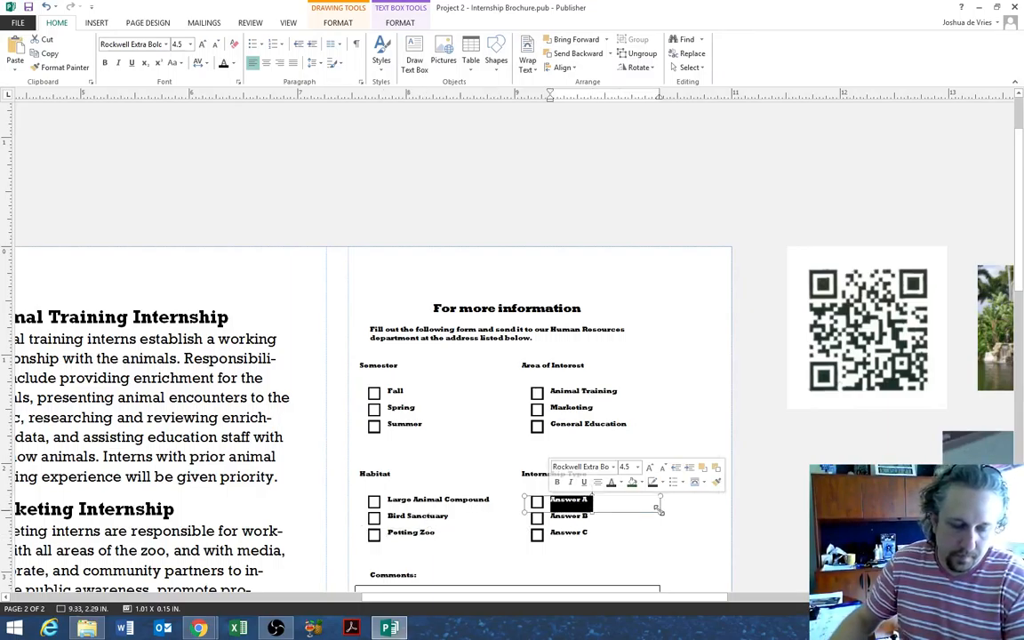
type("Fis c")
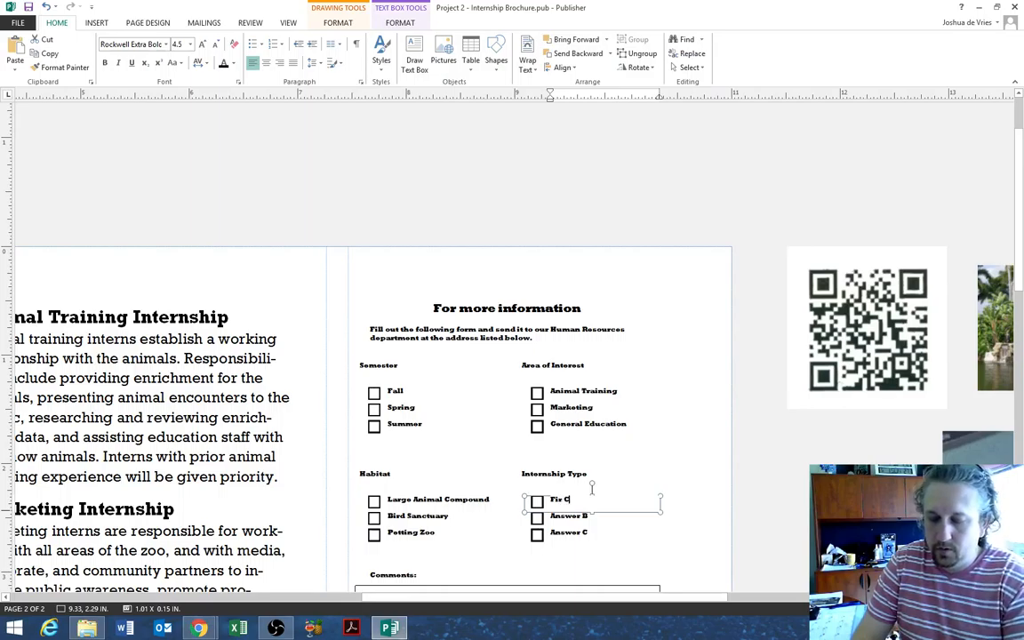
type("reditio")
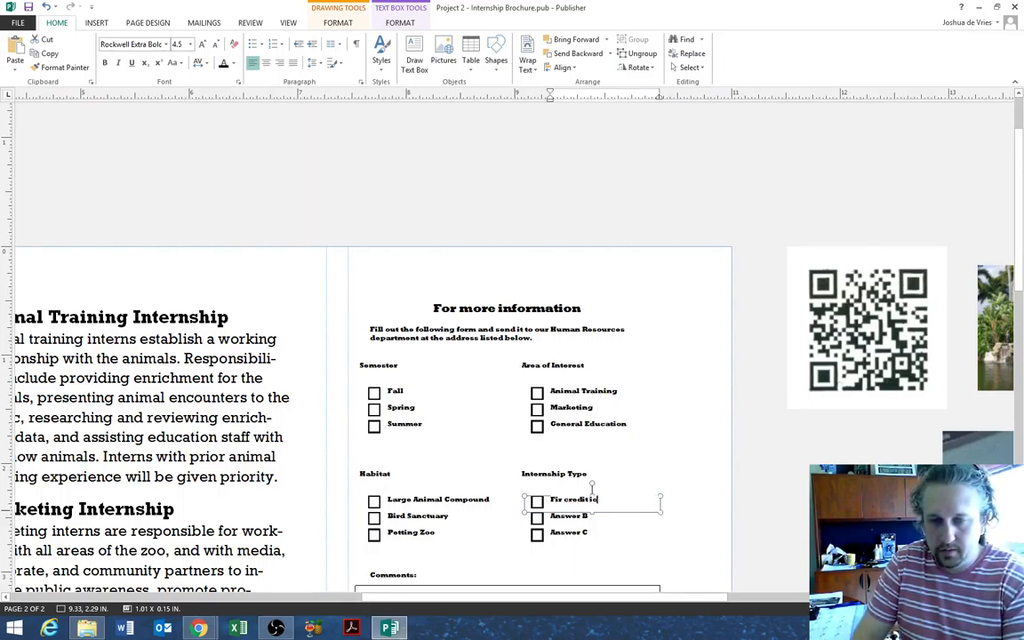
key("BackSpace")
key("BackSpace")
type("only")
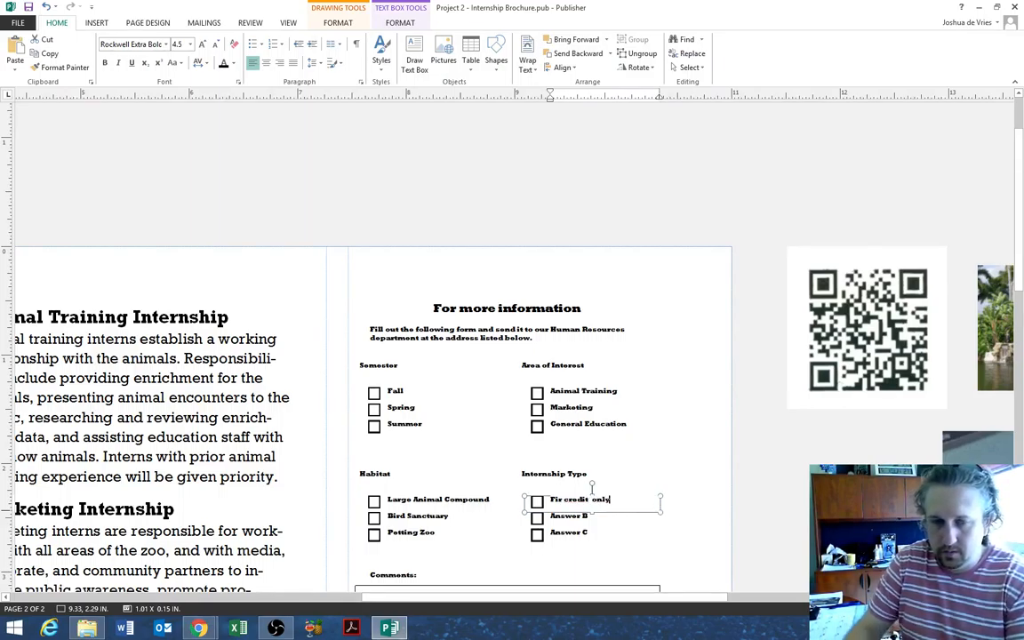
left_click(611, 519)
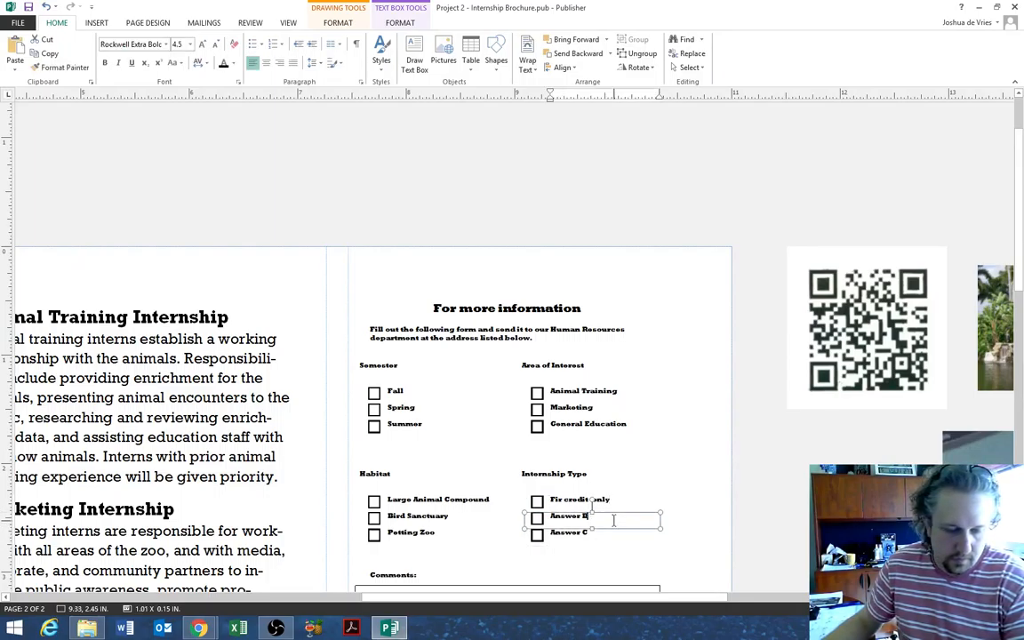
left_click_drag(613, 520, 549, 516)
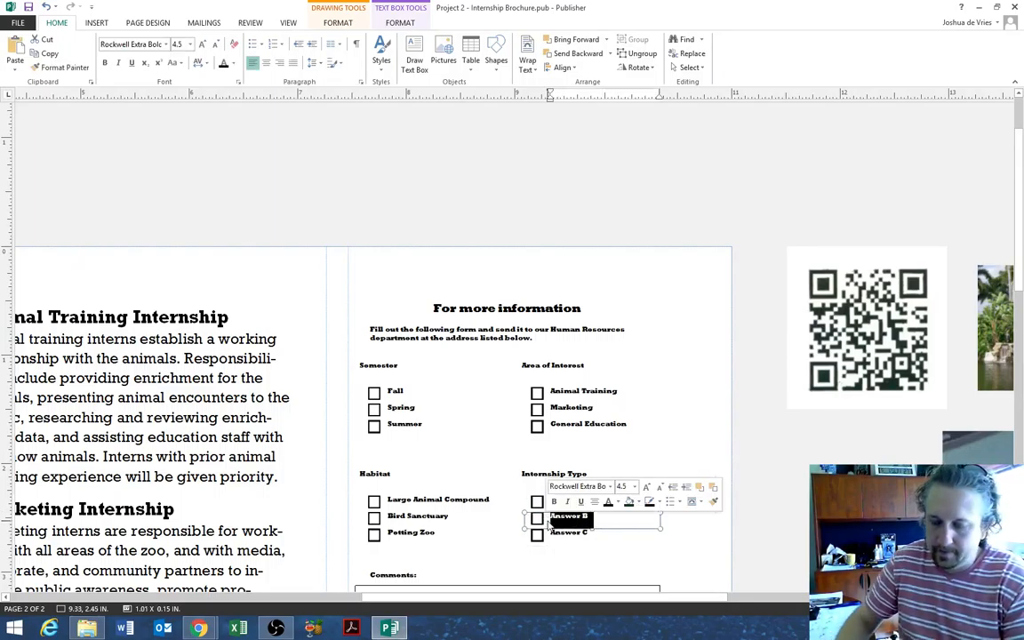
type("Paid only")
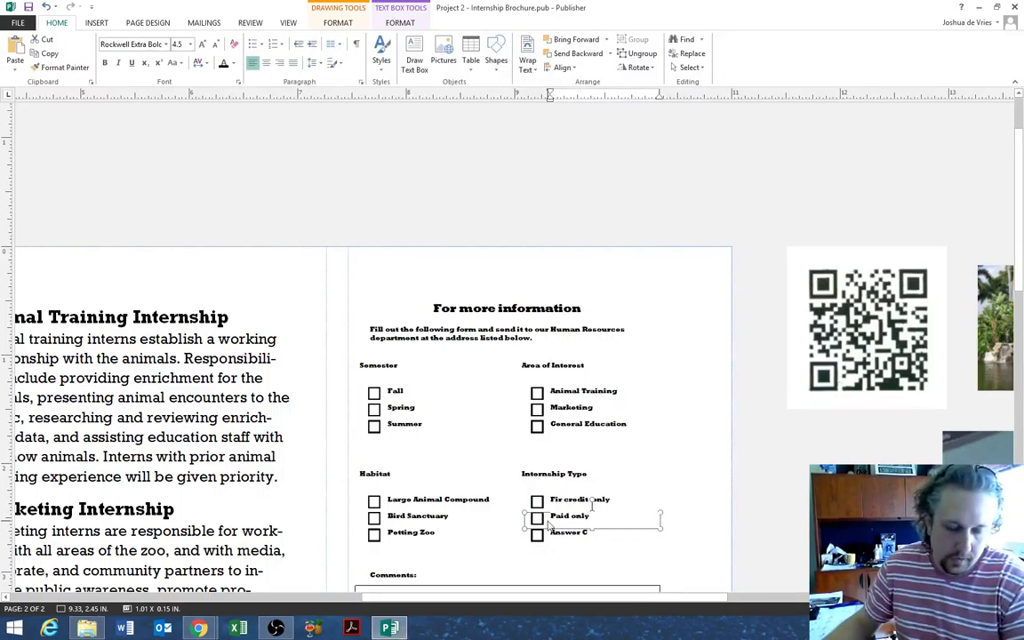
left_click_drag(604, 535, 549, 536)
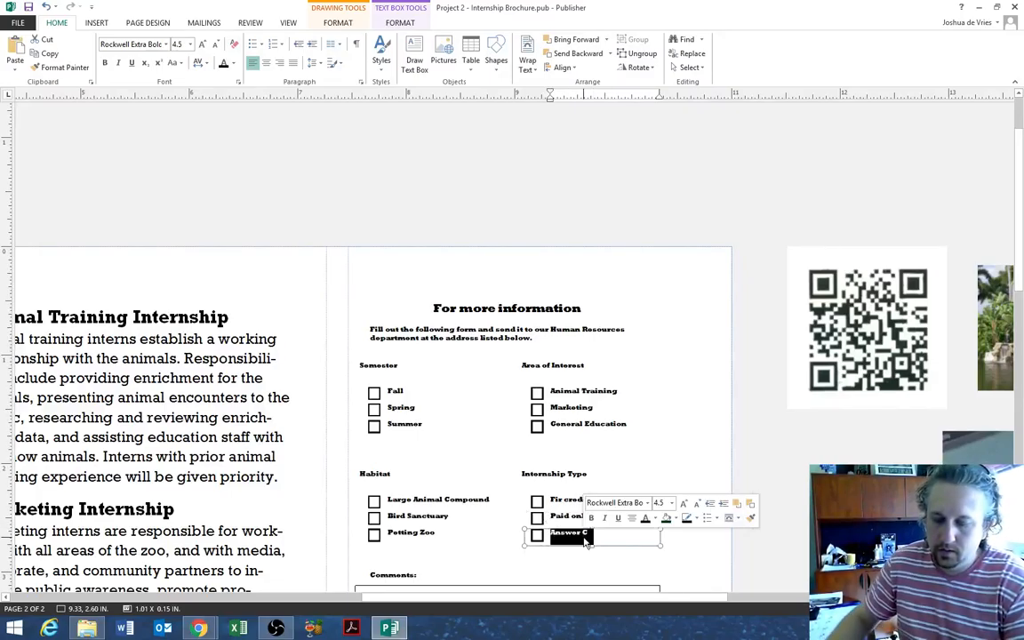
type("No pa")
type("eference")
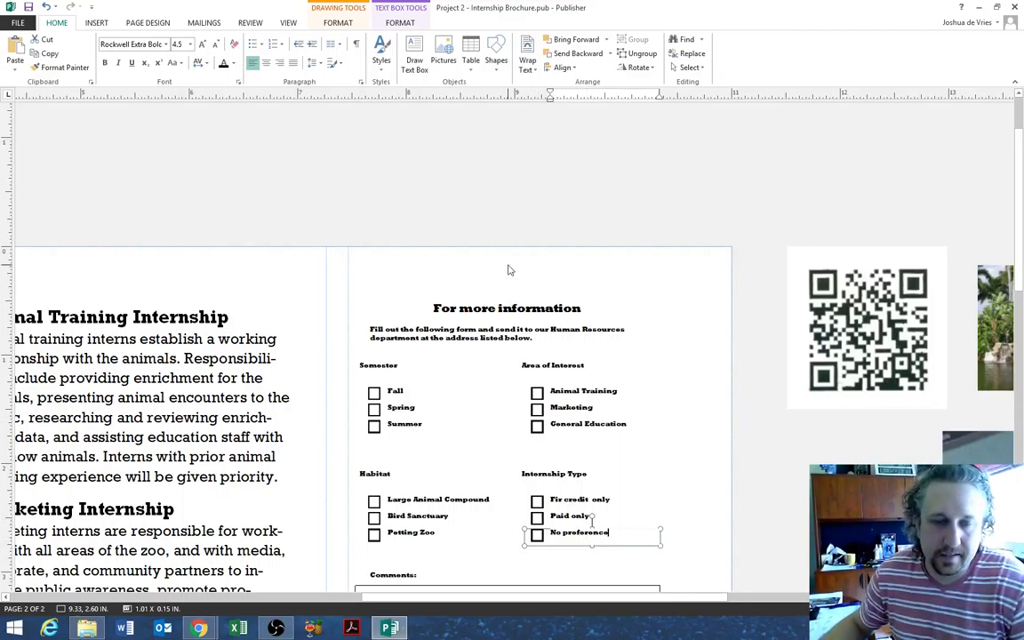
- Save the brochure, then select the 'For more information' heading box
left_click(30, 8)
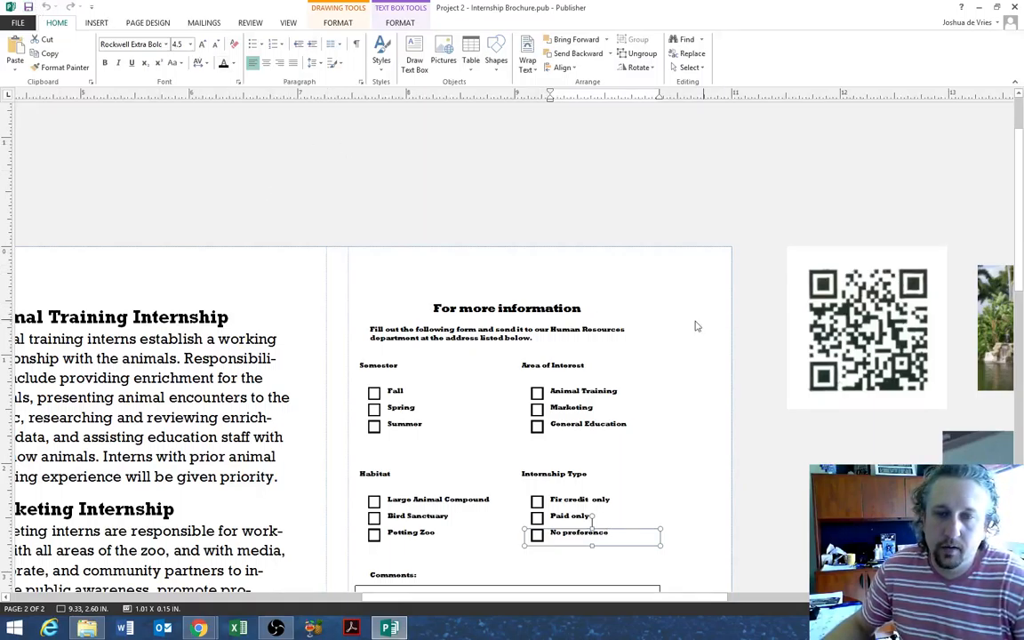
left_click(600, 311)
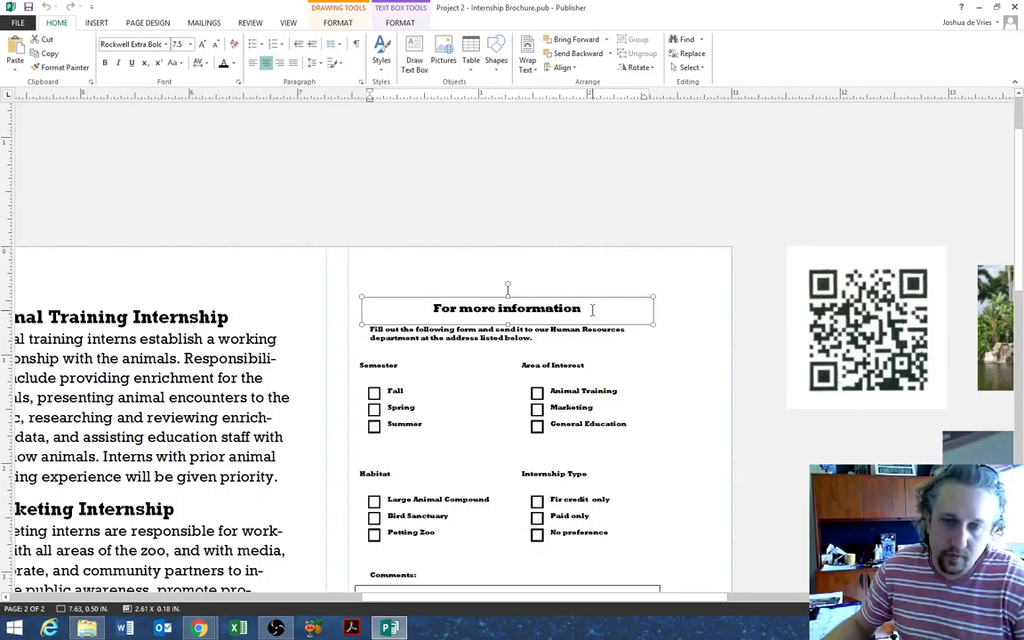
- Set the 'For more information' heading in Gabriola at 22 pt
left_click_drag(588, 309, 432, 311)
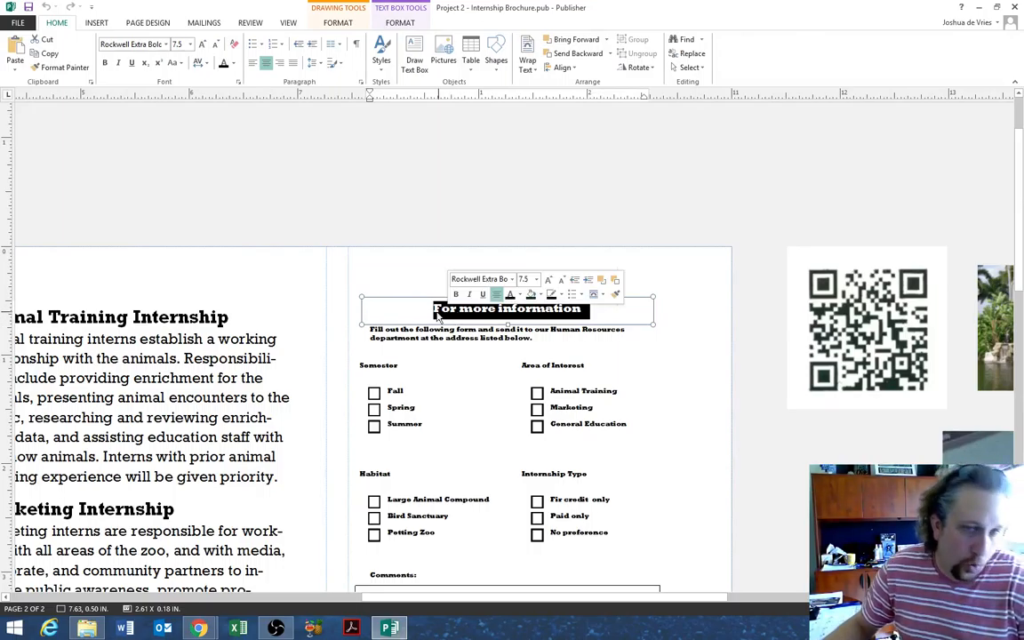
left_click(165, 46)
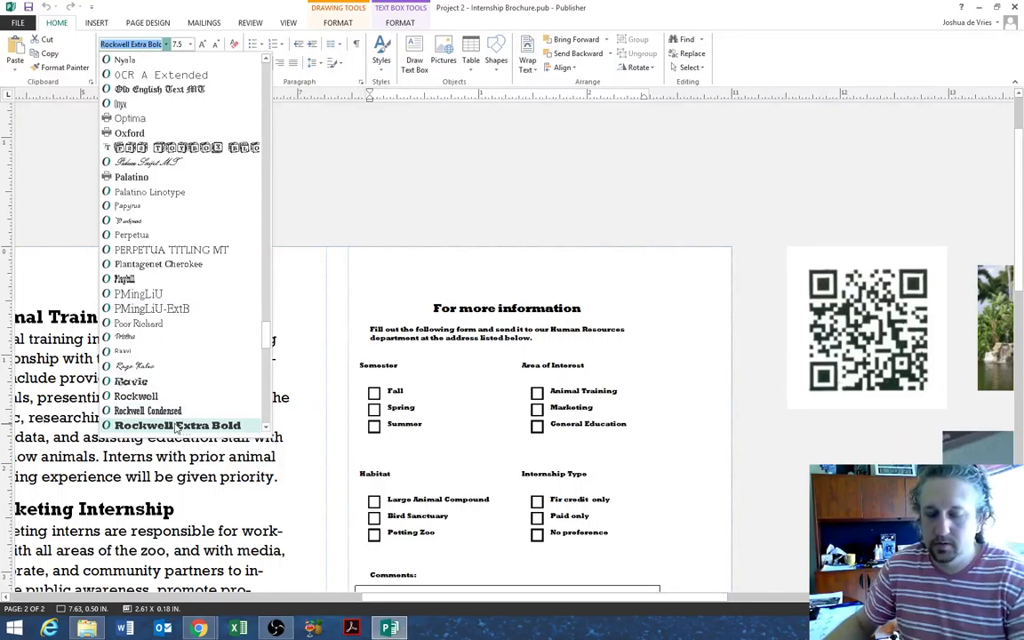
type("g")
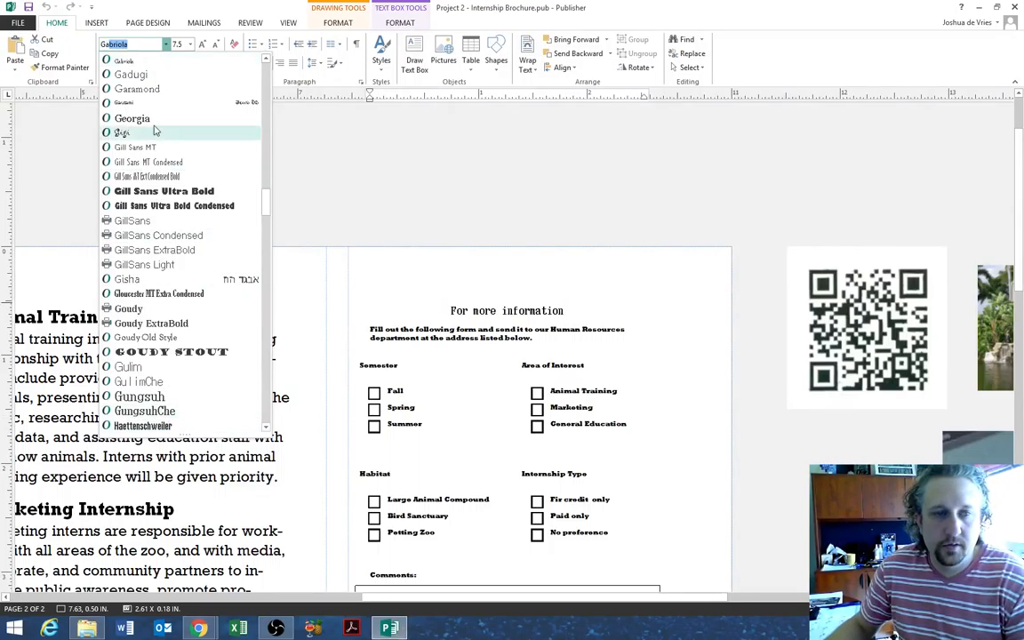
left_click(142, 62)
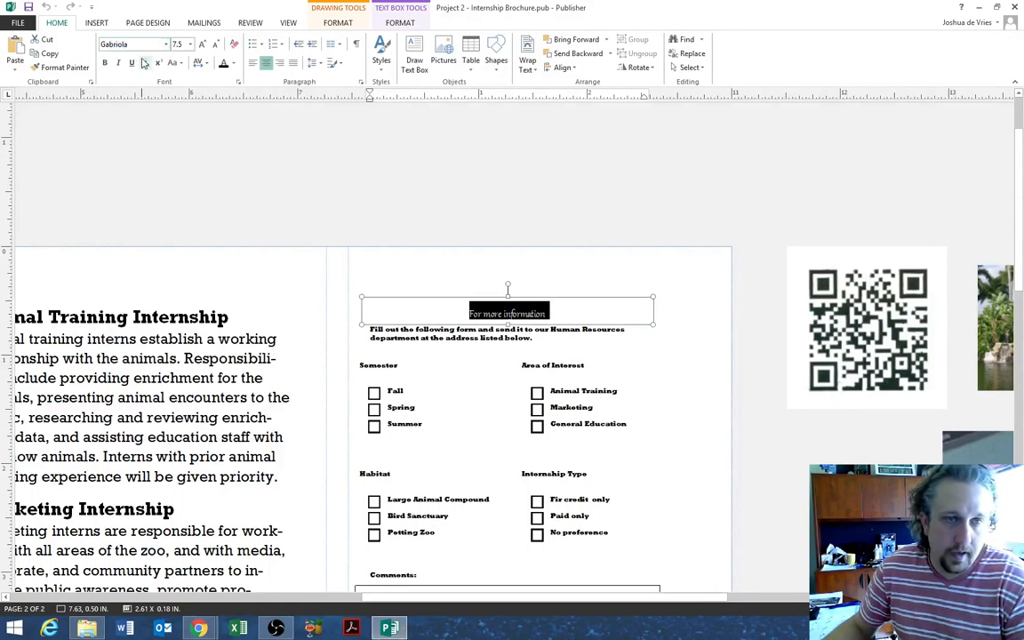
left_click(202, 44)
left_click(202, 45)
left_click(202, 44)
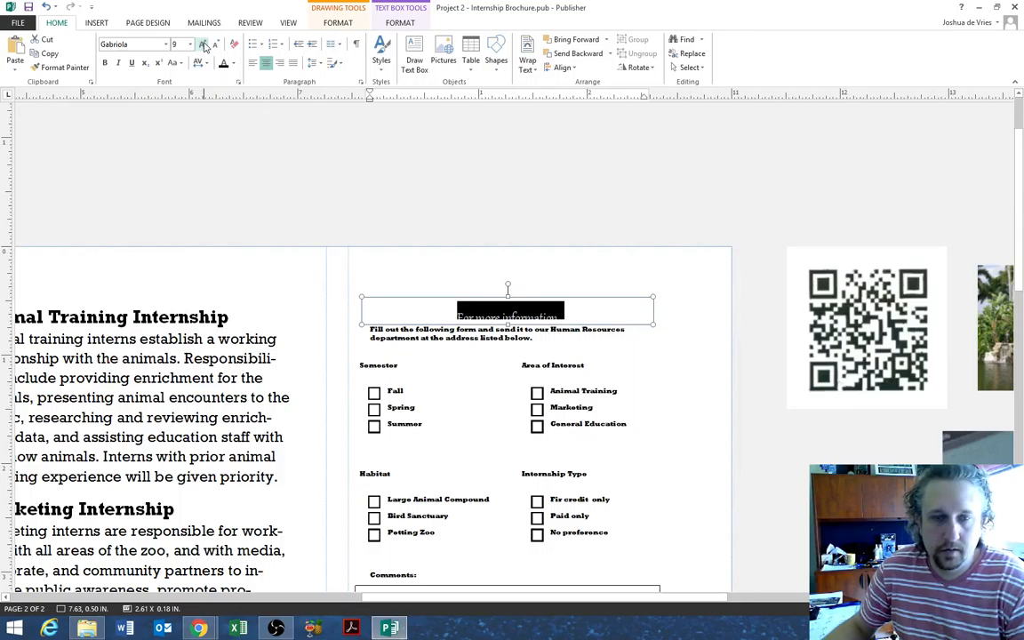
left_click(203, 44)
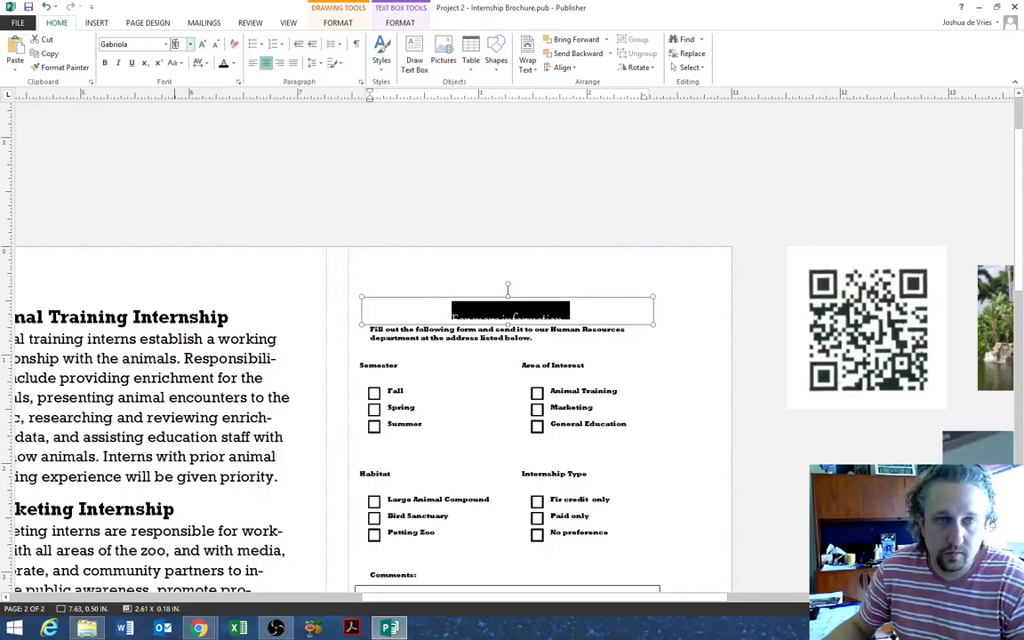
type("22")
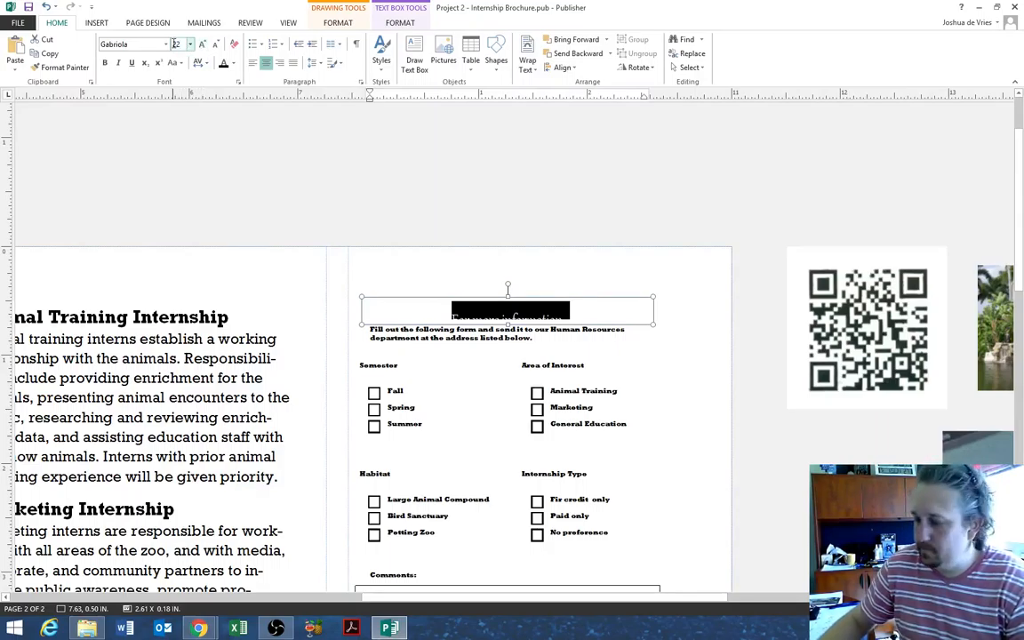
key("Return")
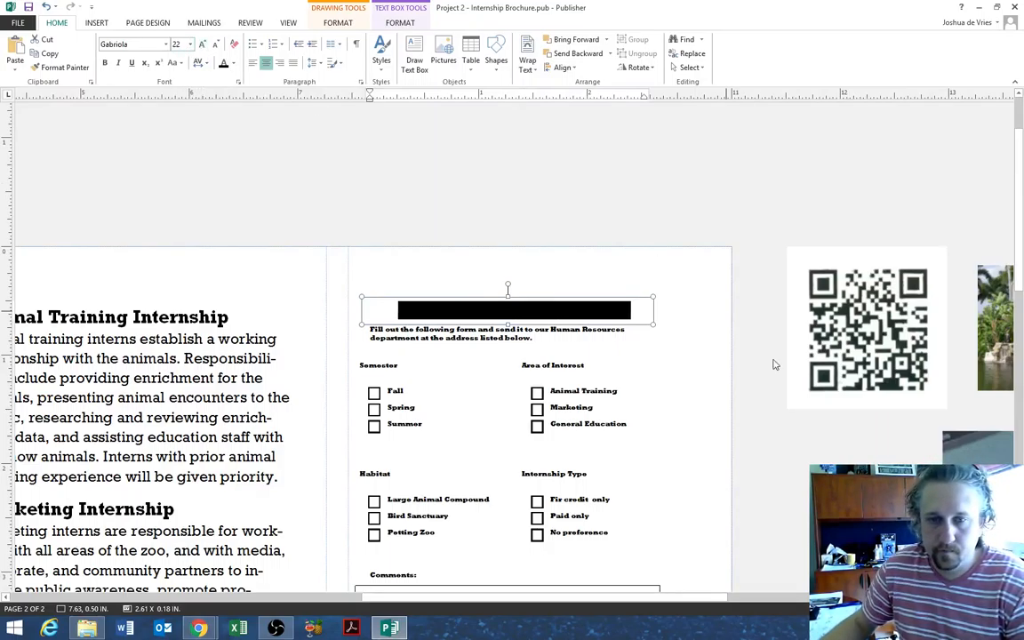
- Reselect the whole 'For more information' heading and shrink its text four steps
left_click(688, 386)
left_click(536, 306)
double_click(537, 305)
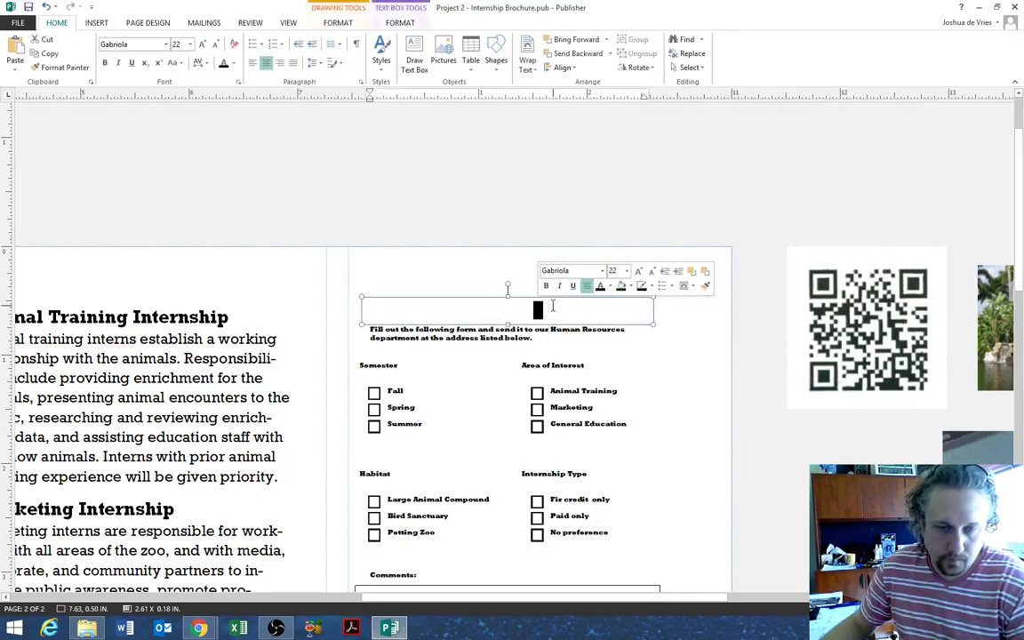
left_click(575, 312)
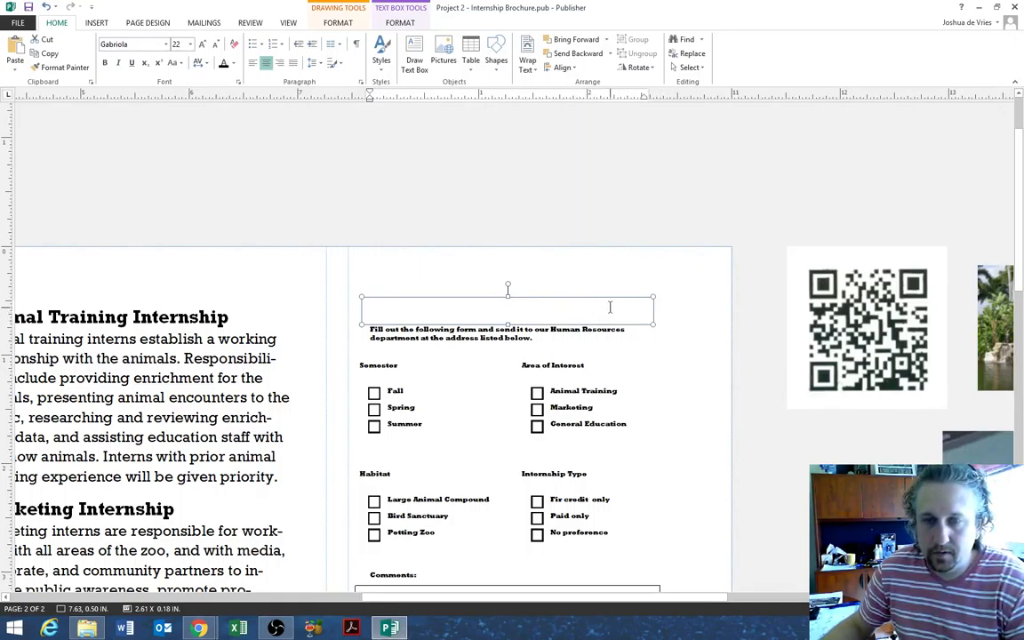
left_click_drag(609, 301, 689, 357)
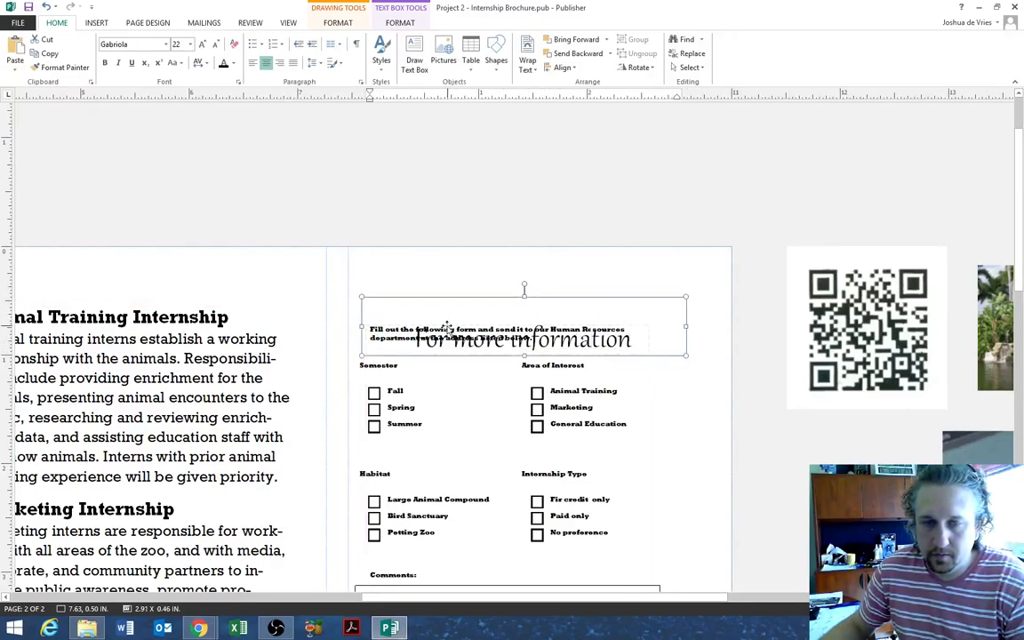
left_click(416, 337)
left_click(416, 338)
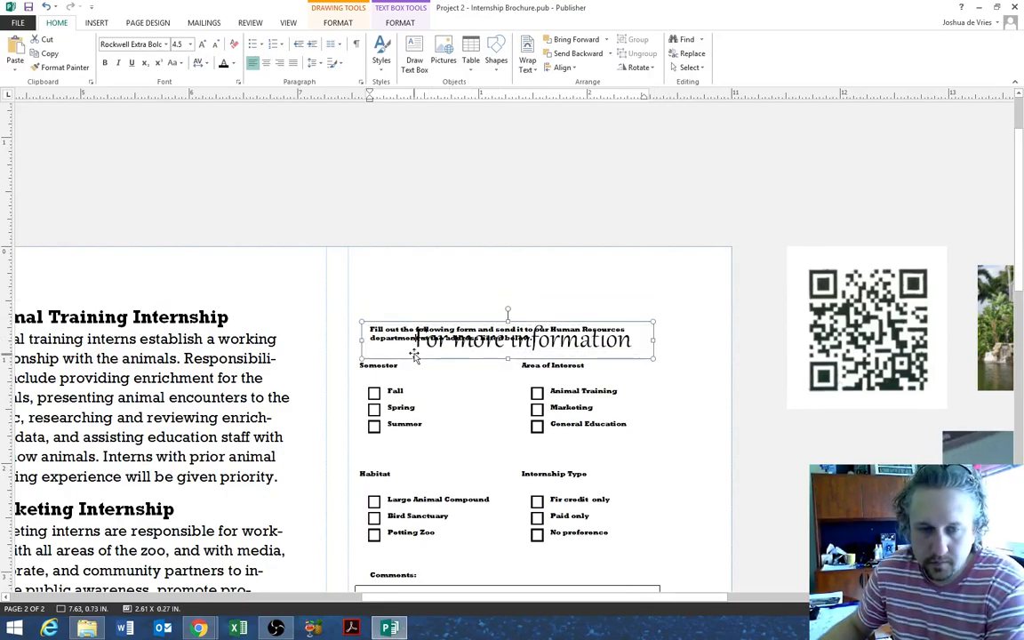
left_click(373, 310)
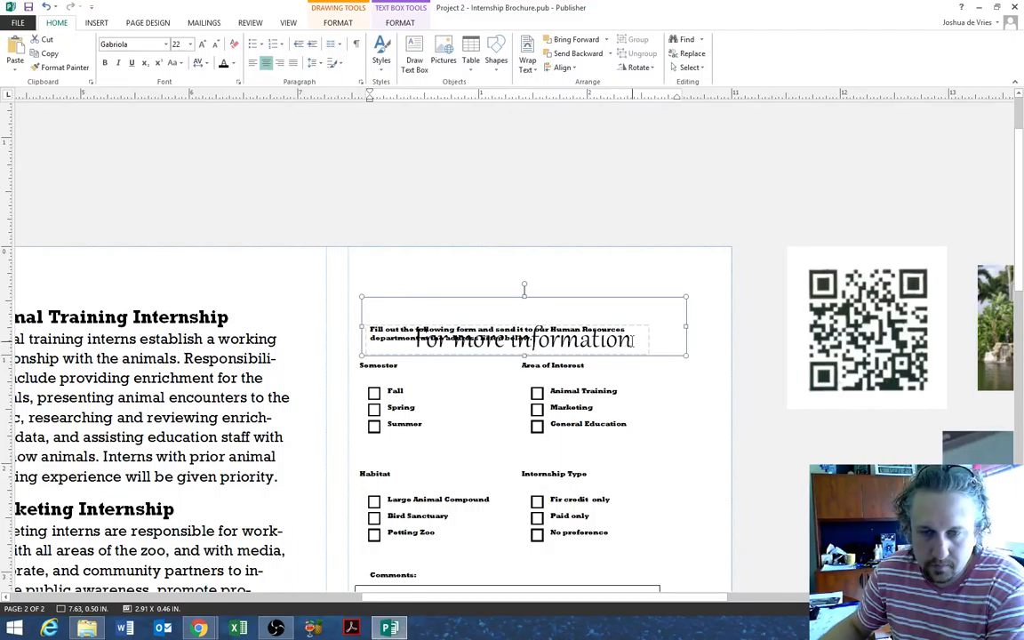
left_click_drag(416, 339, 533, 342)
left_click(407, 340)
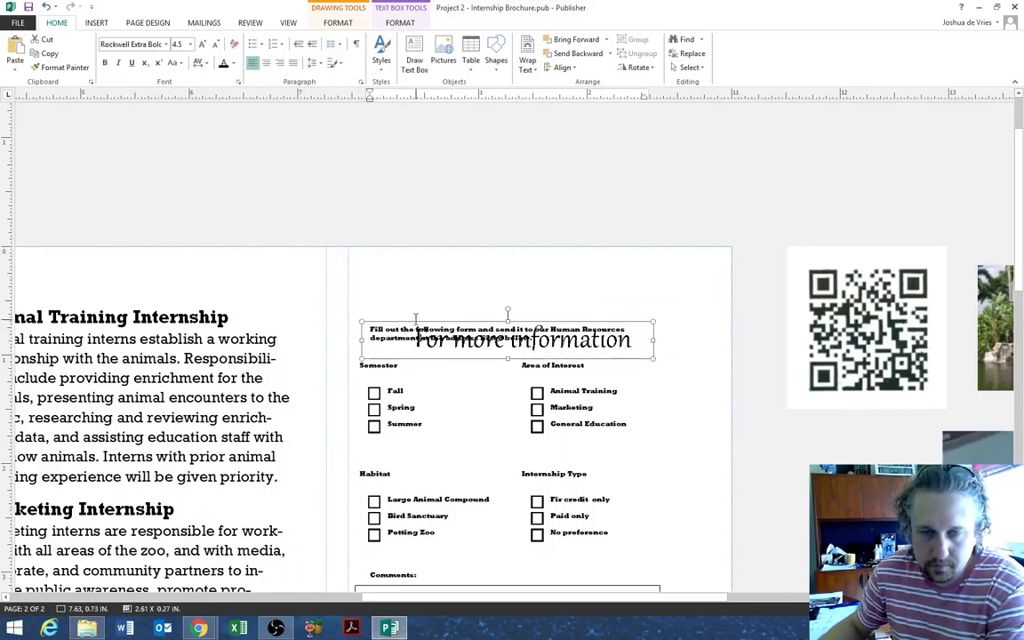
left_click(416, 317)
left_click_drag(415, 317, 636, 318)
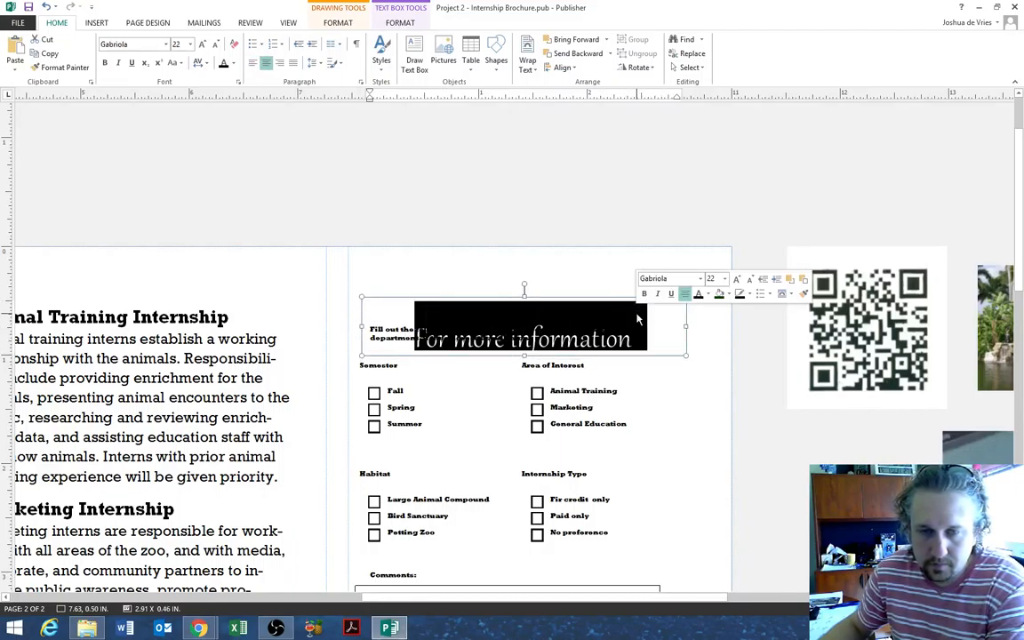
left_click(751, 283)
left_click(752, 283)
left_click(752, 283)
left_click(752, 284)
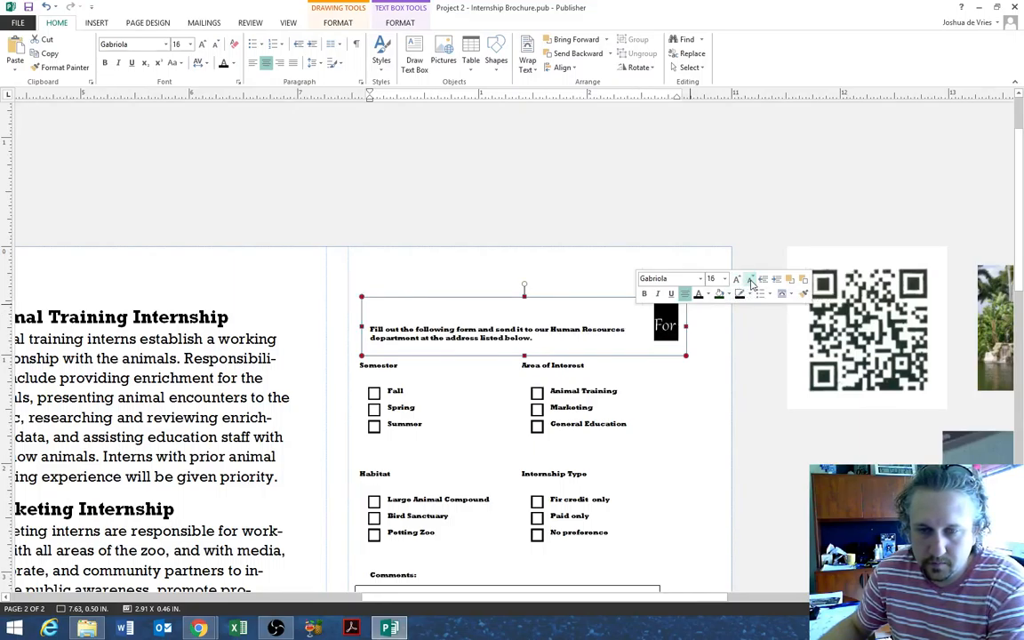
left_click(752, 284)
left_click(751, 284)
left_click(445, 271)
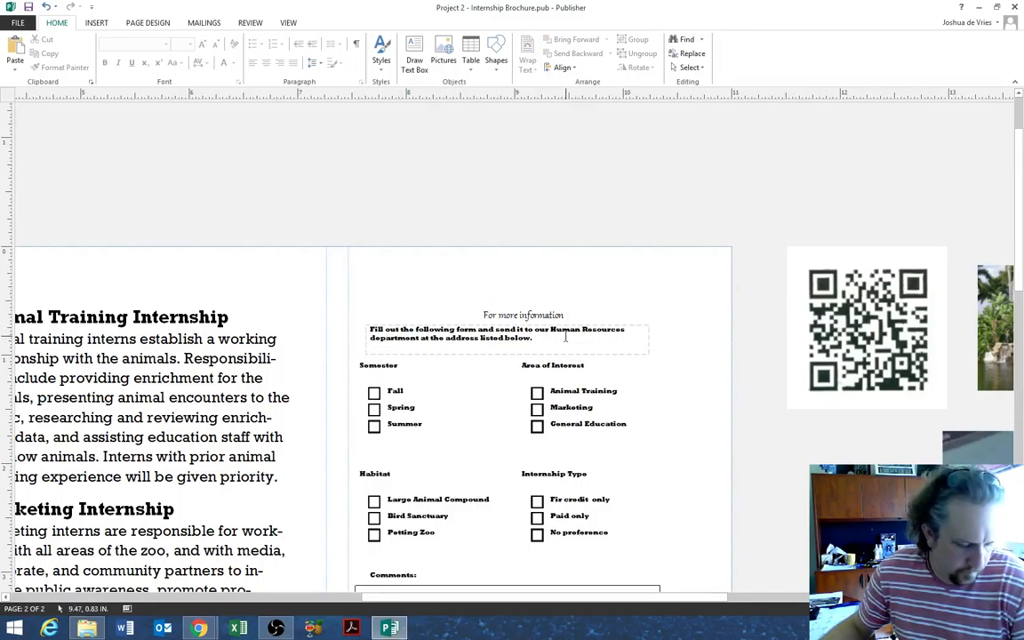
- Resize the instructions box and regrow the heading to Gabriola 14 pt on one line
left_click(642, 336)
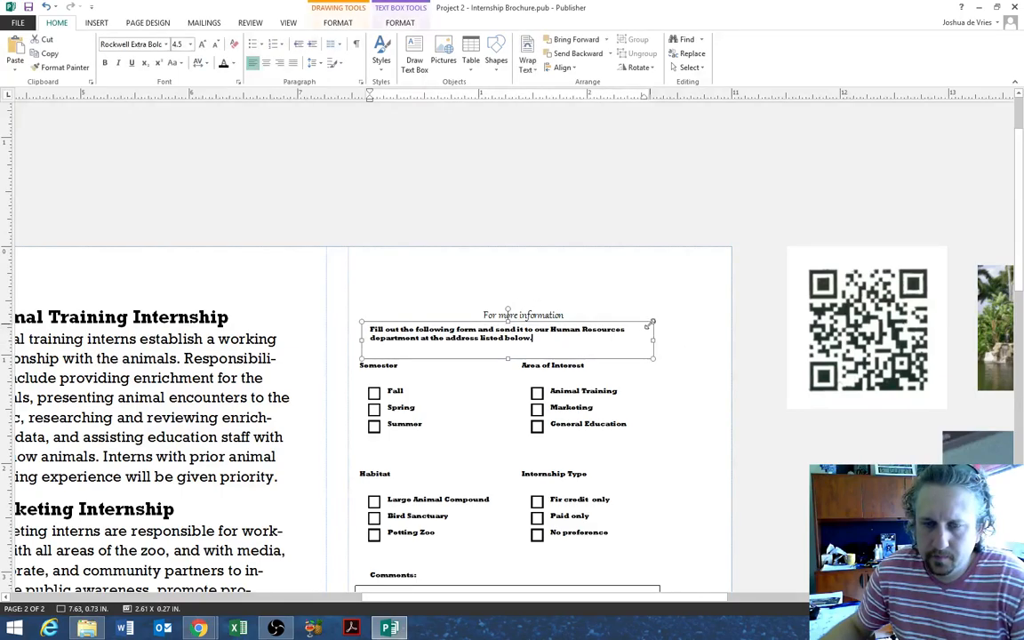
mouse_move(652, 324)
left_mouse_down()
mouse_move(635, 335)
mouse_move(539, 311)
mouse_move(480, 313)
left_mouse_up()
left_click(590, 304)
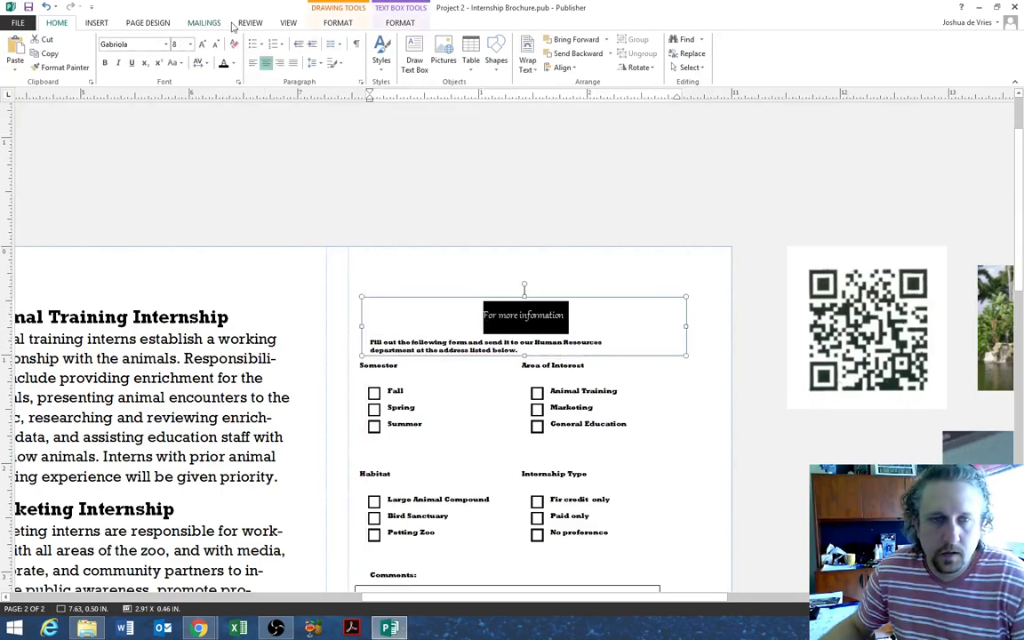
left_click(203, 44)
left_click(203, 44)
left_click(203, 44)
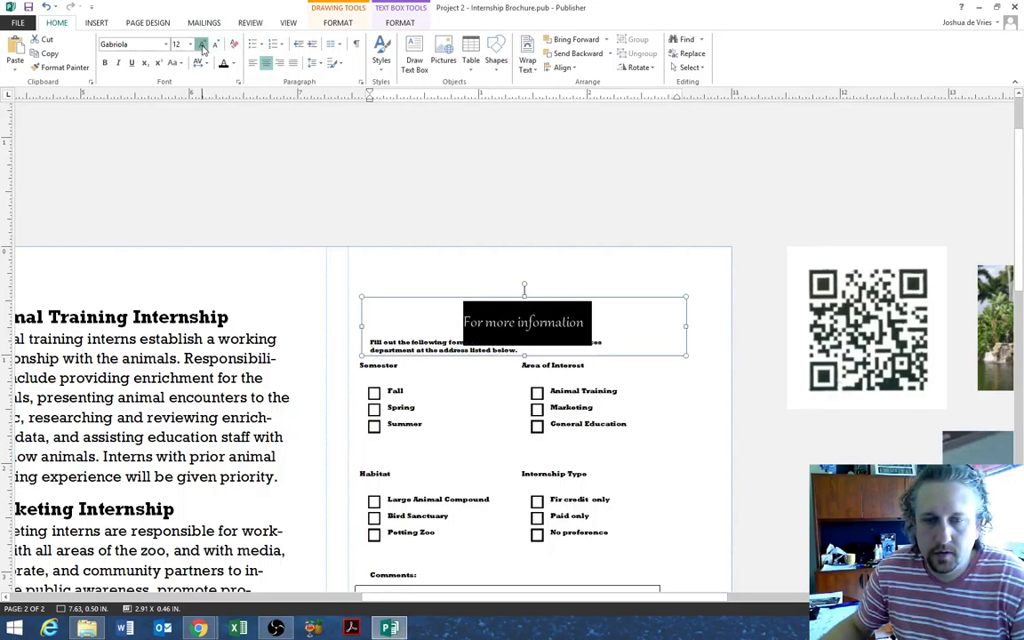
left_click(203, 44)
left_click(203, 44)
left_click(218, 45)
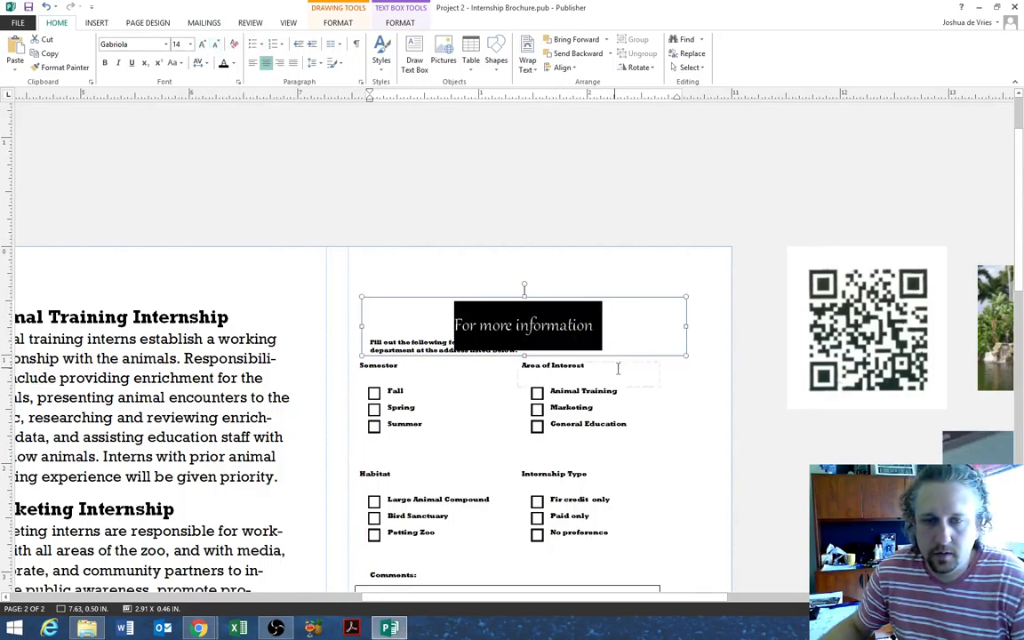
left_click(686, 385)
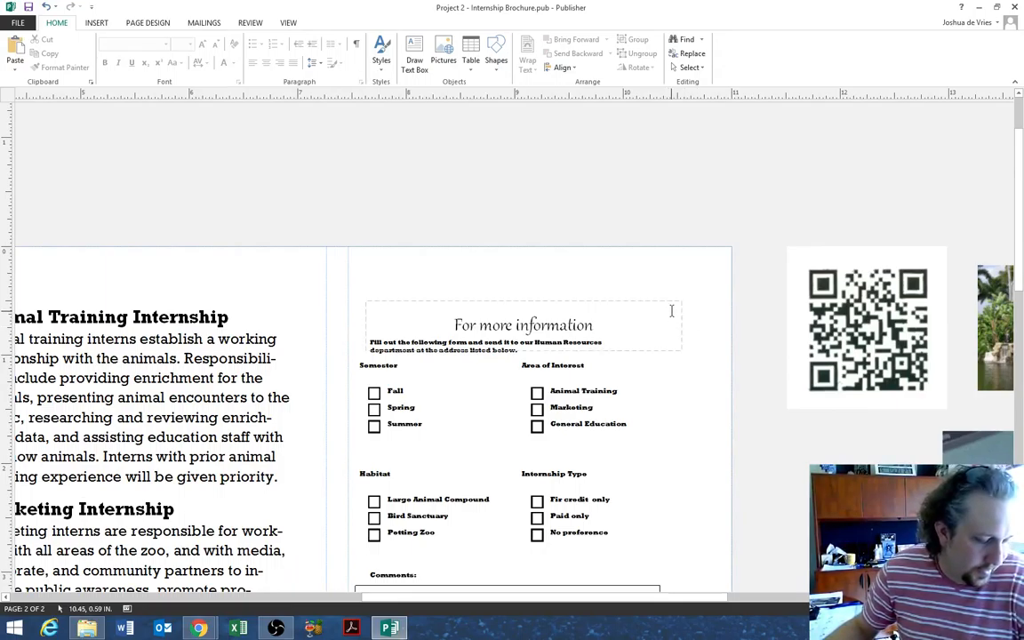
- Widen the instructions text box and enlarge the heading text four steps
triple_click(641, 313)
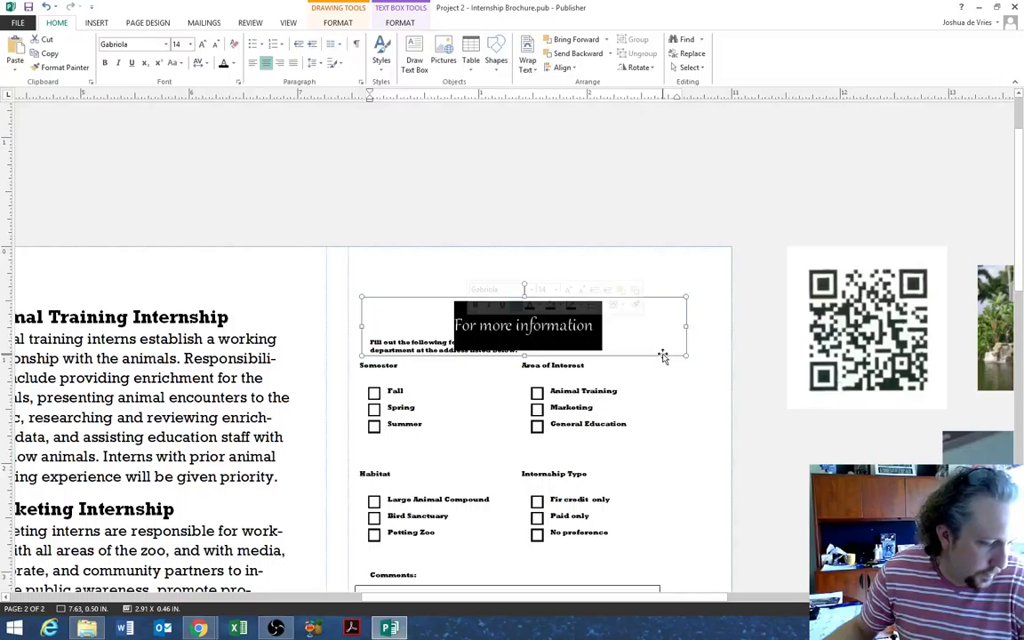
left_click(633, 347)
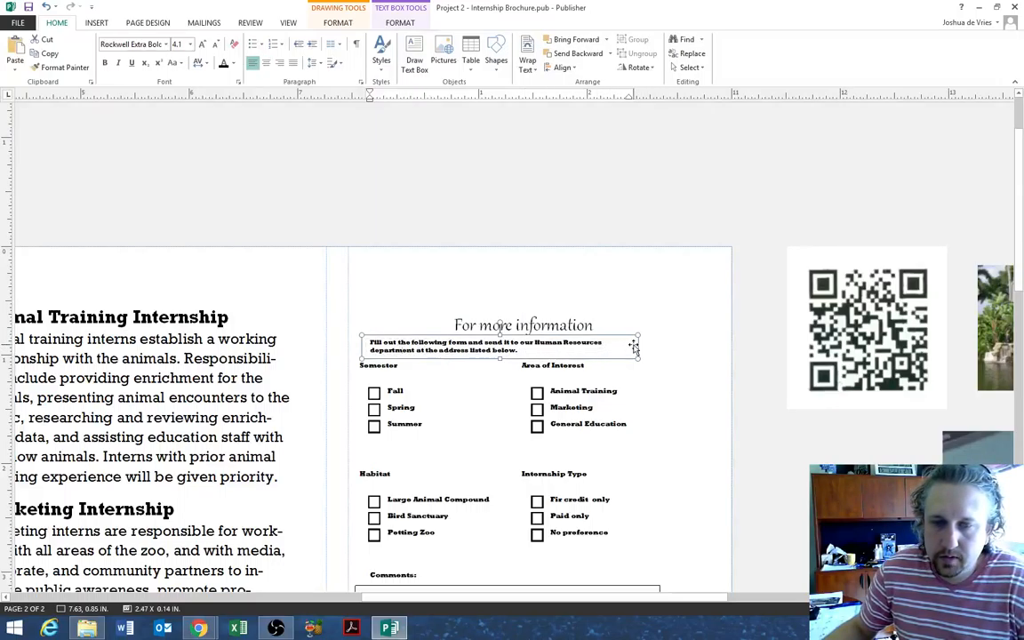
left_click_drag(634, 346, 704, 345)
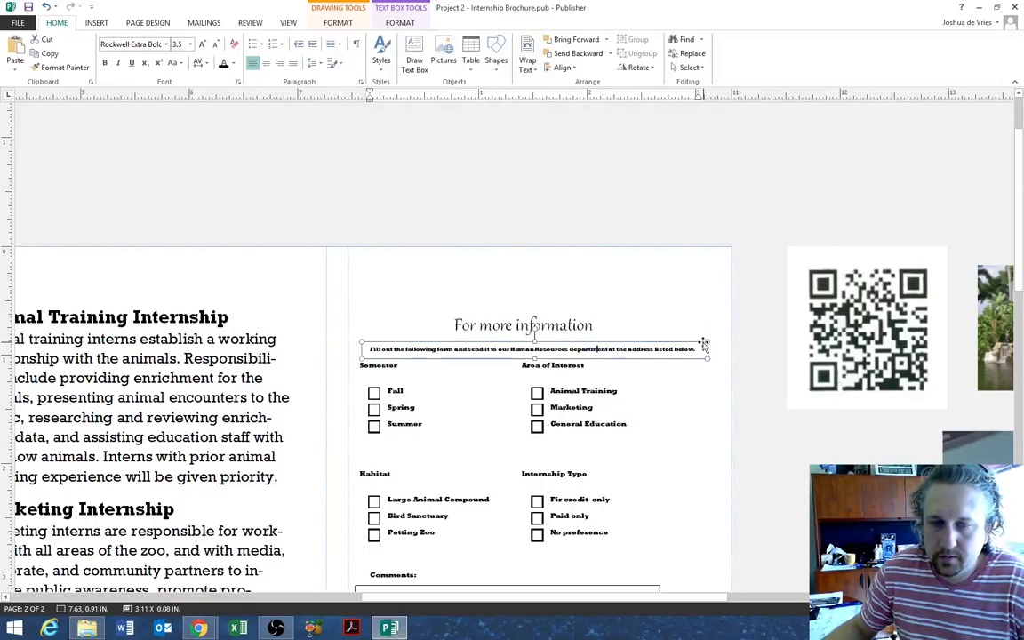
left_click(594, 325)
left_click_drag(590, 326, 439, 326)
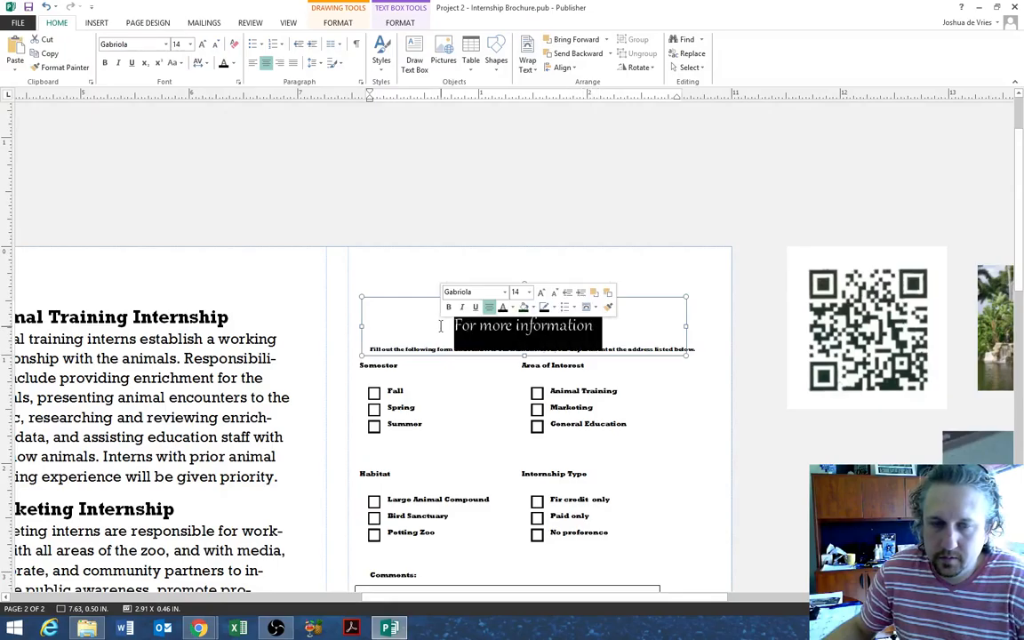
left_click(201, 44)
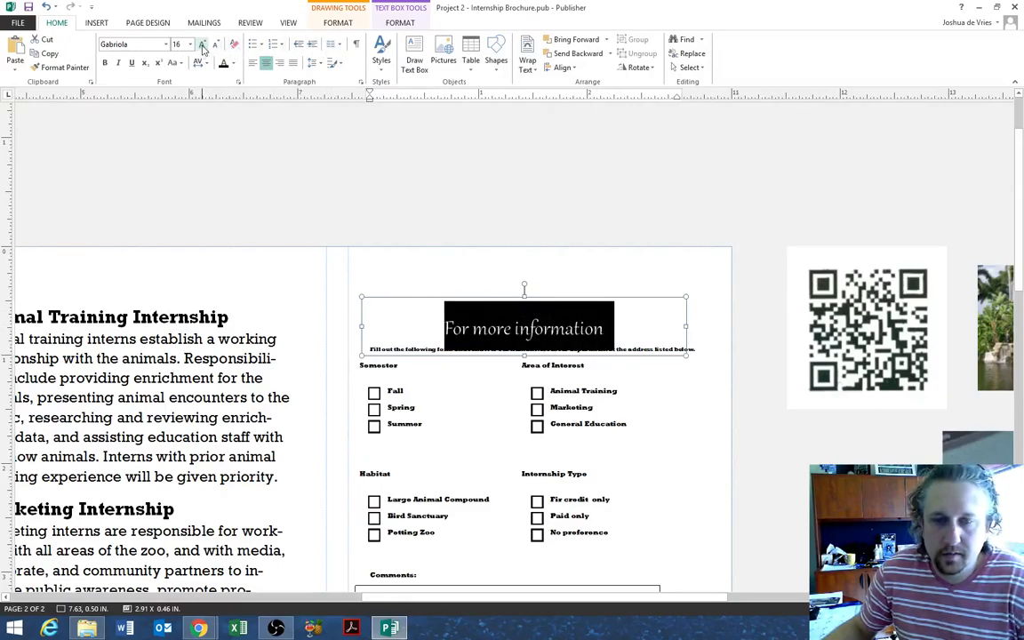
left_click(202, 45)
left_click(202, 44)
left_click(202, 44)
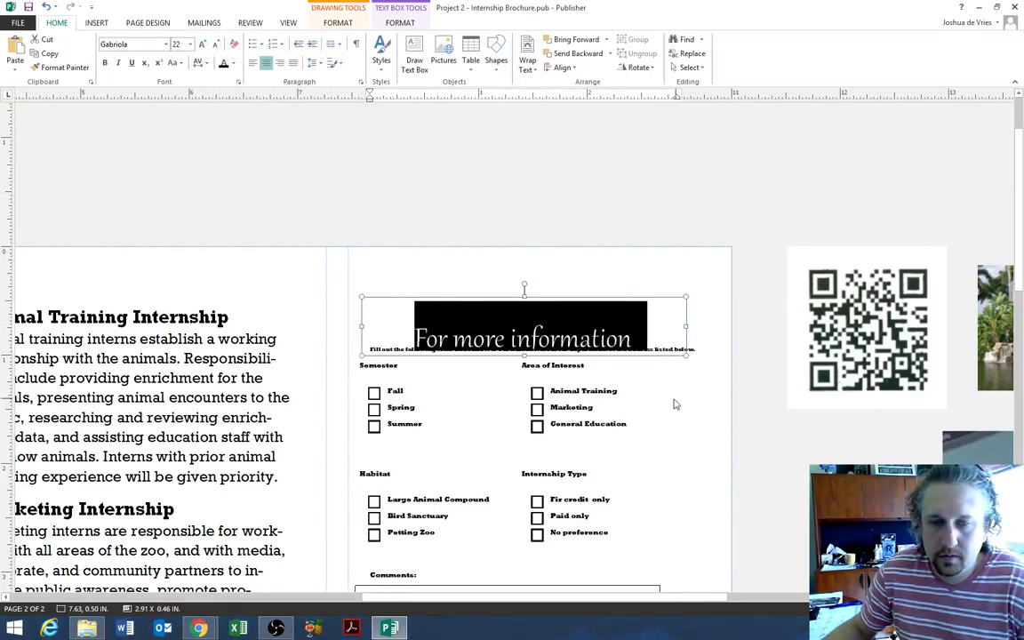
left_click(648, 428)
- Move the 'For more information' heading box slightly higher on the page
left_click(549, 334)
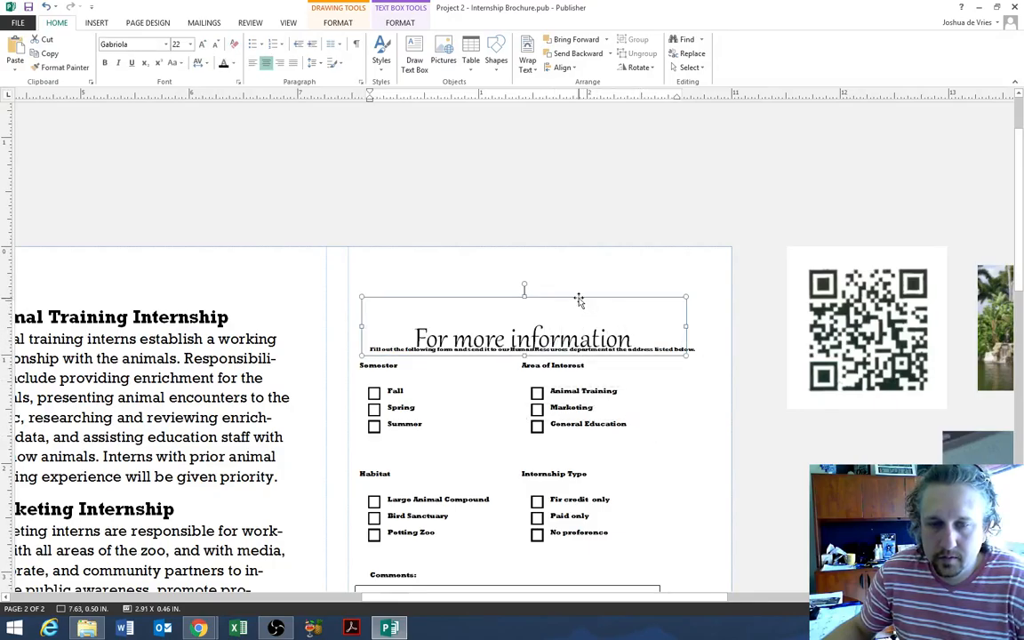
left_click_drag(569, 298, 568, 291)
left_click_drag(447, 333, 682, 334)
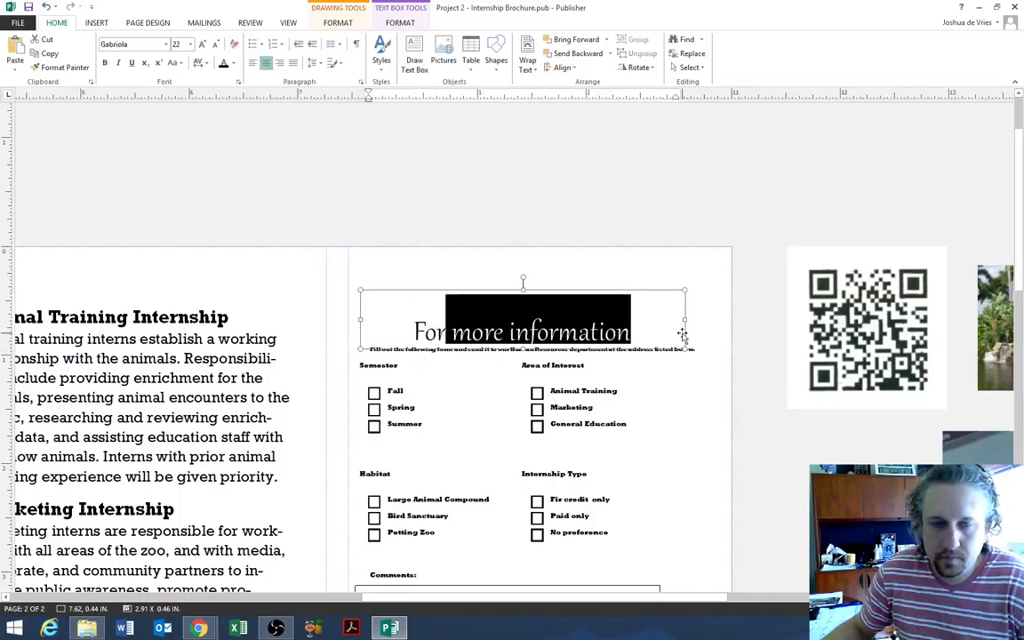
left_click_drag(621, 331, 391, 317)
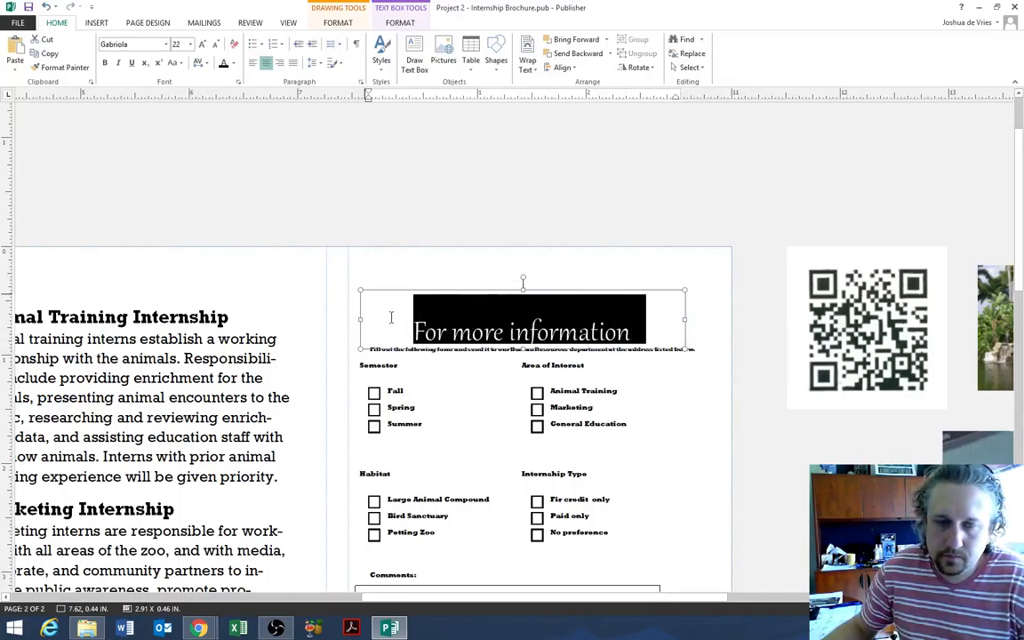
left_click(683, 359)
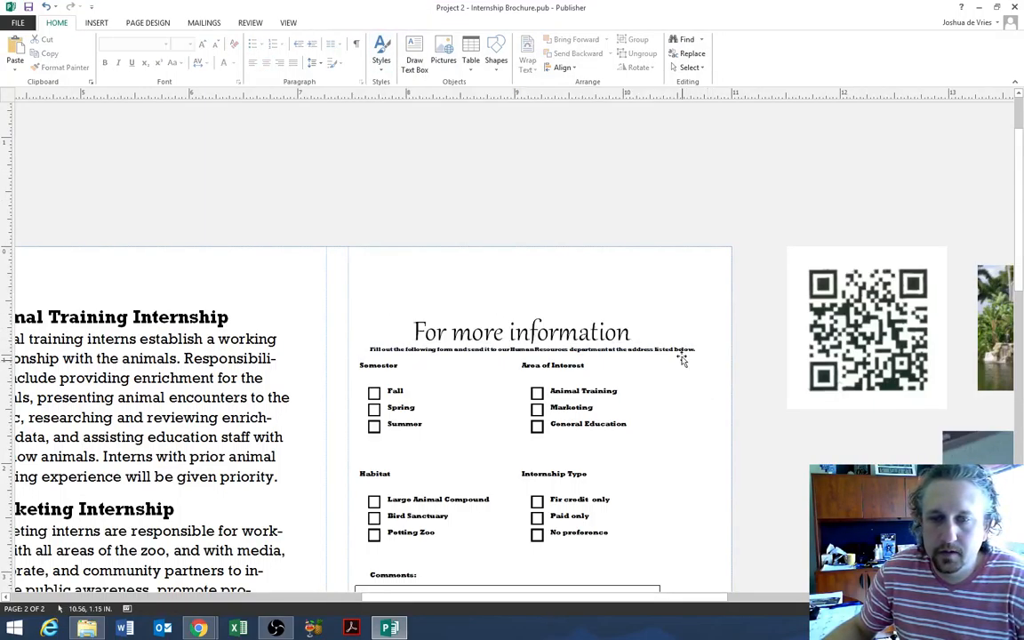
left_click(680, 351)
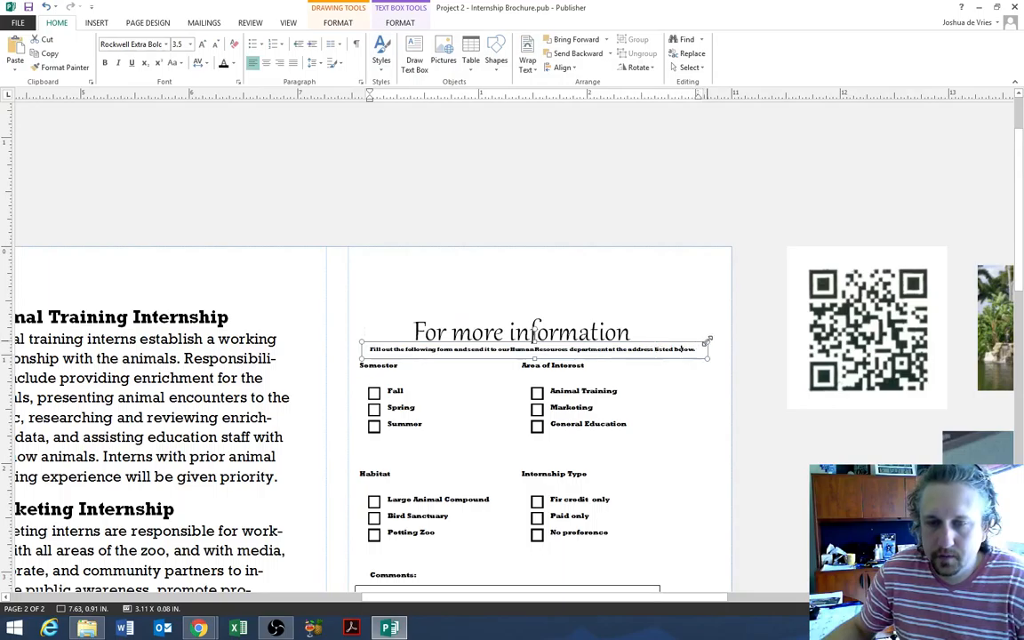
- Undo the last five heading edits, restoring two-line instructions under the 14 pt heading
left_click(46, 6)
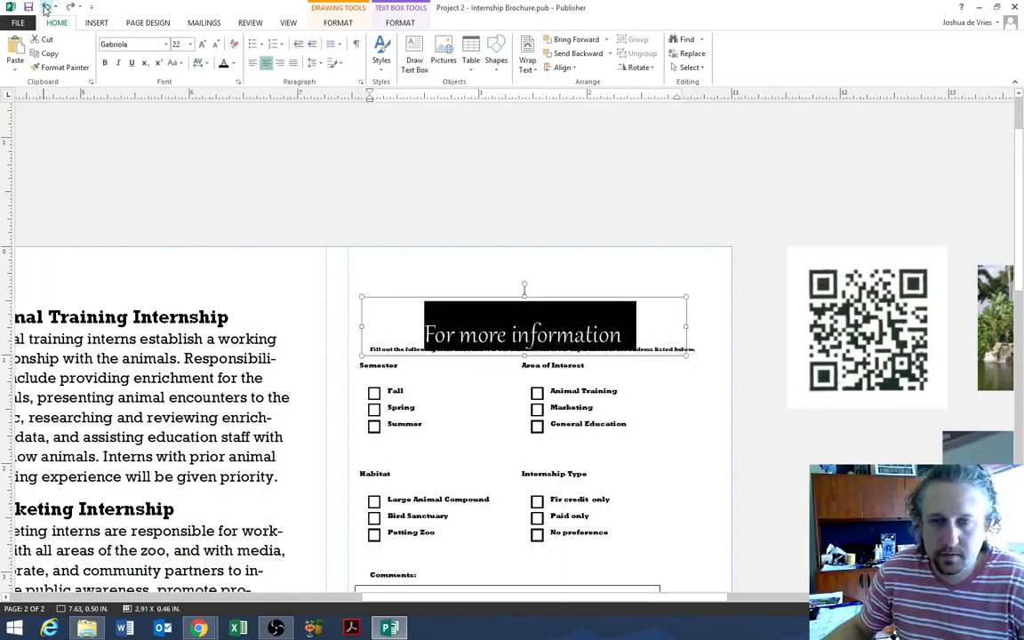
left_click(46, 6)
left_click(45, 6)
left_click(45, 6)
left_click(46, 6)
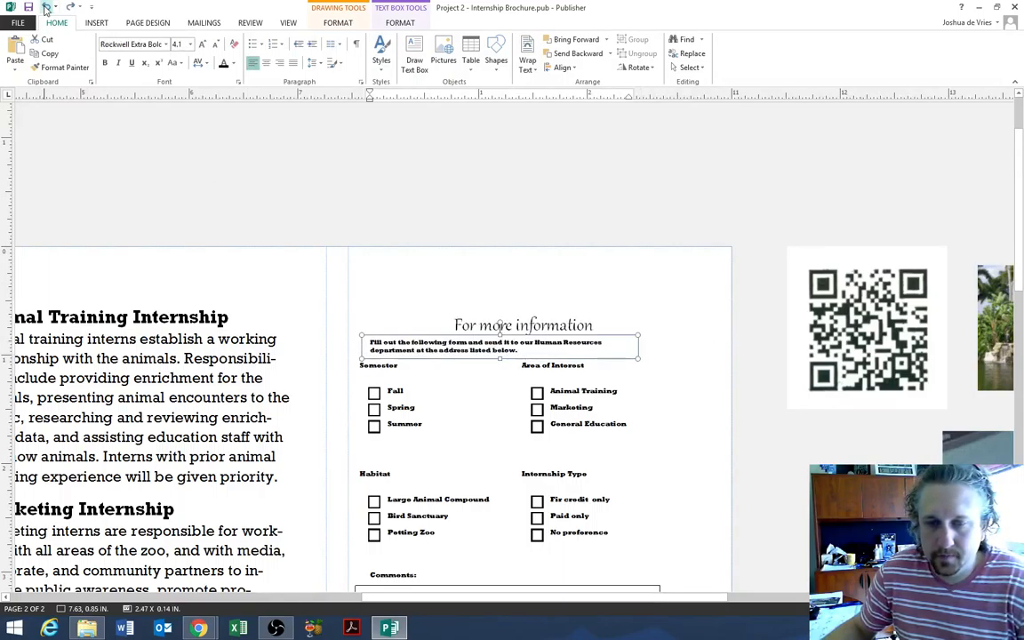
left_click(648, 391)
left_click_drag(603, 323, 456, 324)
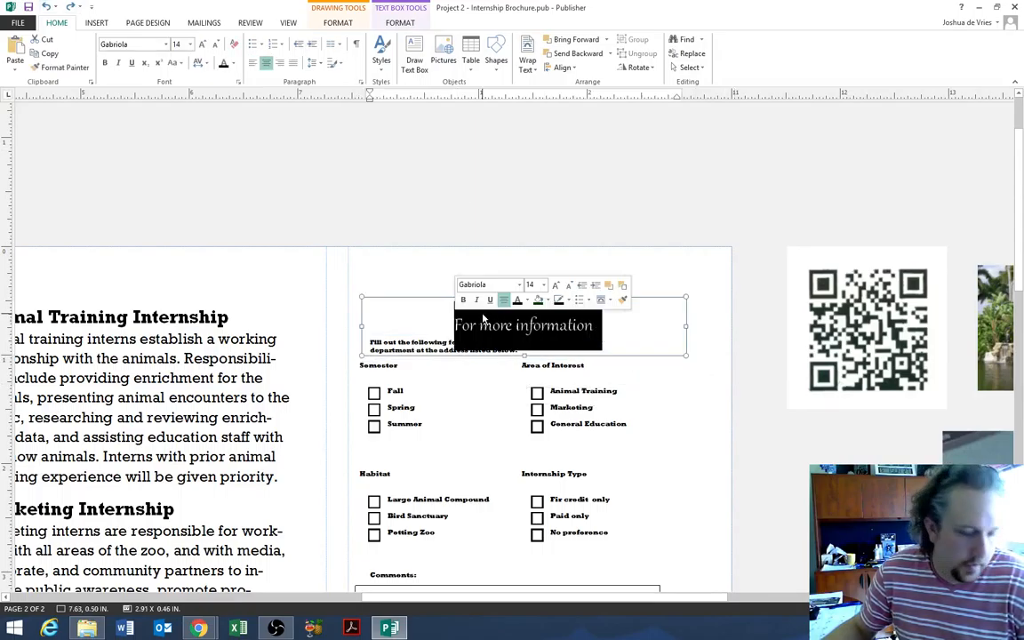
- Apply a flourished Gabriola stylistic set to the 'For more information' heading
left_click(400, 22)
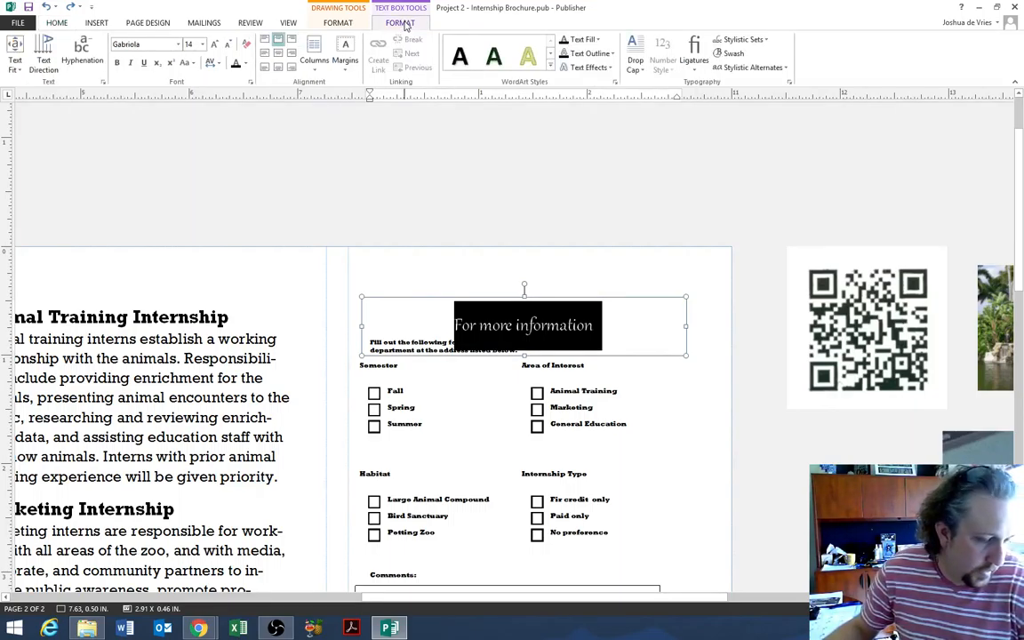
left_click(742, 40)
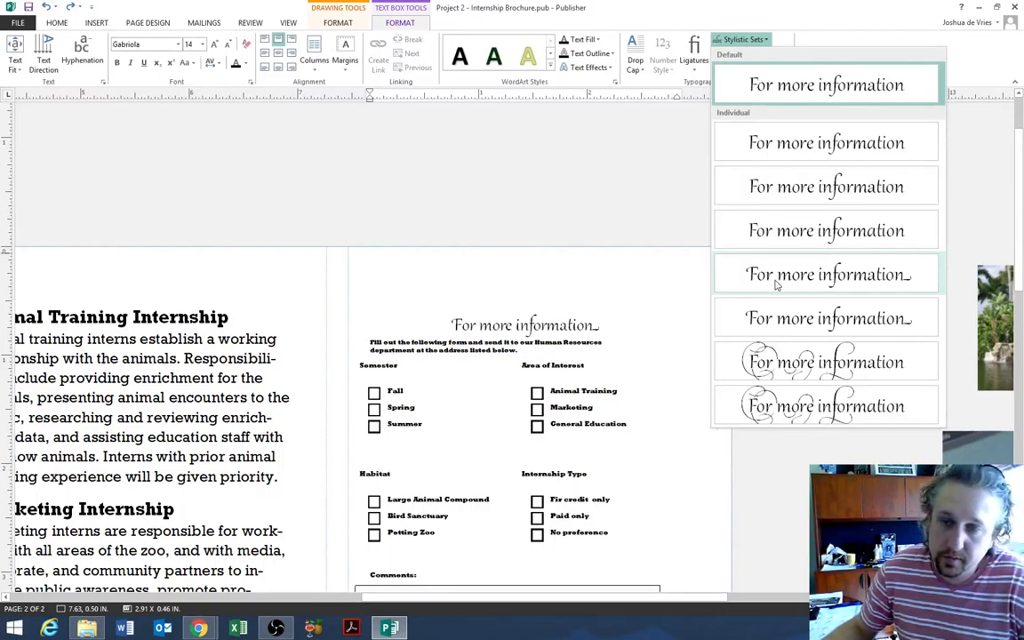
left_click(775, 283)
left_click(526, 387)
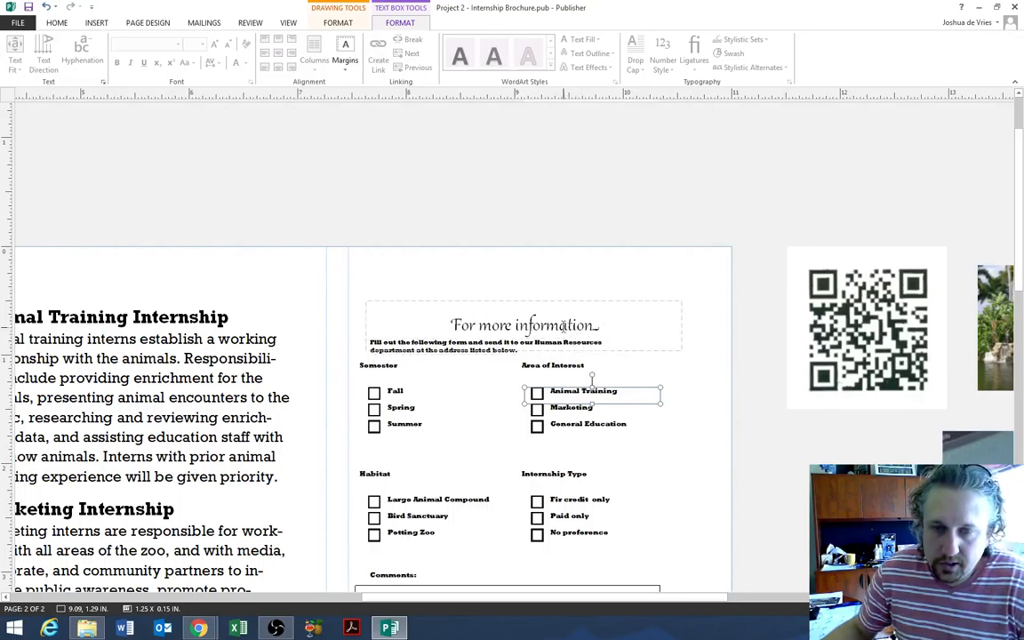
- Set the heading's ligatures to No Ligatures, then undo the last change
left_click(530, 325)
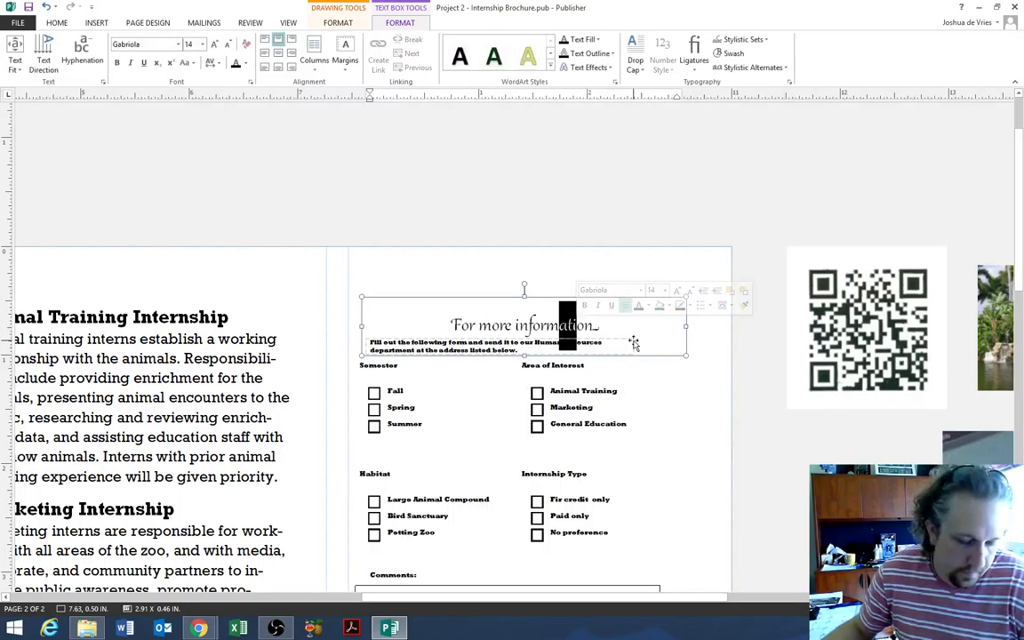
left_click(696, 59)
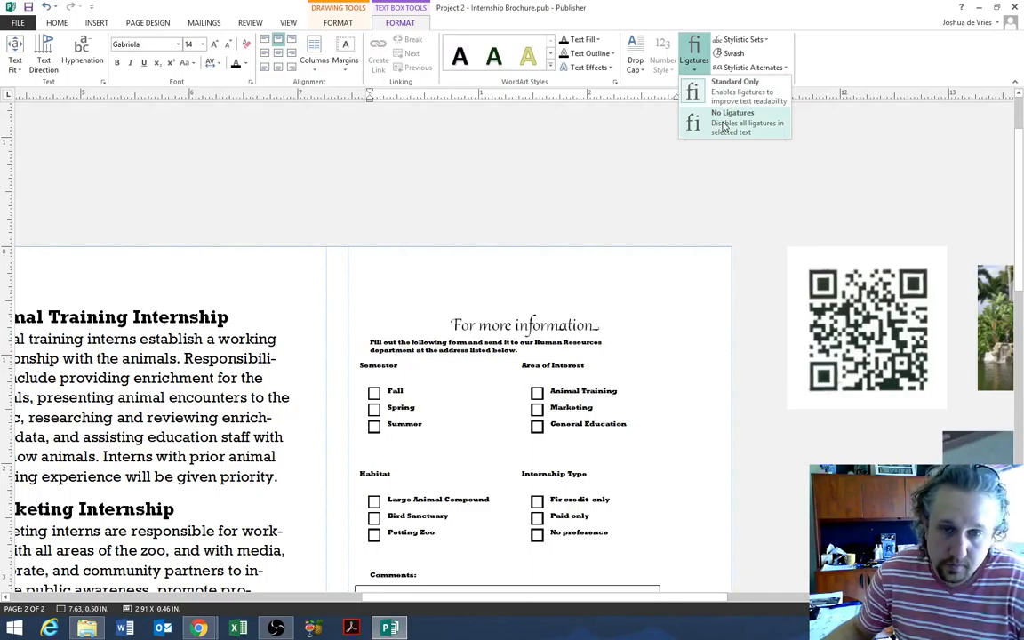
left_click(724, 126)
left_click(745, 388)
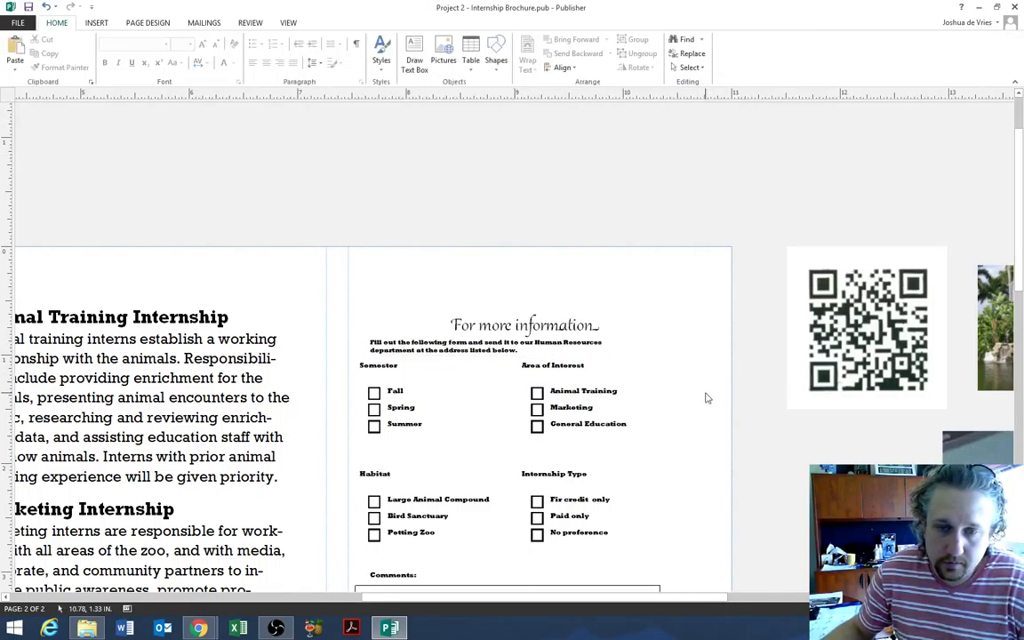
left_click(653, 391)
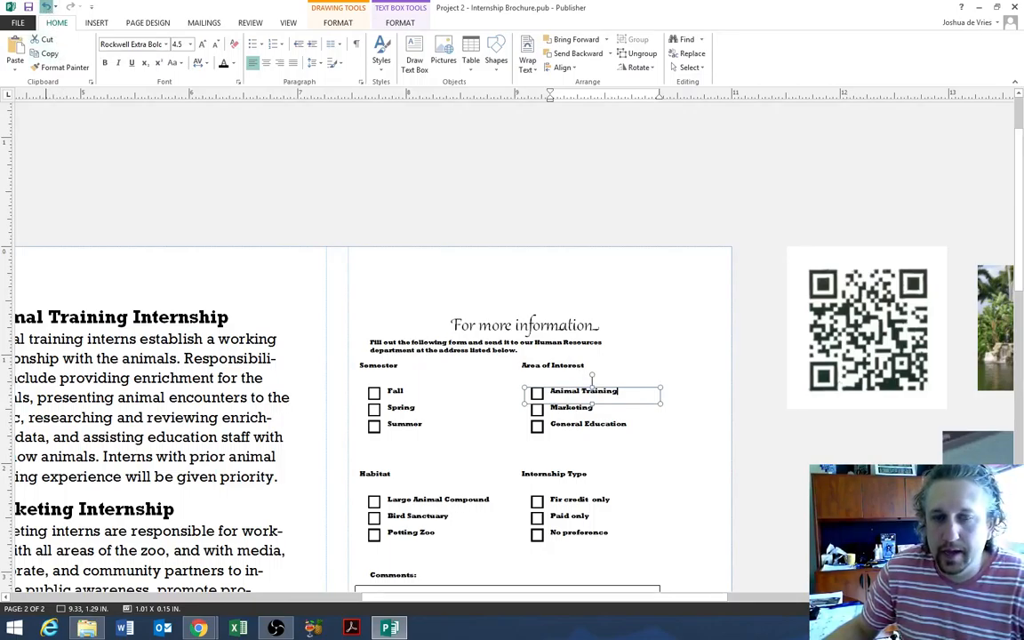
left_click(47, 6)
left_click(733, 398)
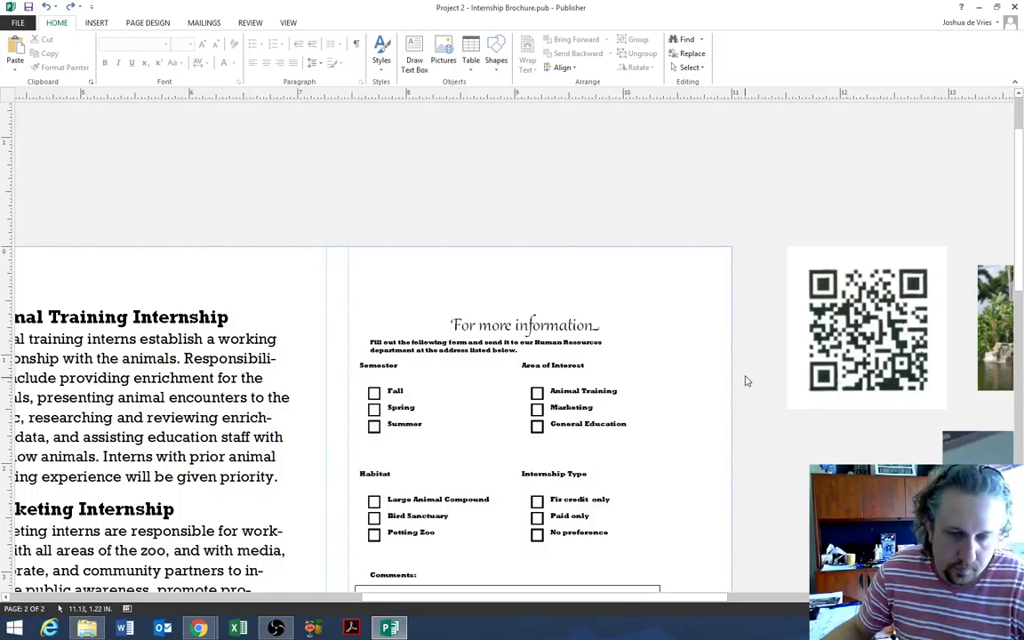
- Copy the 'For more information' heading's Gabriola formatting onto the Internships heading with Format Painter
scroll(547, 370, "down", 2)
scroll(546, 364, "down", 2)
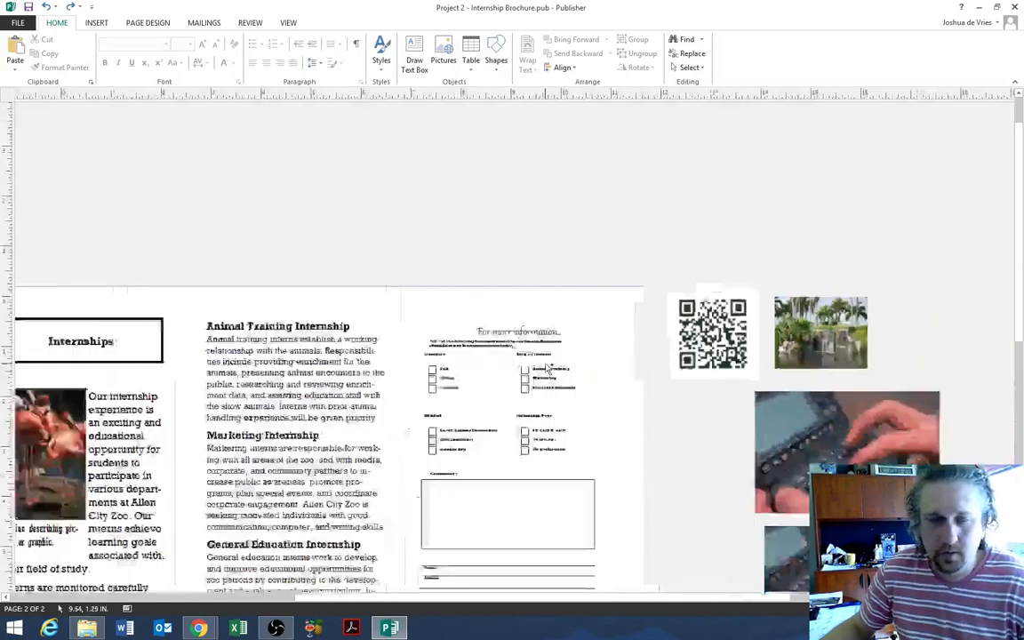
scroll(542, 351, "up", 1)
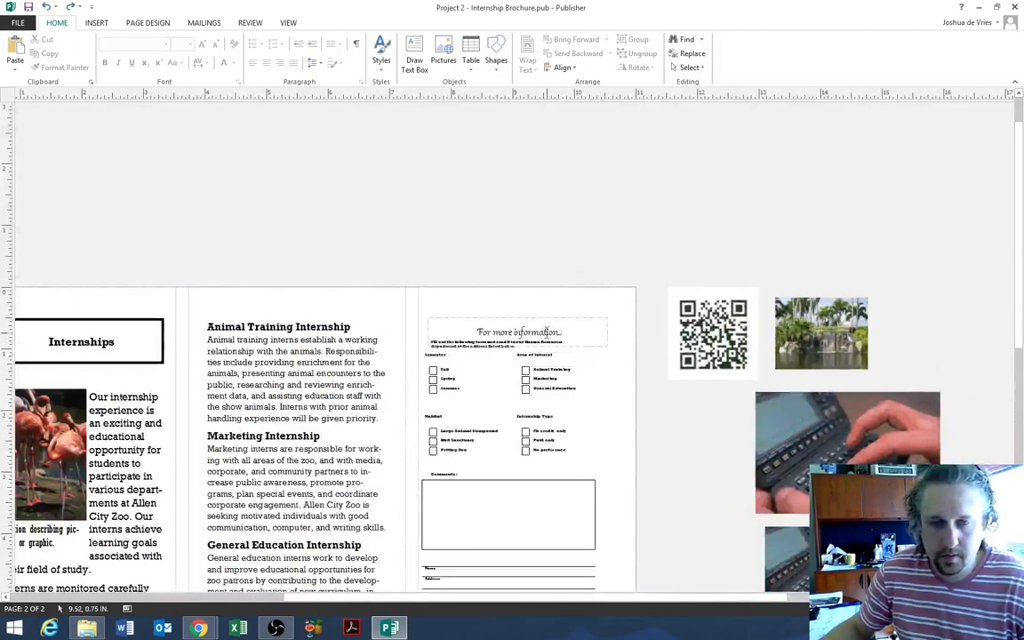
left_click(558, 335)
left_click_drag(563, 334, 481, 334)
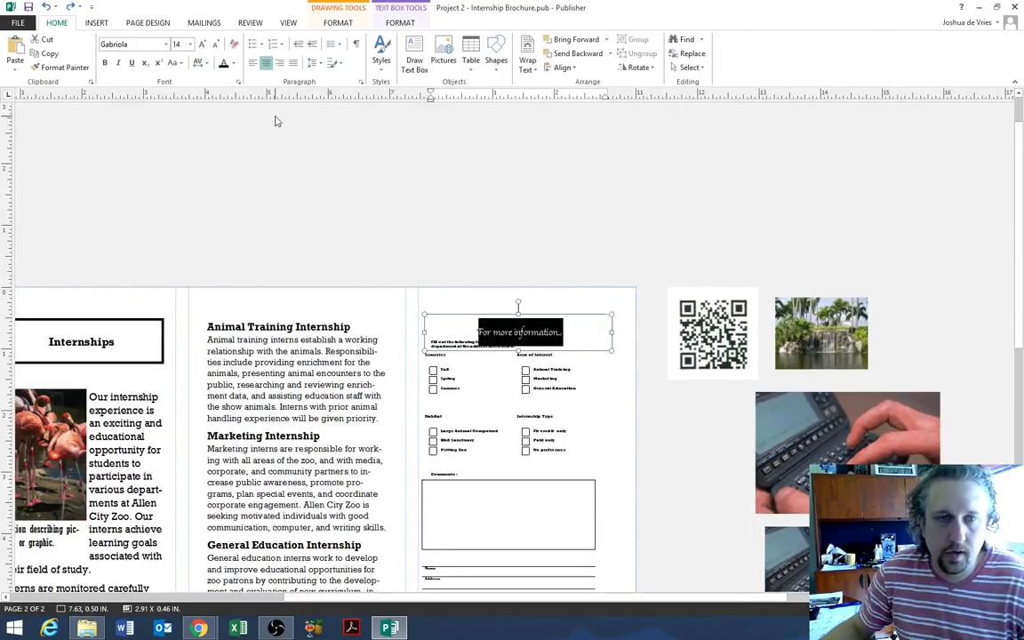
left_click(49, 66)
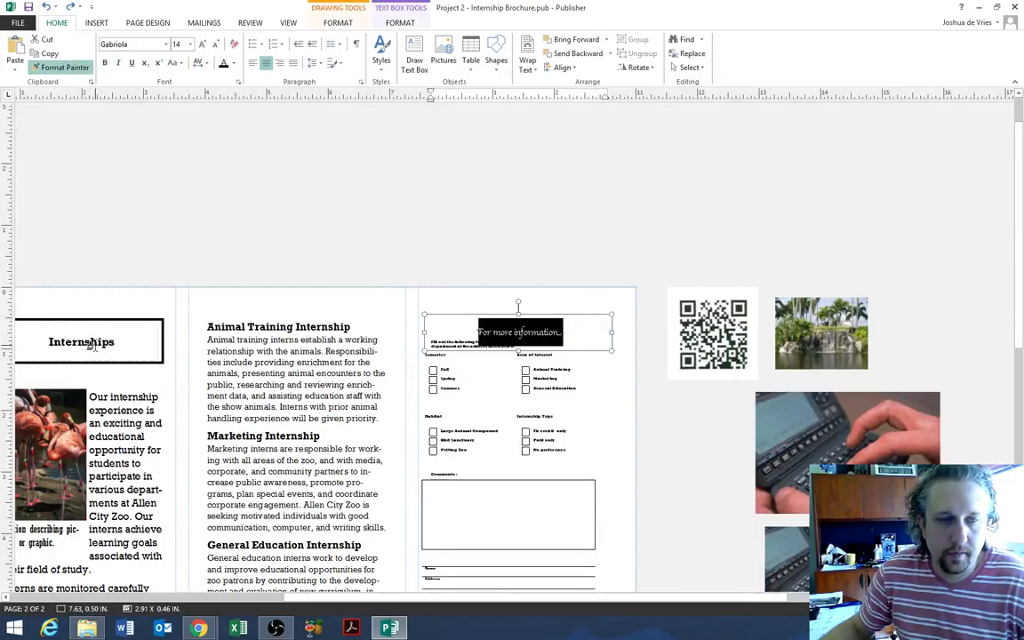
left_click(84, 331)
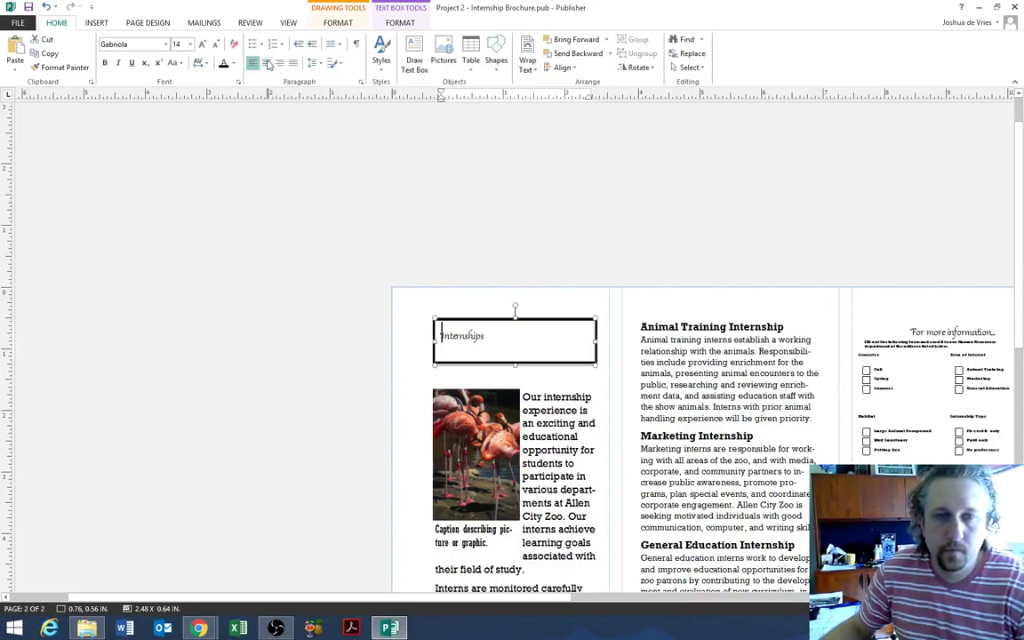
- Centre the Internships heading and set its font size to 22 pt
key("ctrl+e")
left_click_drag(539, 330, 473, 334)
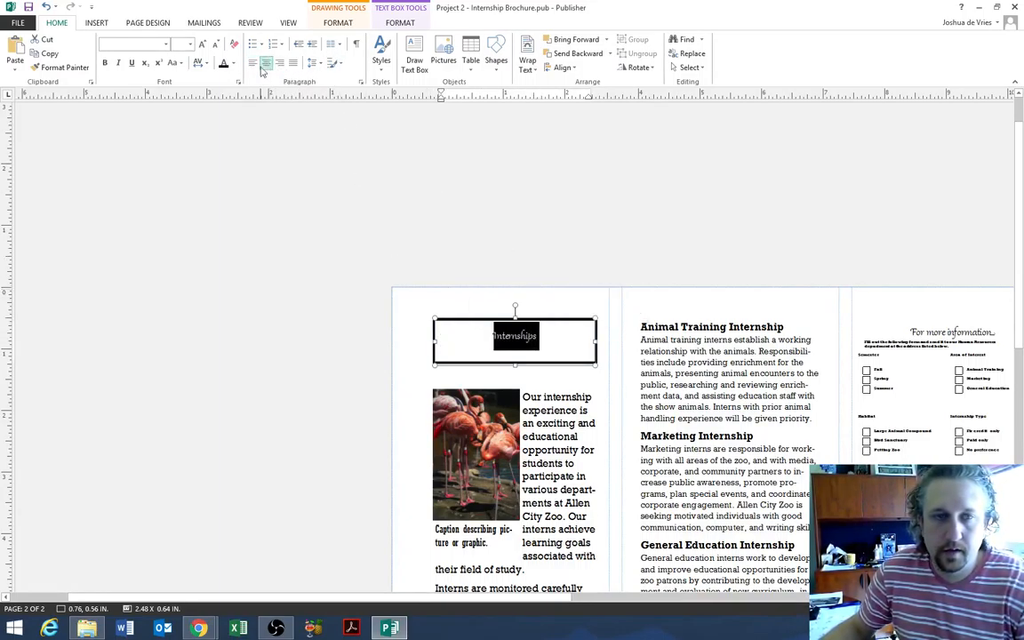
left_click(185, 44)
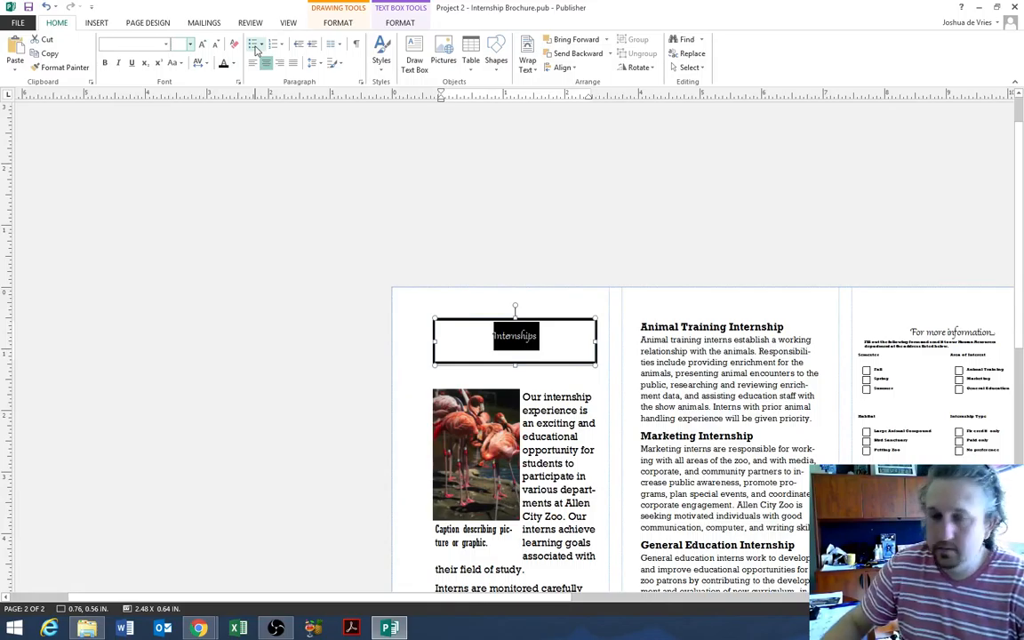
key("Return")
left_click(377, 369)
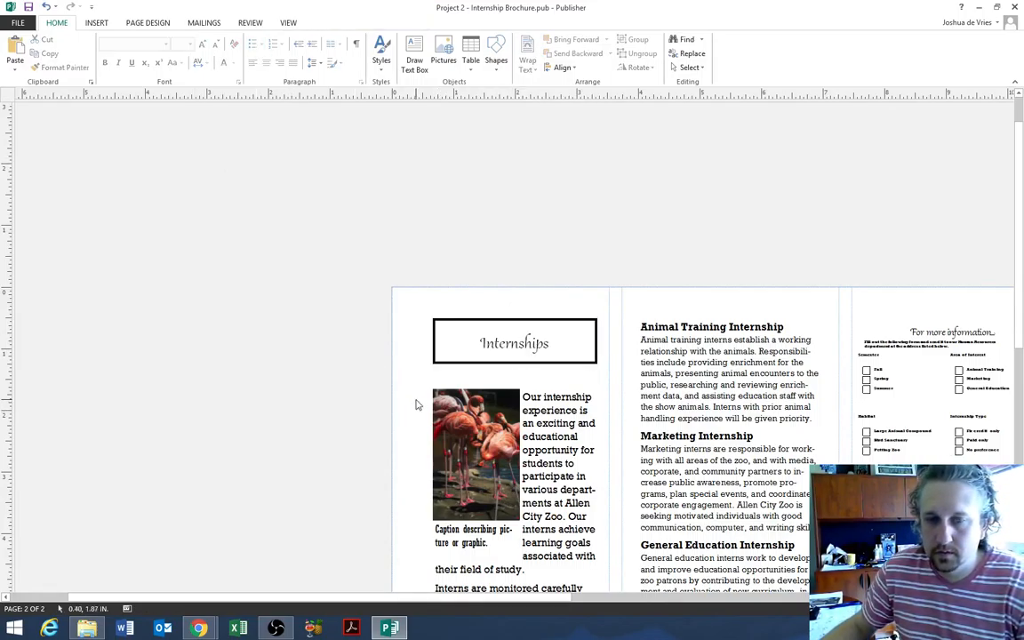
scroll(647, 274, "down", 2)
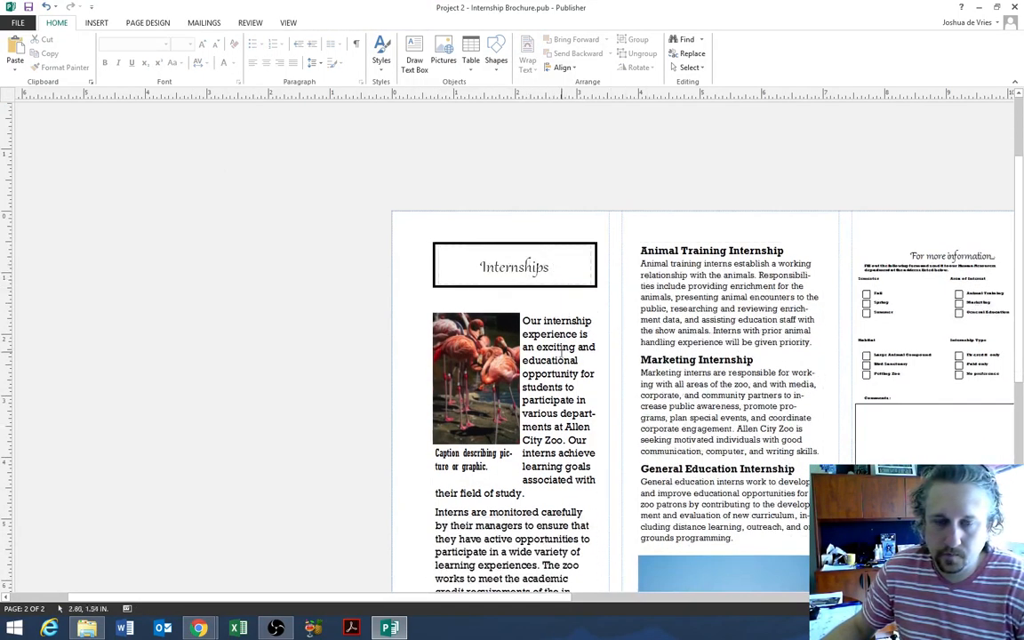
- With the cursor before 'Interns are monitored carefully', show the Drop Cap gallery on the Text Box Format ribbon
mouse_move(596, 604)
left_mouse_down()
mouse_move(790, 589)
mouse_move(613, 596)
left_mouse_up()
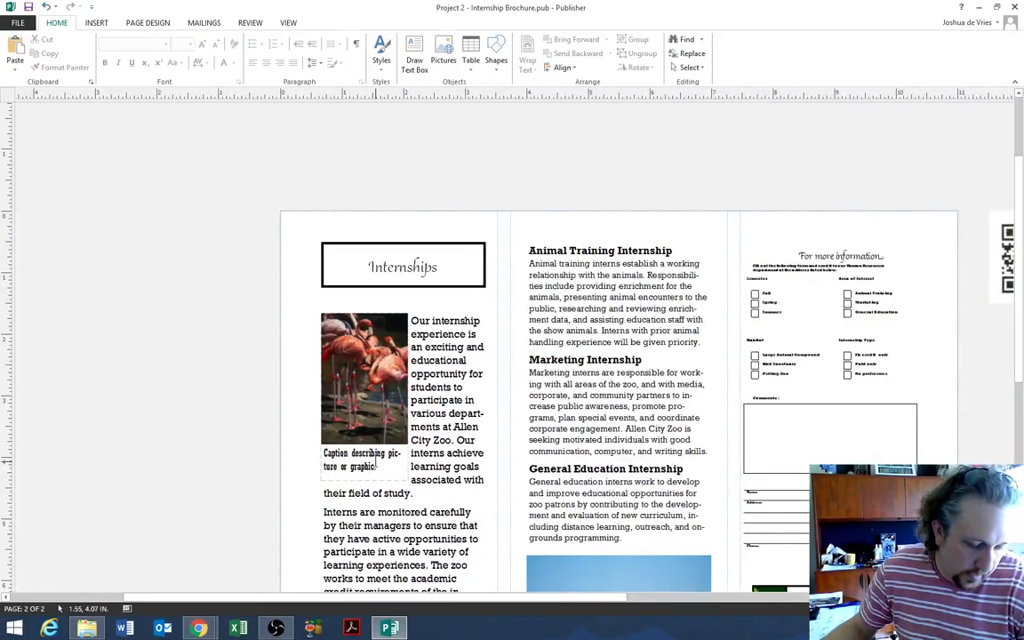
left_click(325, 514)
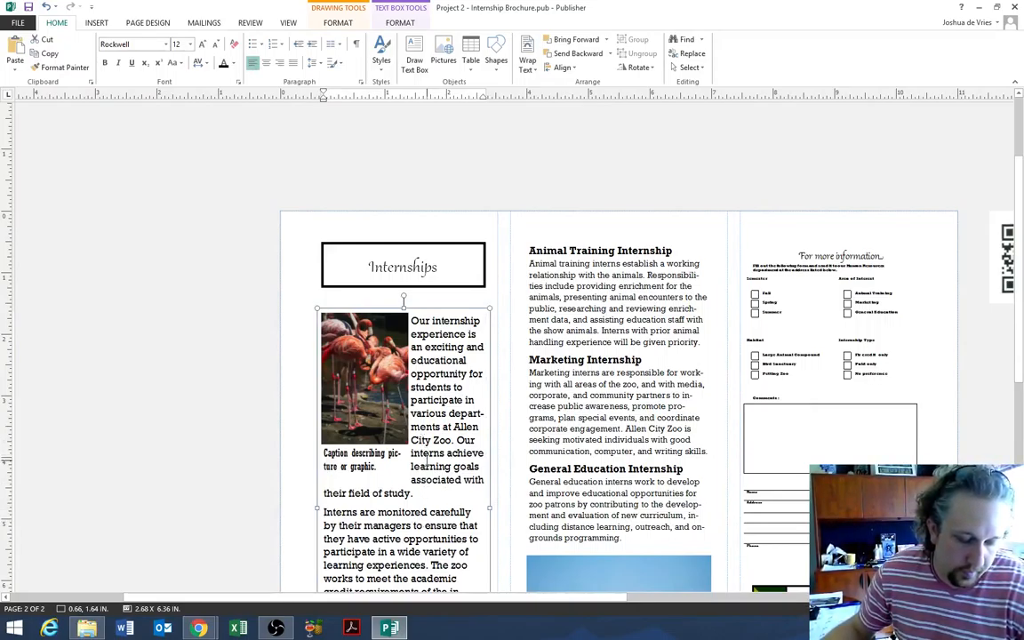
left_click(338, 21)
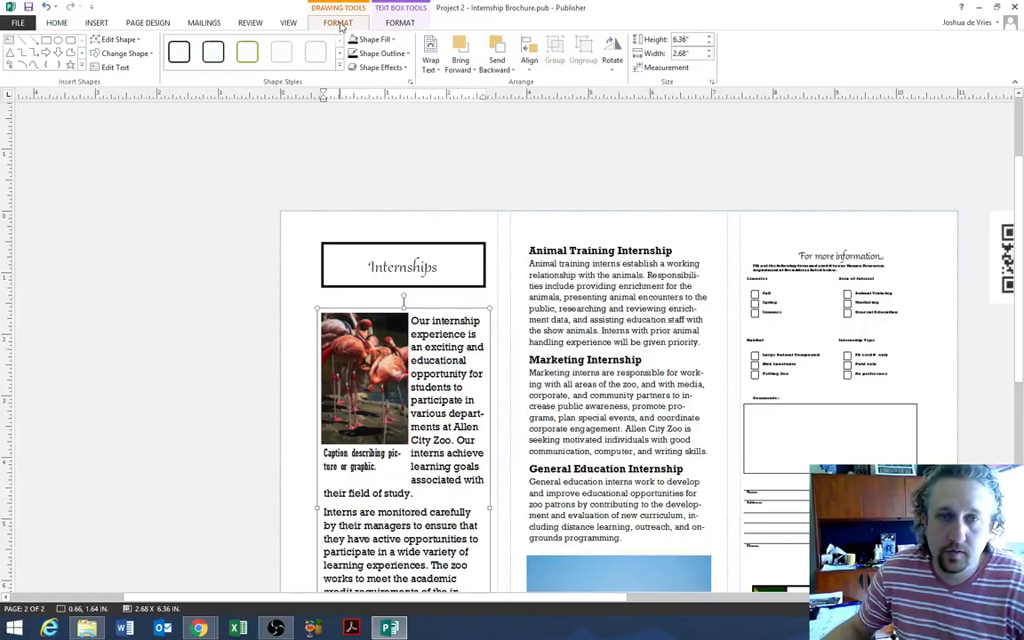
left_click(406, 24)
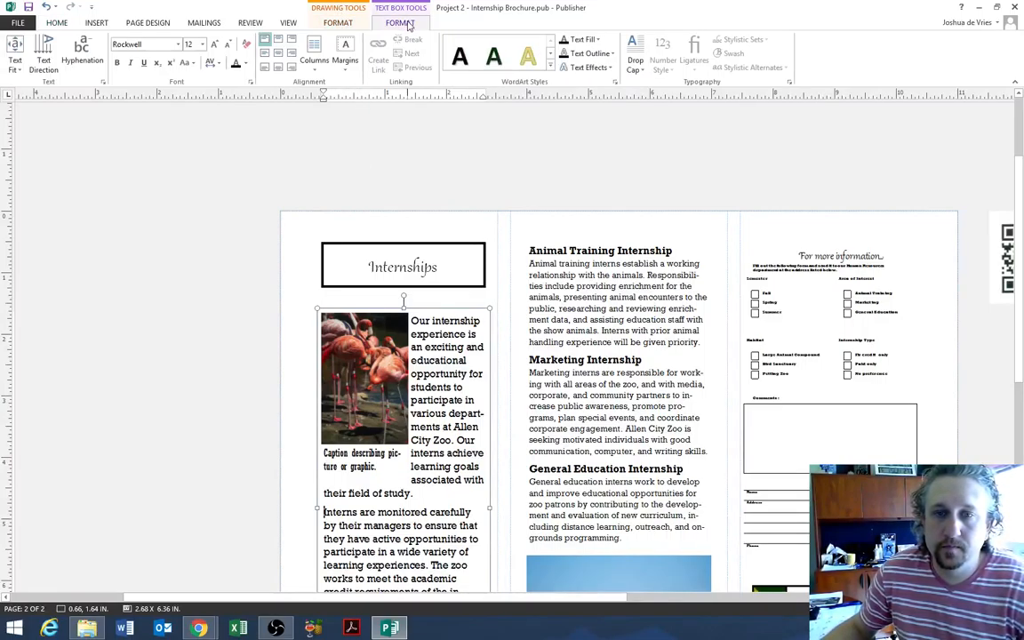
left_click(637, 64)
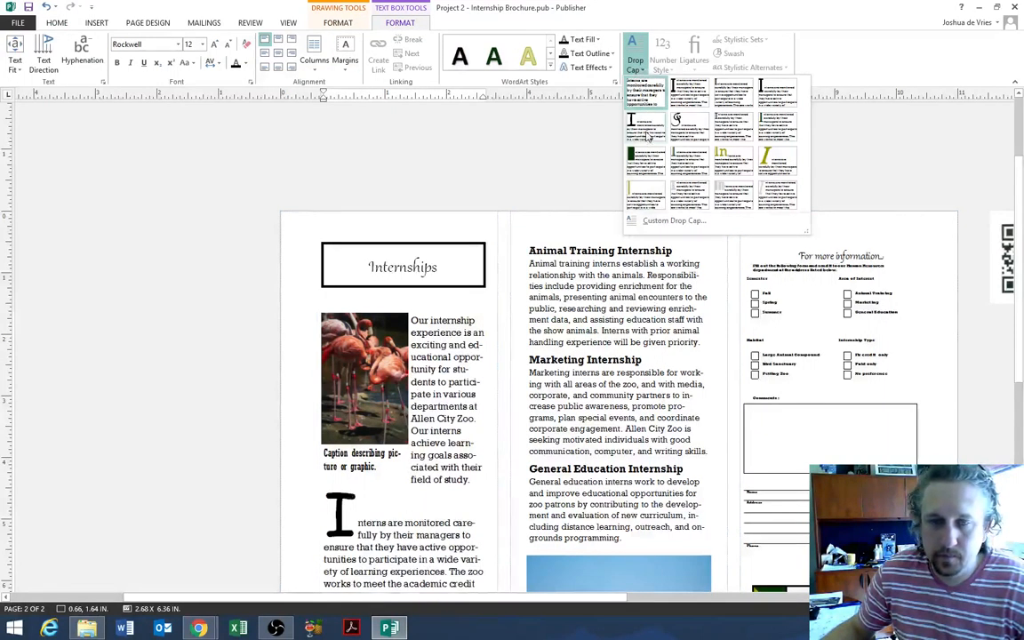
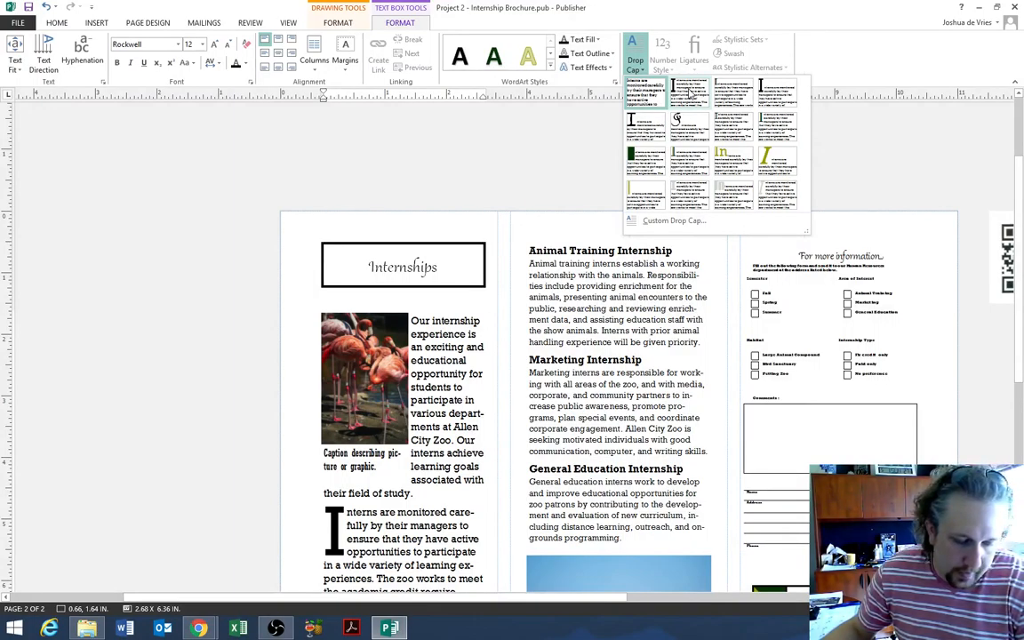
- Apply a custom drop cap to the 'Interns are monitored carefully' paragraph, with the I set to 2 lines high
left_click(669, 227)
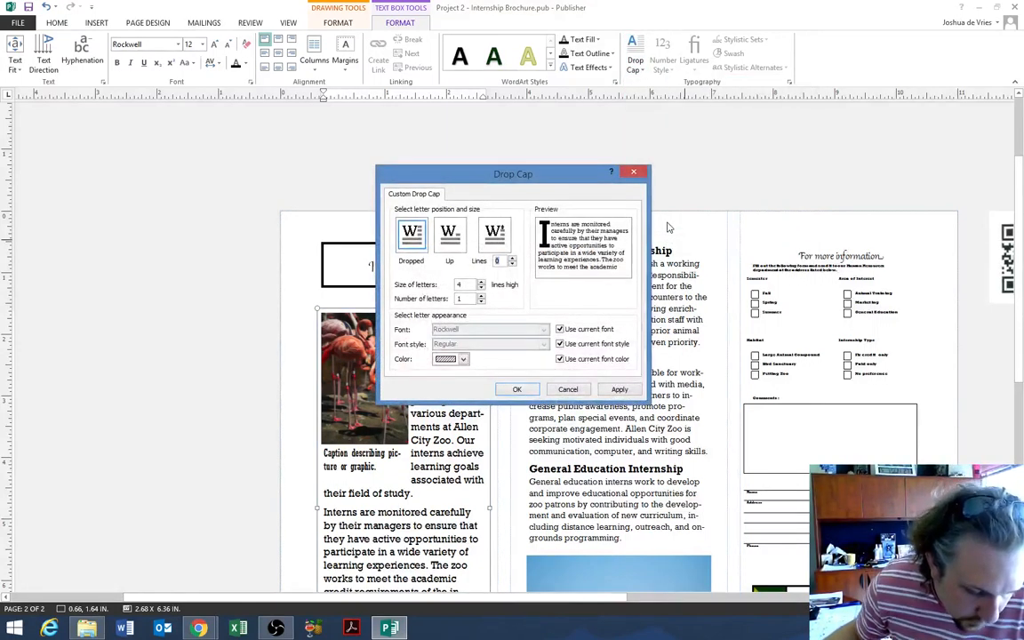
left_click(481, 287)
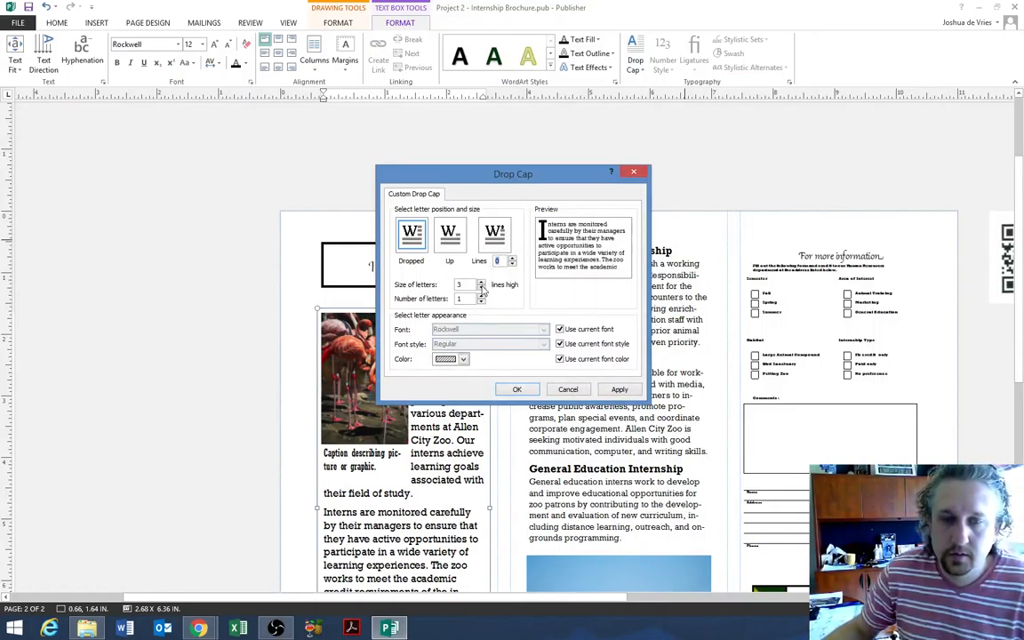
left_click(481, 287)
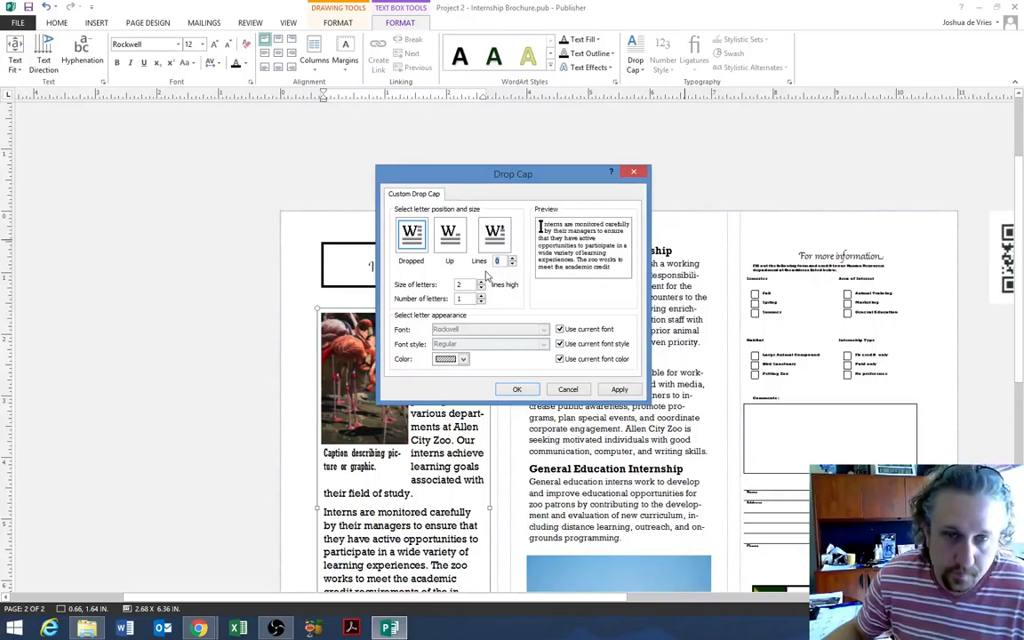
left_click(517, 389)
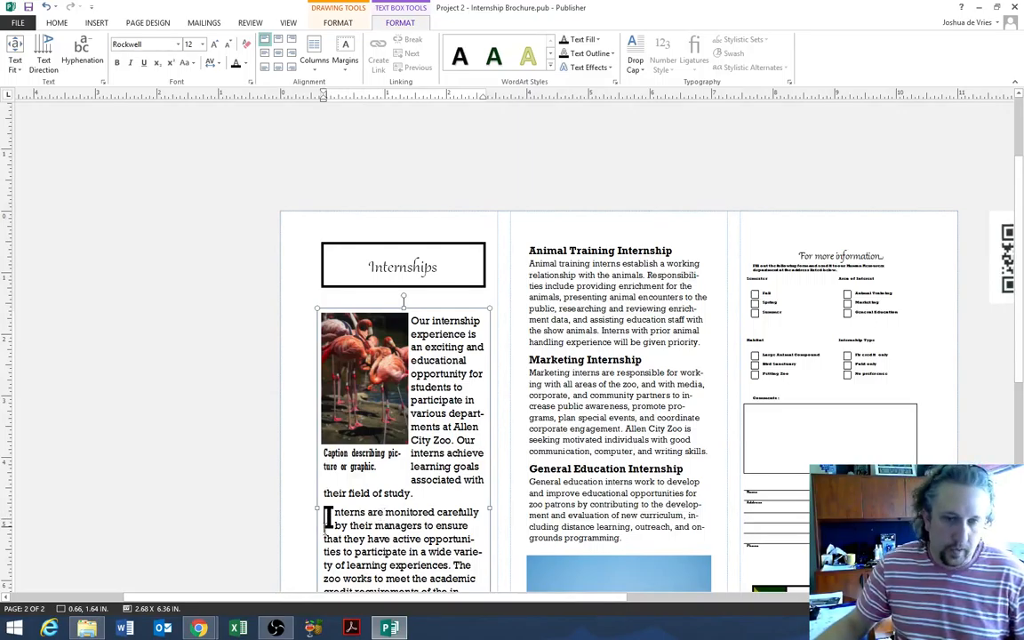
- Replace the flamingo photo's caption with 'Learn how to "pinken" up the flamingos!'
left_click_drag(388, 468, 332, 458)
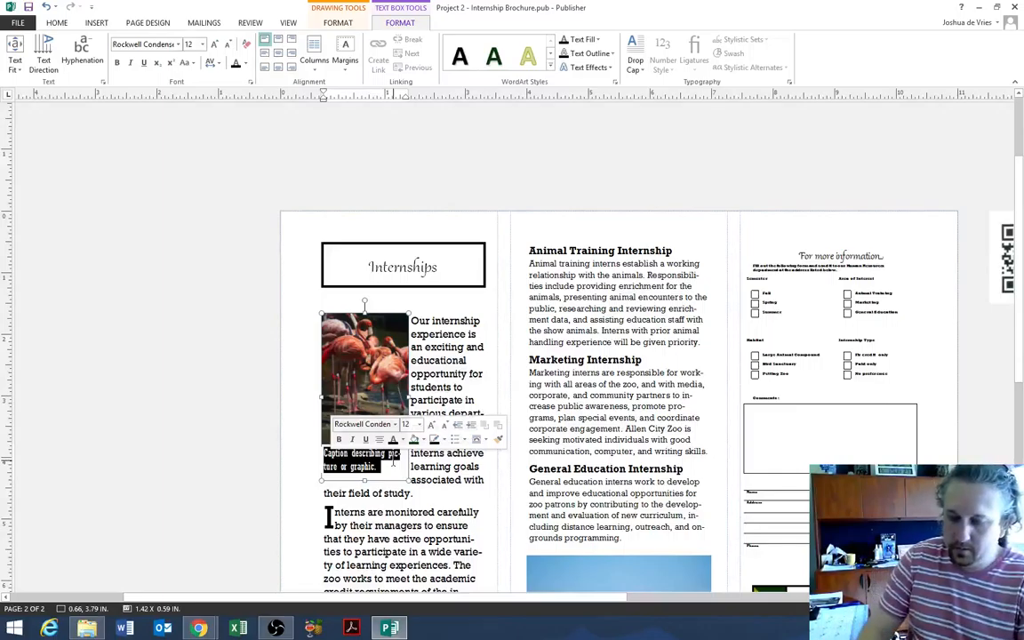
type("Learn how")
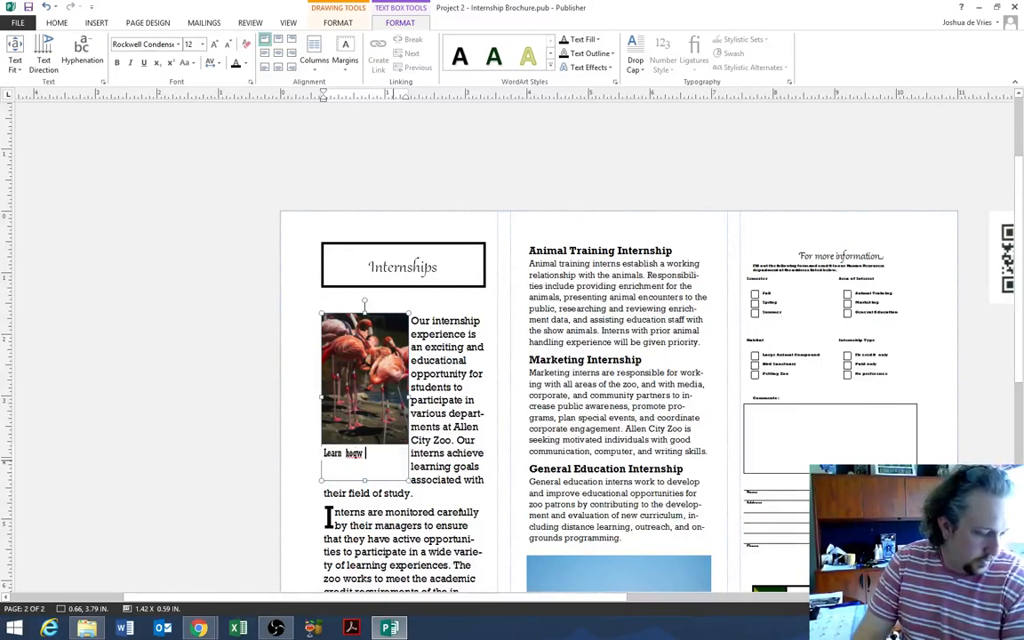
key("BackSpace")
key("BackSpace")
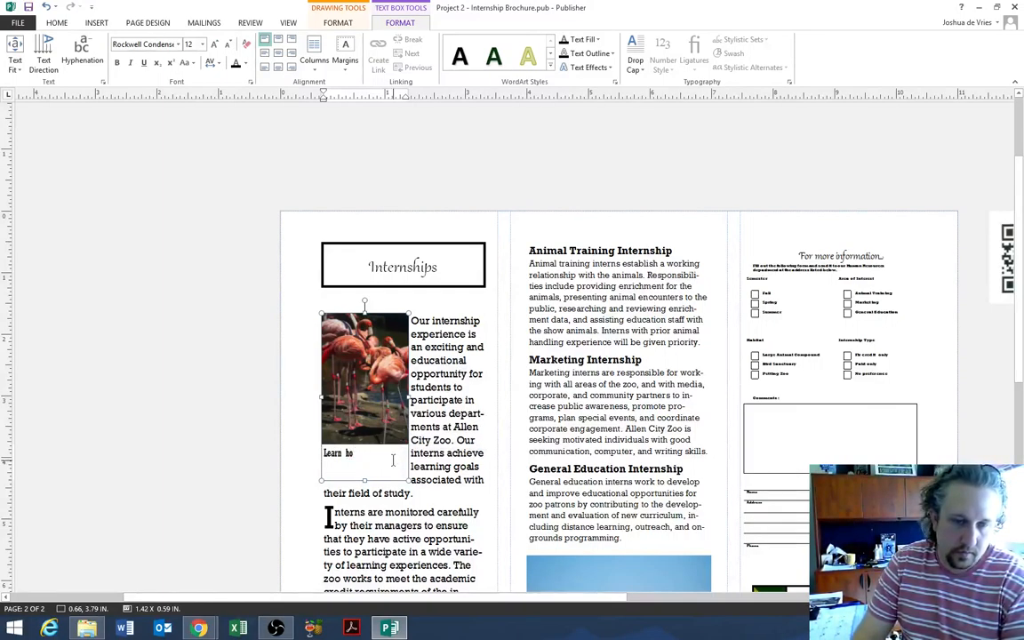
type("w to ")
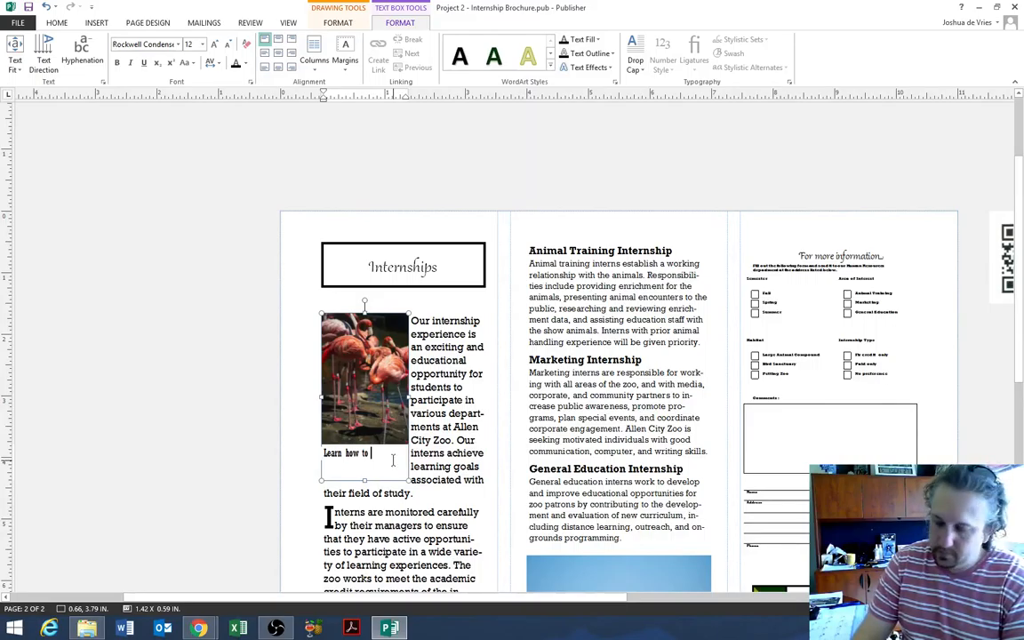
type("\"pinken\"")
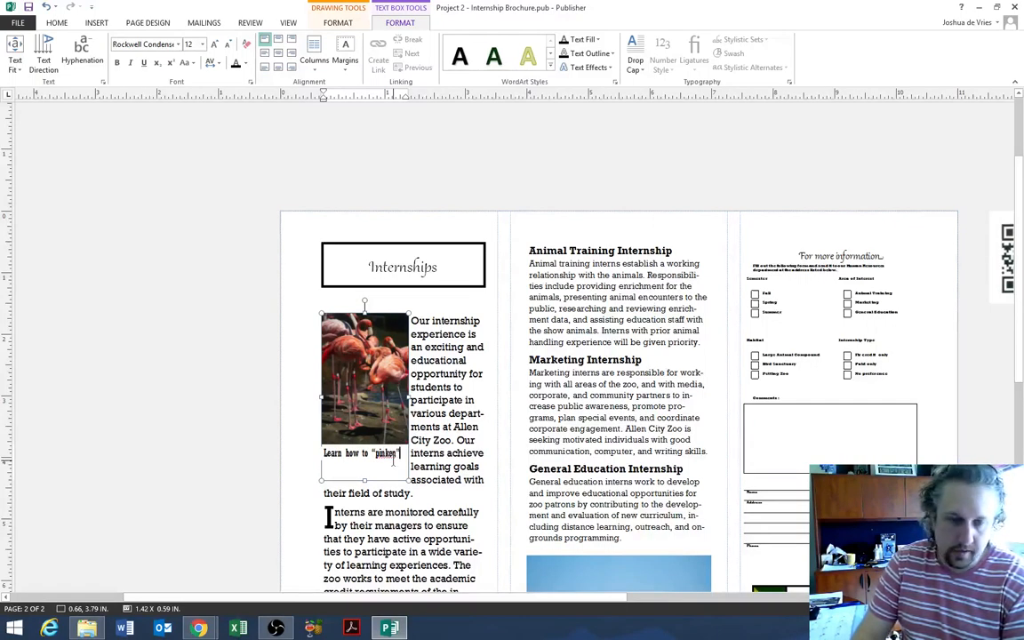
type(" p")
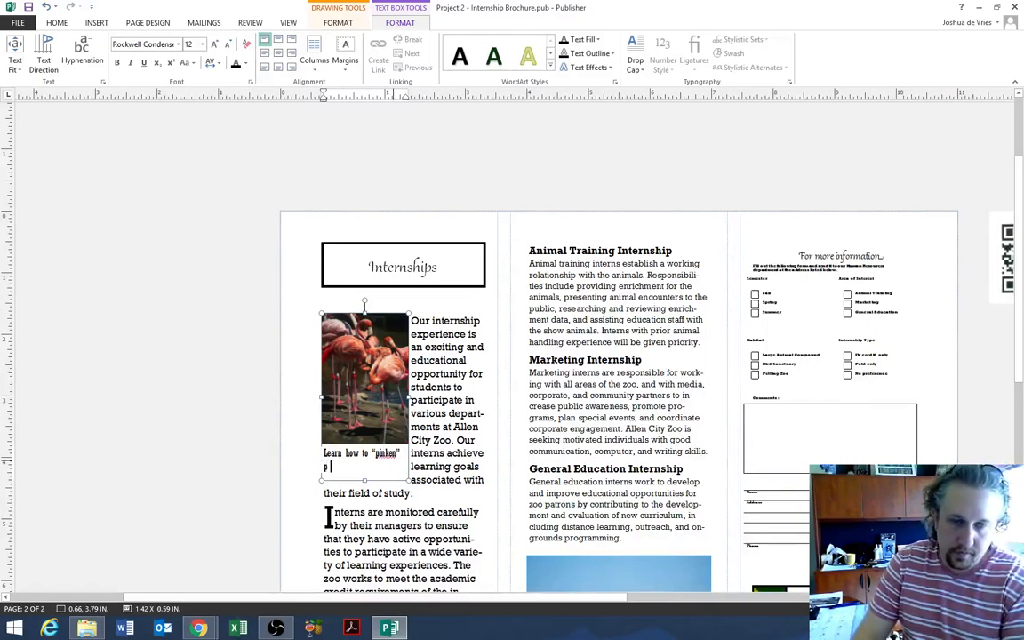
type("p the ")
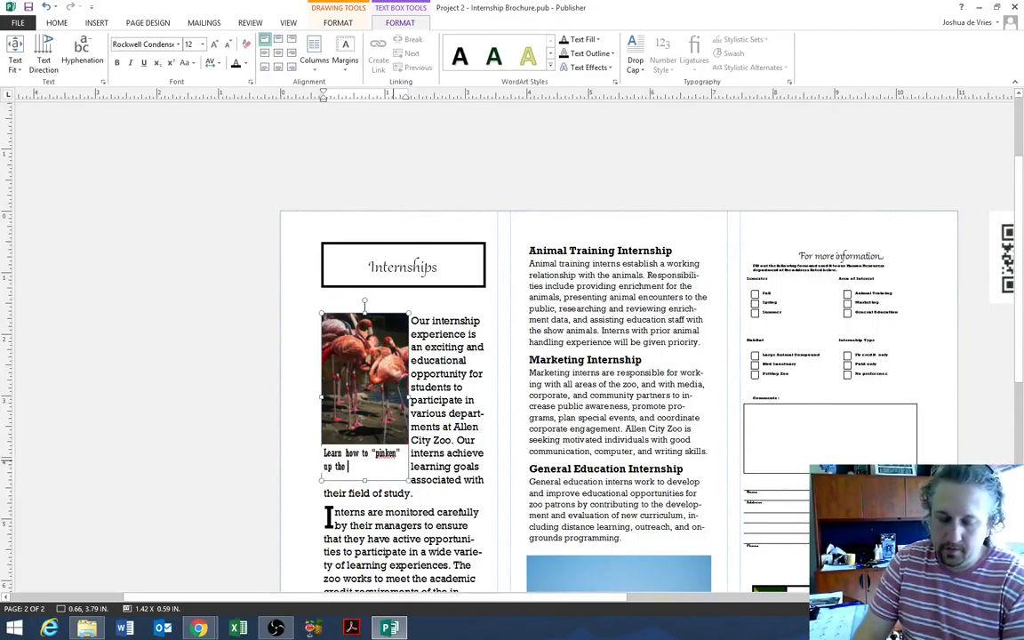
type("flamingo")
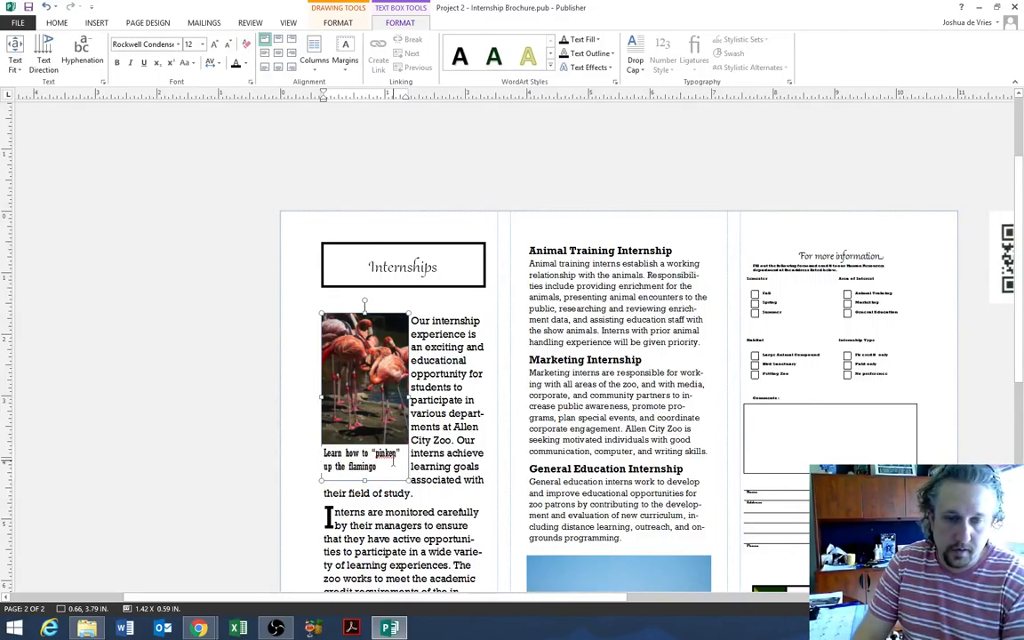
type("s")
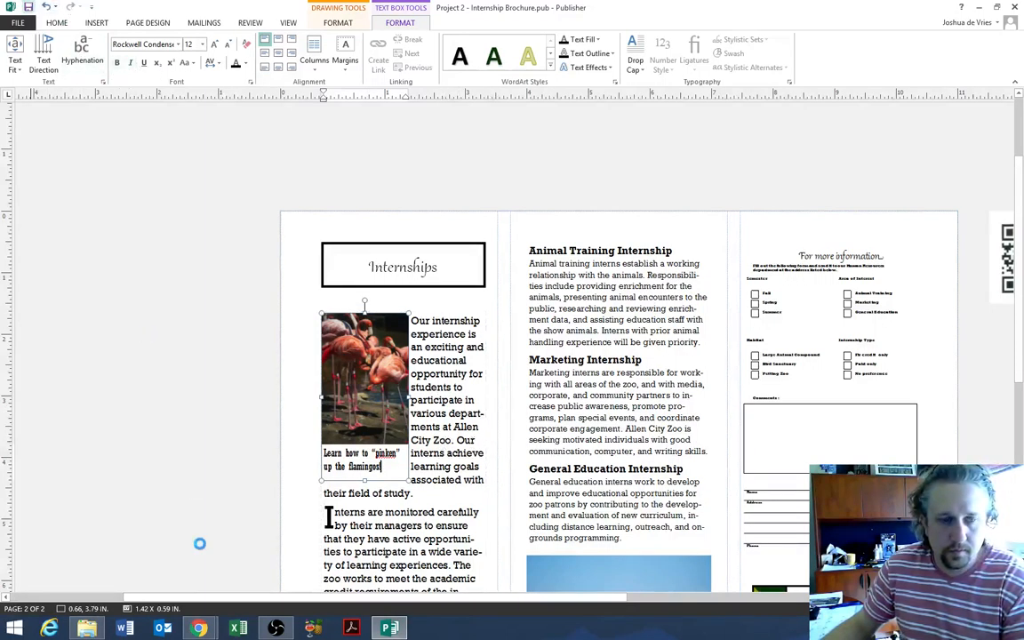
left_click(33, 608)
- Check page 1, then on page 2 caption the giraffe photo 'Giraffes in the large animal compound.'
left_click(20, 135)
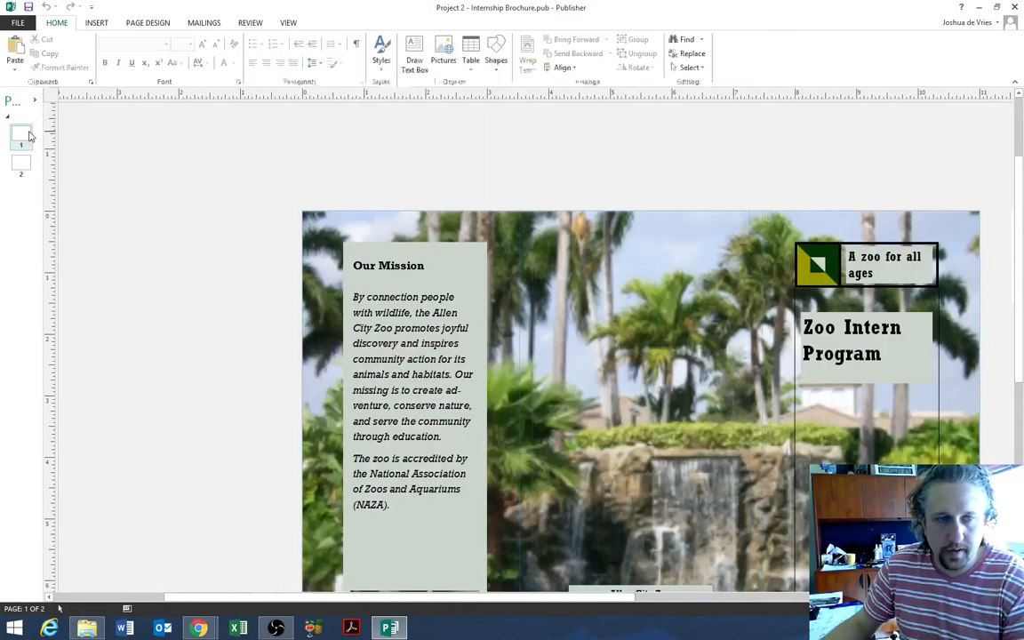
scroll(545, 377, "down", 4)
scroll(546, 377, "up", 1)
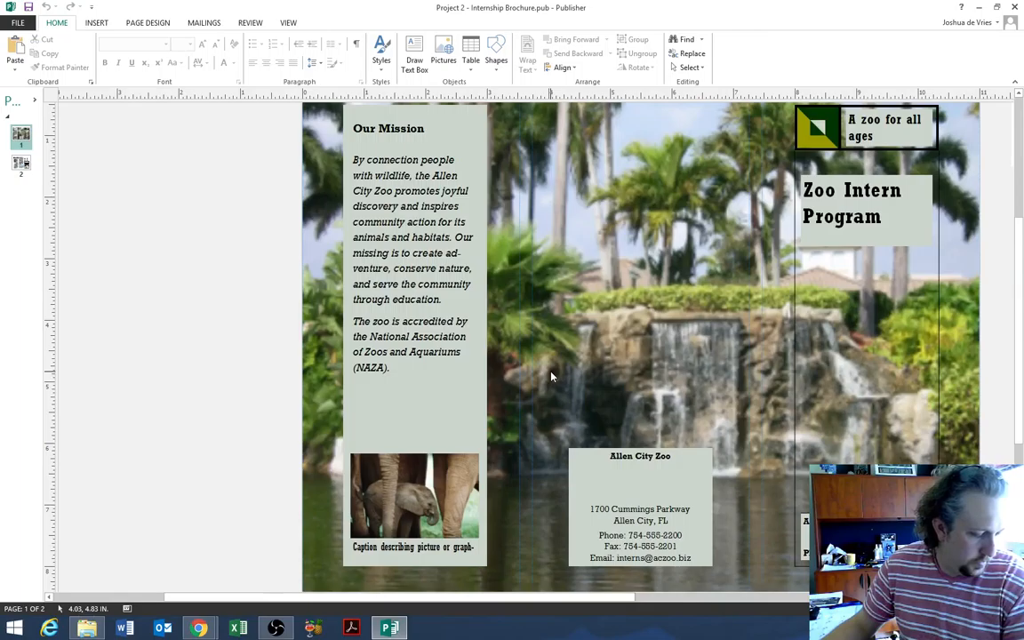
scroll(548, 376, "up", 3)
left_click(20, 165)
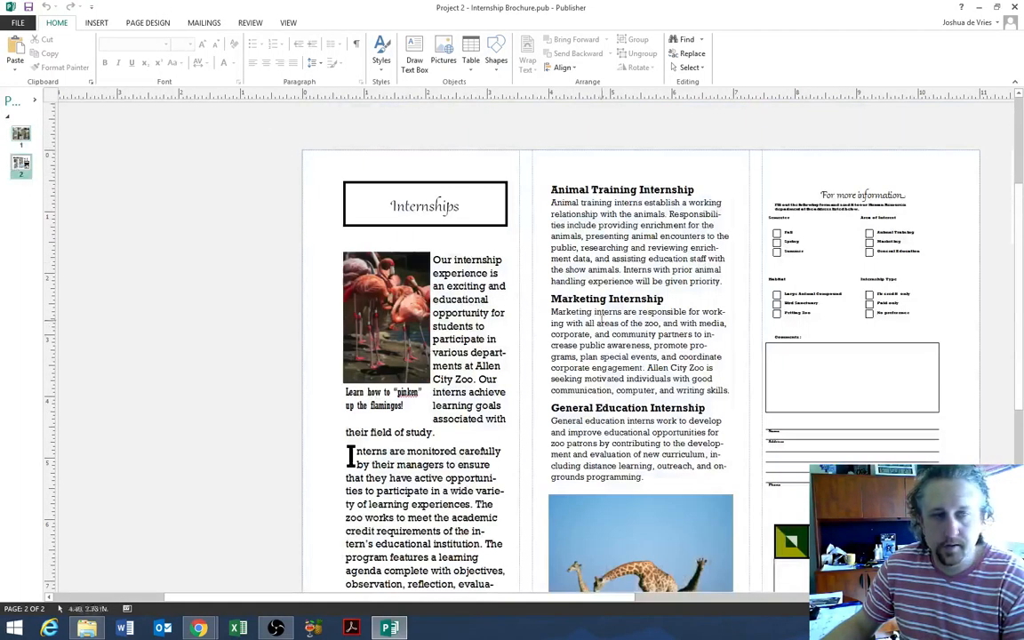
scroll(595, 323, "down", 4)
left_click(586, 444)
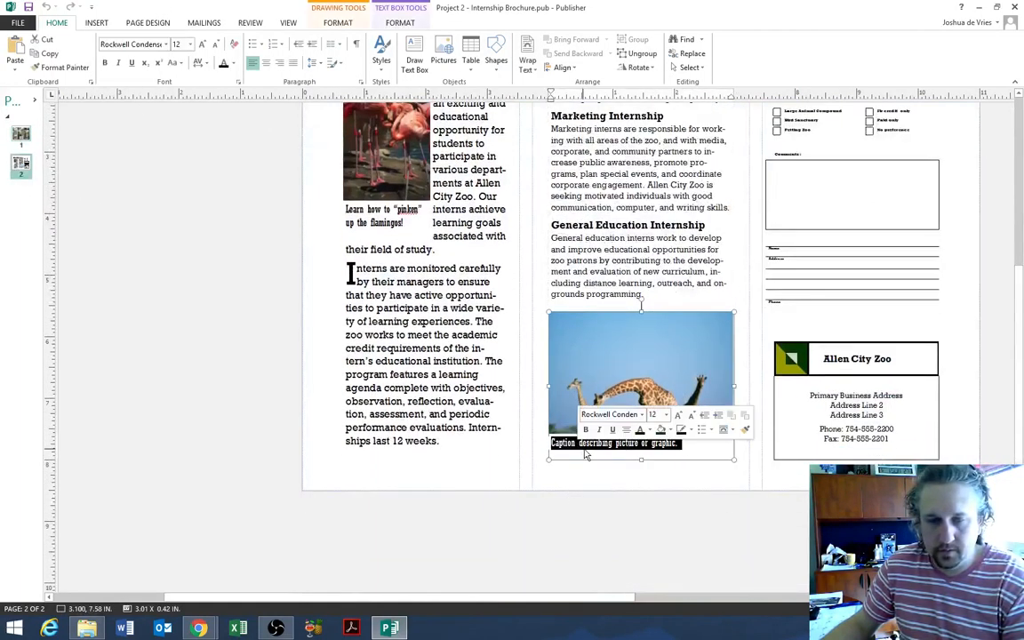
type("Gir")
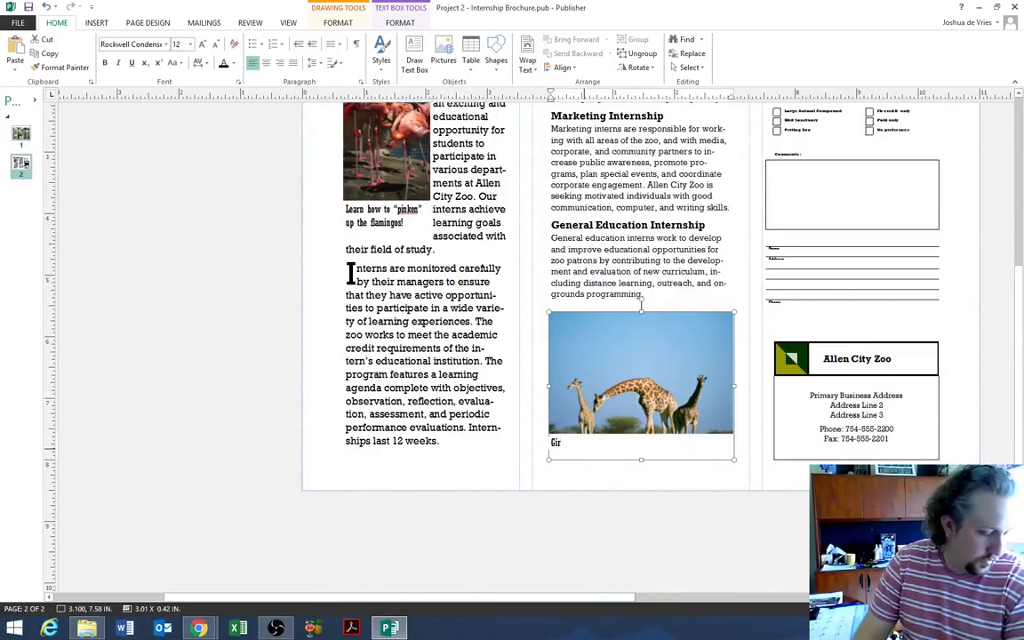
type("affes in the large")
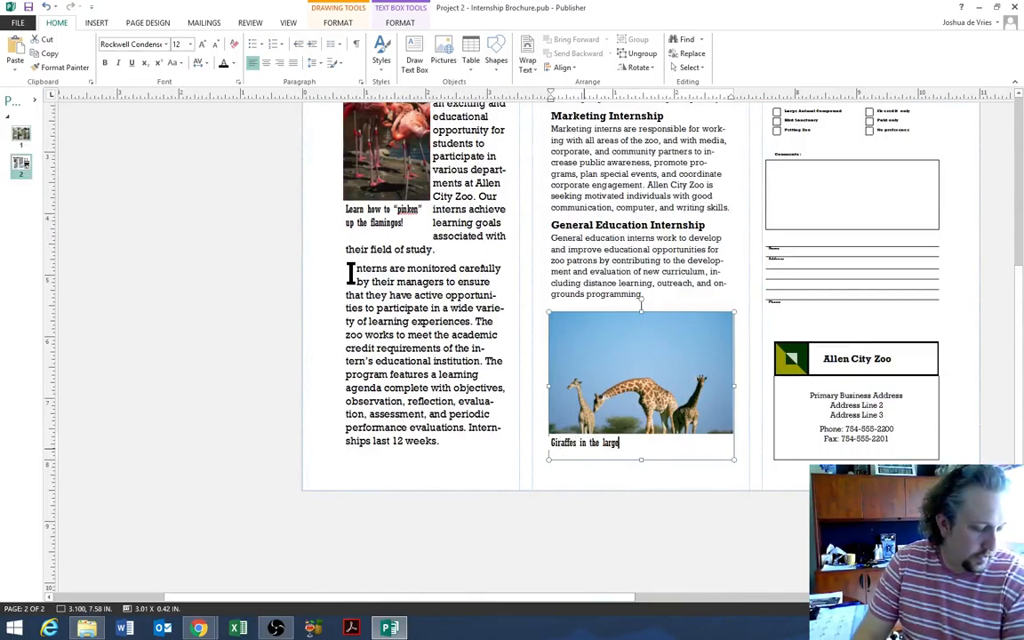
type(" animal comp")
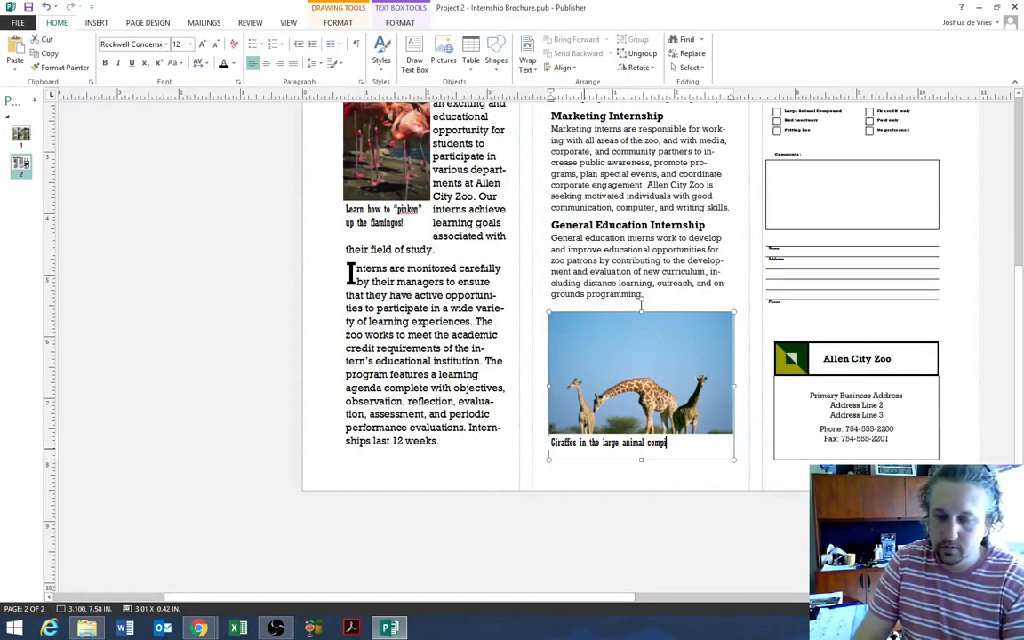
type("ound")
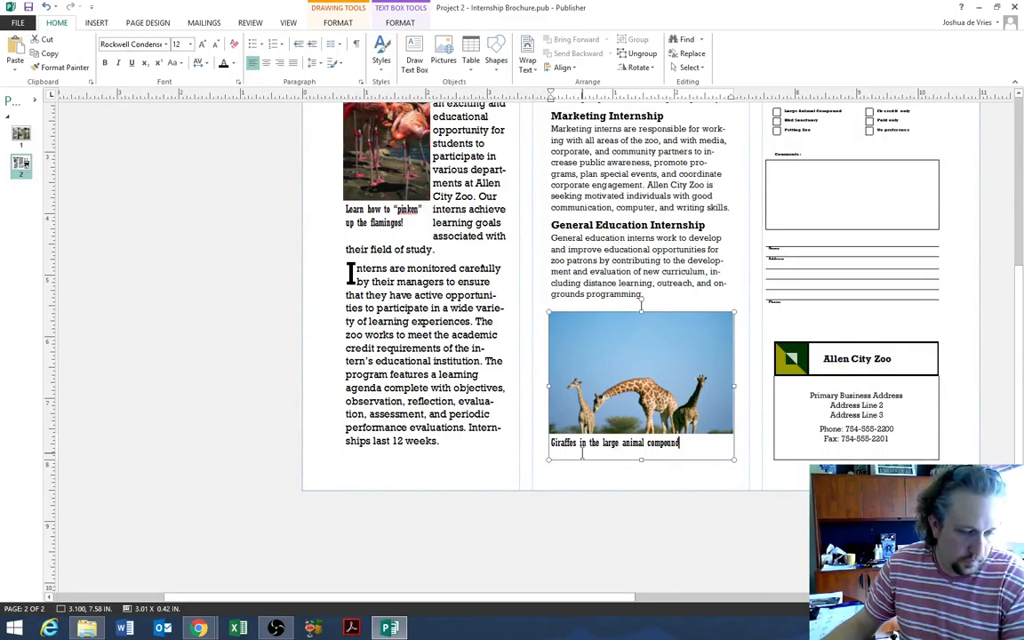
type(".")
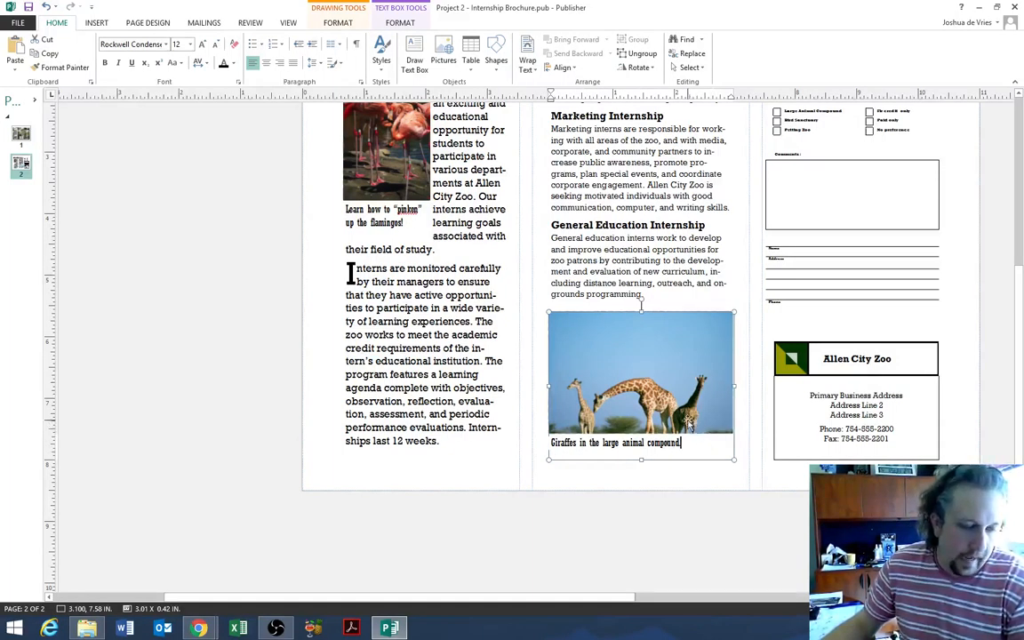
- On the cover page, replace the elephant photo's caption with 'Meet our new baby elephant!'
left_click(21, 133)
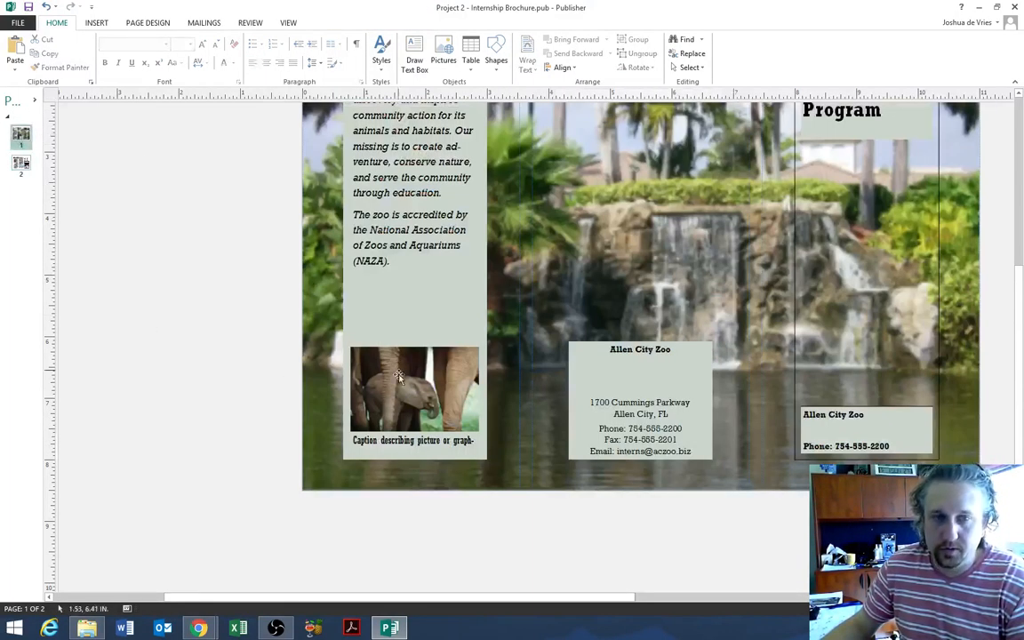
left_click(472, 446)
key("ctrl+a")
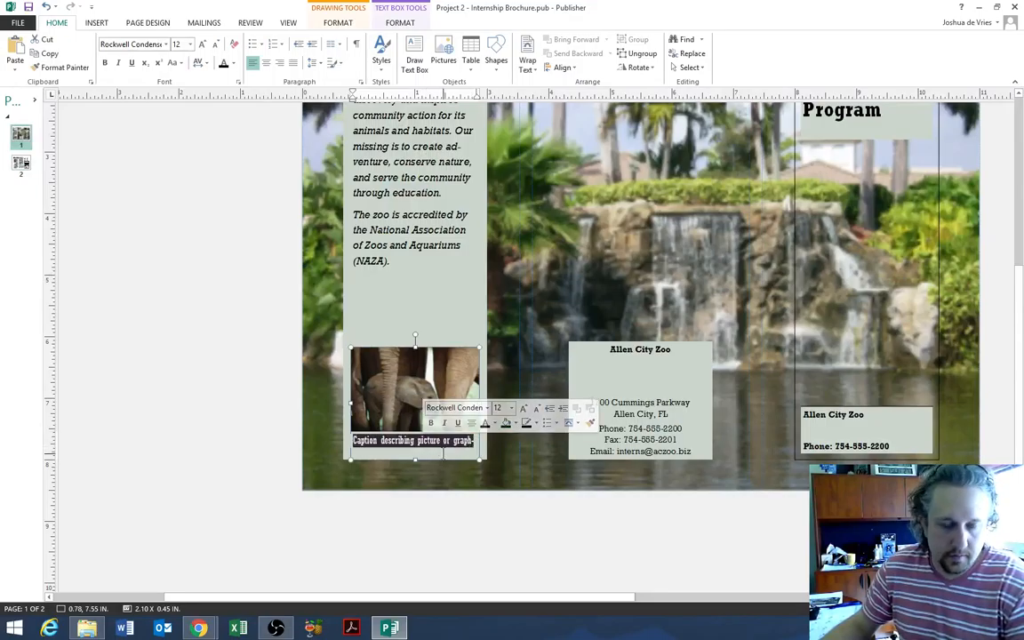
type("Meet our ")
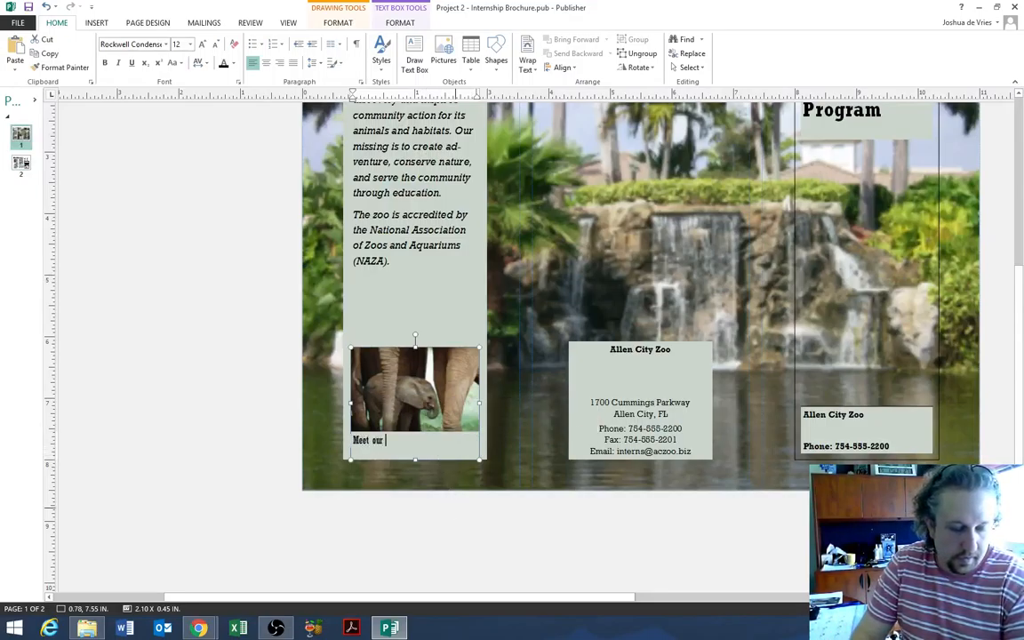
type("new baby elephan")
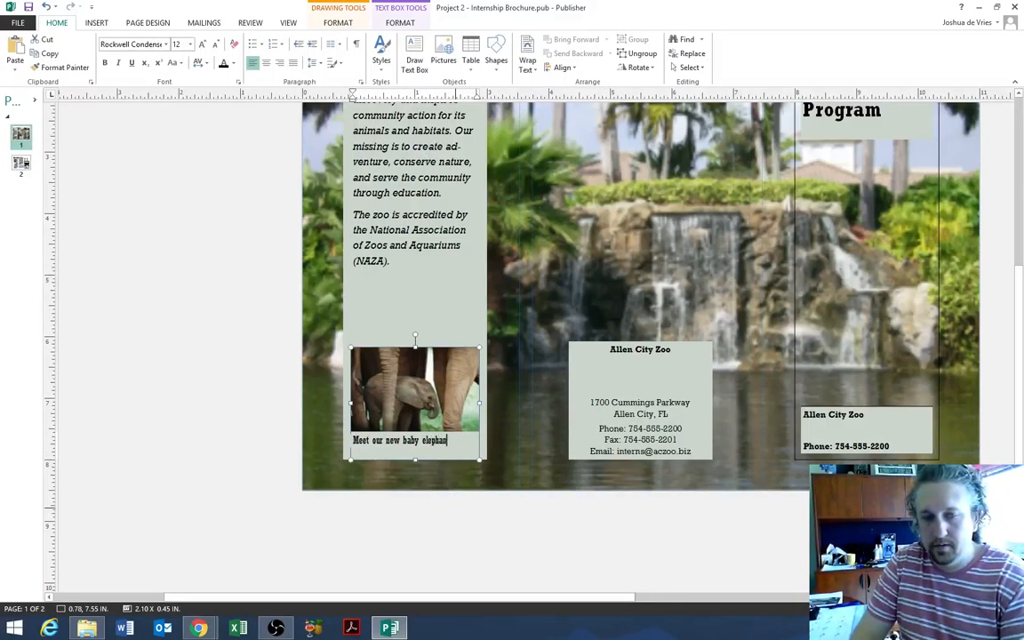
type("t")
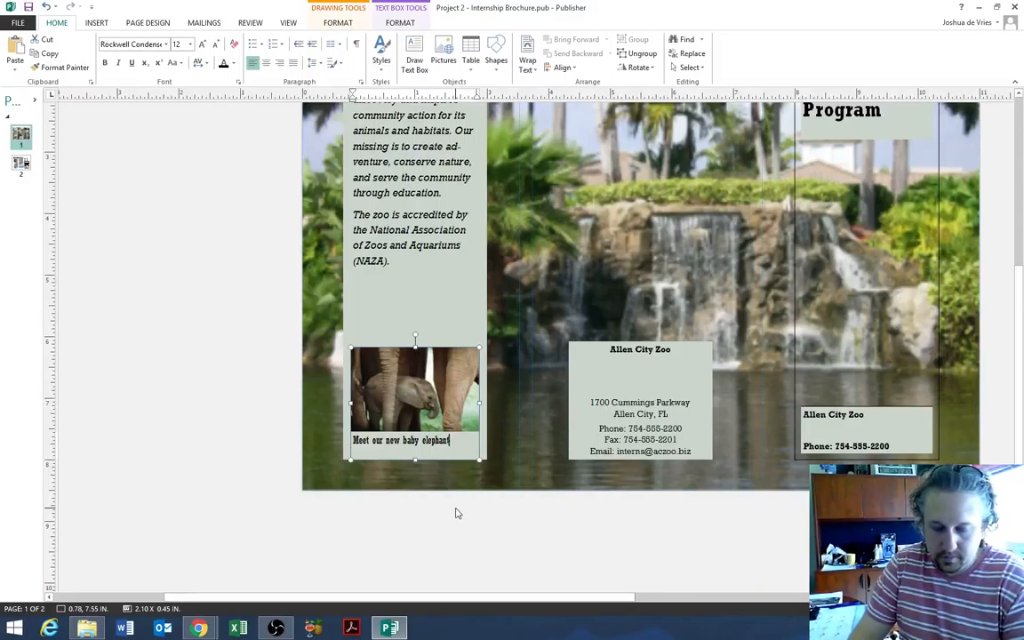
type("!")
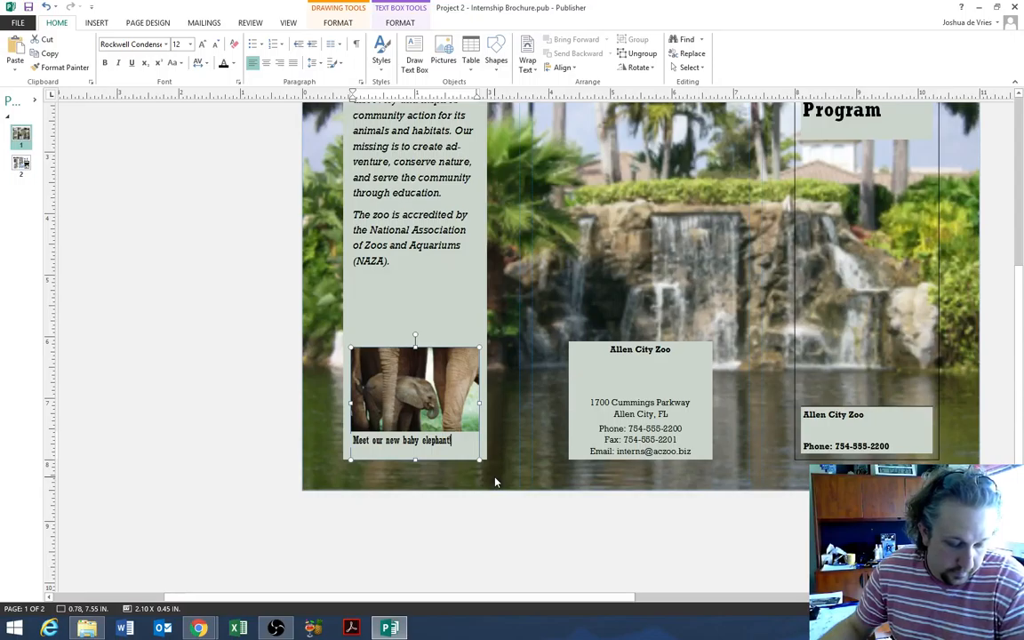
left_click(381, 377)
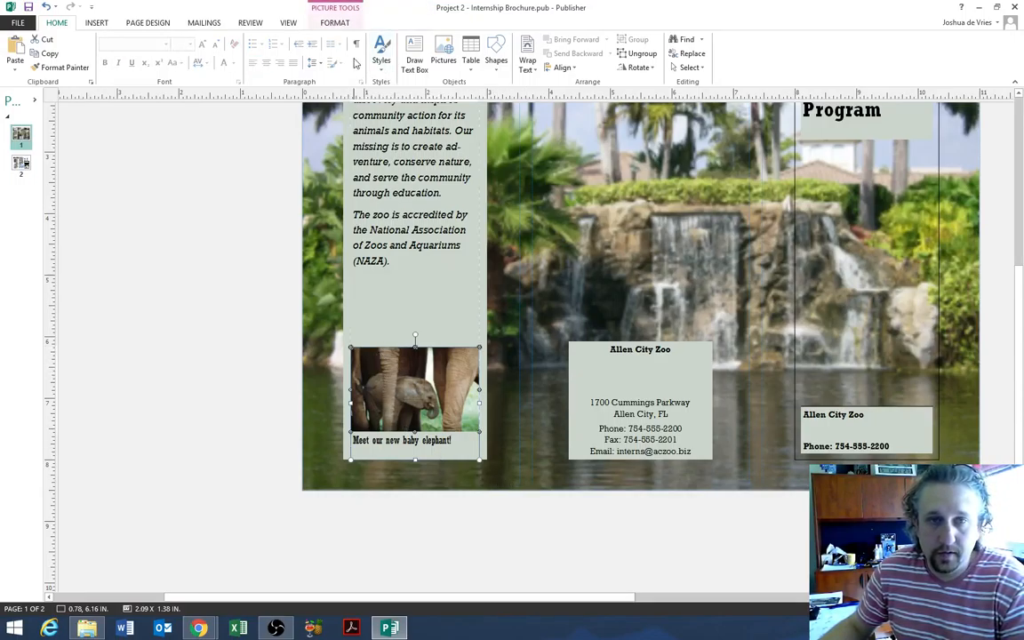
left_click(334, 22)
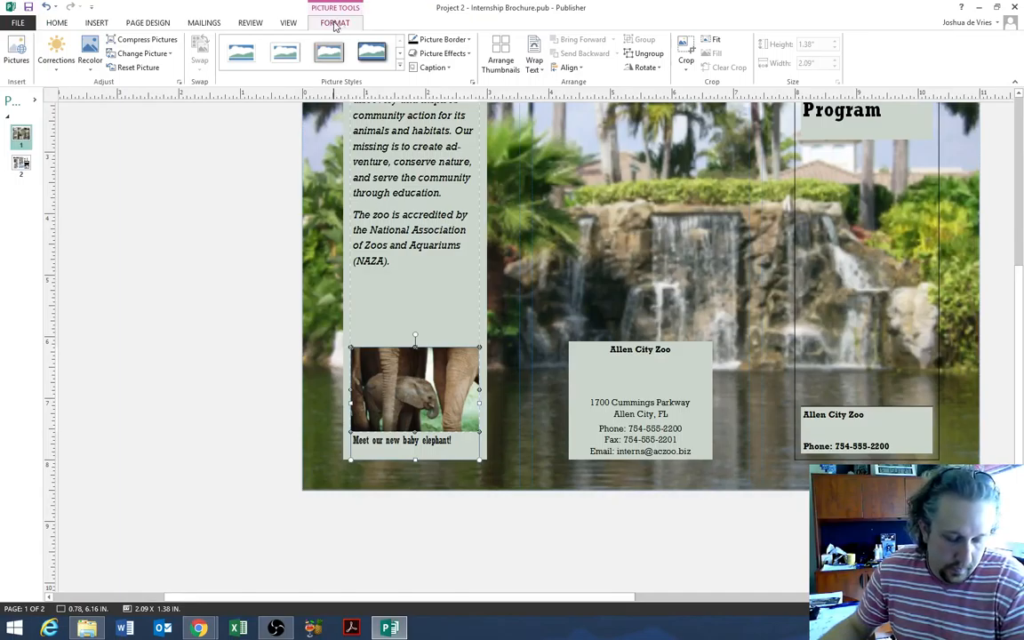